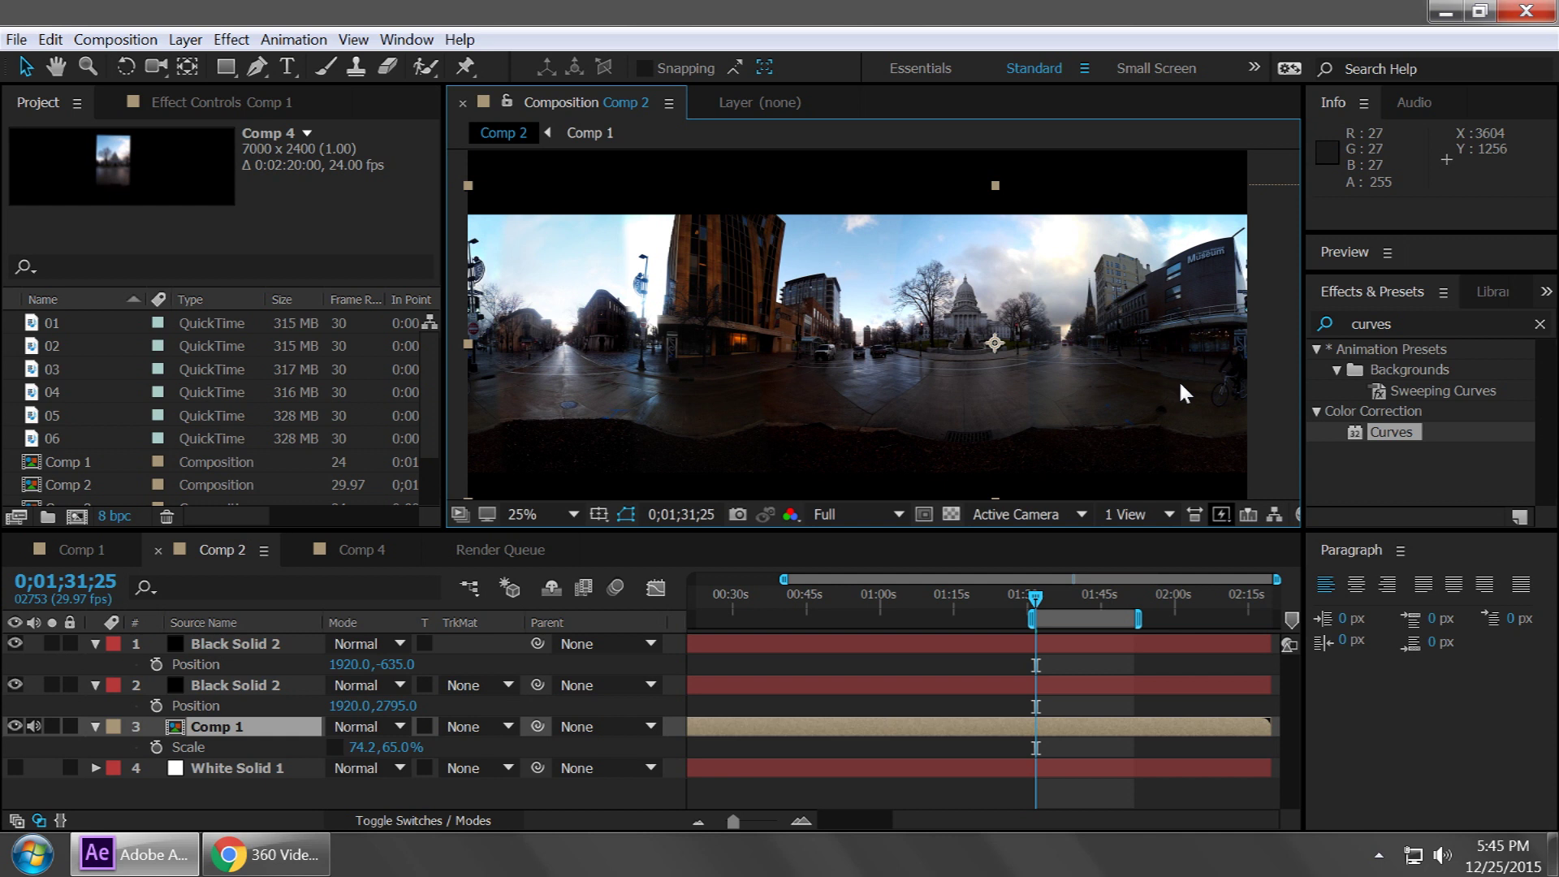
# Step: Pan the Comp 2 panorama view slightly upward, then return to the selection tool
pyautogui.press('space')
pyautogui.moveTo(814, 371); pyautogui.dragTo(813, 355)
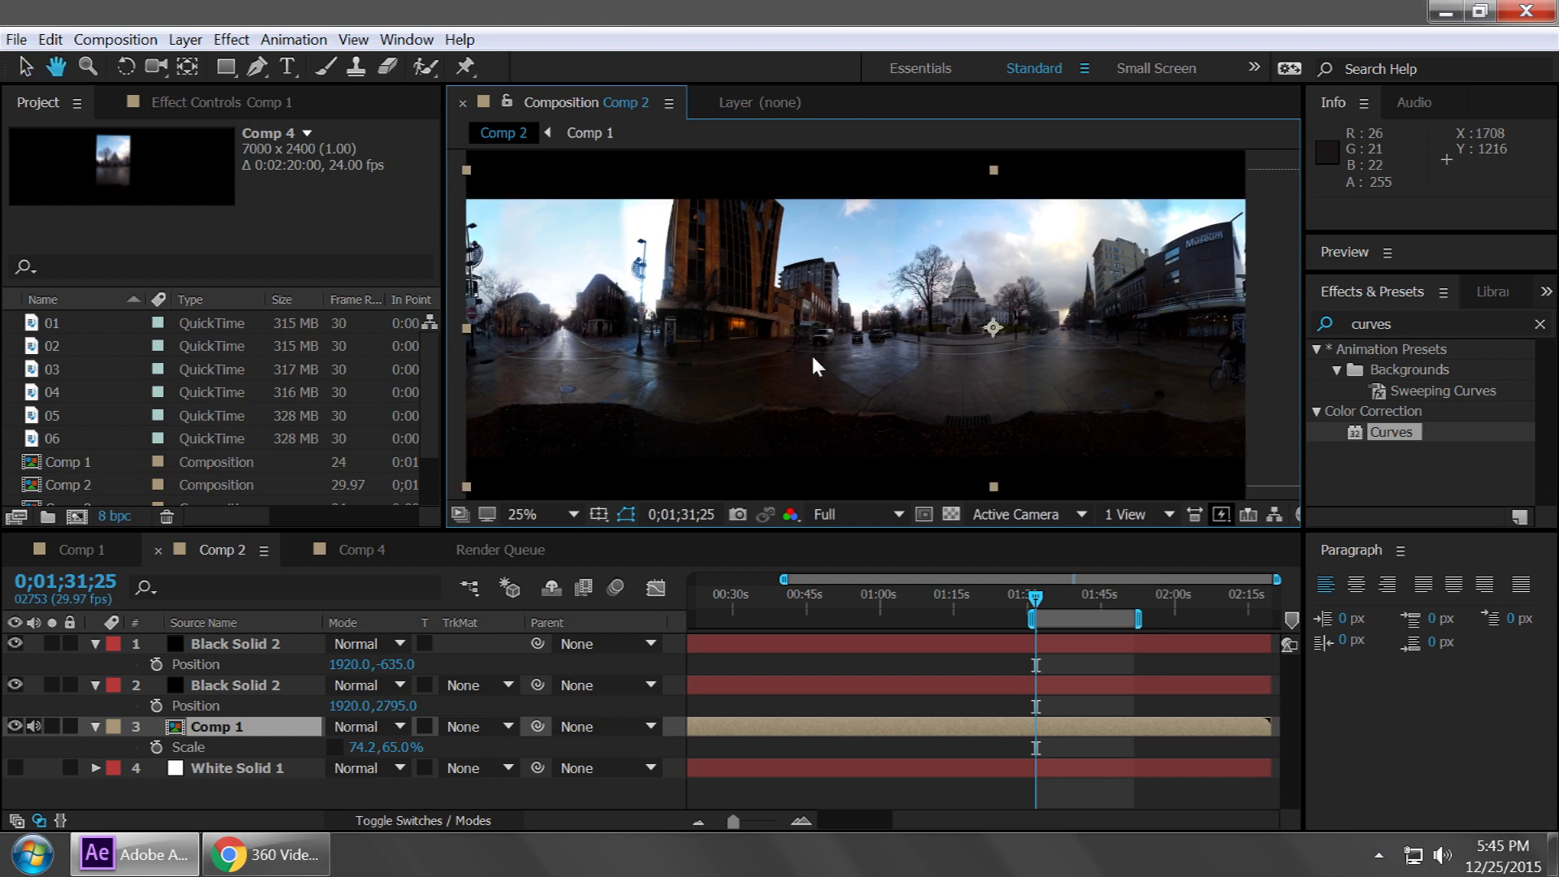
pyautogui.press('v')
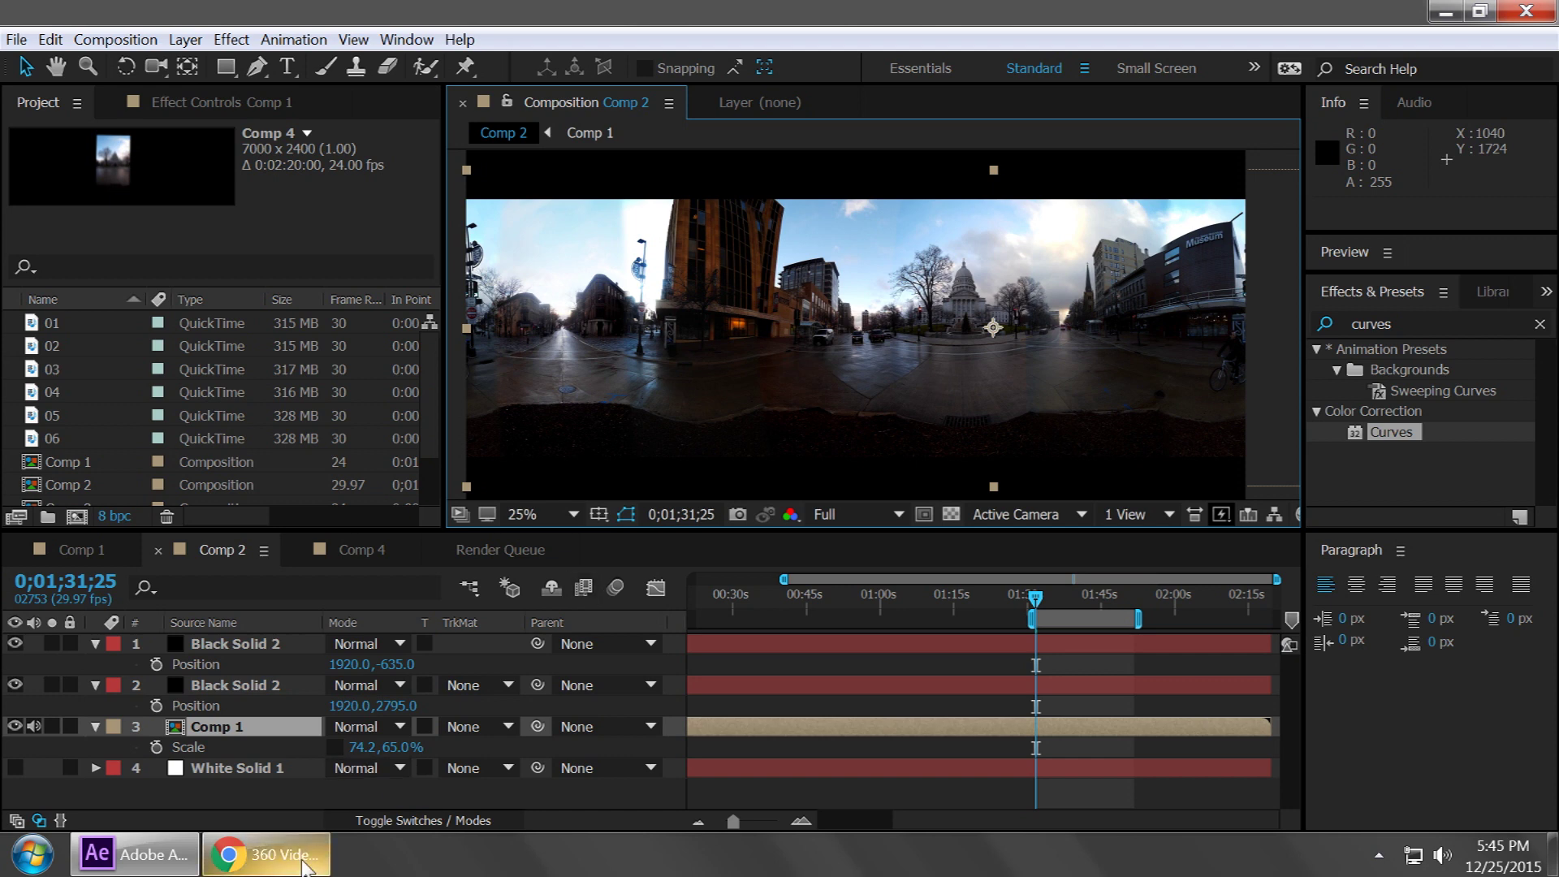
# Step: Play the YouTube 360 street video in Chrome and look around toward the right
pyautogui.moveTo(304, 867)
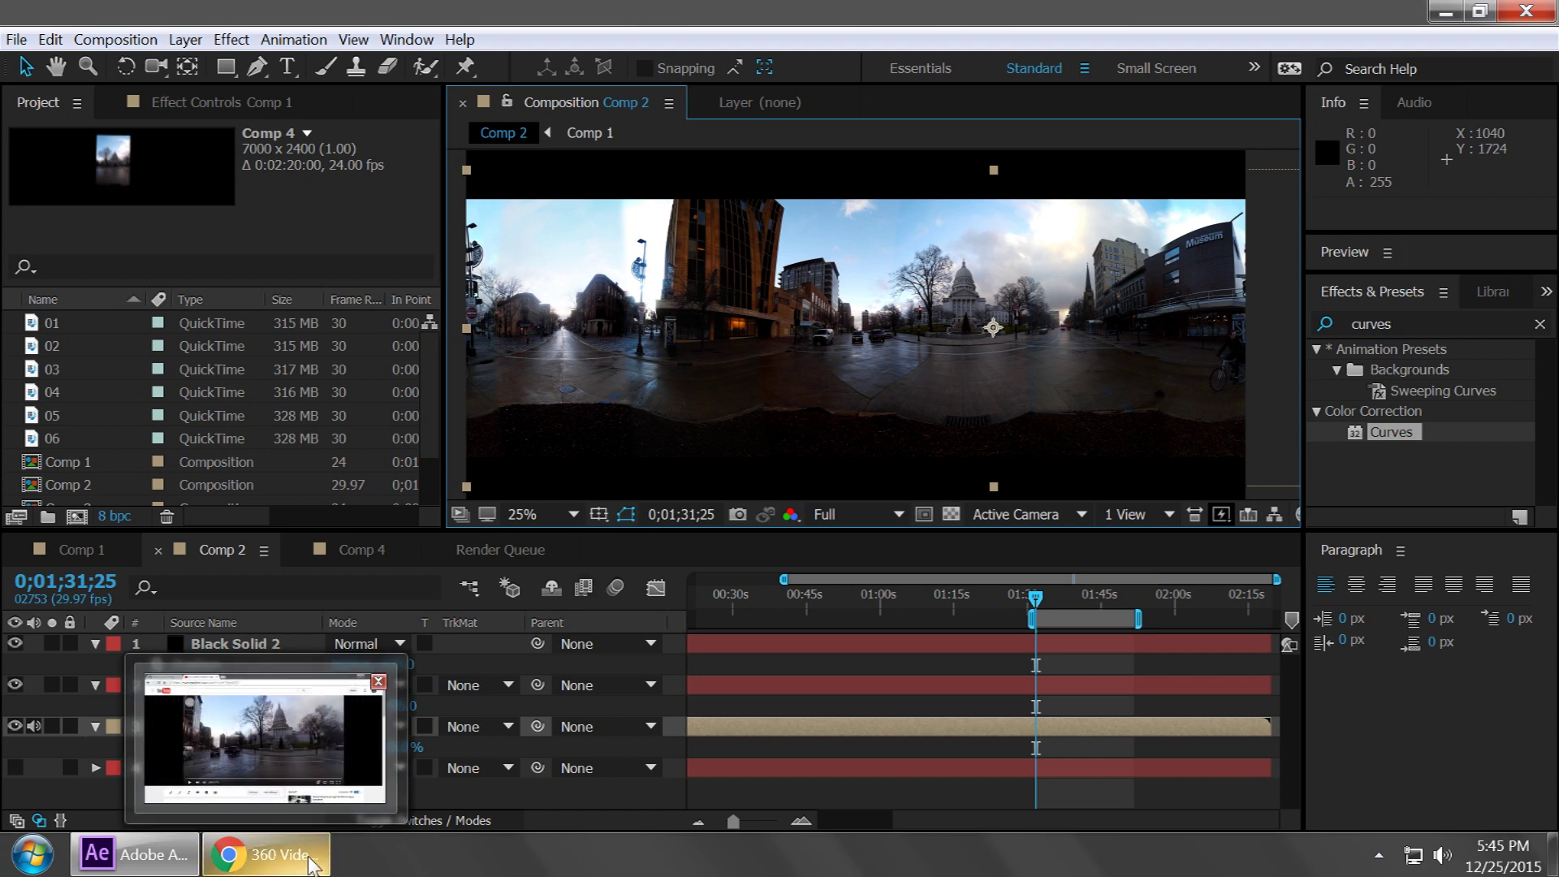
pyautogui.click(311, 863)
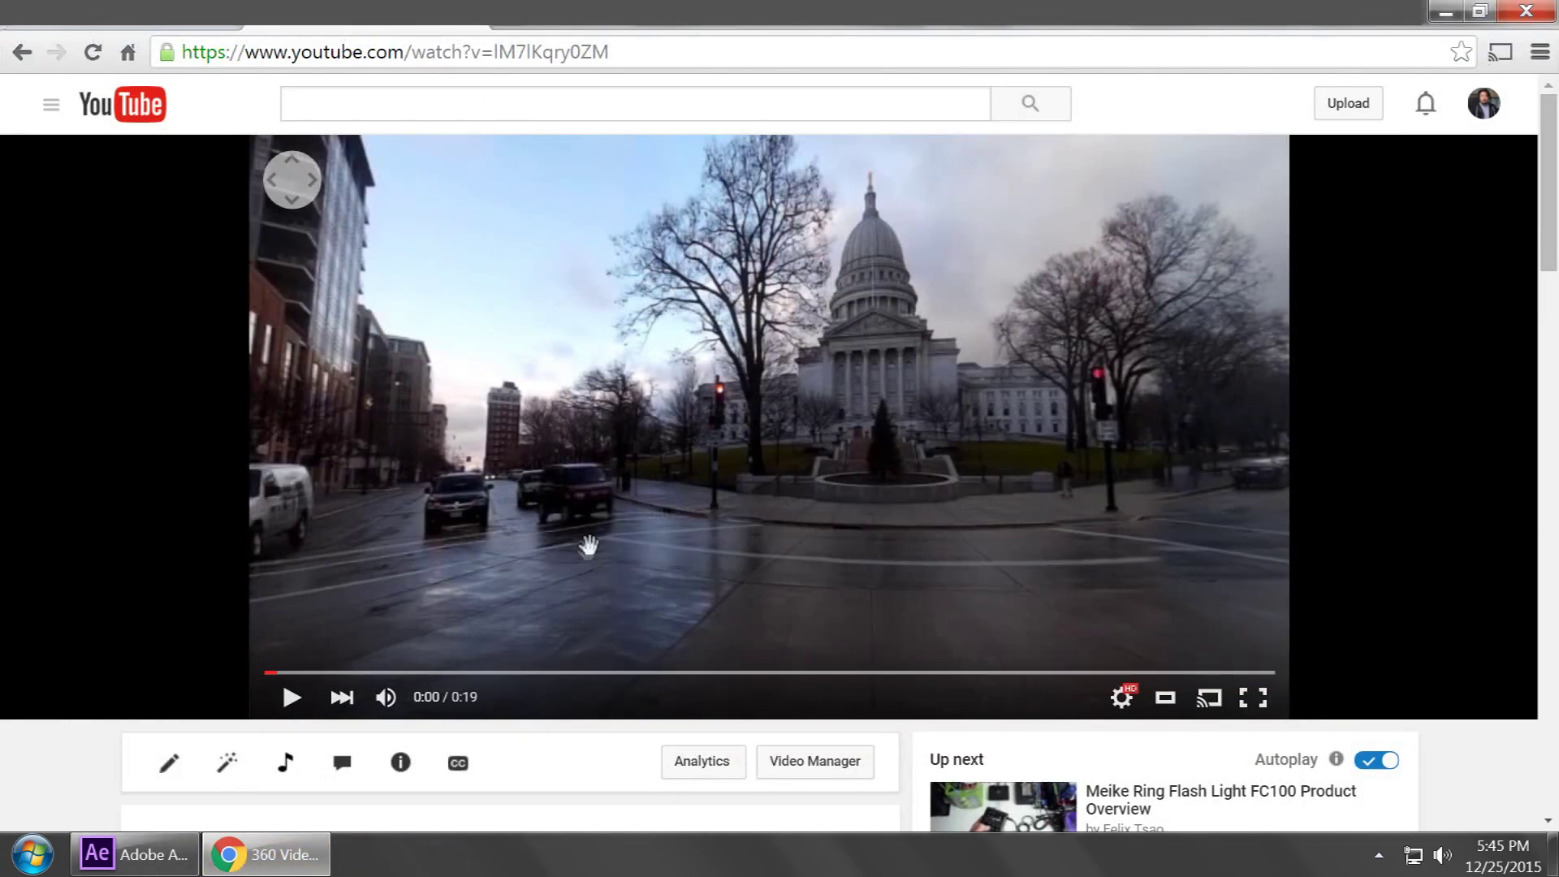
pyautogui.click(293, 696)
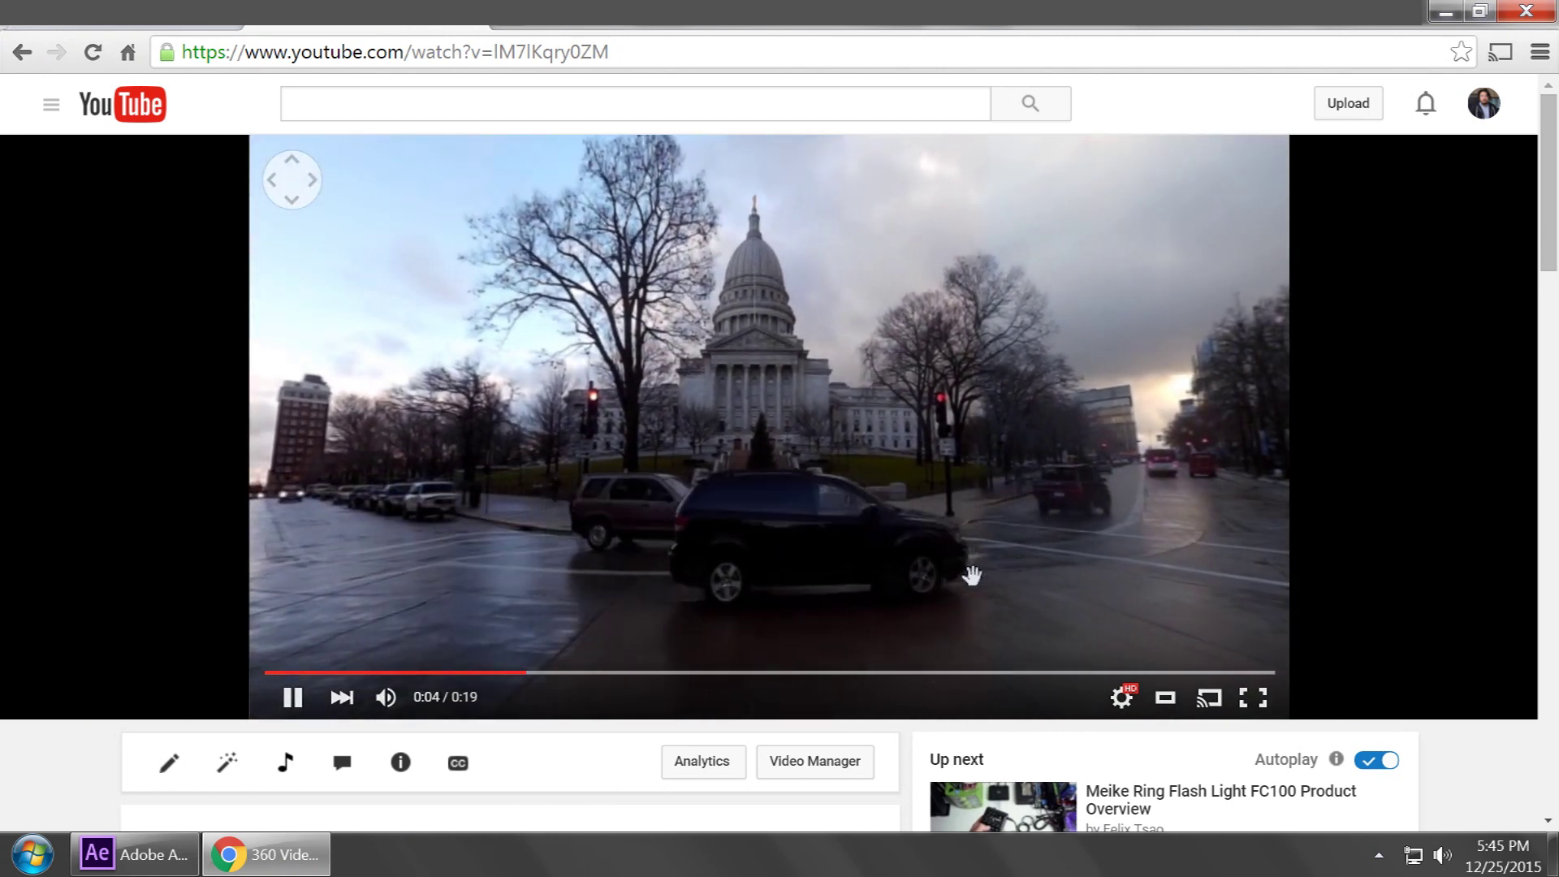
pyautogui.moveTo(1075, 435); pyautogui.dragTo(708, 507)
pyautogui.moveTo(1071, 566); pyautogui.dragTo(682, 558)
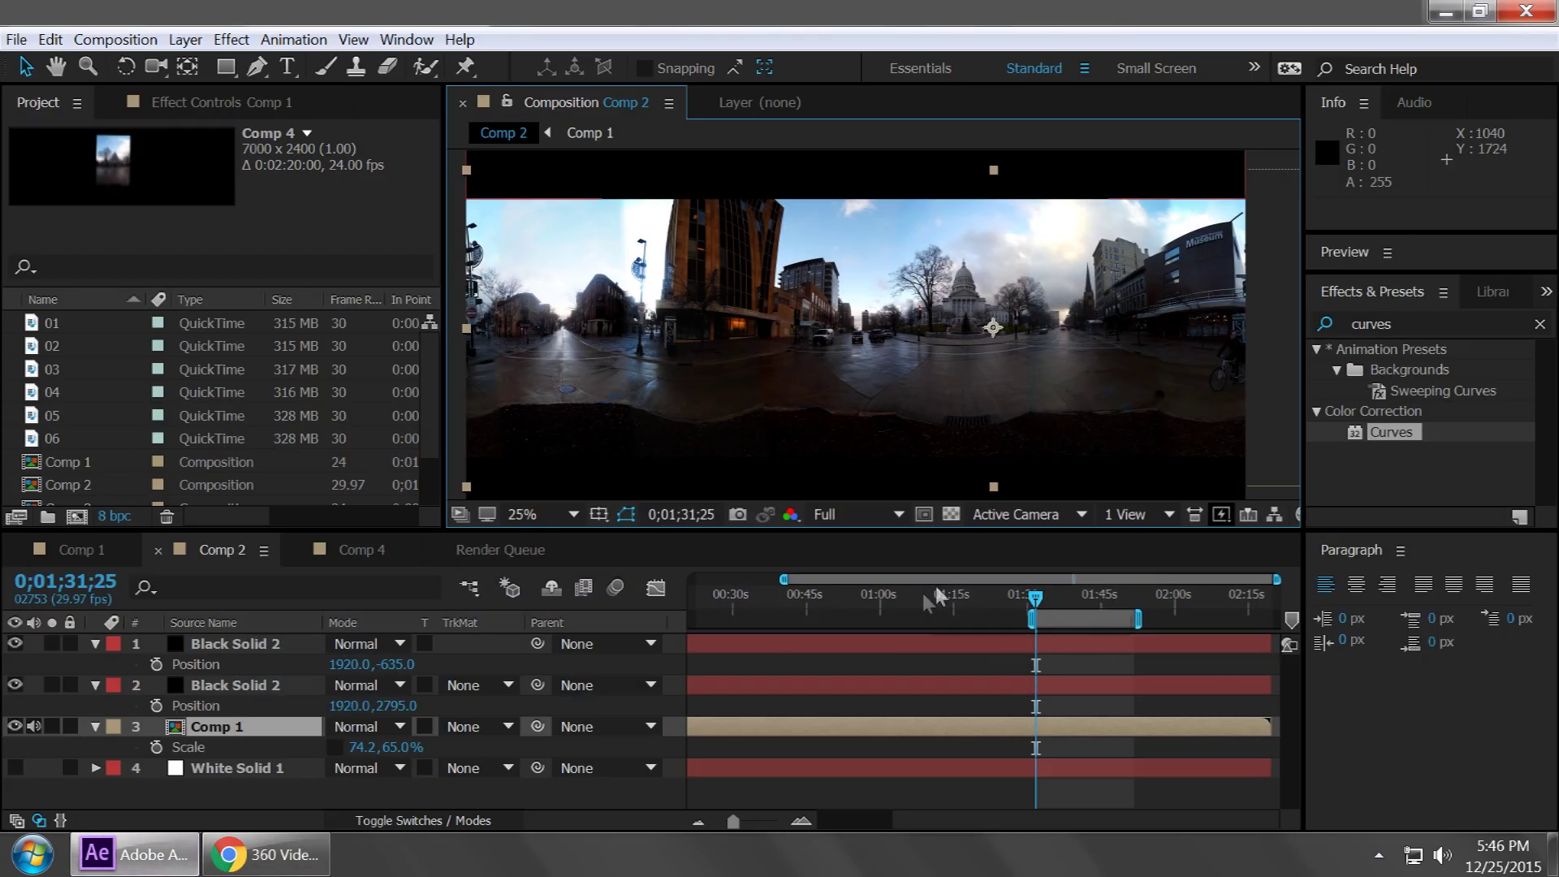
# Step: Start Comp 2's work area at the current time, then bring the browser back to the front
pyautogui.press('b')
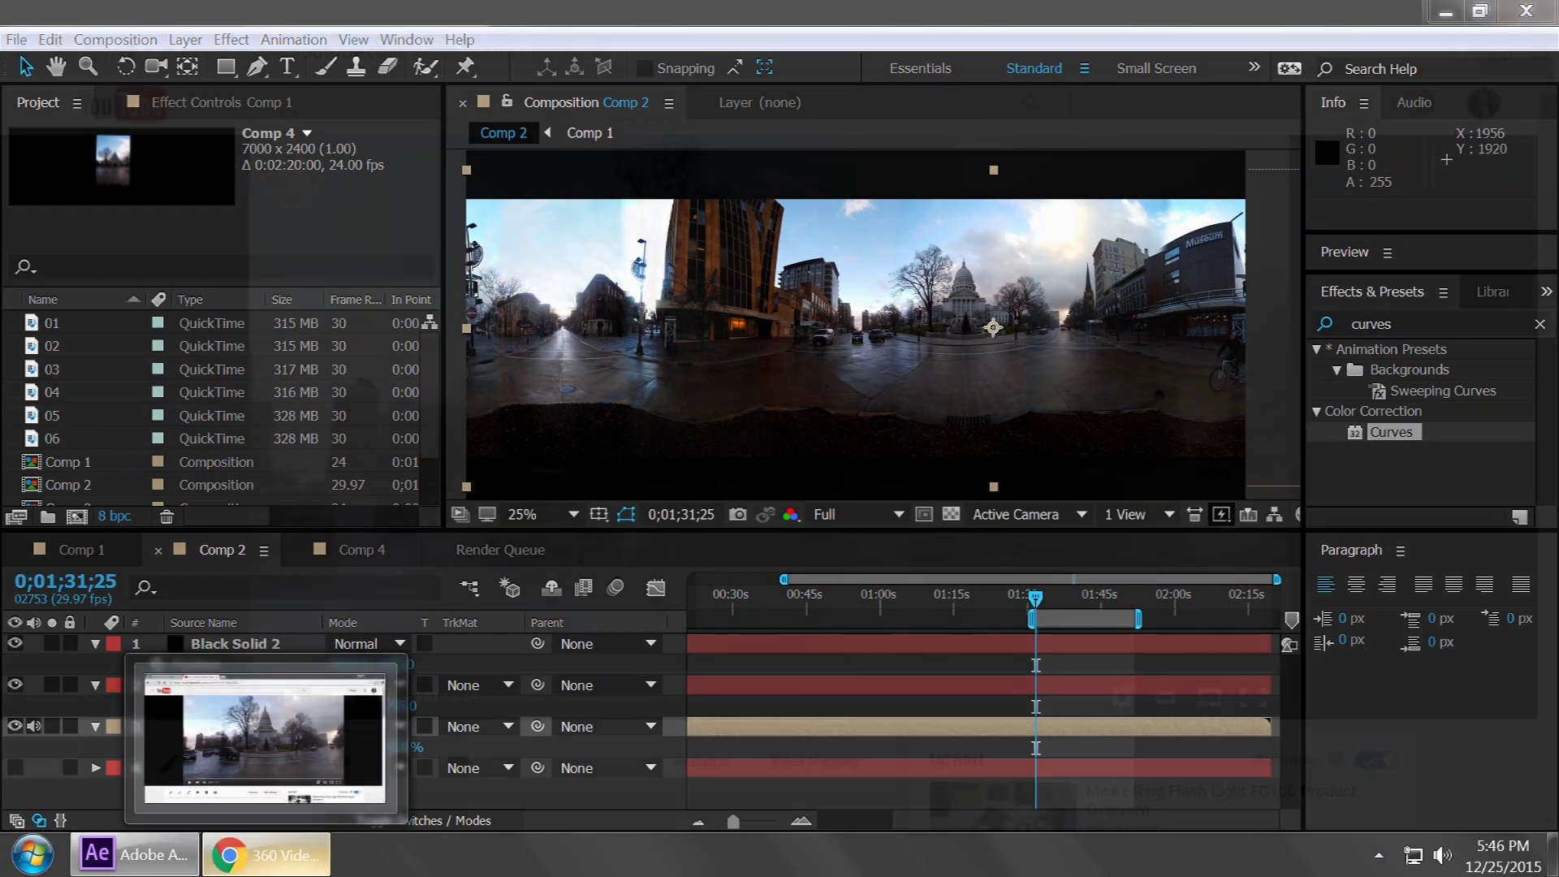
pyautogui.click(268, 854)
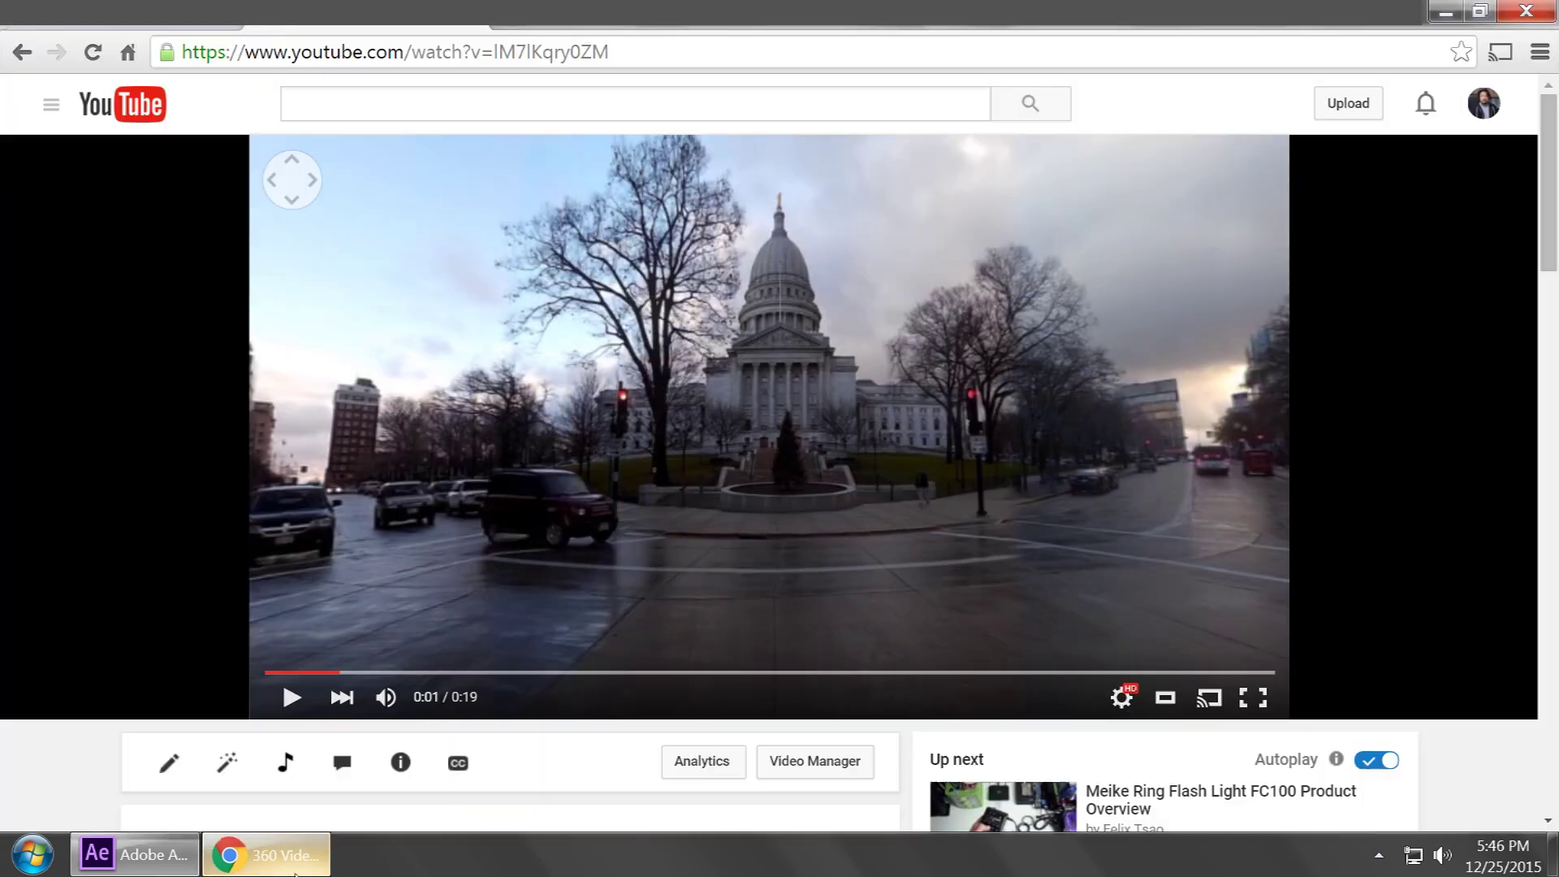
# Step: Browse the oneVR_devel README's hardware list and six-camera mount photos, then return to After Effects
pyautogui.click(180, 20)
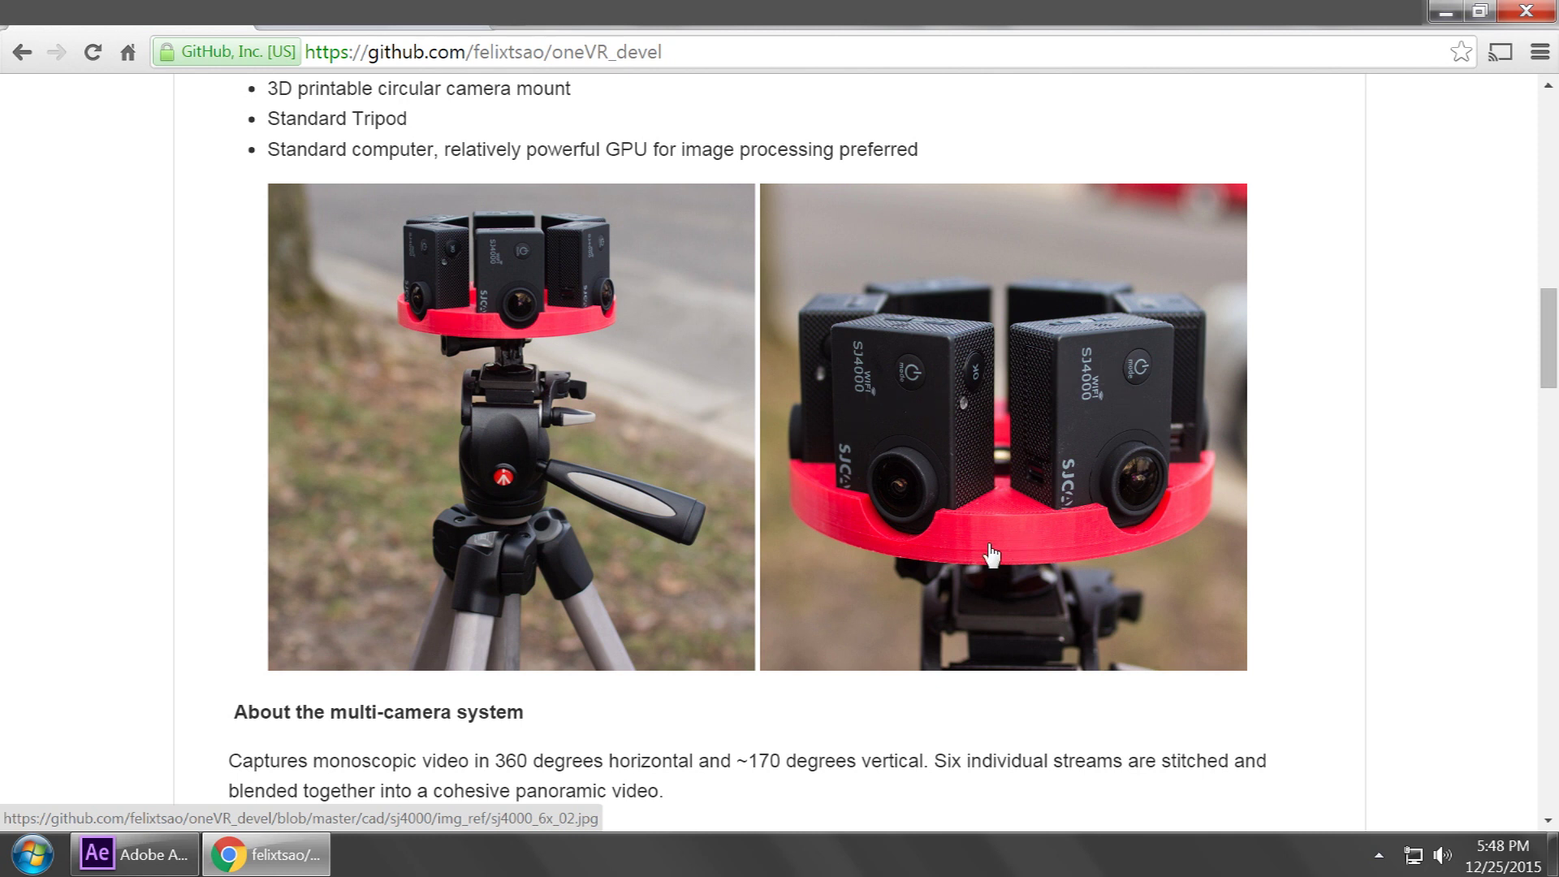
pyautogui.scroll(1, 990, 554)
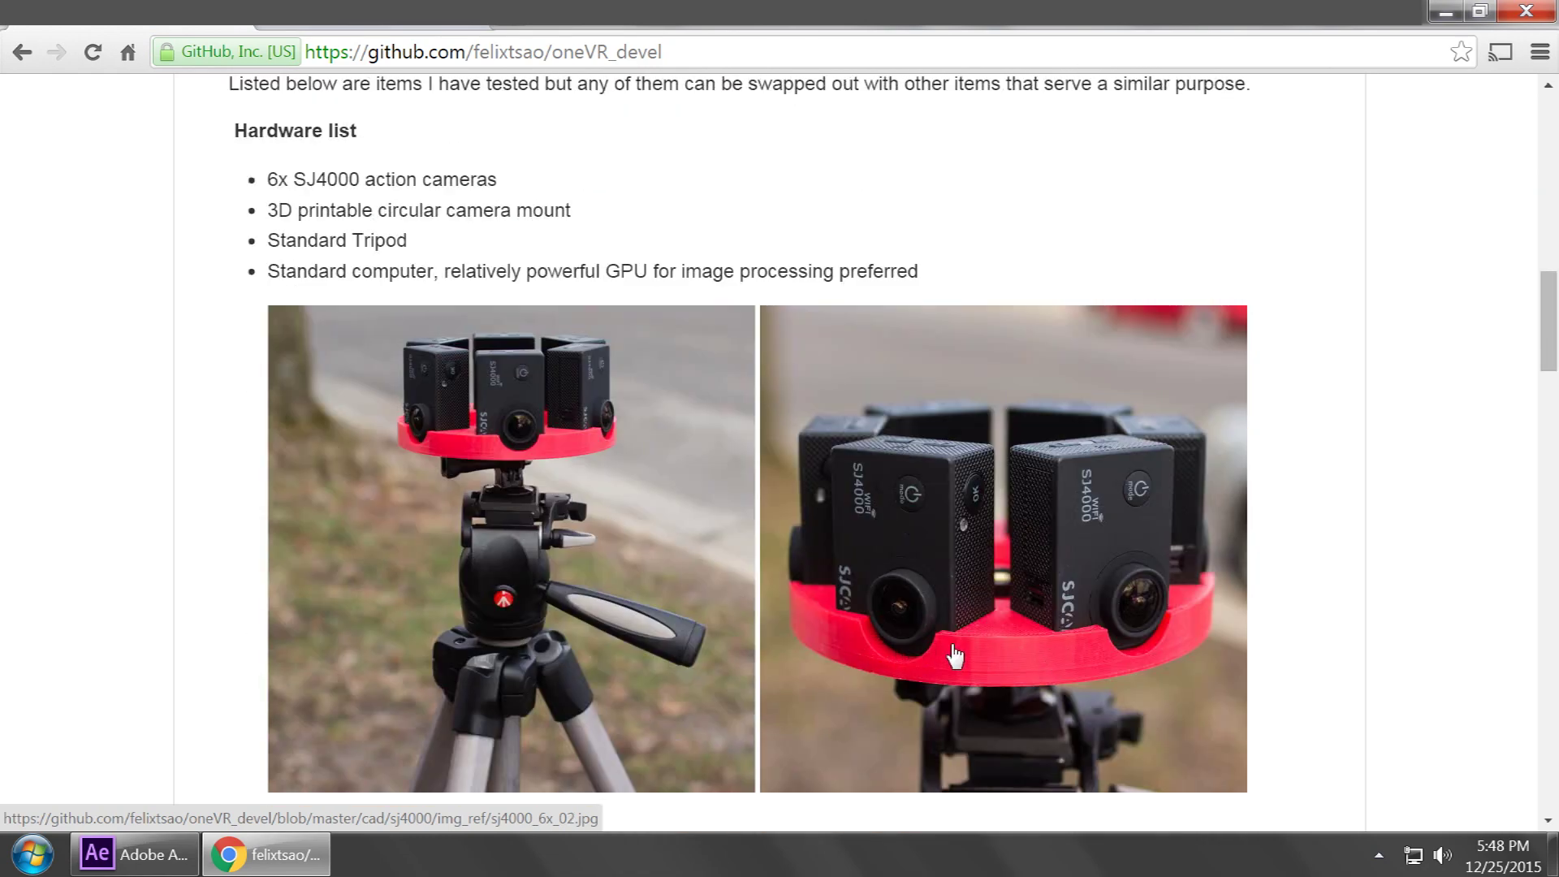
pyautogui.scroll(15, 955, 655)
pyautogui.scroll(-4, 967, 720)
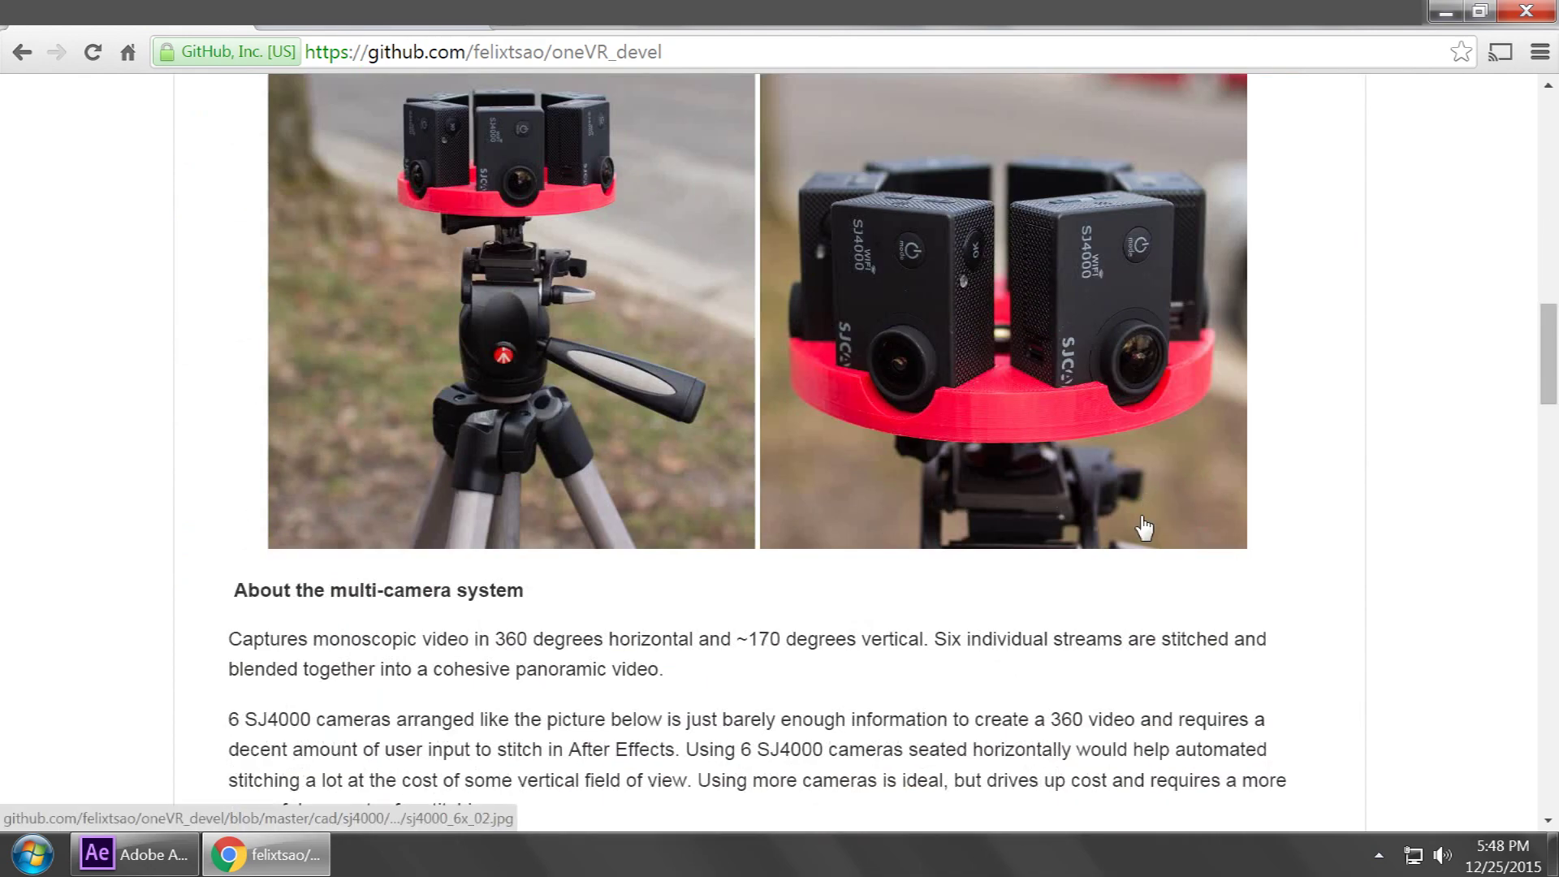
pyautogui.scroll(2, 1137, 540)
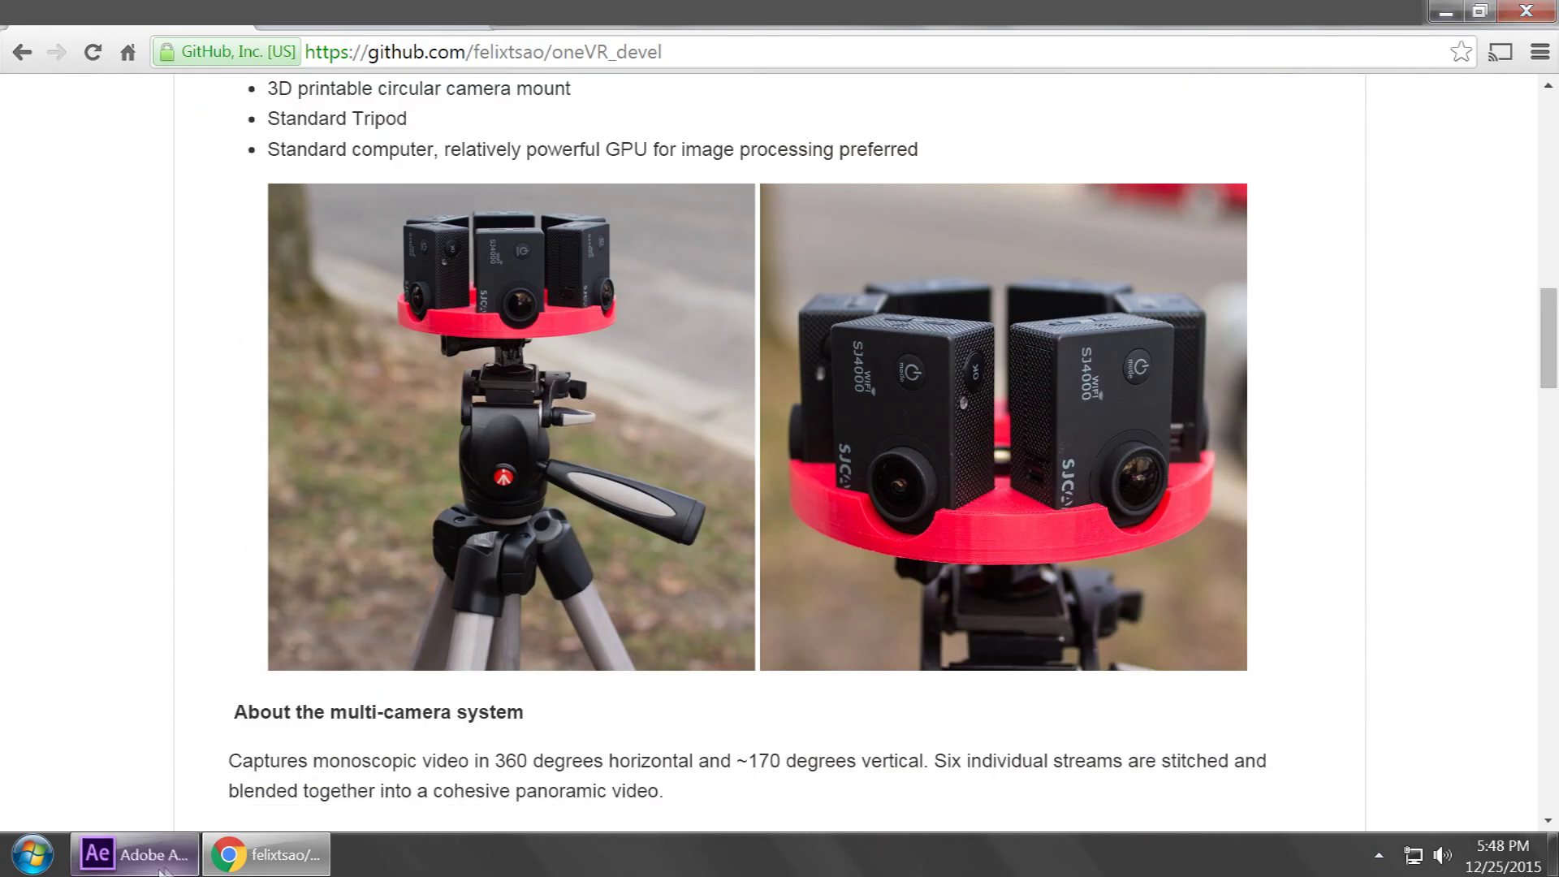
pyautogui.click(134, 854)
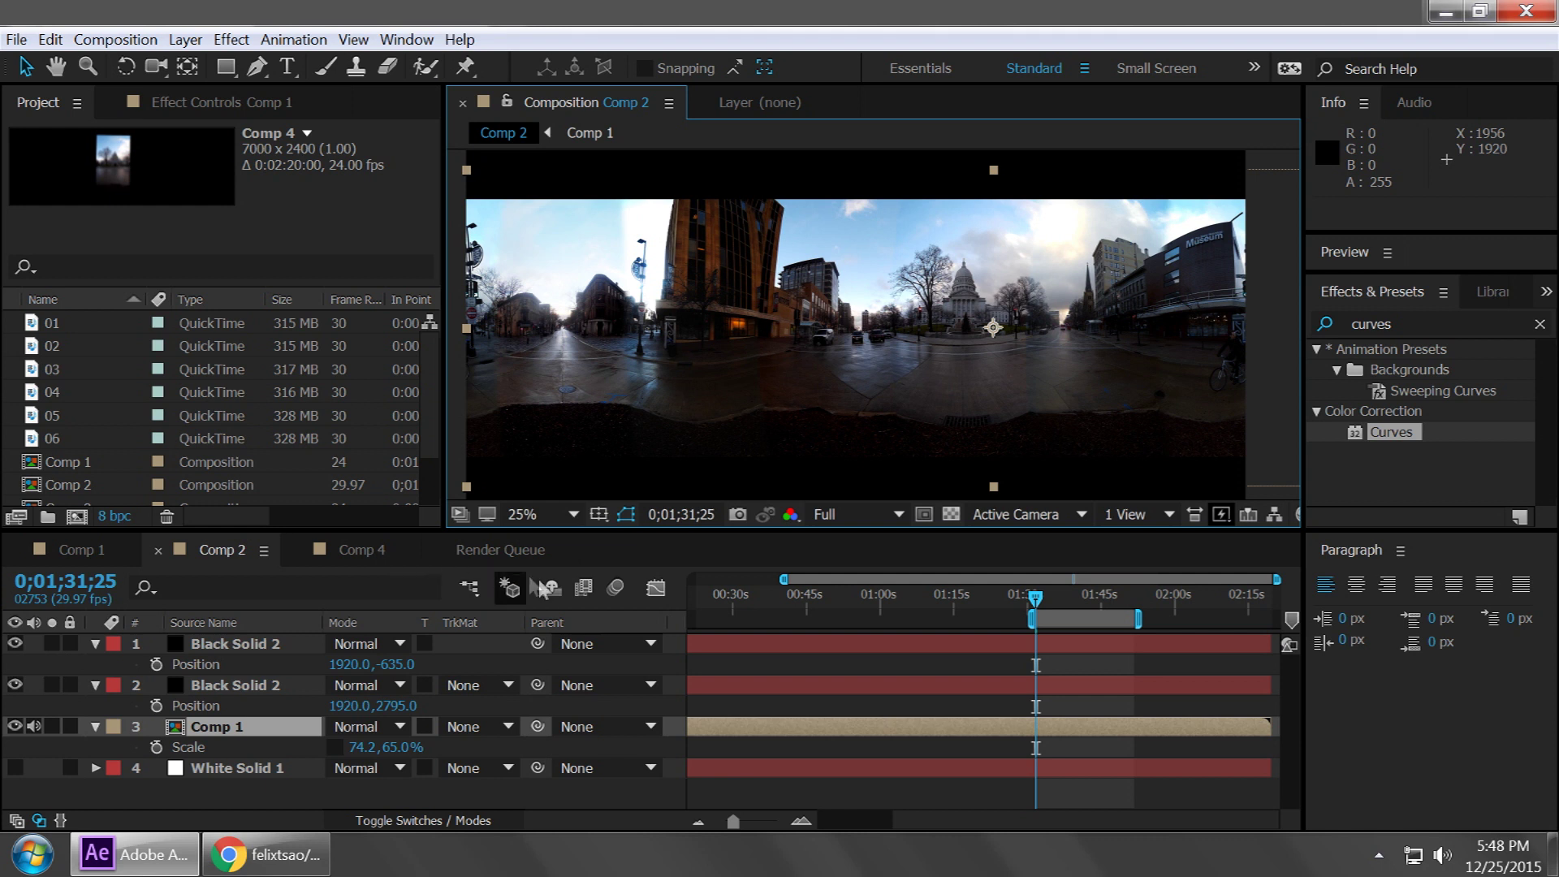
# Step: In Comp 4, make camera layers 01–06 visible, nudging clip 03 left and clip 06 right
pyautogui.click(359, 552)
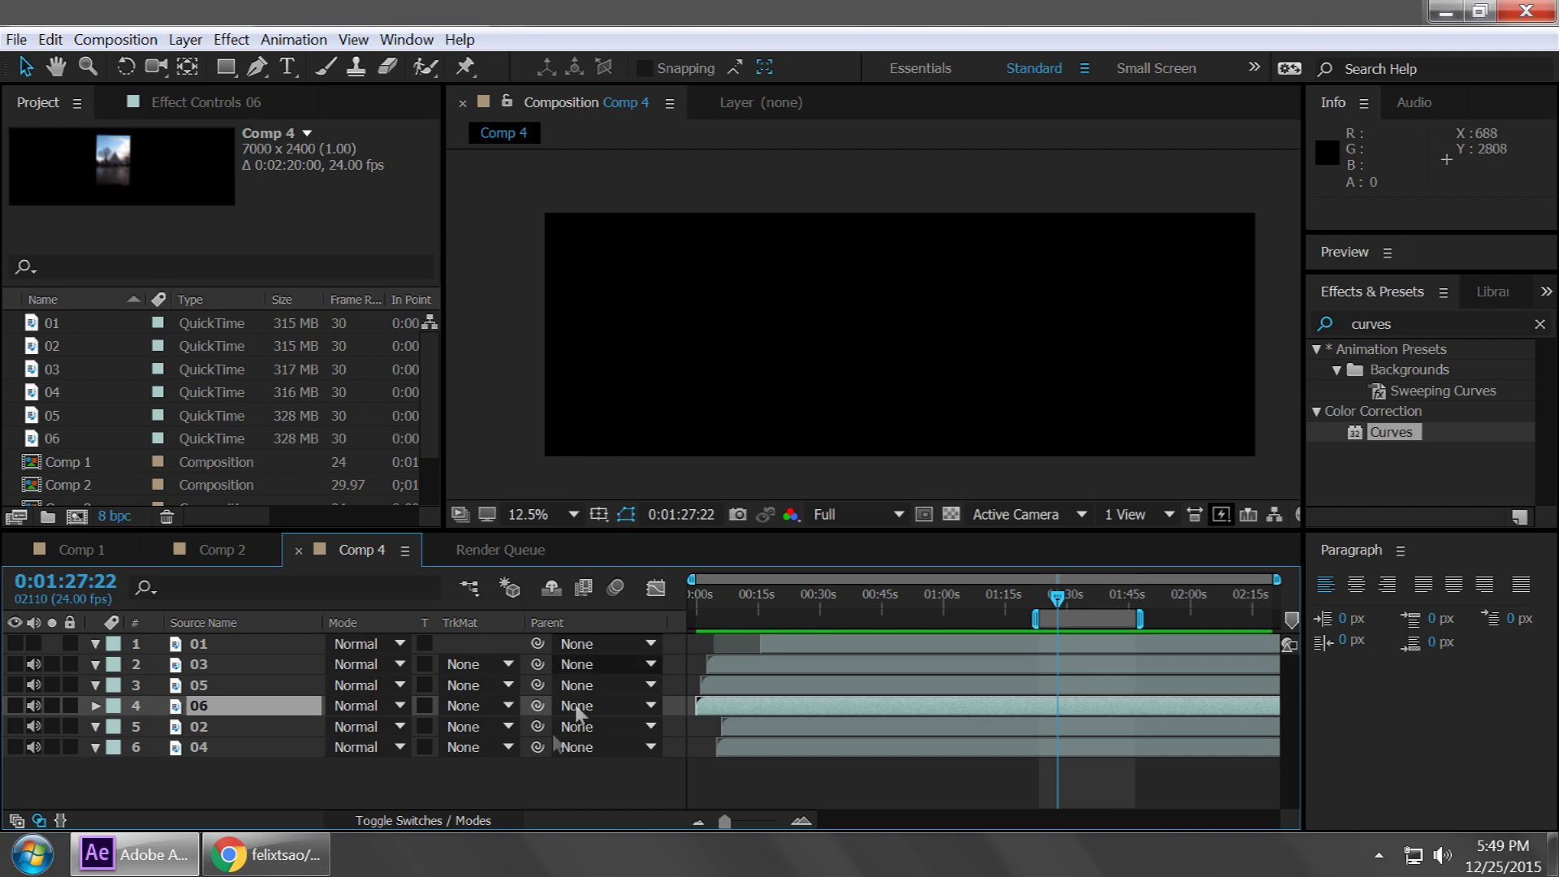
pyautogui.click(14, 643)
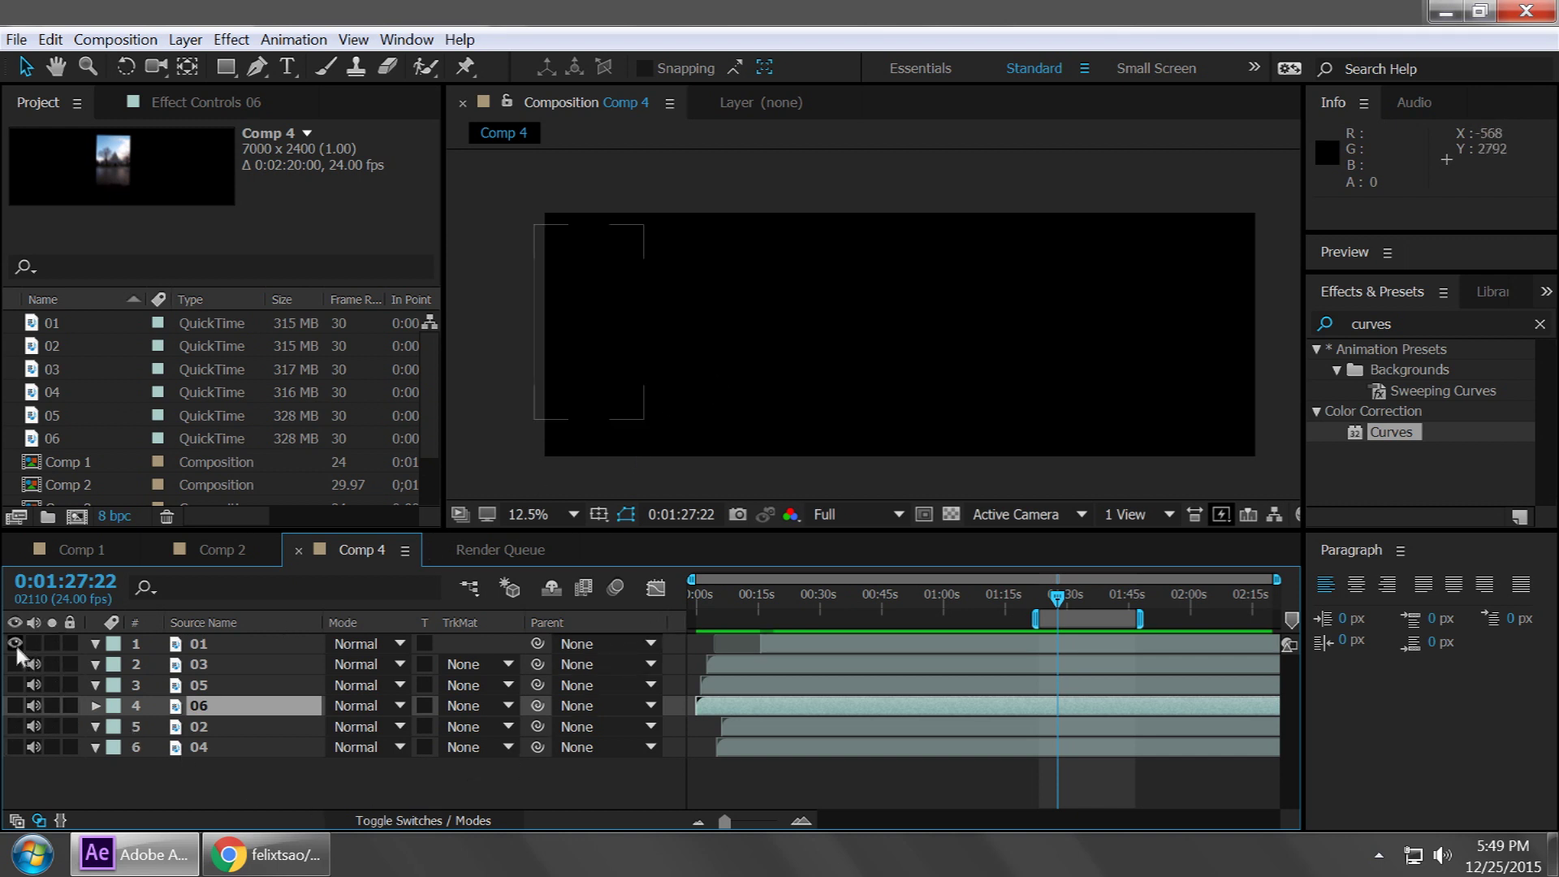
pyautogui.click(15, 664)
pyautogui.click(14, 684)
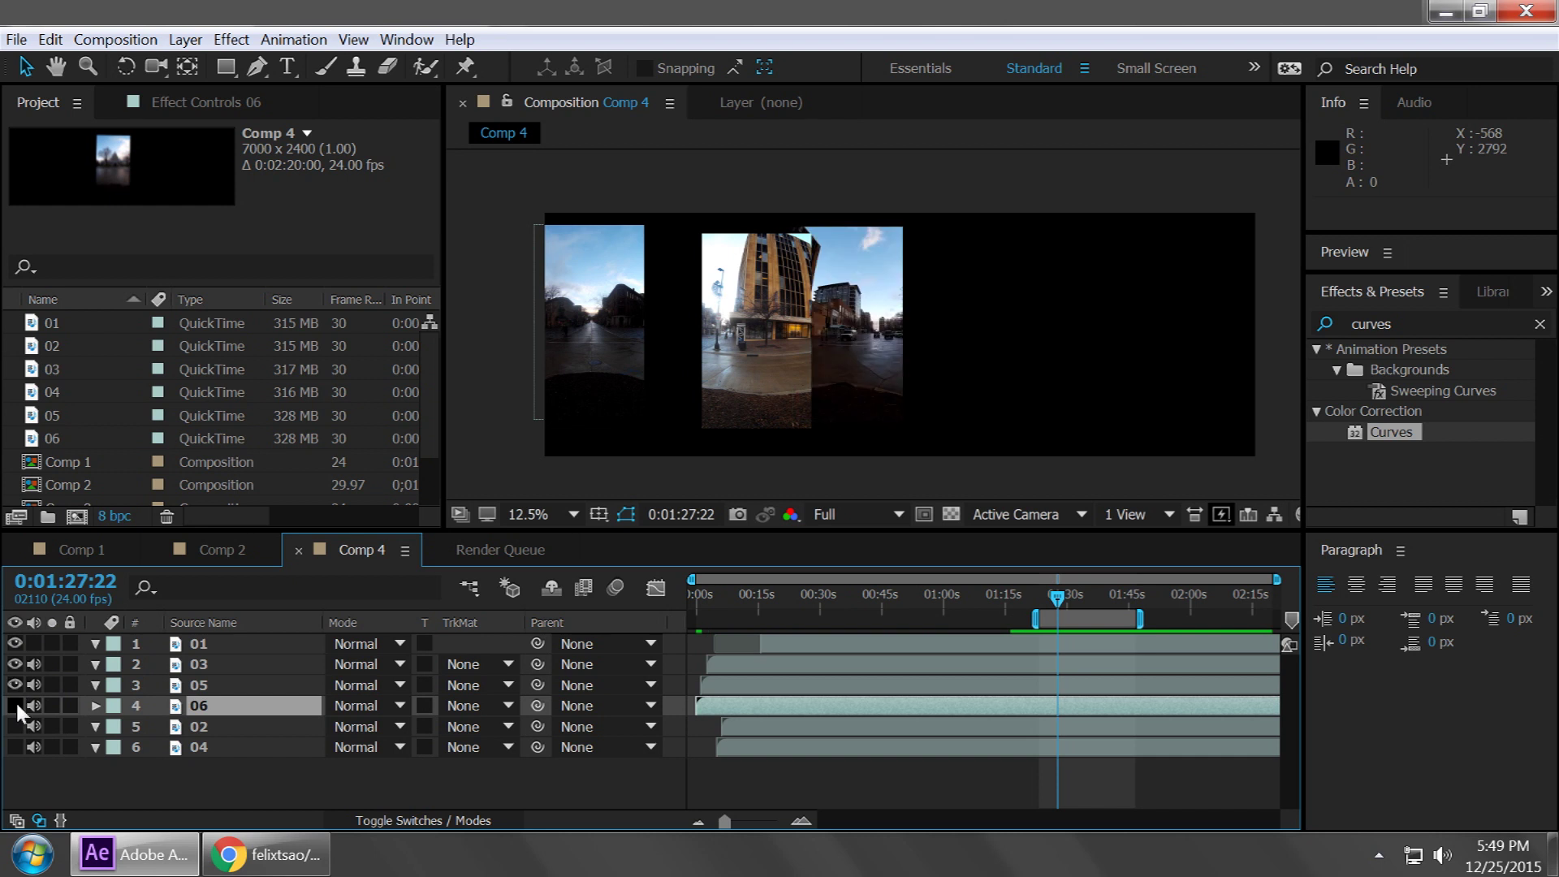
pyautogui.click(16, 705)
pyautogui.click(14, 725)
pyautogui.click(15, 747)
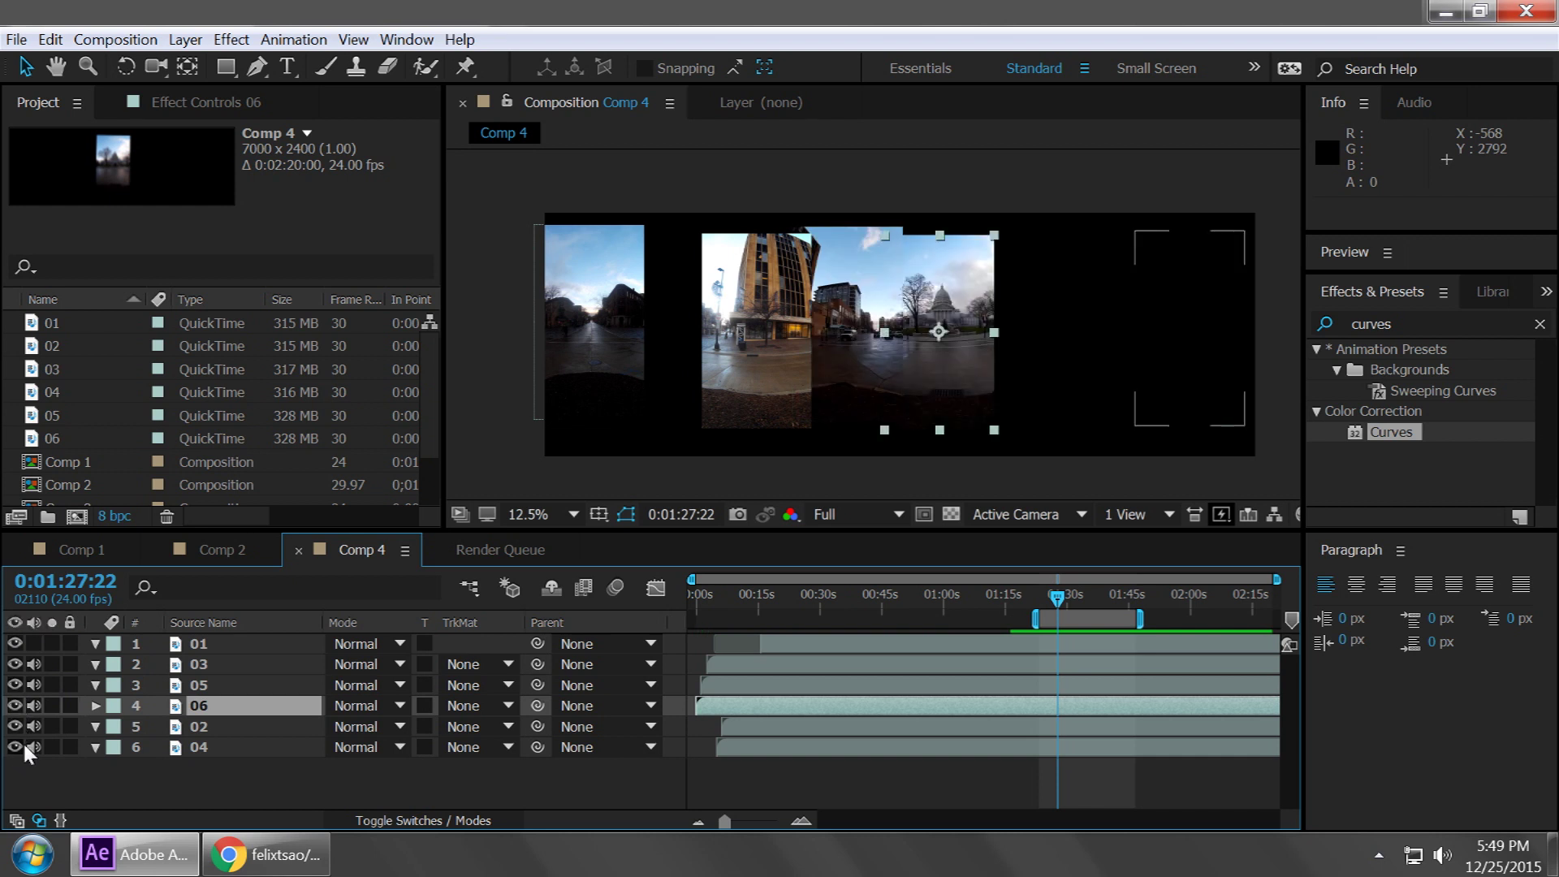
pyautogui.moveTo(747, 329); pyautogui.dragTo(714, 325)
pyautogui.moveTo(954, 329); pyautogui.dragTo(971, 328)
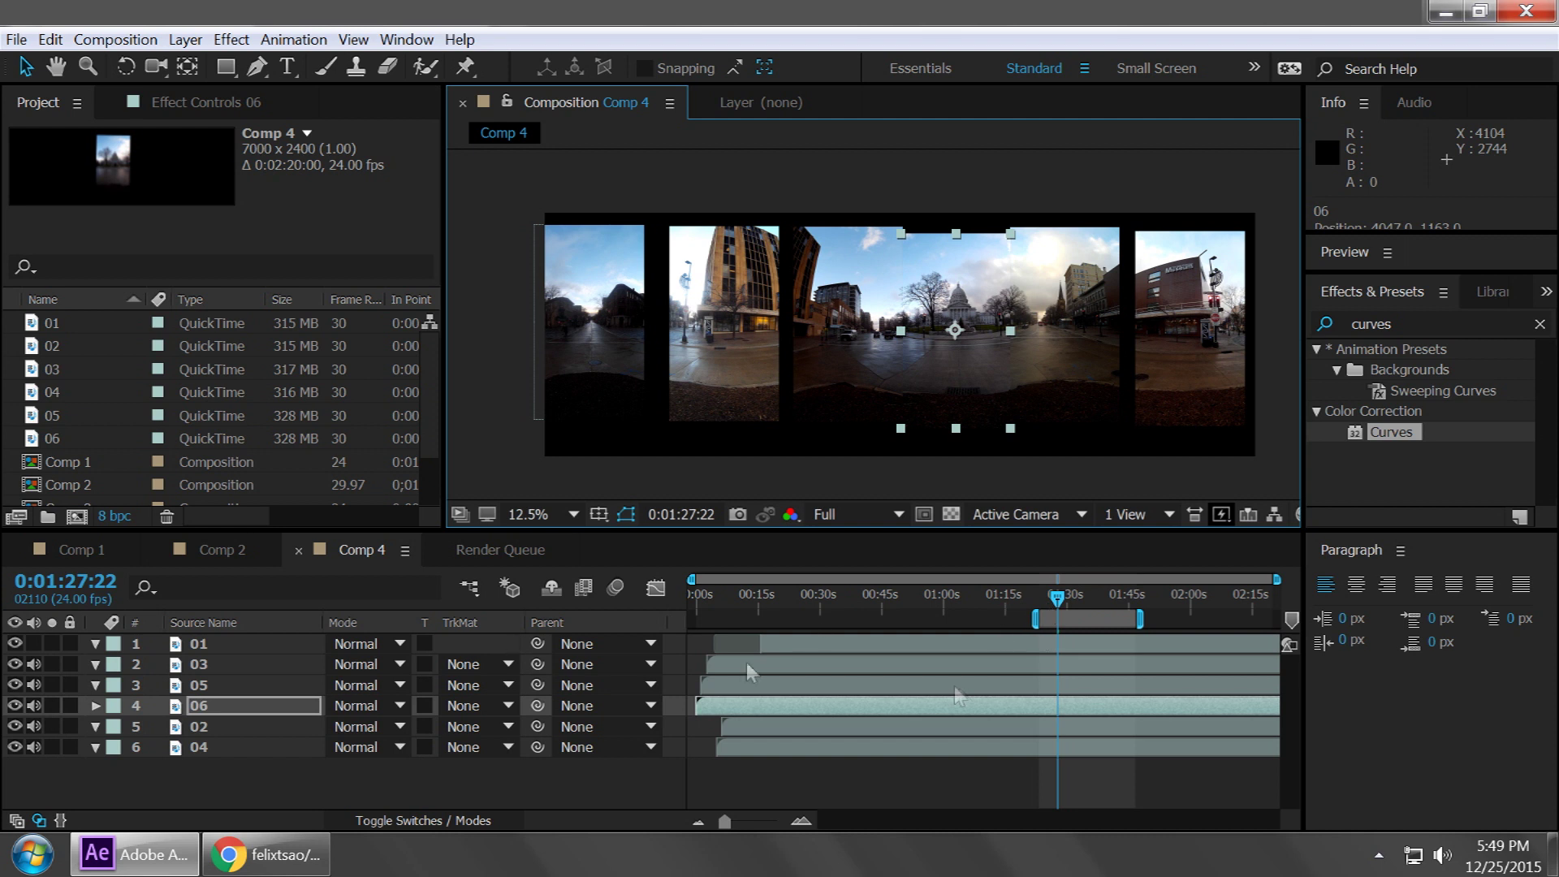
# Step: Hide every layer except 06 and reposition clip 06, zooming in on it
pyautogui.moveTo(16, 644); pyautogui.dragTo(18, 746)
pyautogui.moveTo(969, 378)
pyautogui.mouseDown()
pyautogui.moveTo(858, 374)
pyautogui.moveTo(960, 374)
pyautogui.mouseUp()
pyautogui.press('.')
pyautogui.scroll(1, 961, 377)
pyautogui.moveTo(1147, 242); pyautogui.dragTo(868, 371)
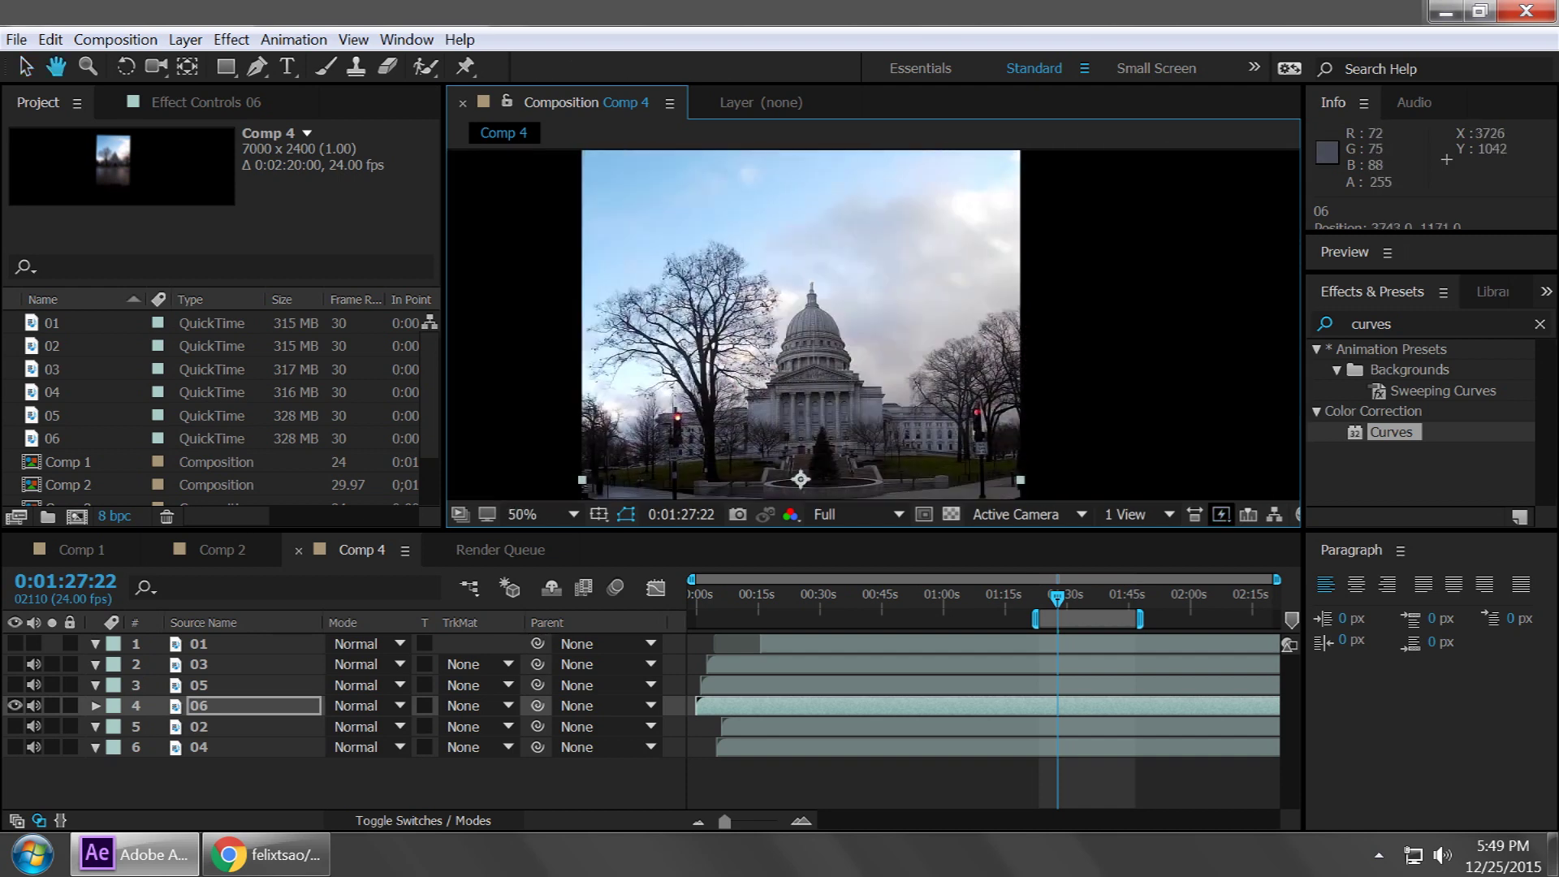
pyautogui.scroll(-1, 870, 370)
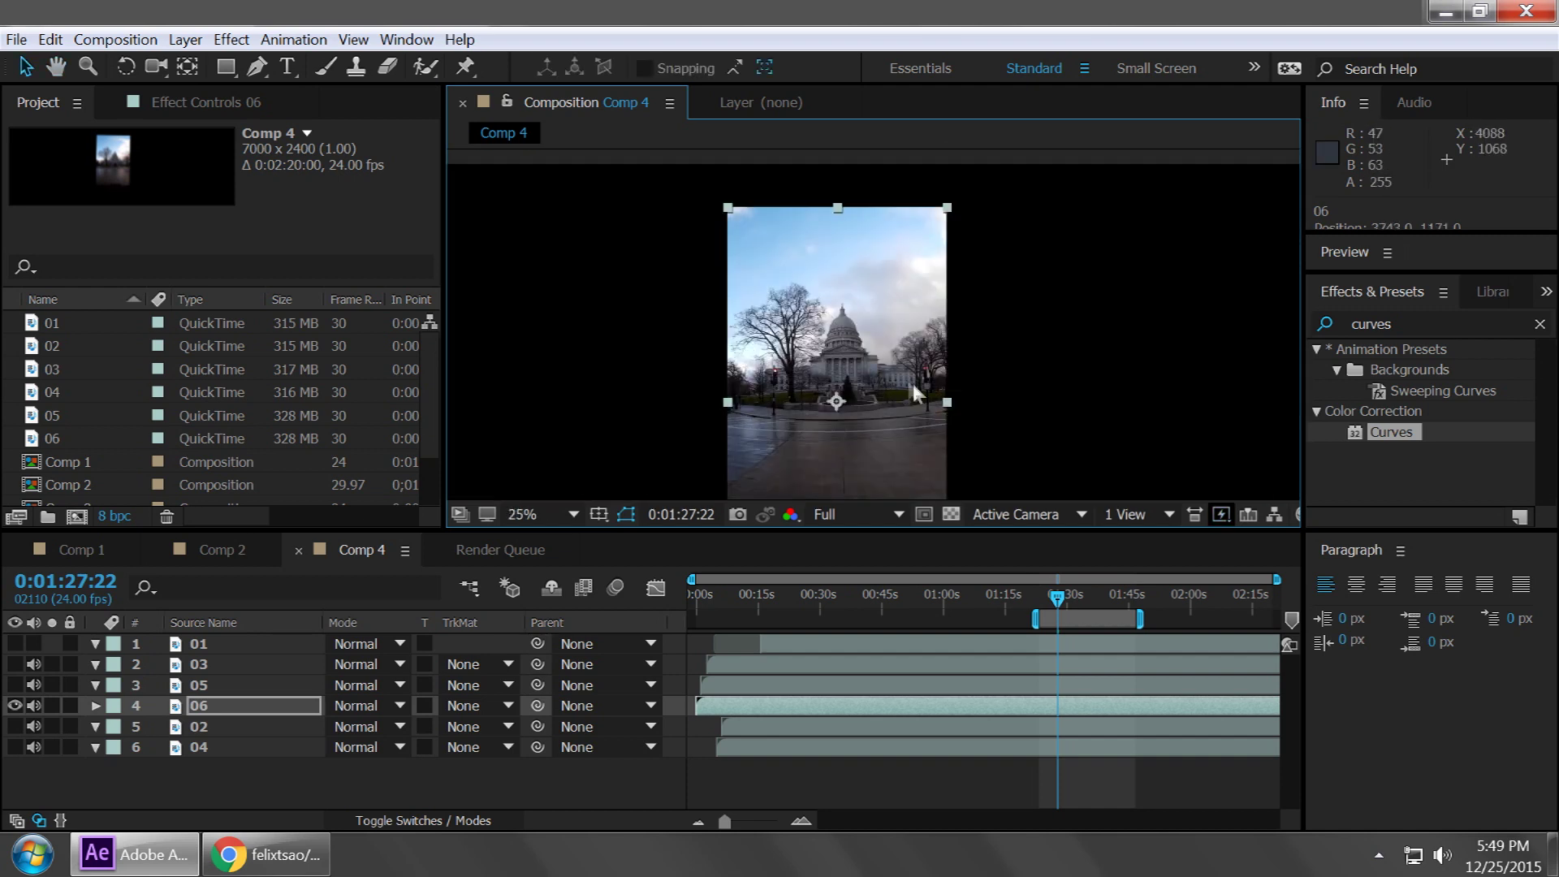
# Step: Search Effects & Presets for 'warp' and apply the Warp effect to clip 06
pyautogui.click(1421, 479)
pyautogui.click(1539, 324)
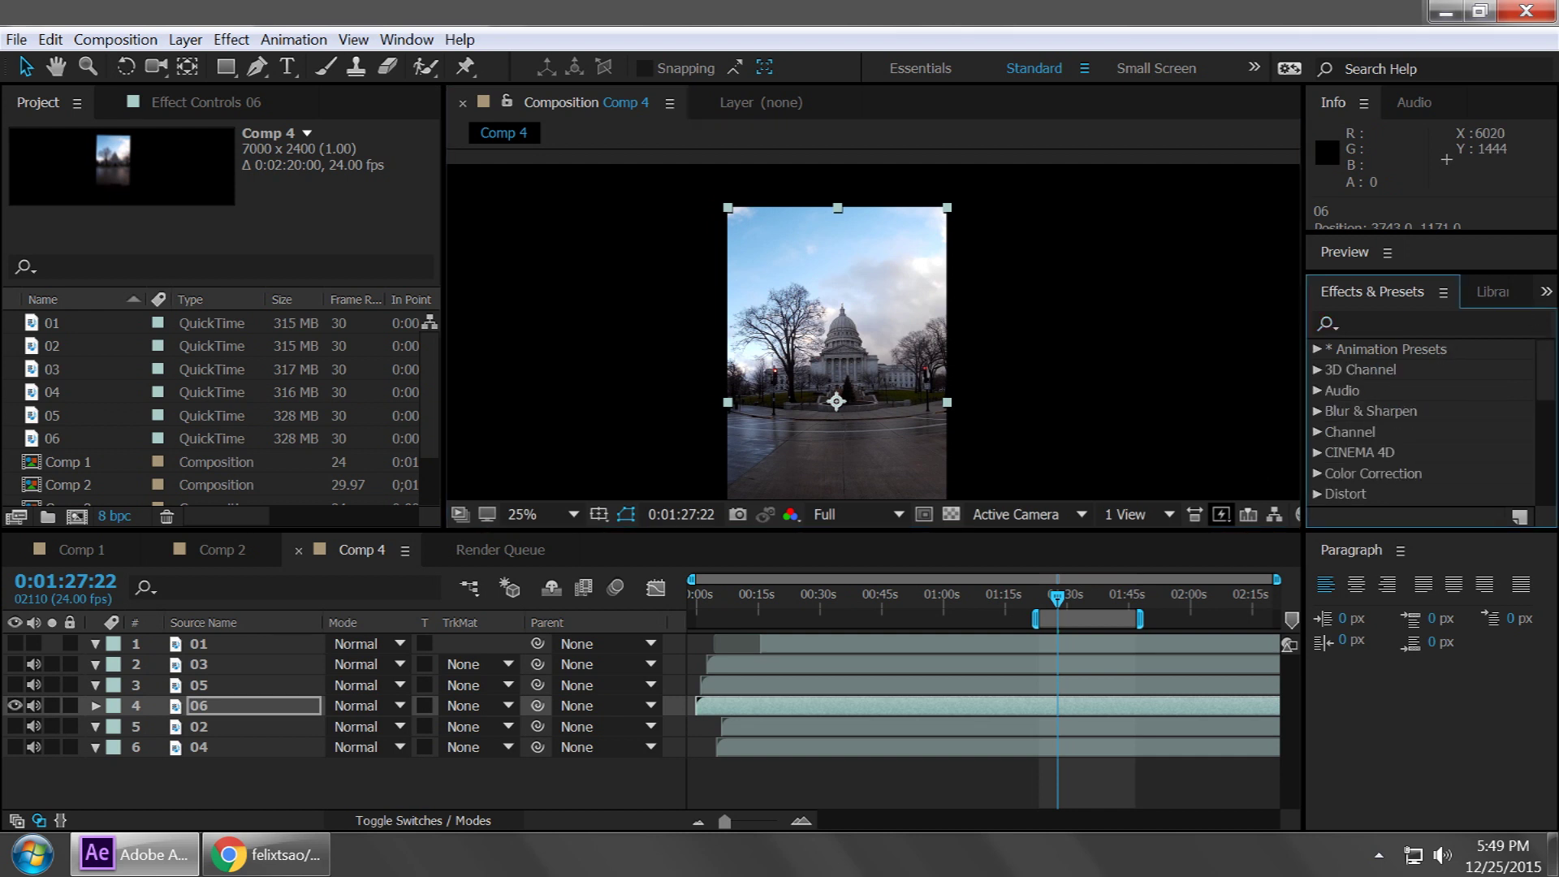
pyautogui.write('warp')
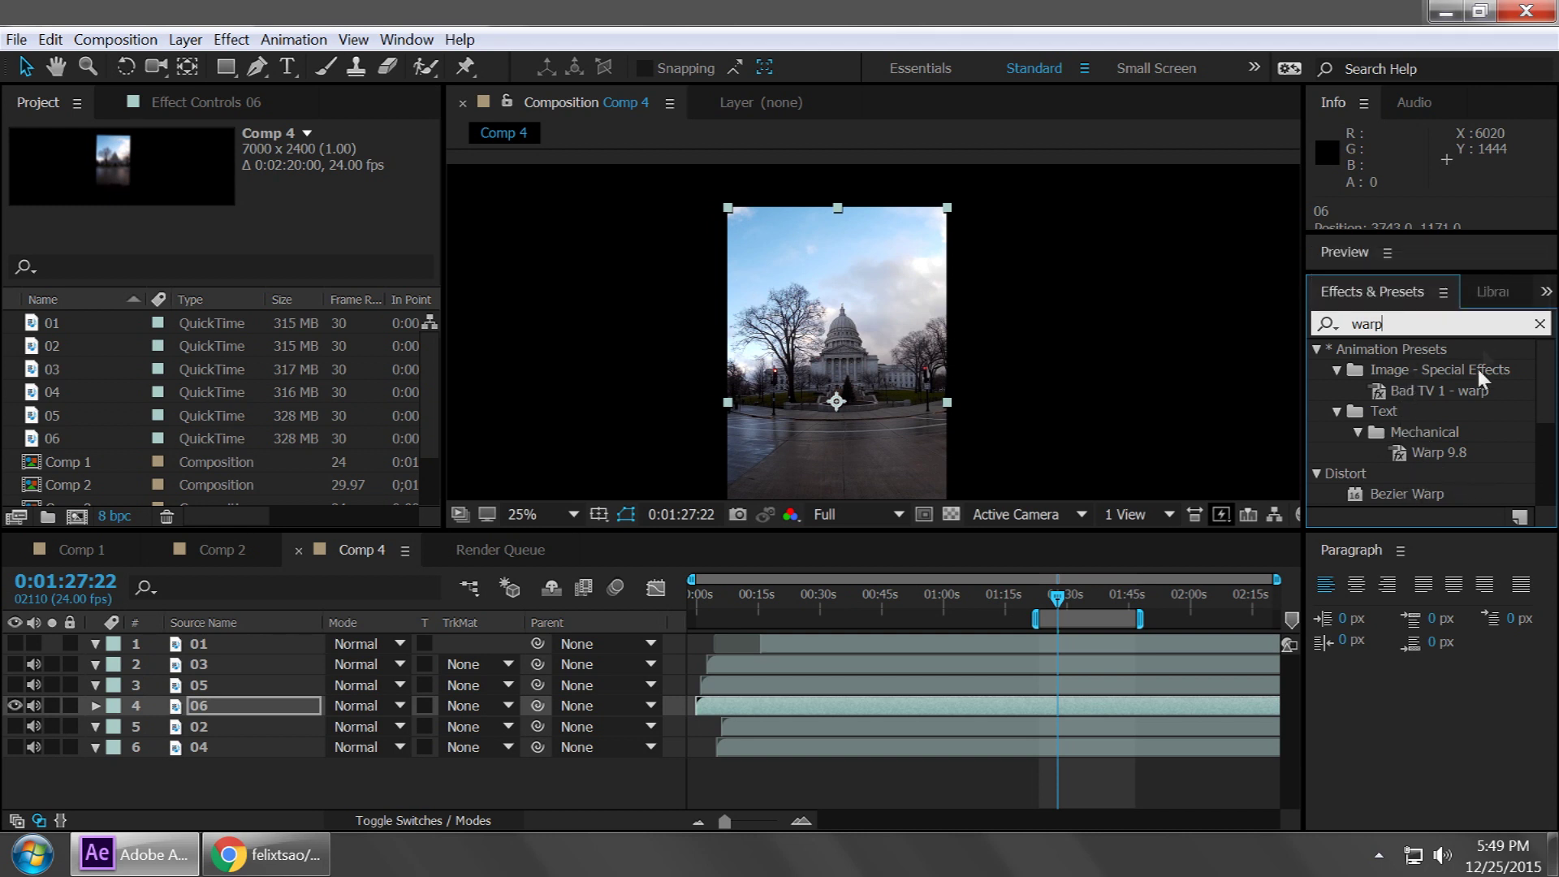
pyautogui.scroll(-3, 1543, 406)
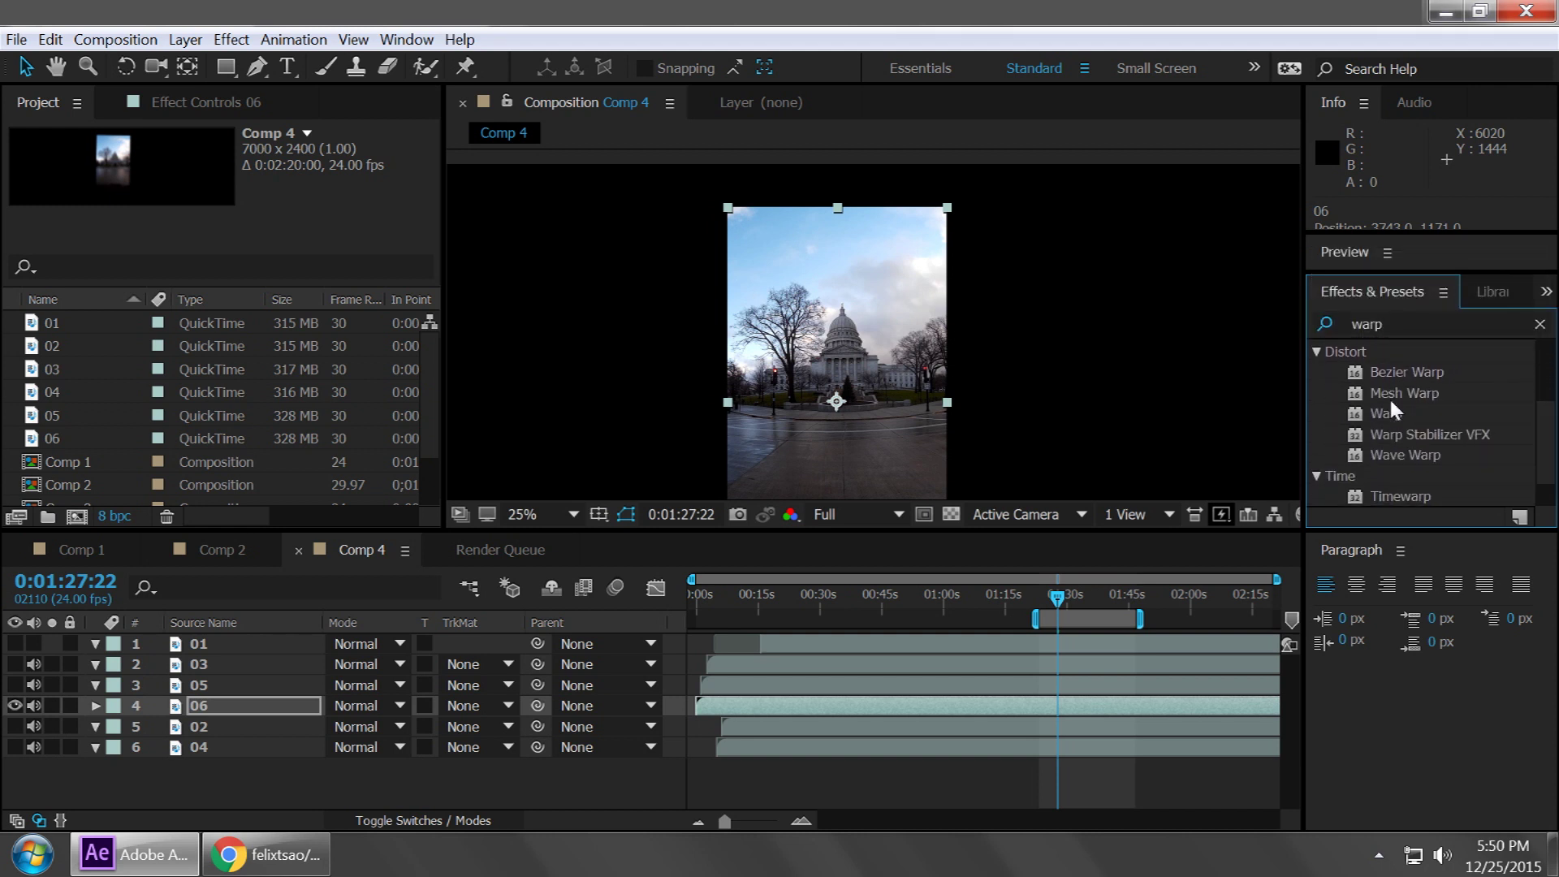
pyautogui.moveTo(1398, 410); pyautogui.dragTo(893, 374)
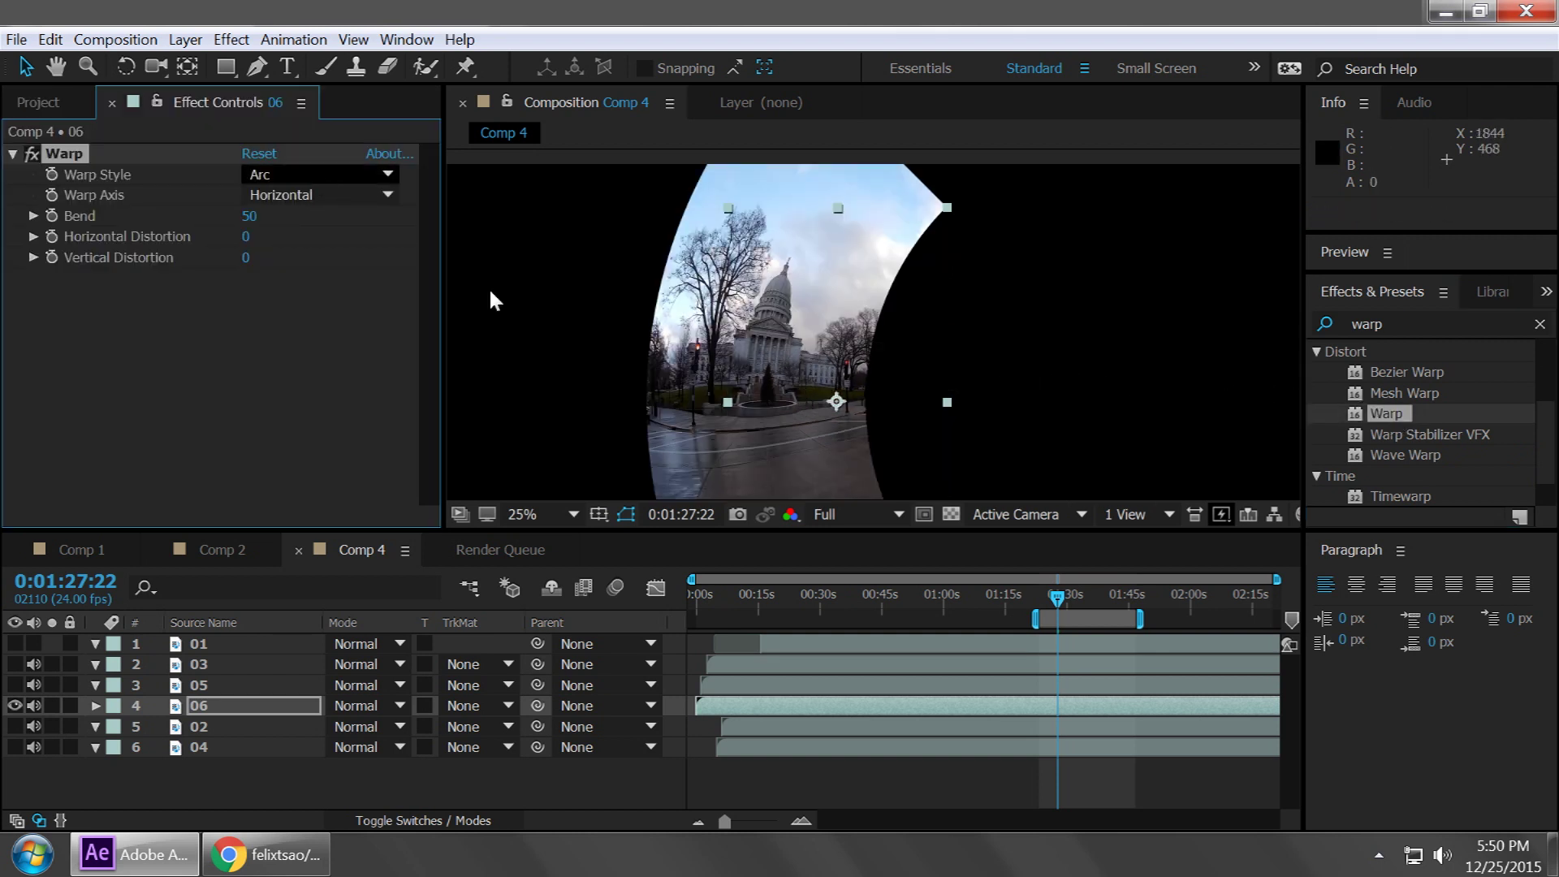
# Step: Set layer 06's Warp style to Squeeze with a Vertical warp axis
pyautogui.press(',')
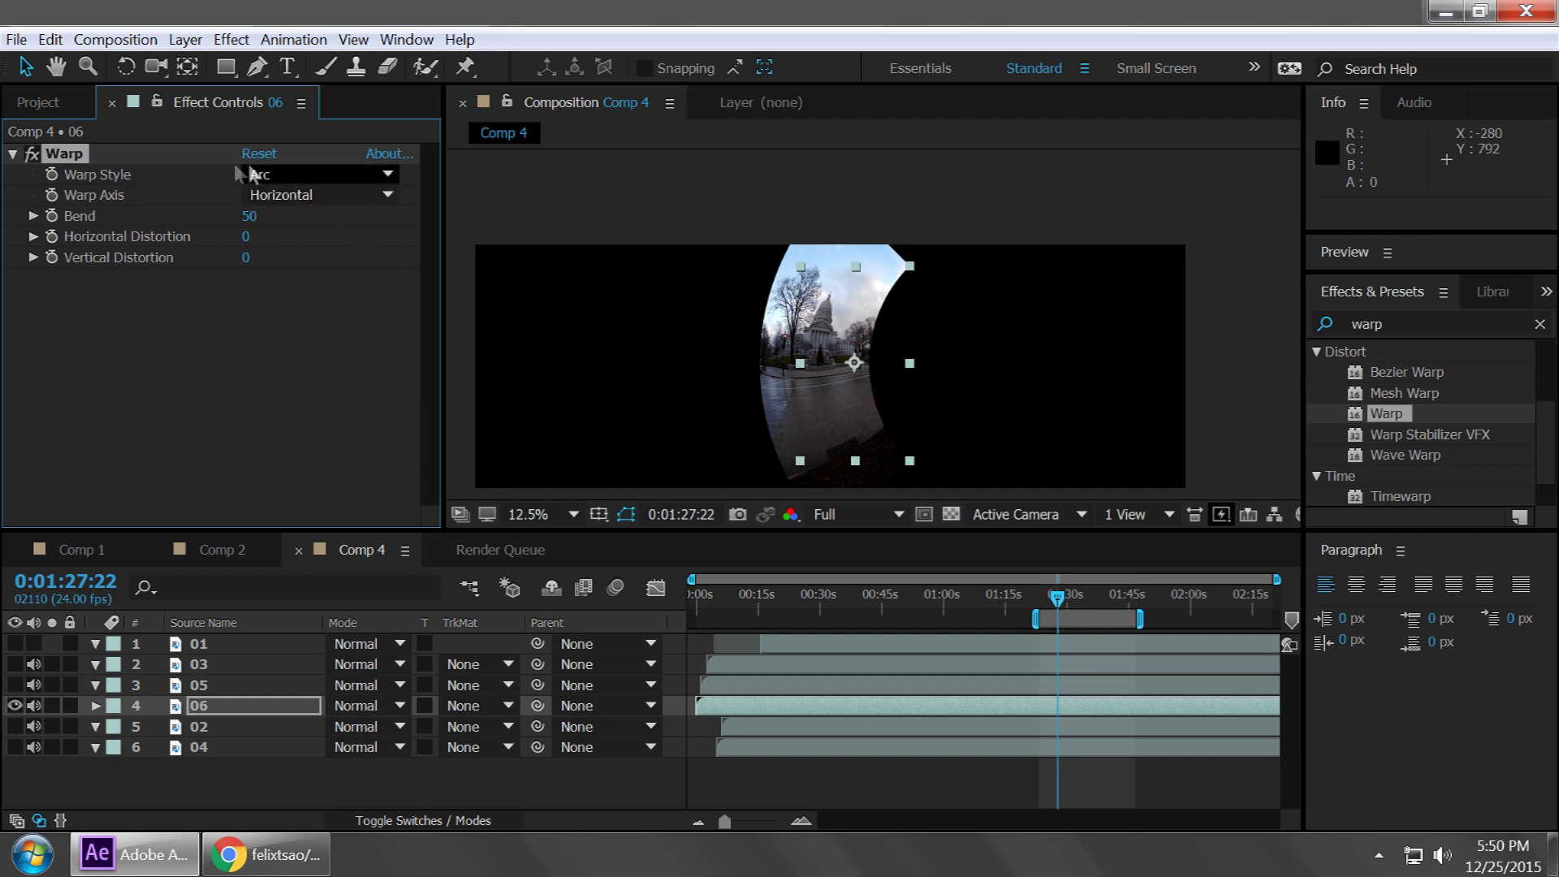
pyautogui.click(291, 175)
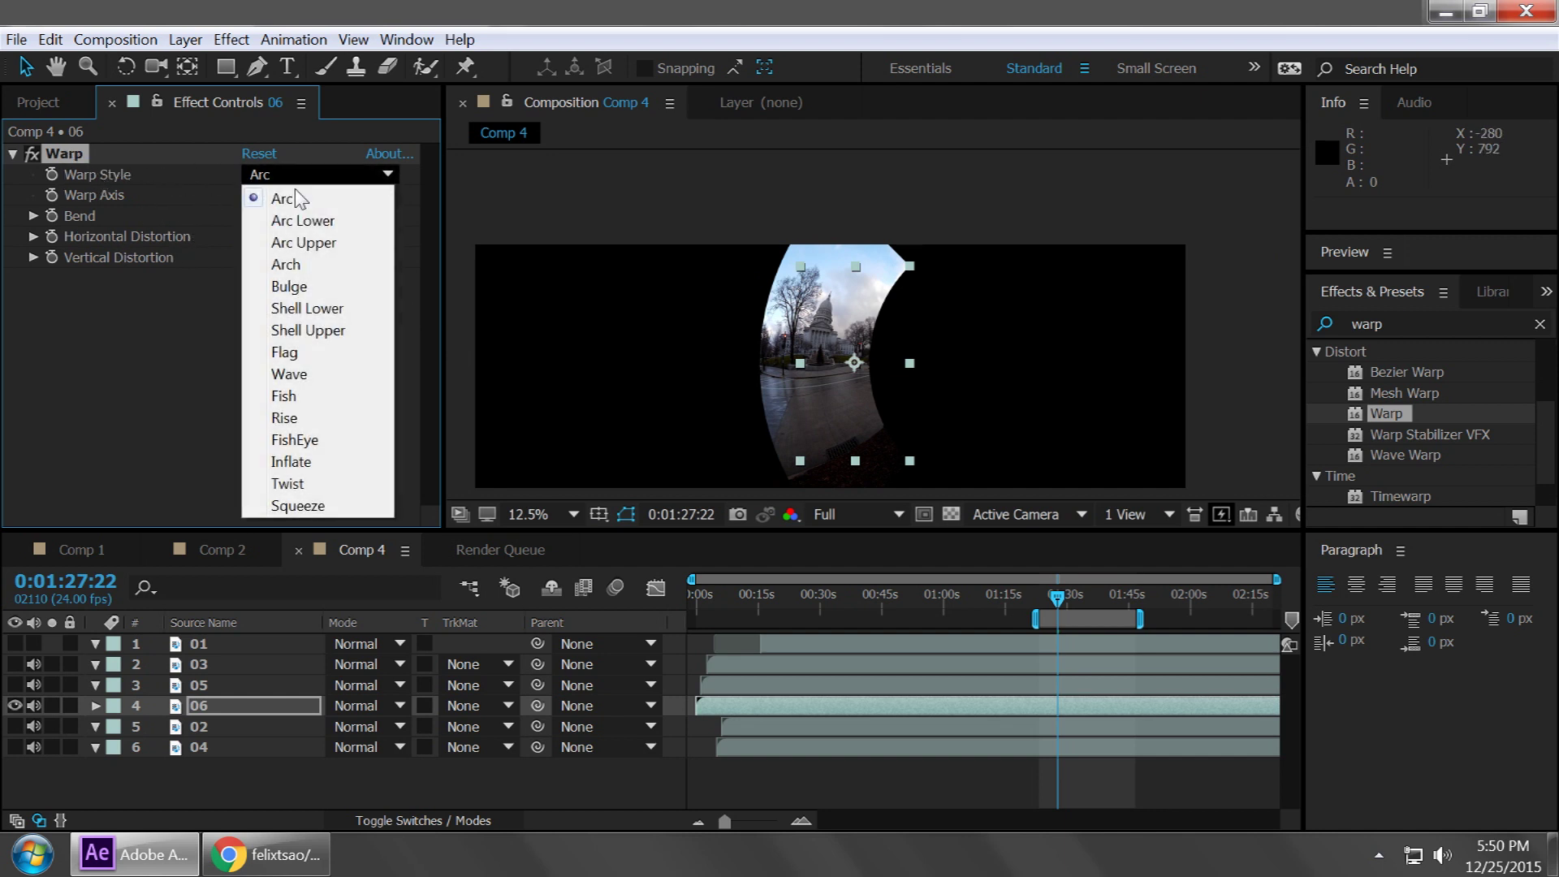
pyautogui.click(316, 508)
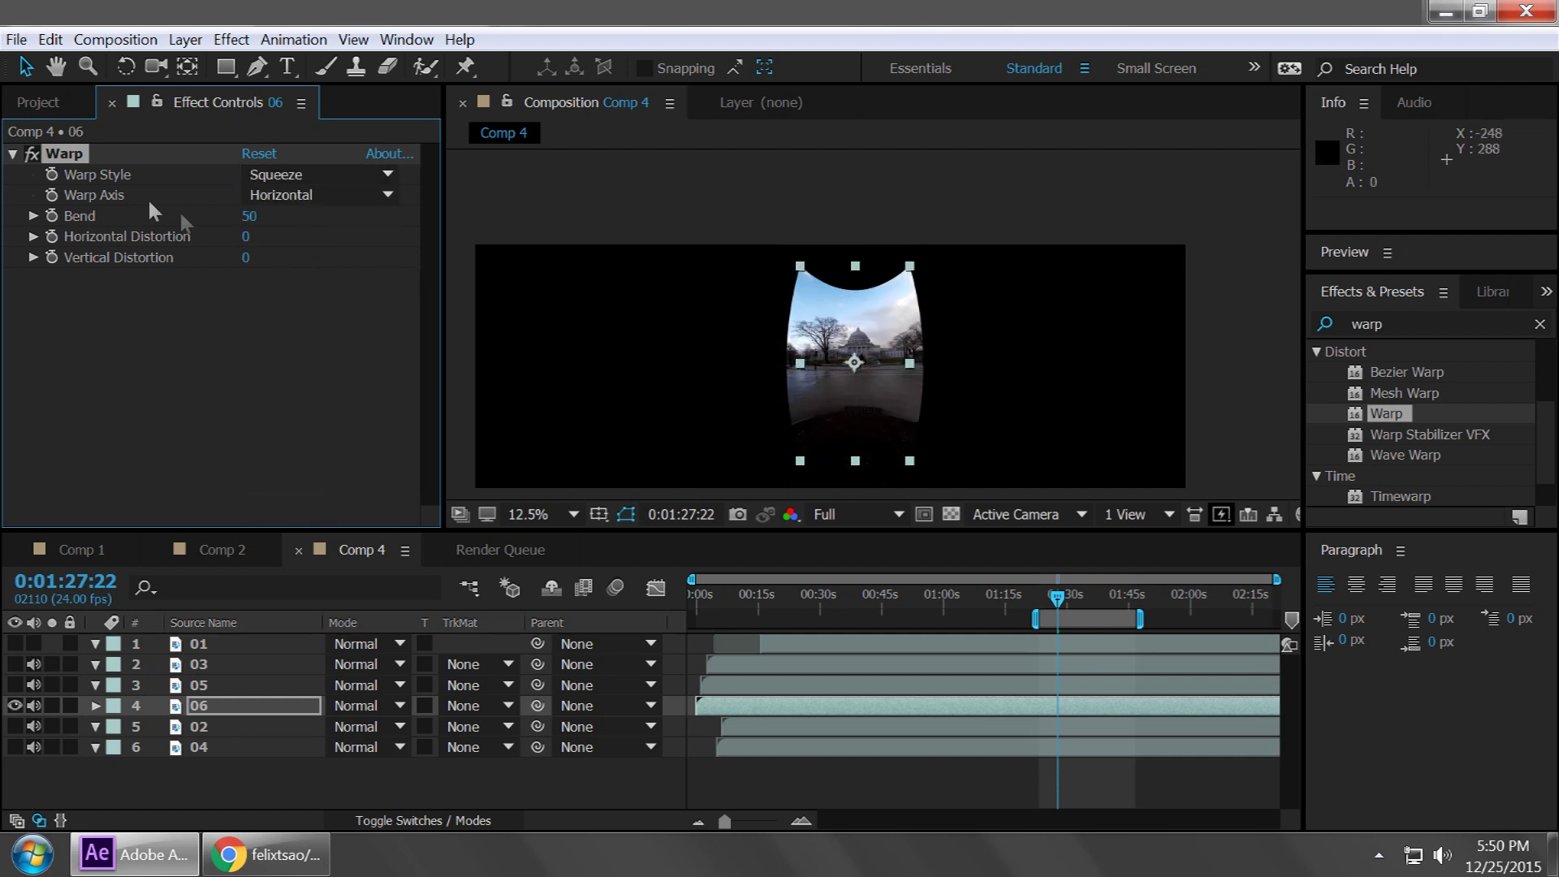
pyautogui.click(330, 195)
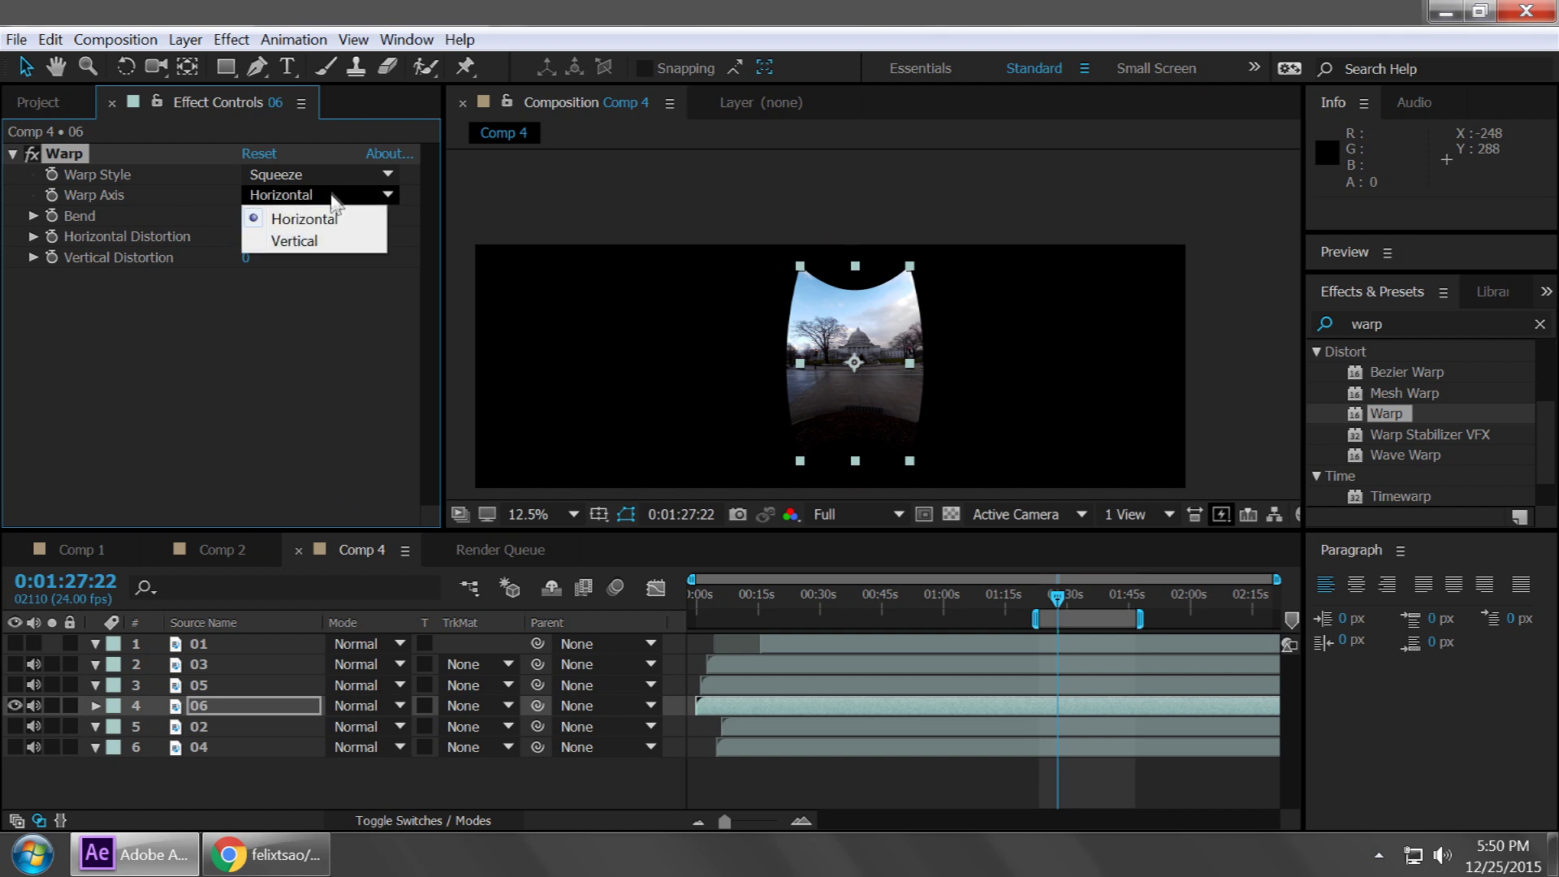
pyautogui.click(307, 242)
# Step: Shift clip 06 slightly, set its Warp Bend to 30, deselect it, and show layer 05
pyautogui.moveTo(859, 393)
pyautogui.mouseDown()
pyautogui.moveTo(838, 399)
pyautogui.moveTo(860, 381)
pyautogui.moveTo(859, 397)
pyautogui.mouseUp()
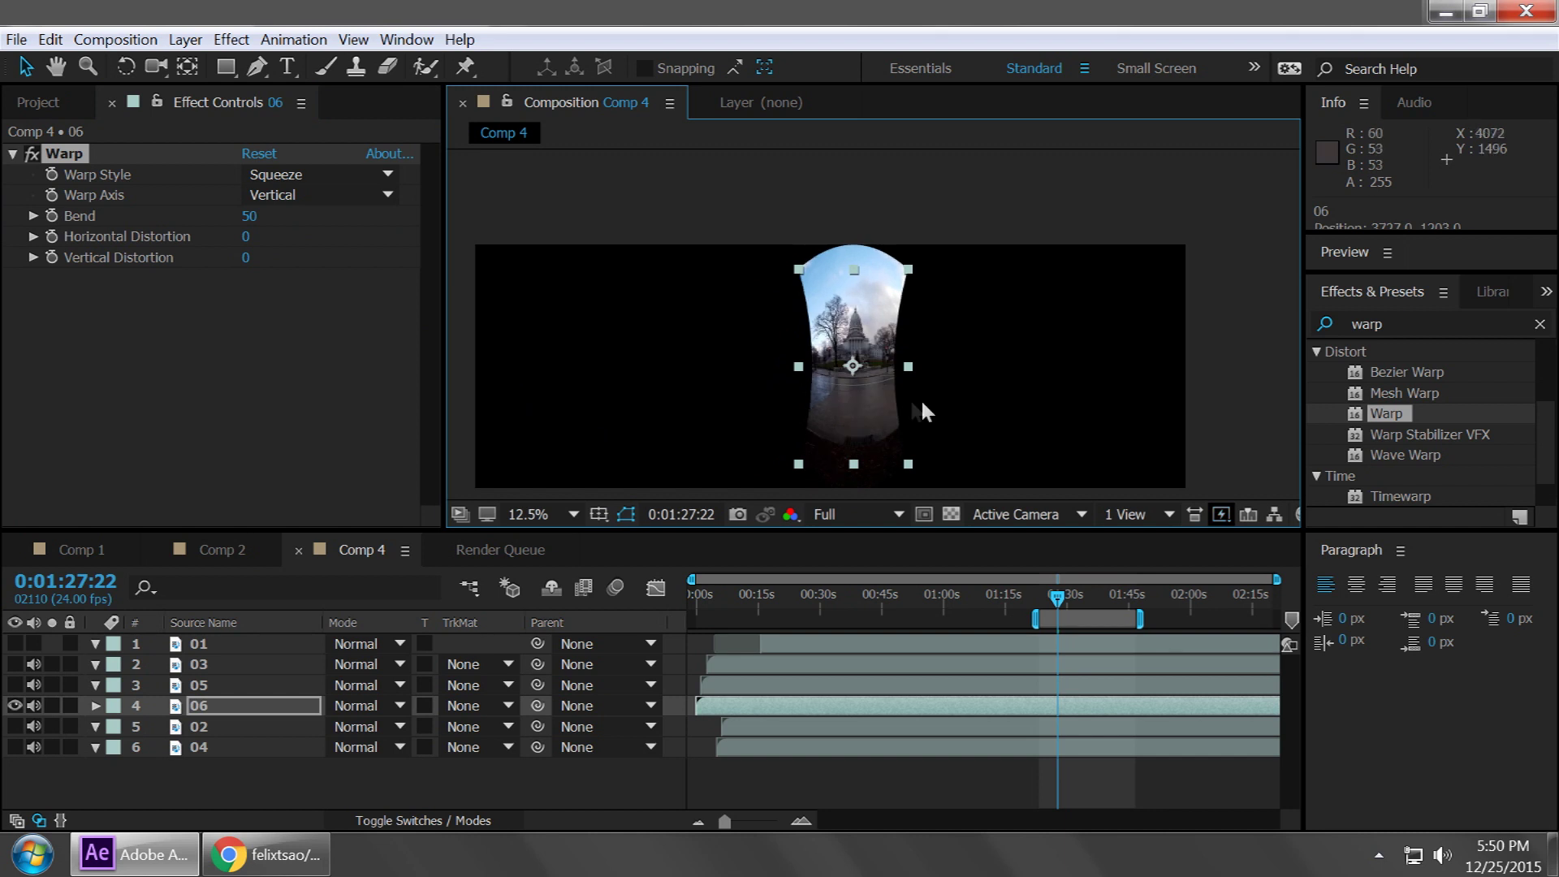
pyautogui.scroll(1, 917, 399)
pyautogui.scroll(-1, 917, 399)
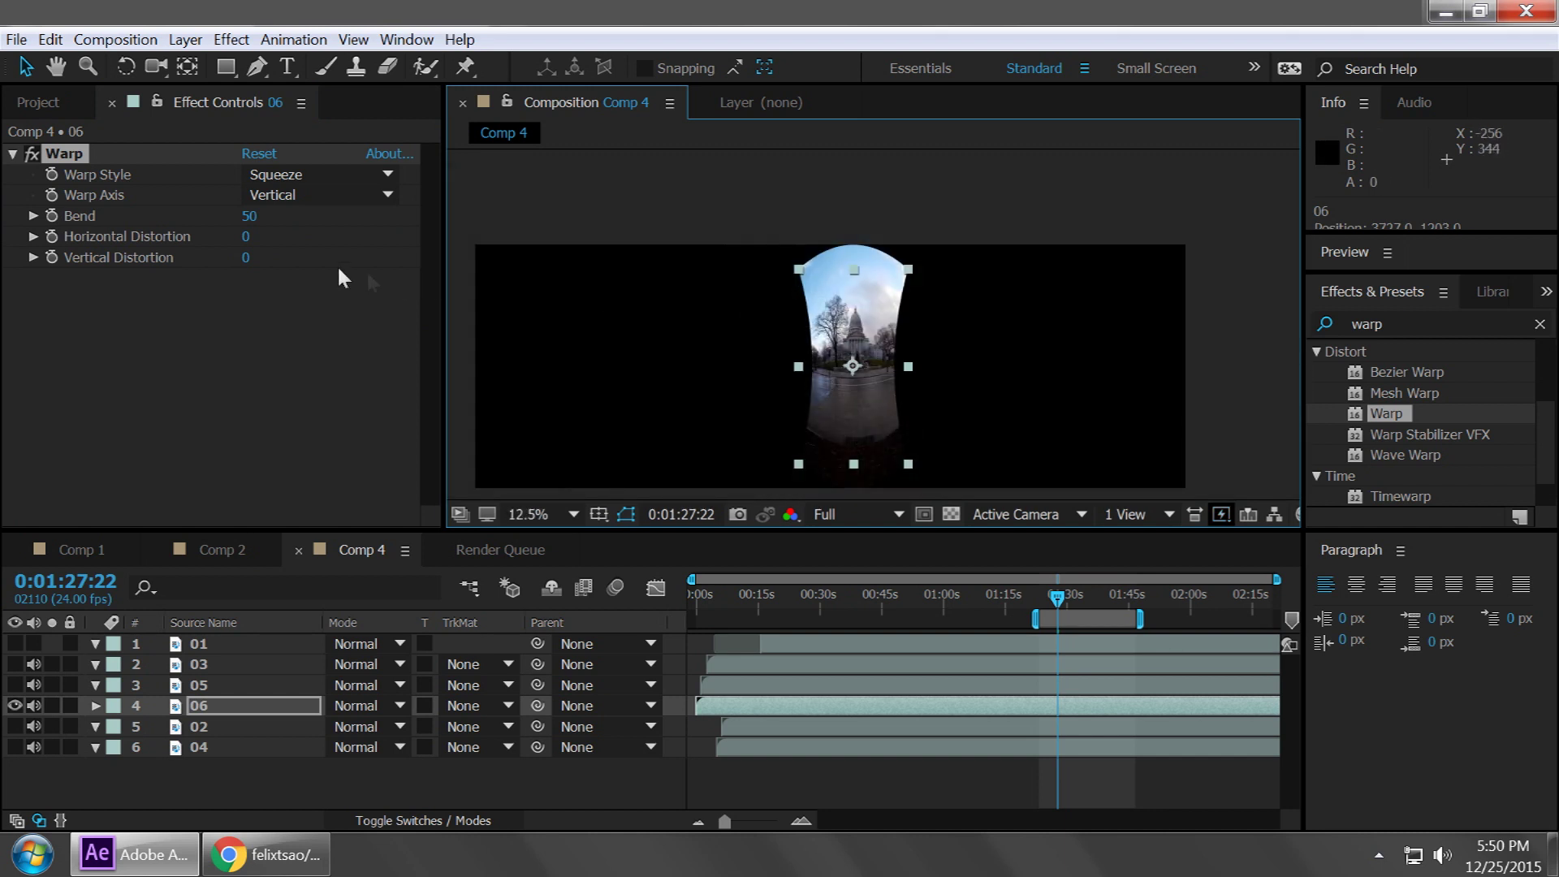
pyautogui.click(33, 216)
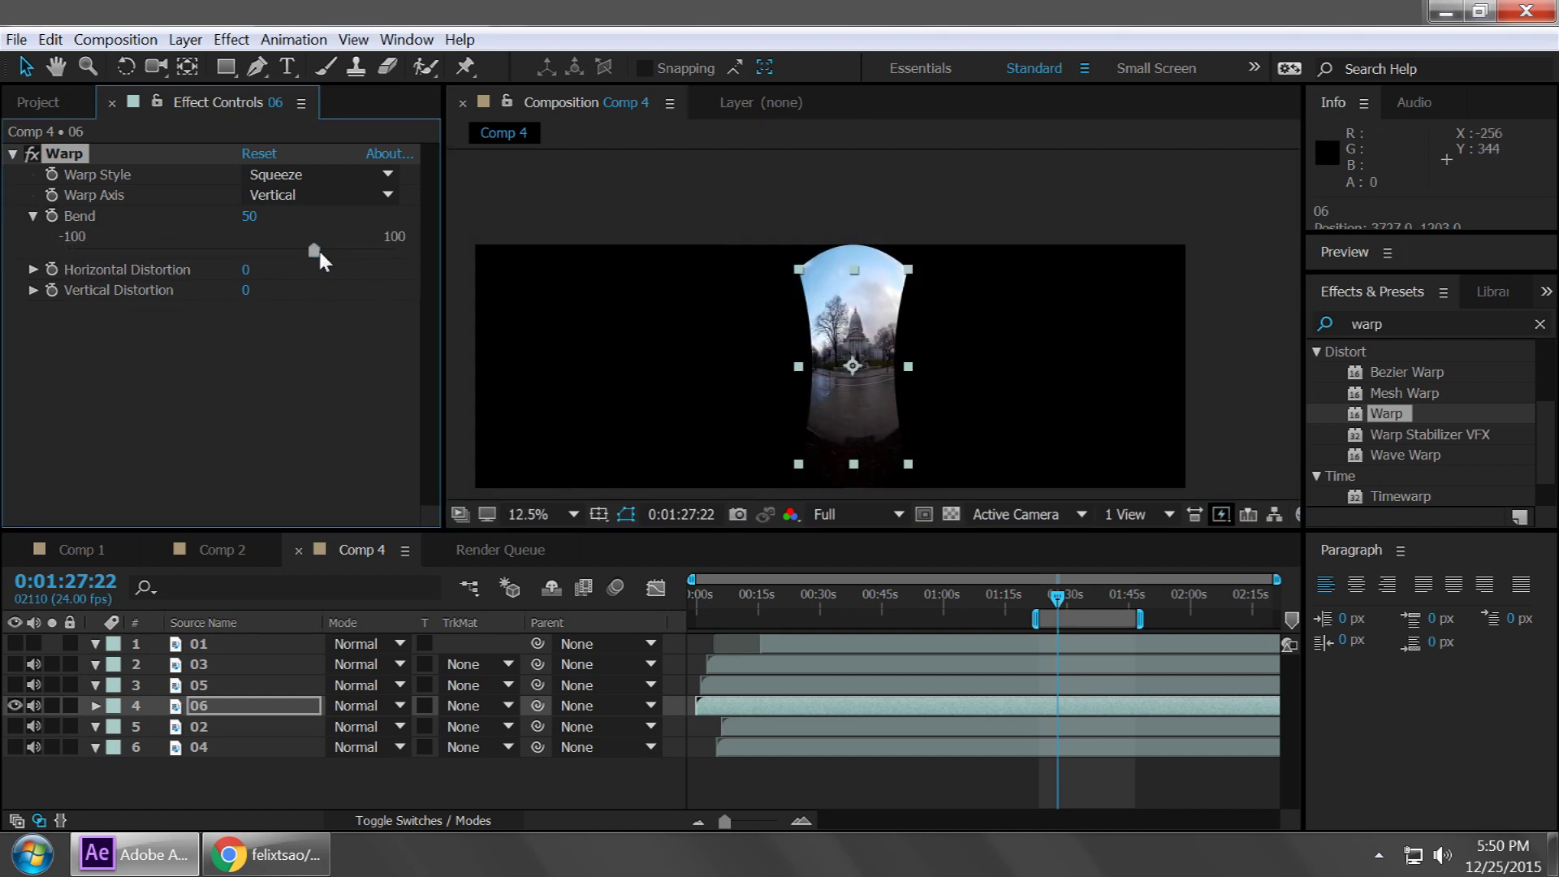
pyautogui.moveTo(314, 250)
pyautogui.mouseDown()
pyautogui.moveTo(166, 244)
pyautogui.moveTo(388, 247)
pyautogui.moveTo(88, 255)
pyautogui.moveTo(344, 255)
pyautogui.moveTo(305, 252)
pyautogui.mouseUp()
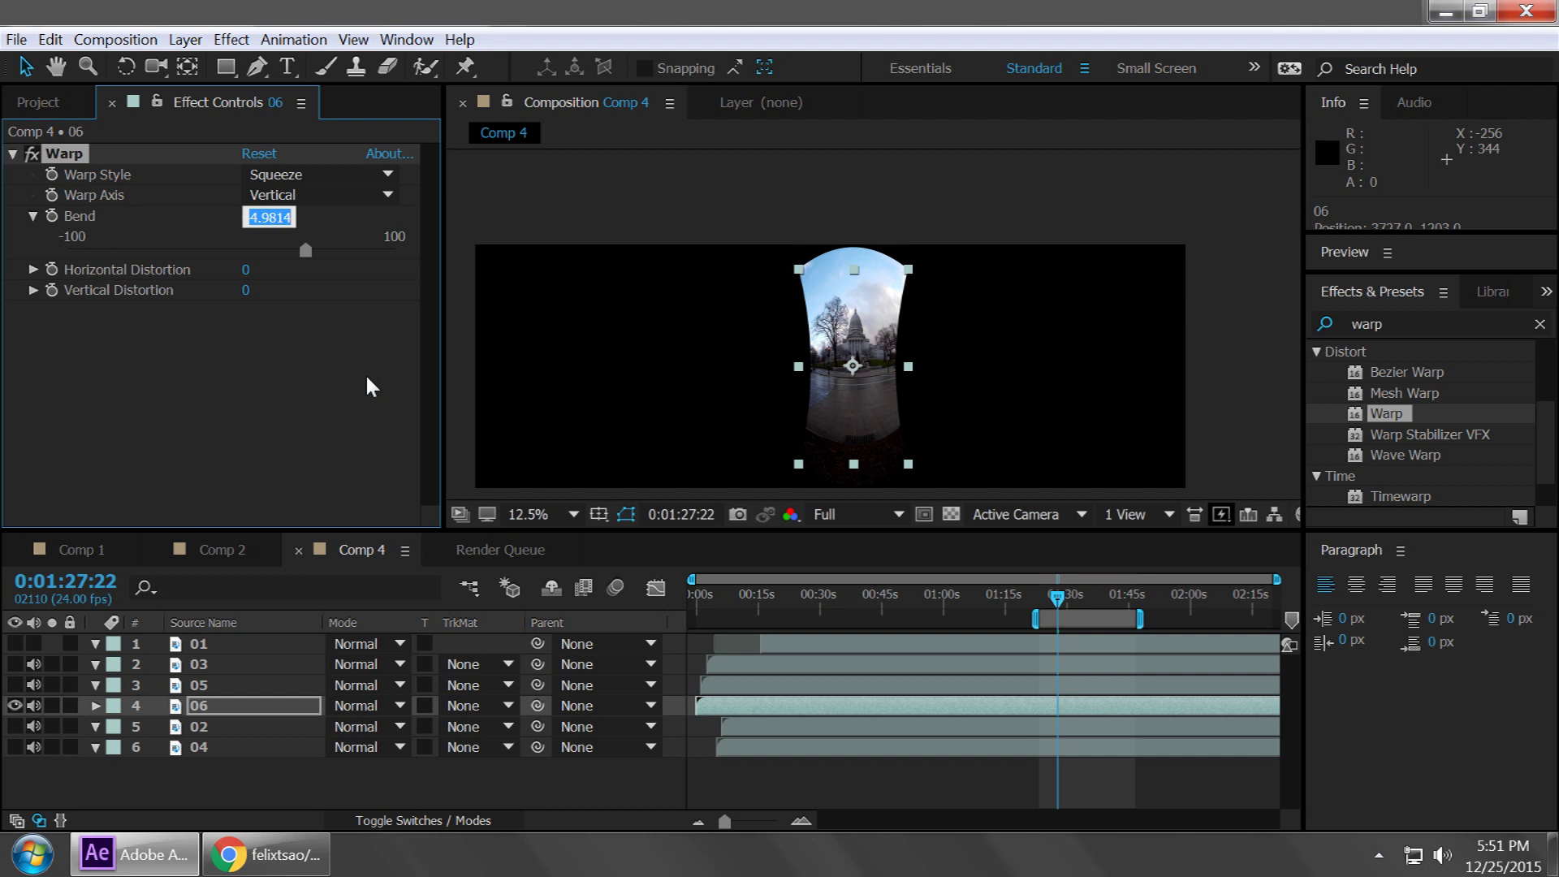
pyautogui.write('30')
pyautogui.press('Return')
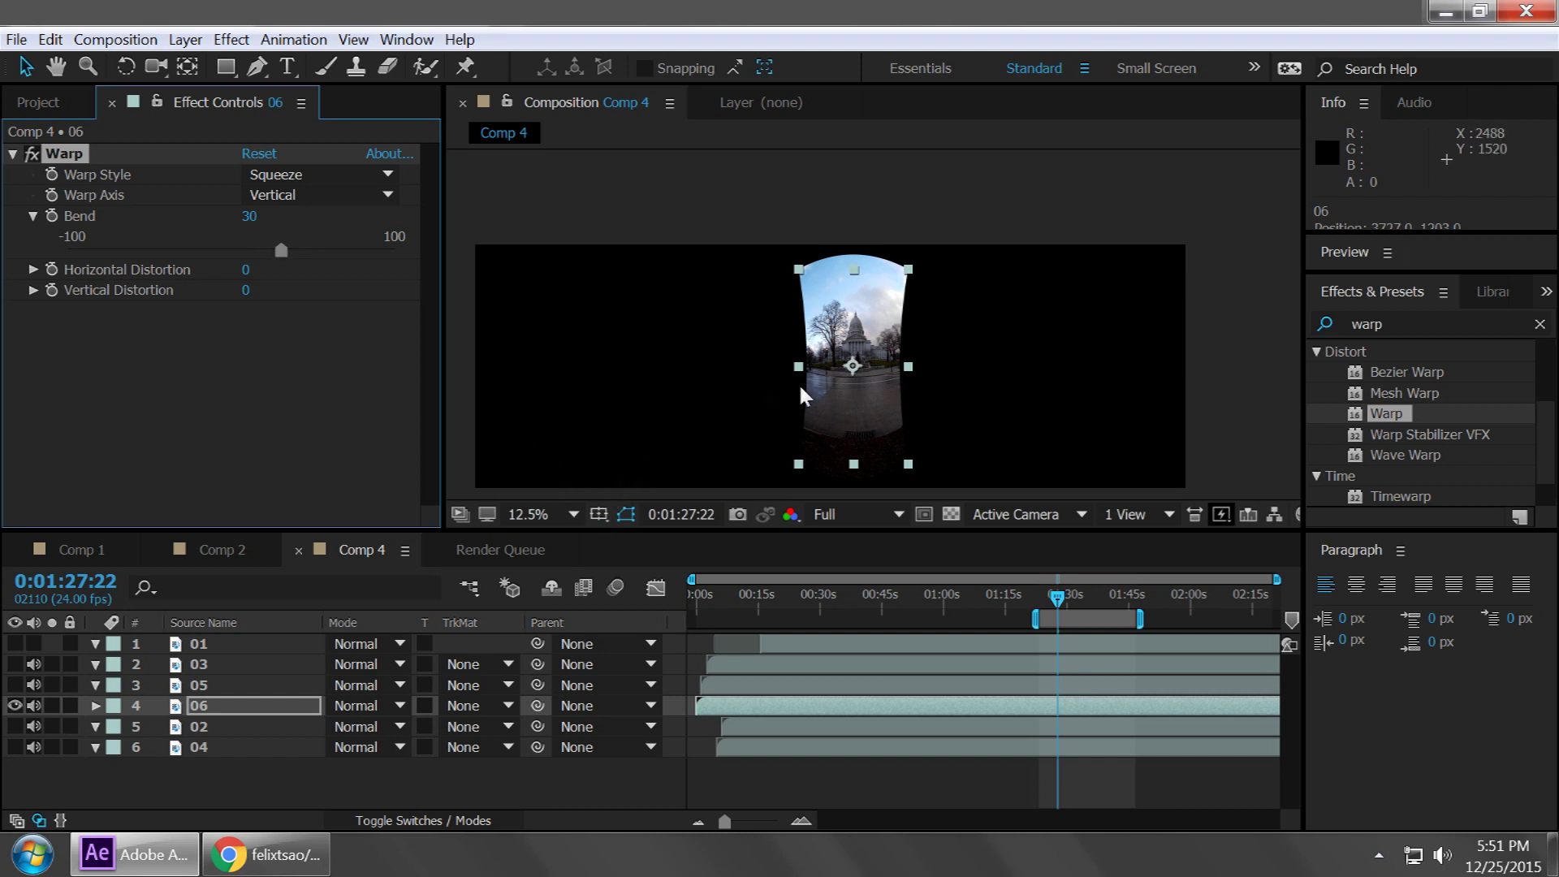
pyautogui.scroll(1, 878, 408)
pyautogui.scroll(-1, 878, 408)
pyautogui.click(954, 379)
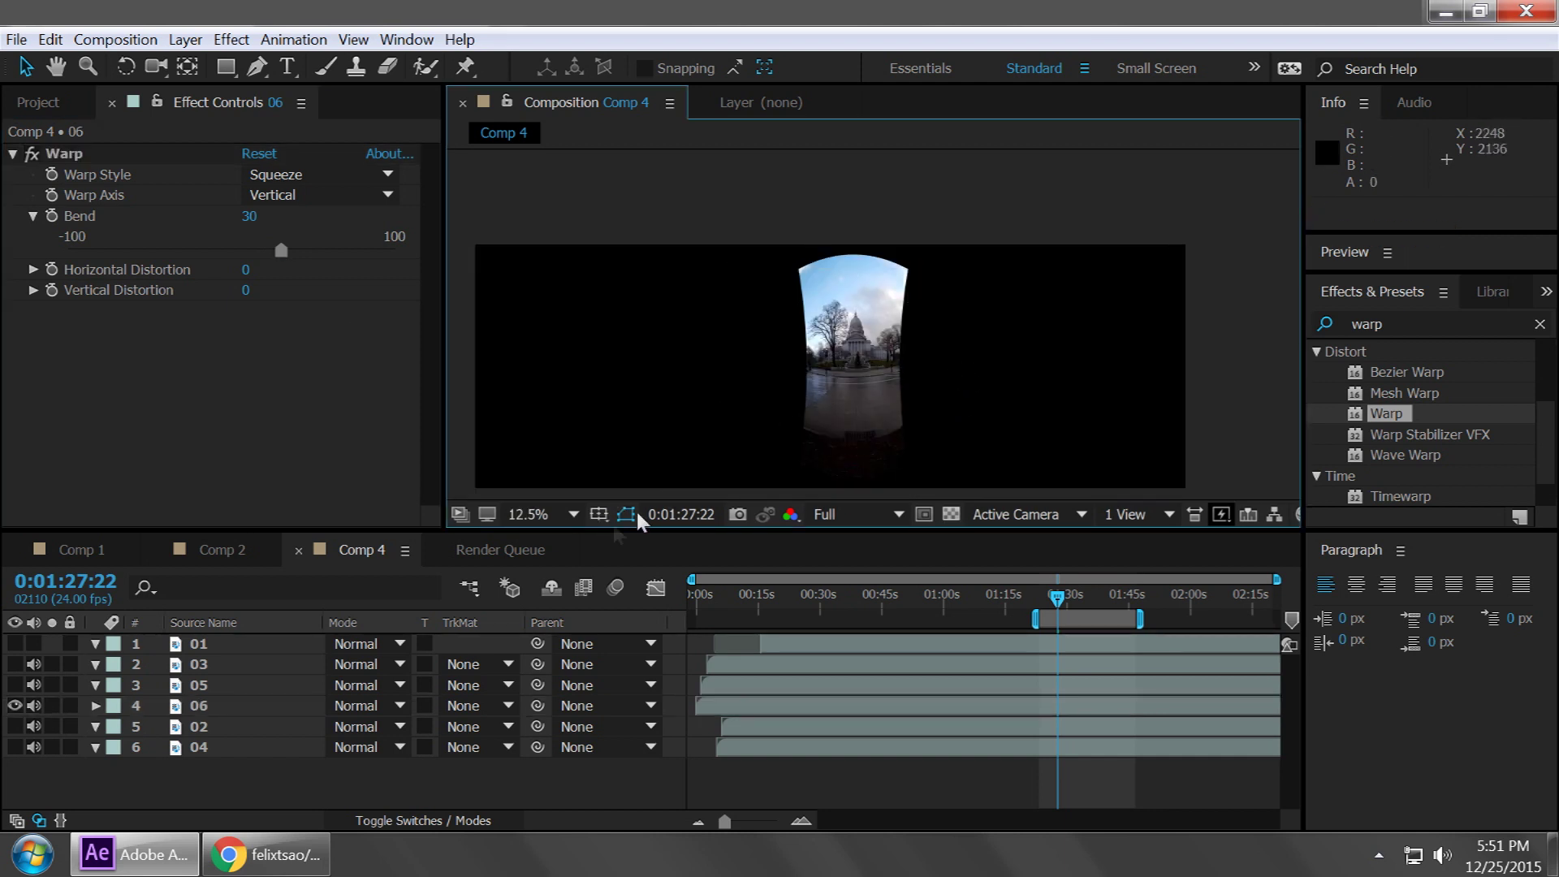
pyautogui.click(230, 687)
# Step: Select layer 05 and move it left, close beside clip 06
pyautogui.click(14, 685)
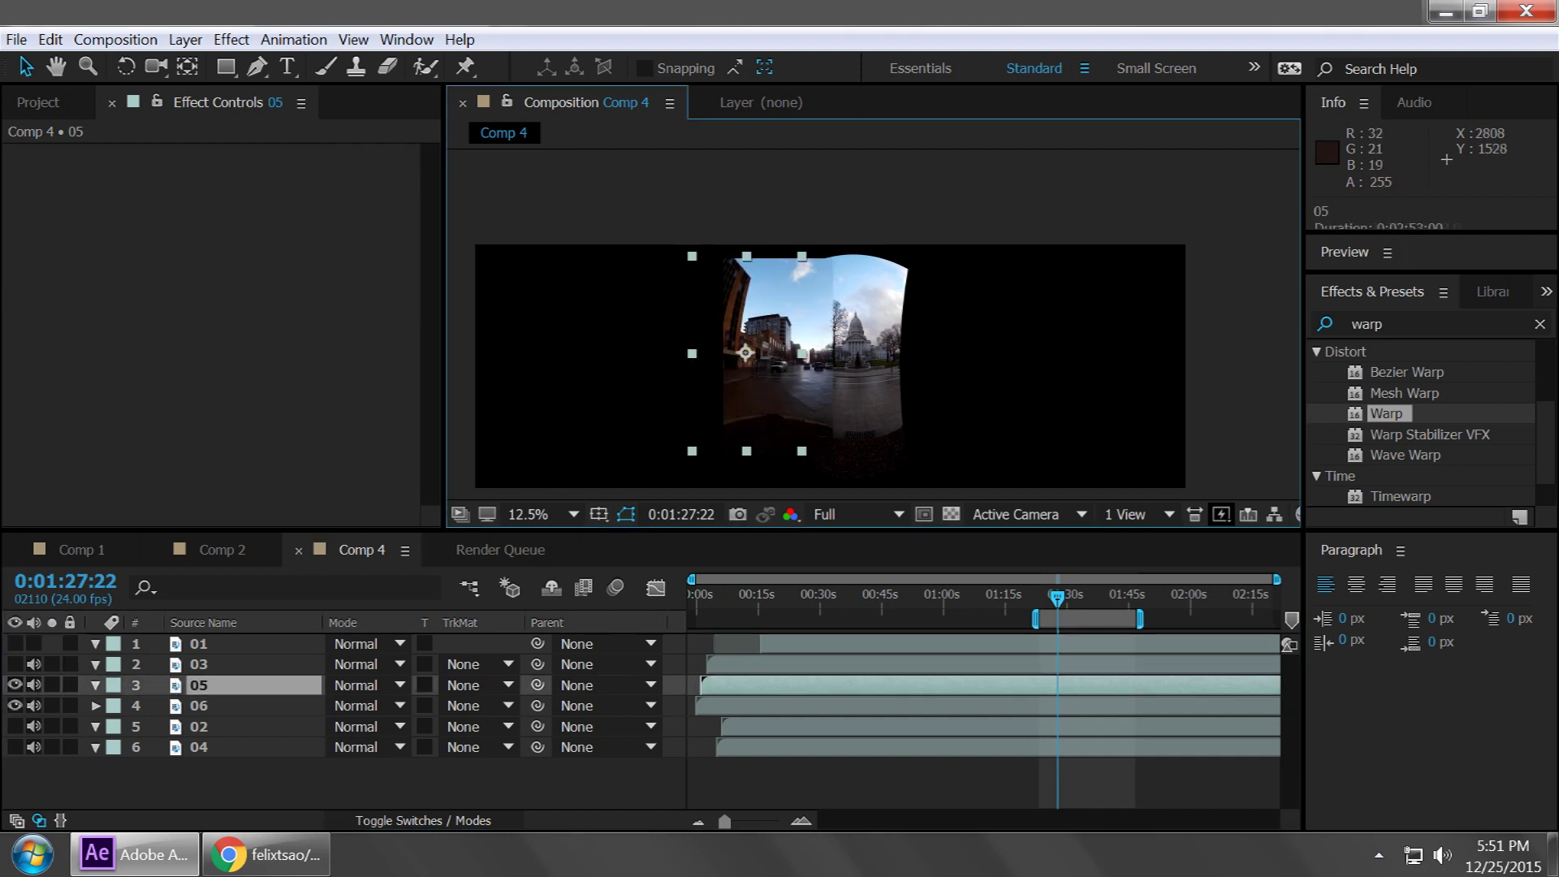
pyautogui.moveTo(727, 379); pyautogui.dragTo(687, 393)
pyautogui.scroll(1, 796, 386)
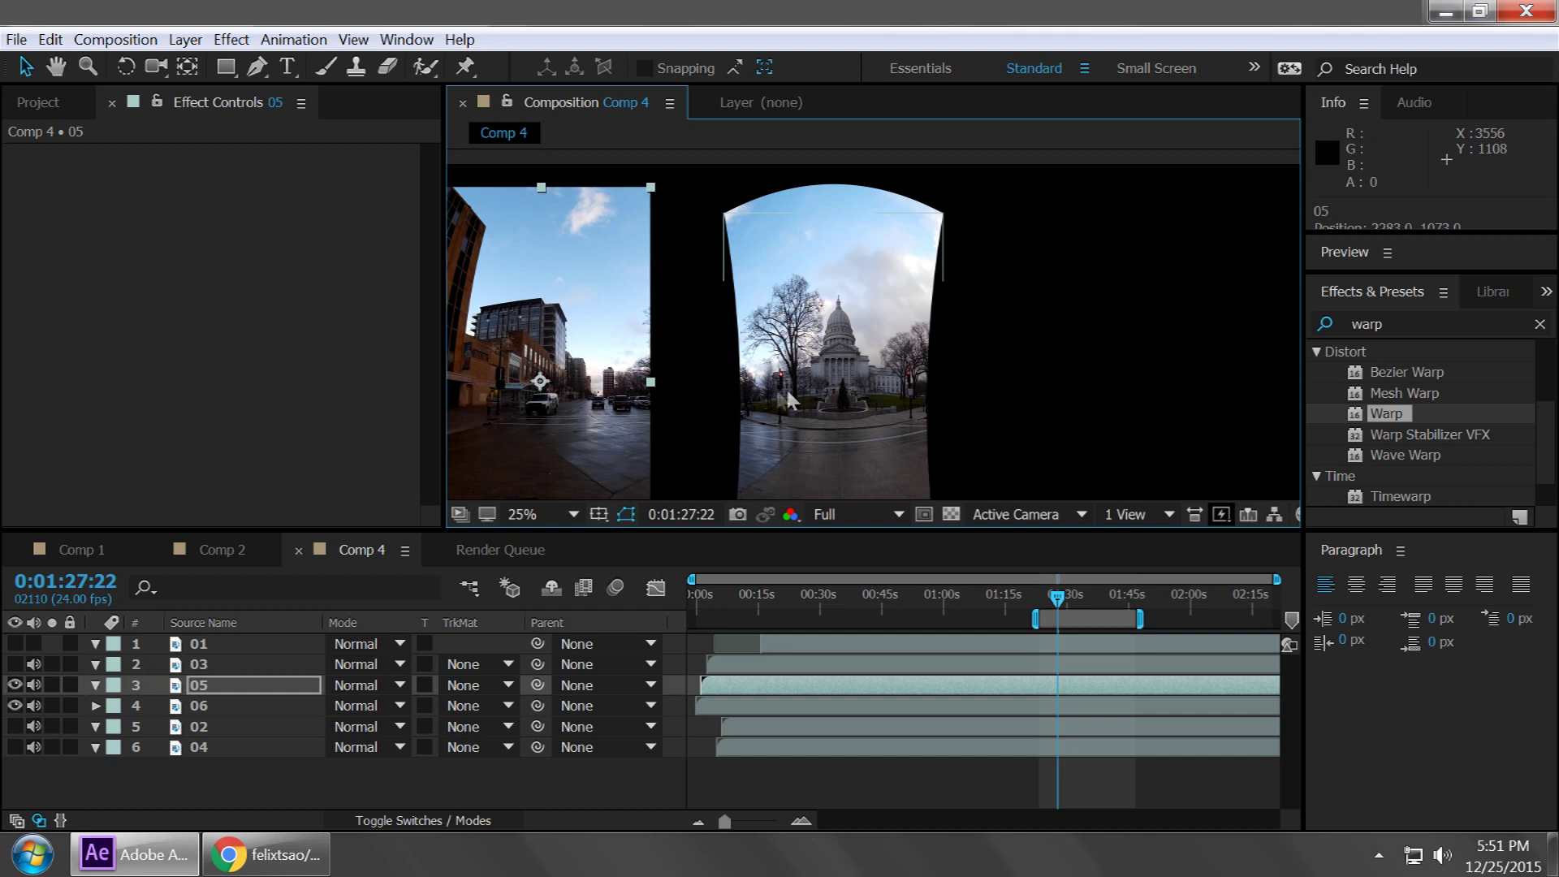
pyautogui.moveTo(698, 392); pyautogui.dragTo(800, 363)
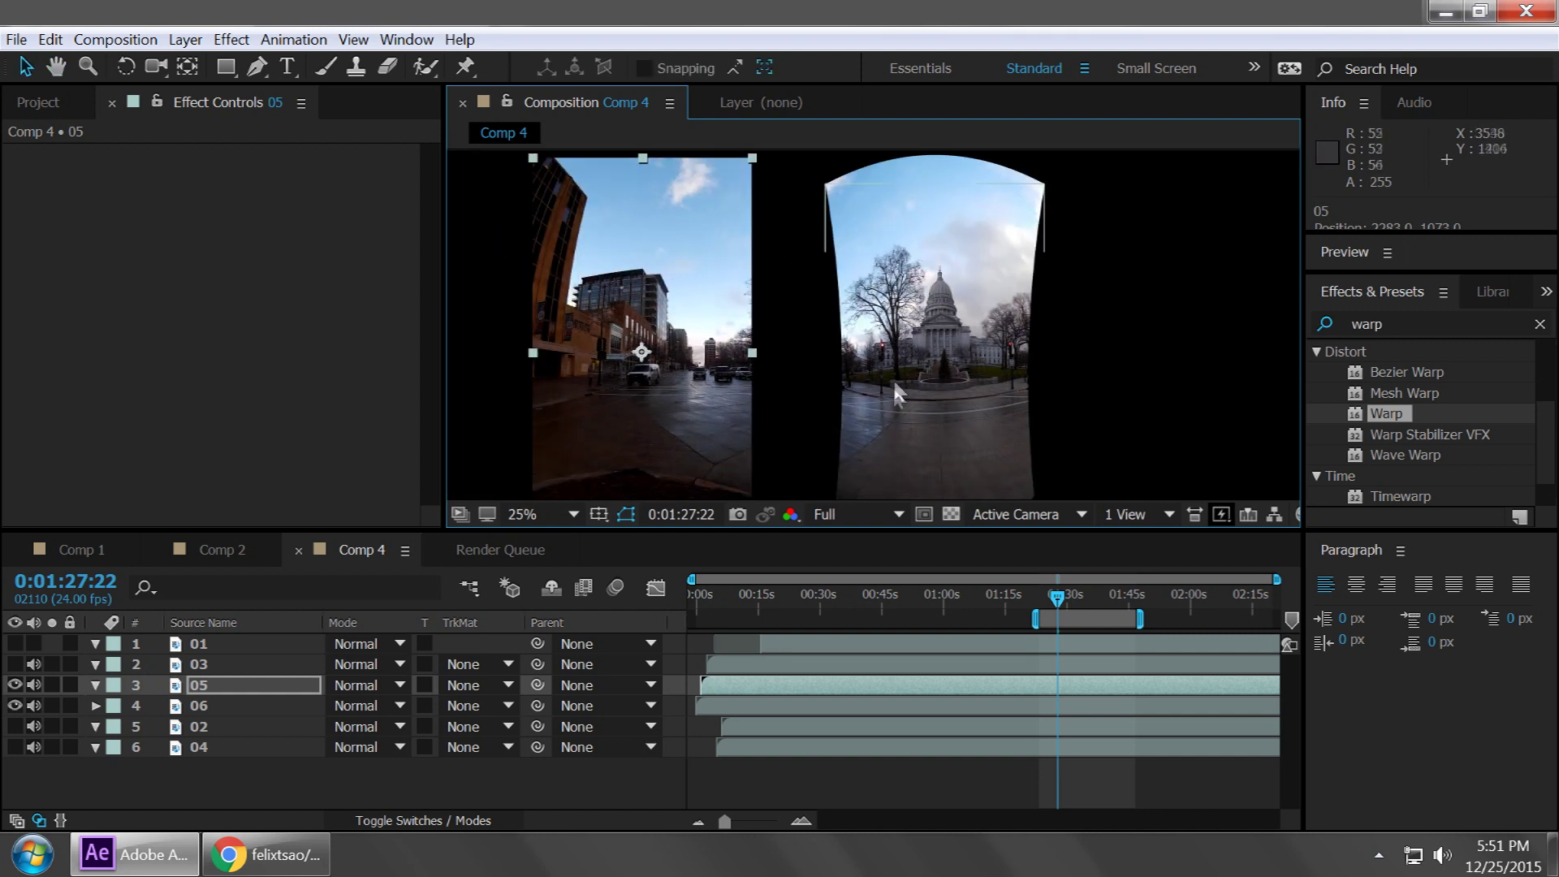
pyautogui.moveTo(696, 418); pyautogui.dragTo(743, 437)
# Step: Paste clip 06's Squeeze Warp onto layer 05 and slide 05 to overlap 06's edge
pyautogui.click(211, 705)
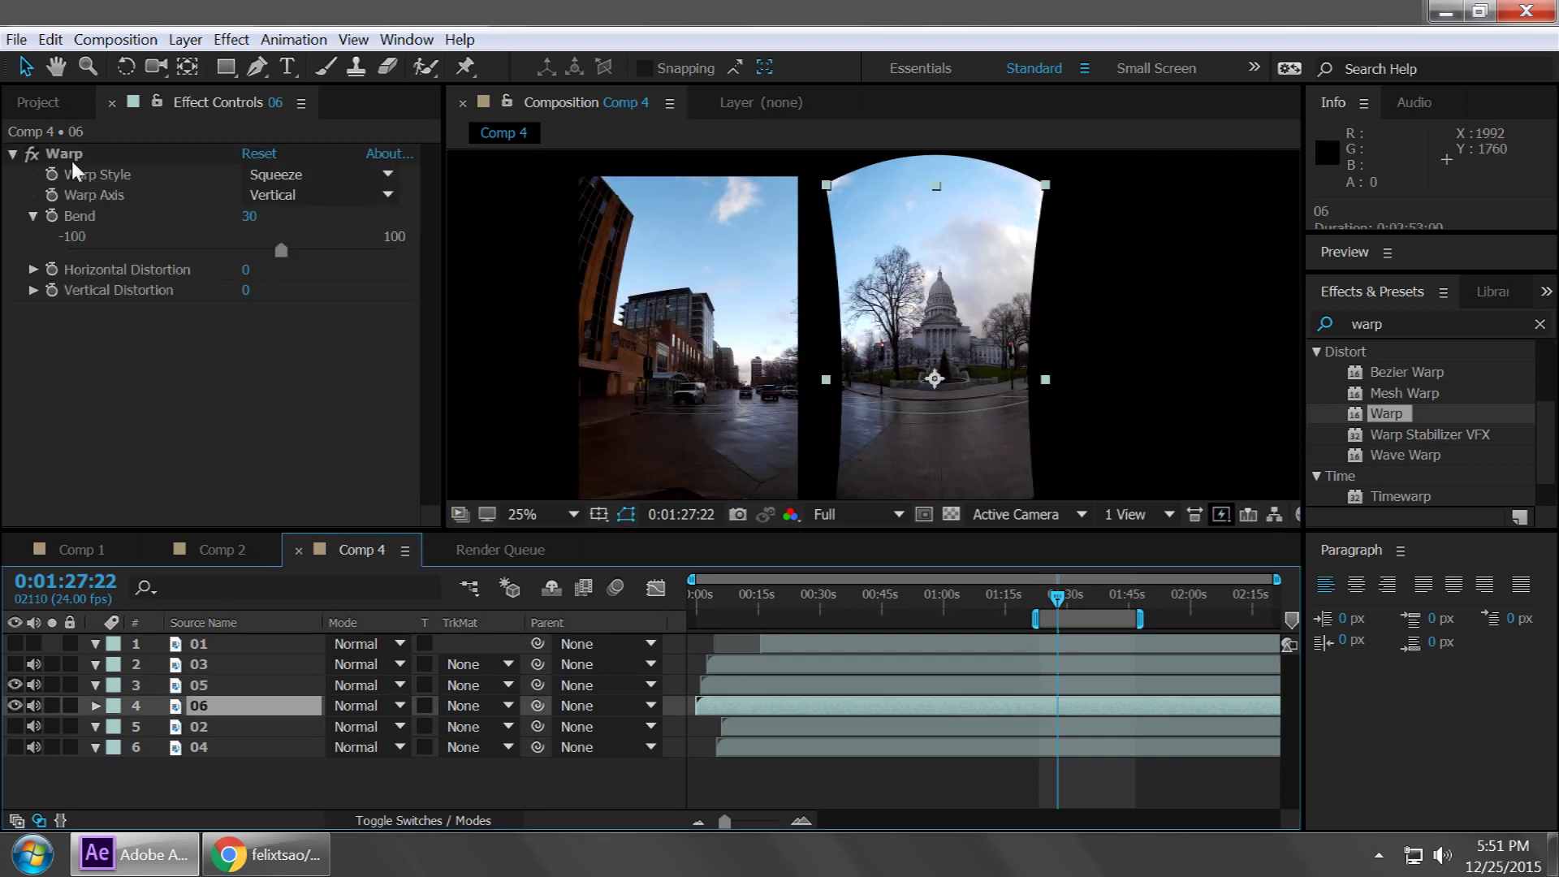
pyautogui.click(203, 685)
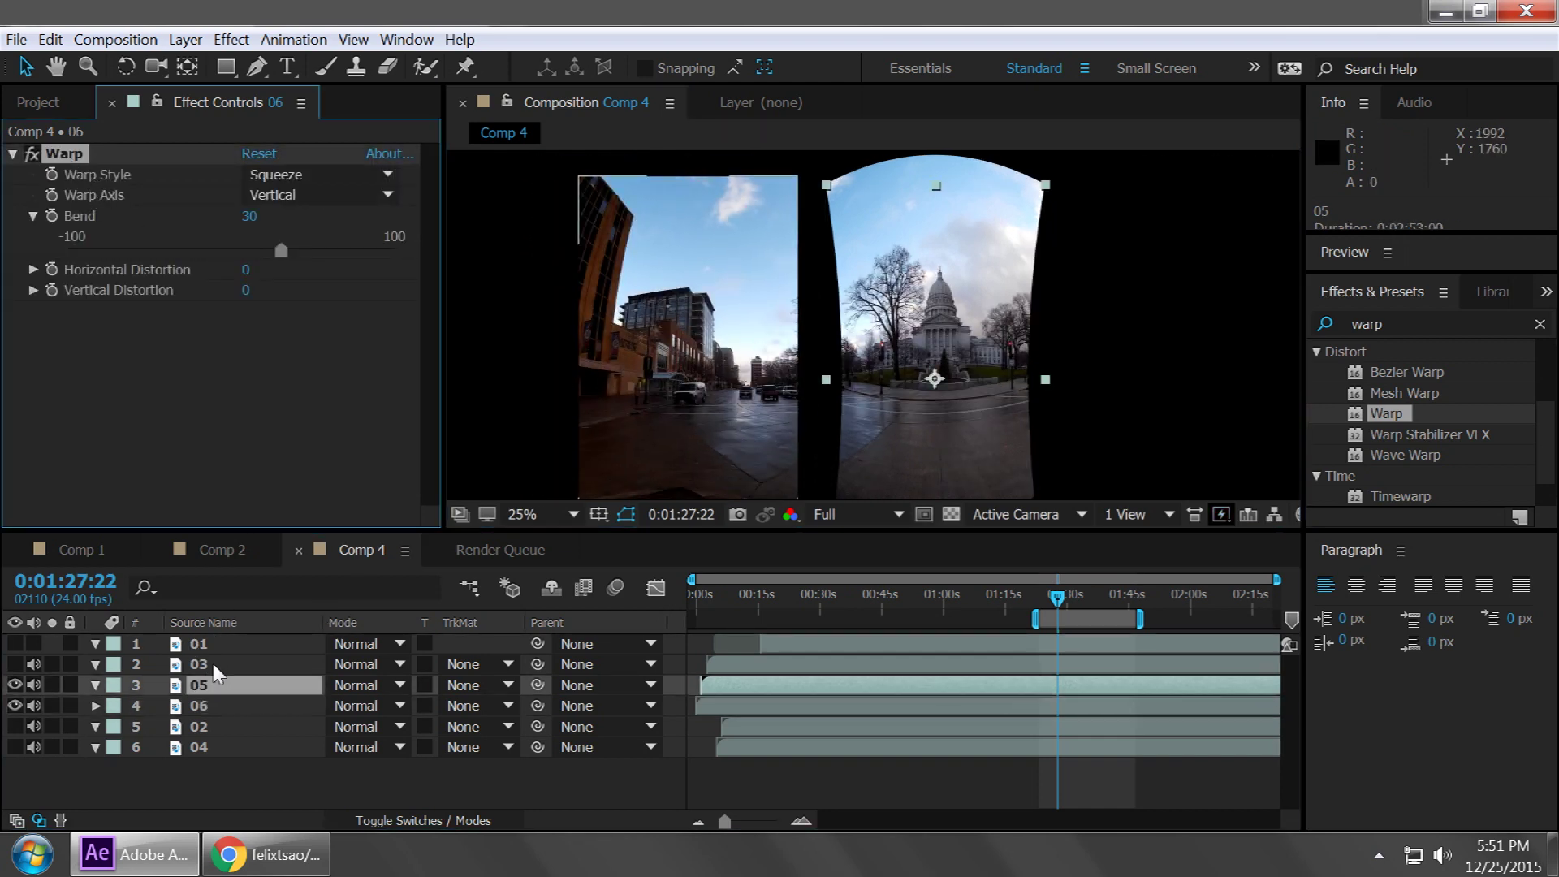
pyautogui.hotkey('ctrl', 'v')
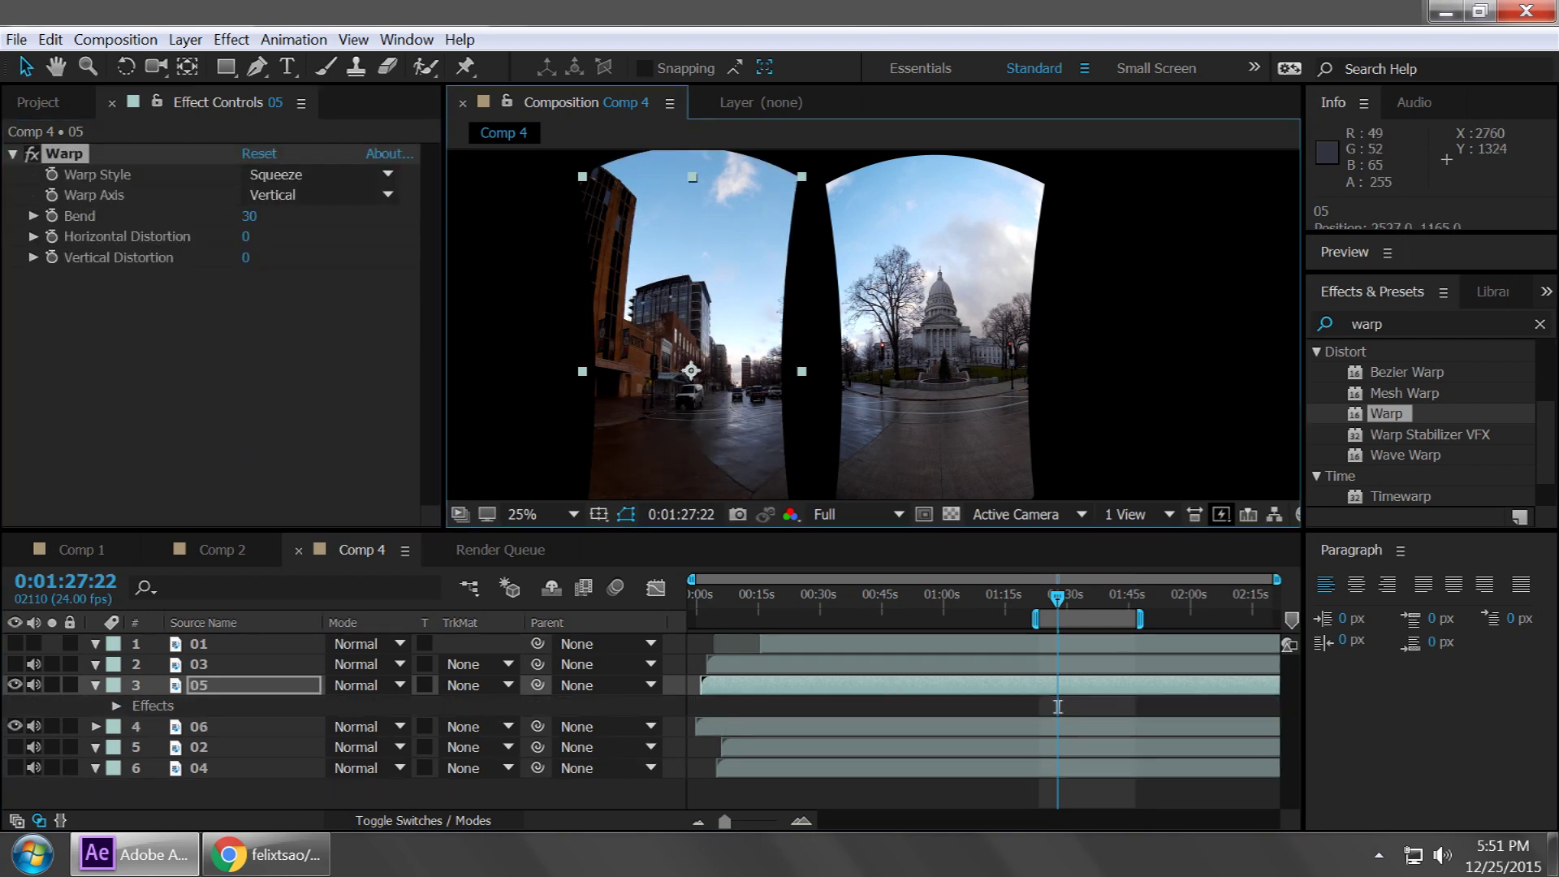
pyautogui.moveTo(735, 403); pyautogui.dragTo(797, 396)
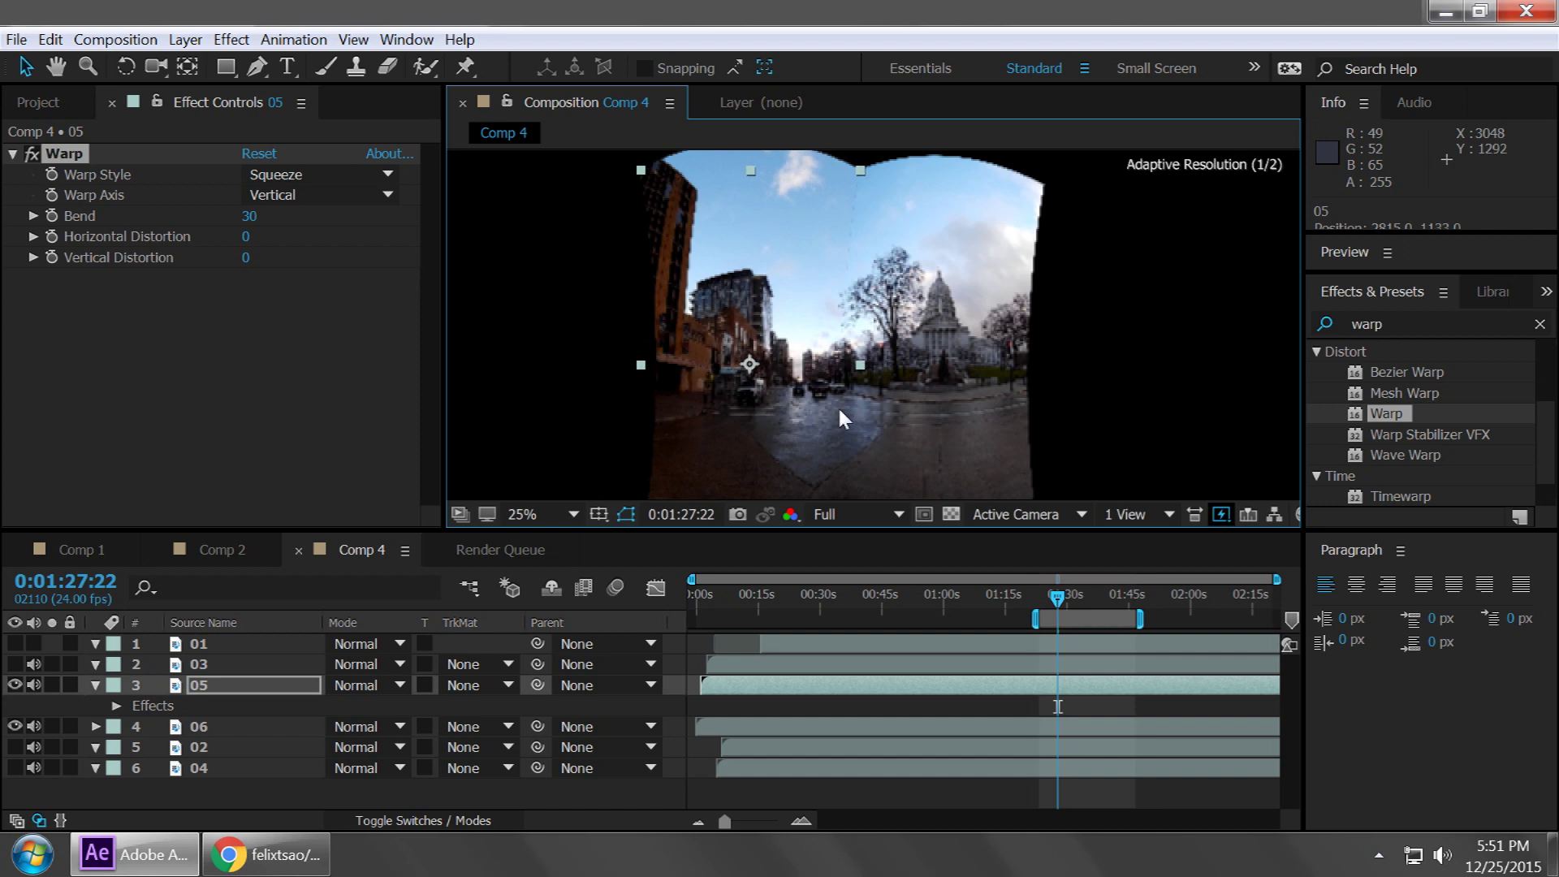
# Step: Zoom in on the 05/06 seam and raise layer 05 slightly so the street lines up
pyautogui.scroll(3, 924, 426)
pyautogui.press('space')
pyautogui.moveTo(799, 487); pyautogui.dragTo(801, 316)
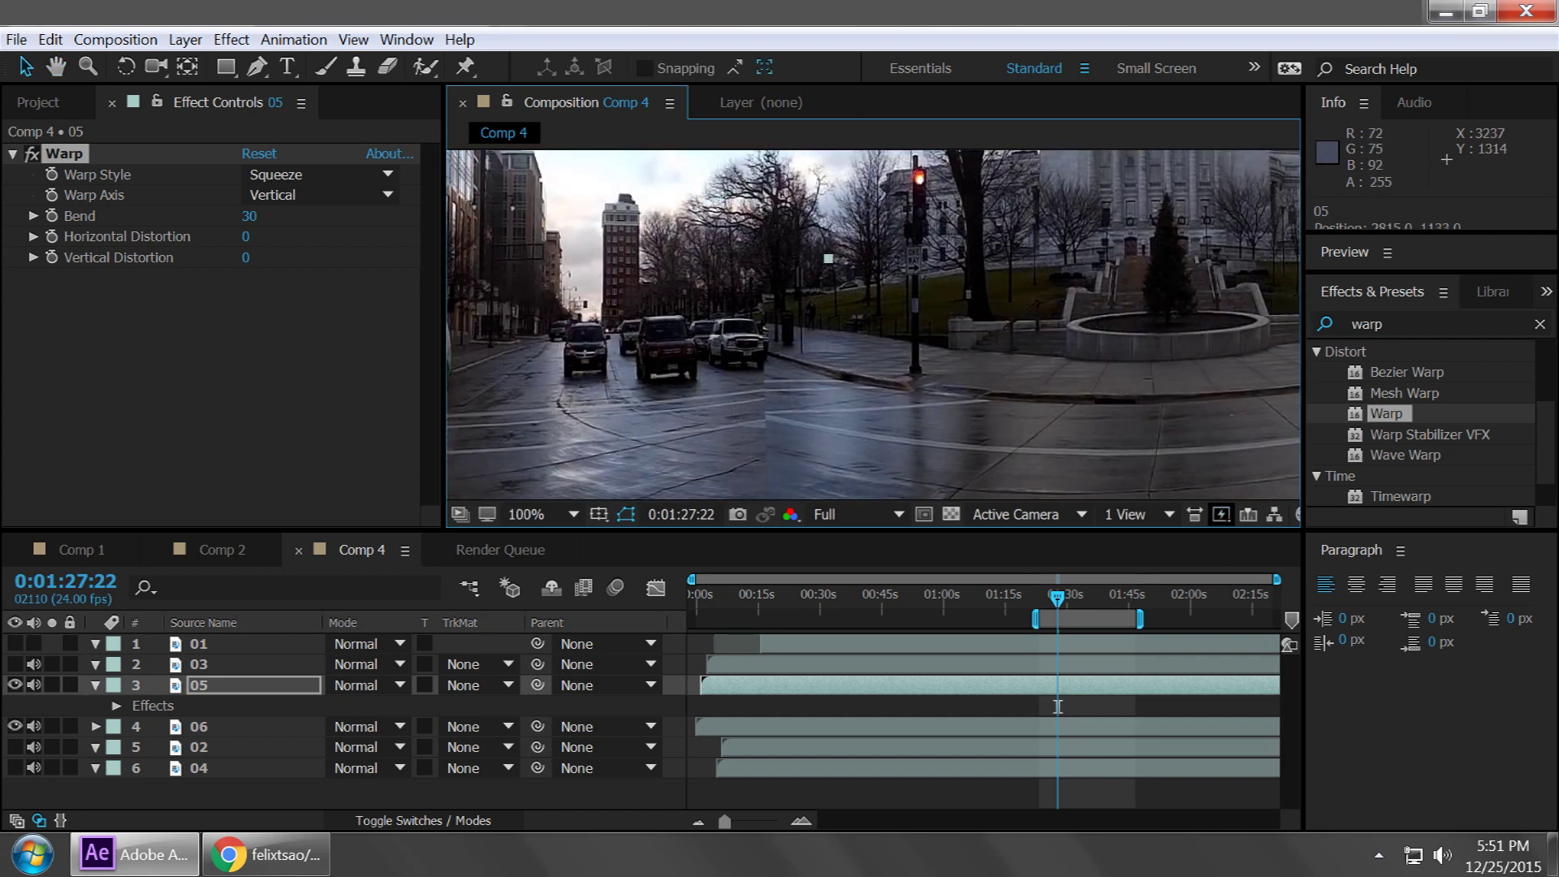
pyautogui.moveTo(728, 395); pyautogui.dragTo(737, 395)
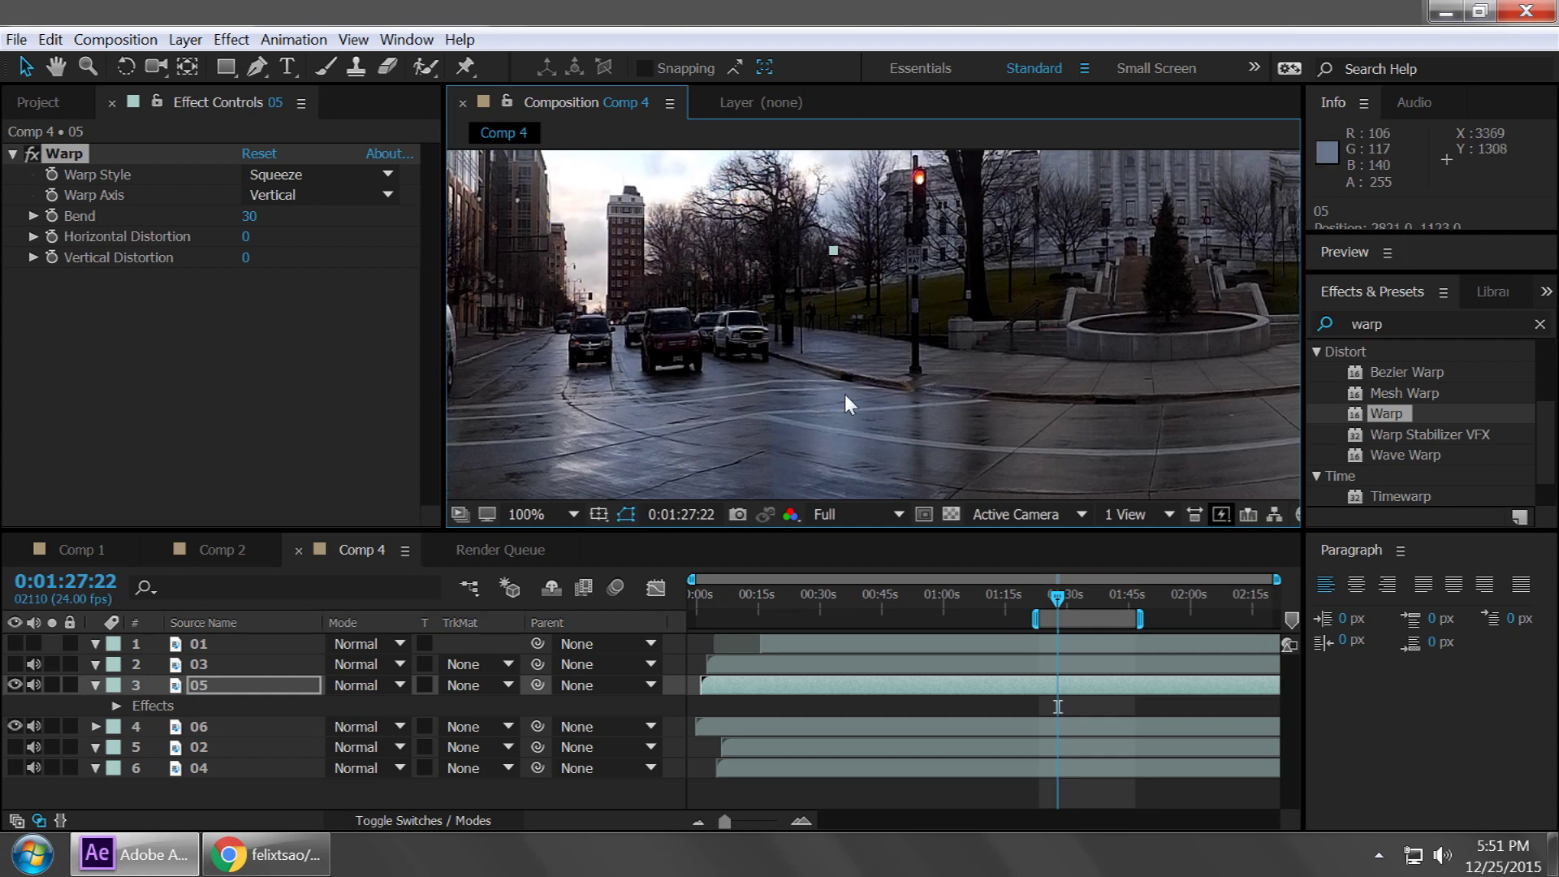
pyautogui.scroll(-1, 846, 391)
pyautogui.scroll(-1, 871, 380)
pyautogui.scroll(1, 876, 378)
pyautogui.scroll(-1, 879, 377)
pyautogui.scroll(-1, 878, 374)
pyautogui.scroll(1, 890, 361)
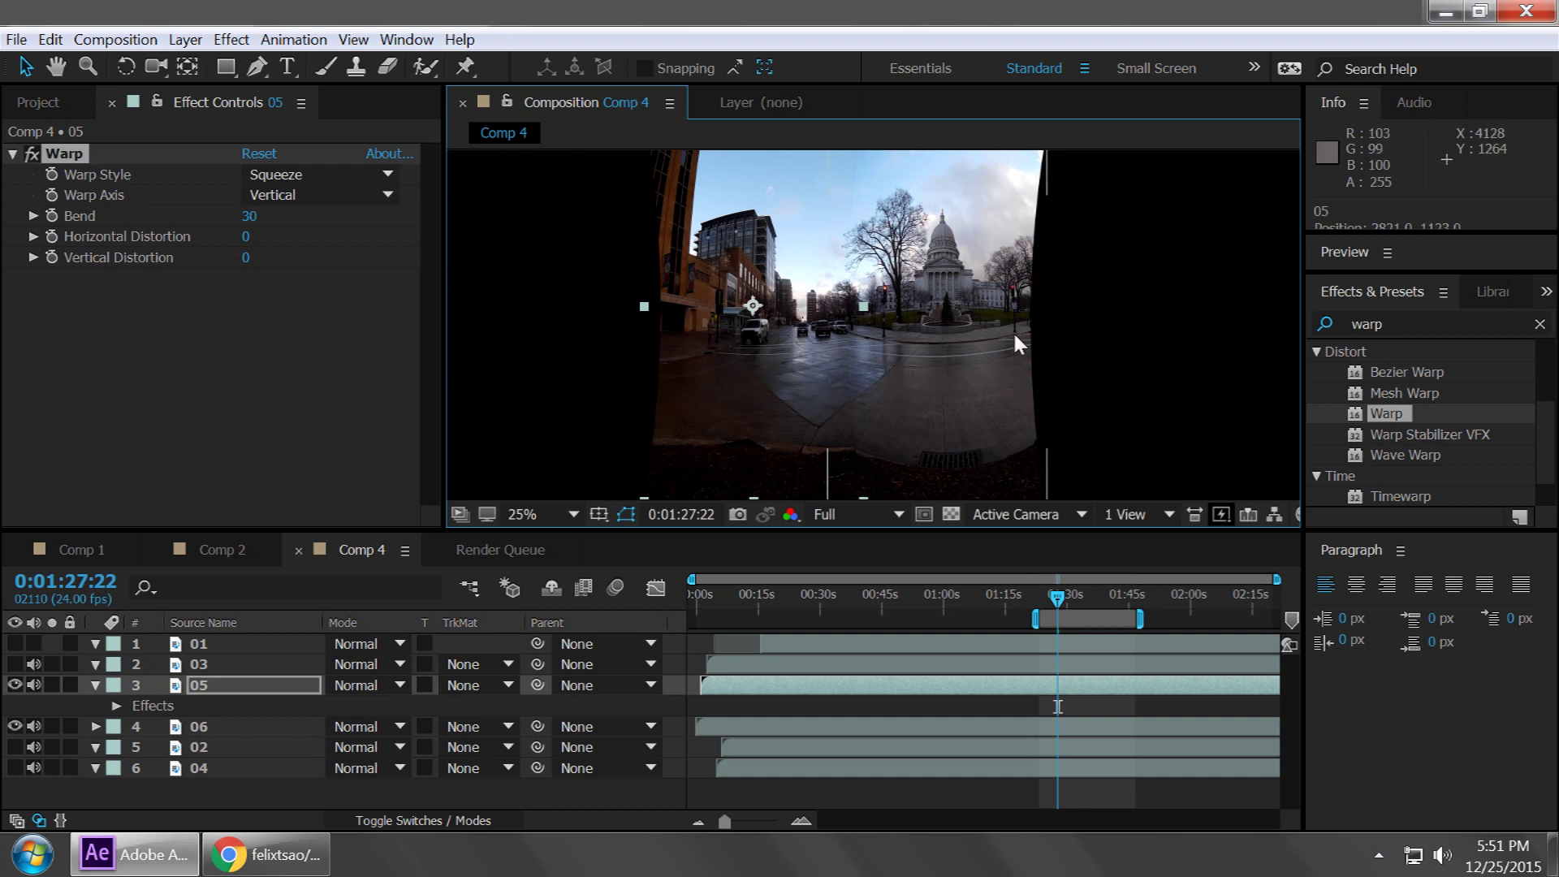
pyautogui.scroll(4, 908, 394)
pyautogui.scroll(-6, 820, 439)
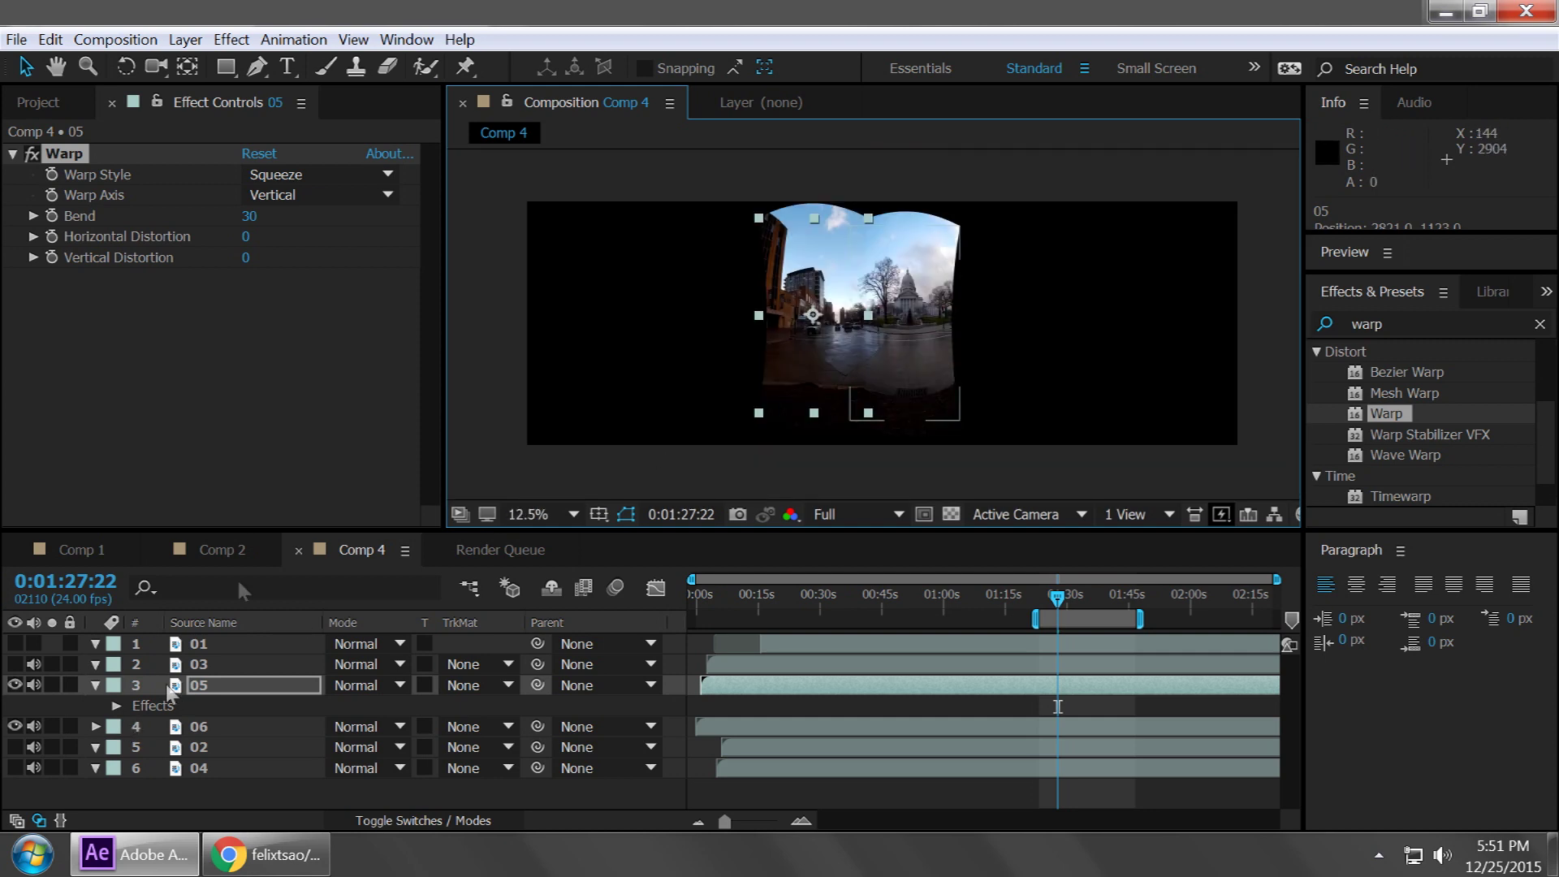
# Step: Draw a tall rectangular Mask 1 over layer 05 and give it a 10-pixel feather
pyautogui.click(226, 66)
pyautogui.moveTo(706, 168)
pyautogui.mouseDown()
pyautogui.moveTo(755, 199)
pyautogui.moveTo(852, 496)
pyautogui.moveTo(880, 518)
pyautogui.moveTo(852, 512)
pyautogui.mouseUp()
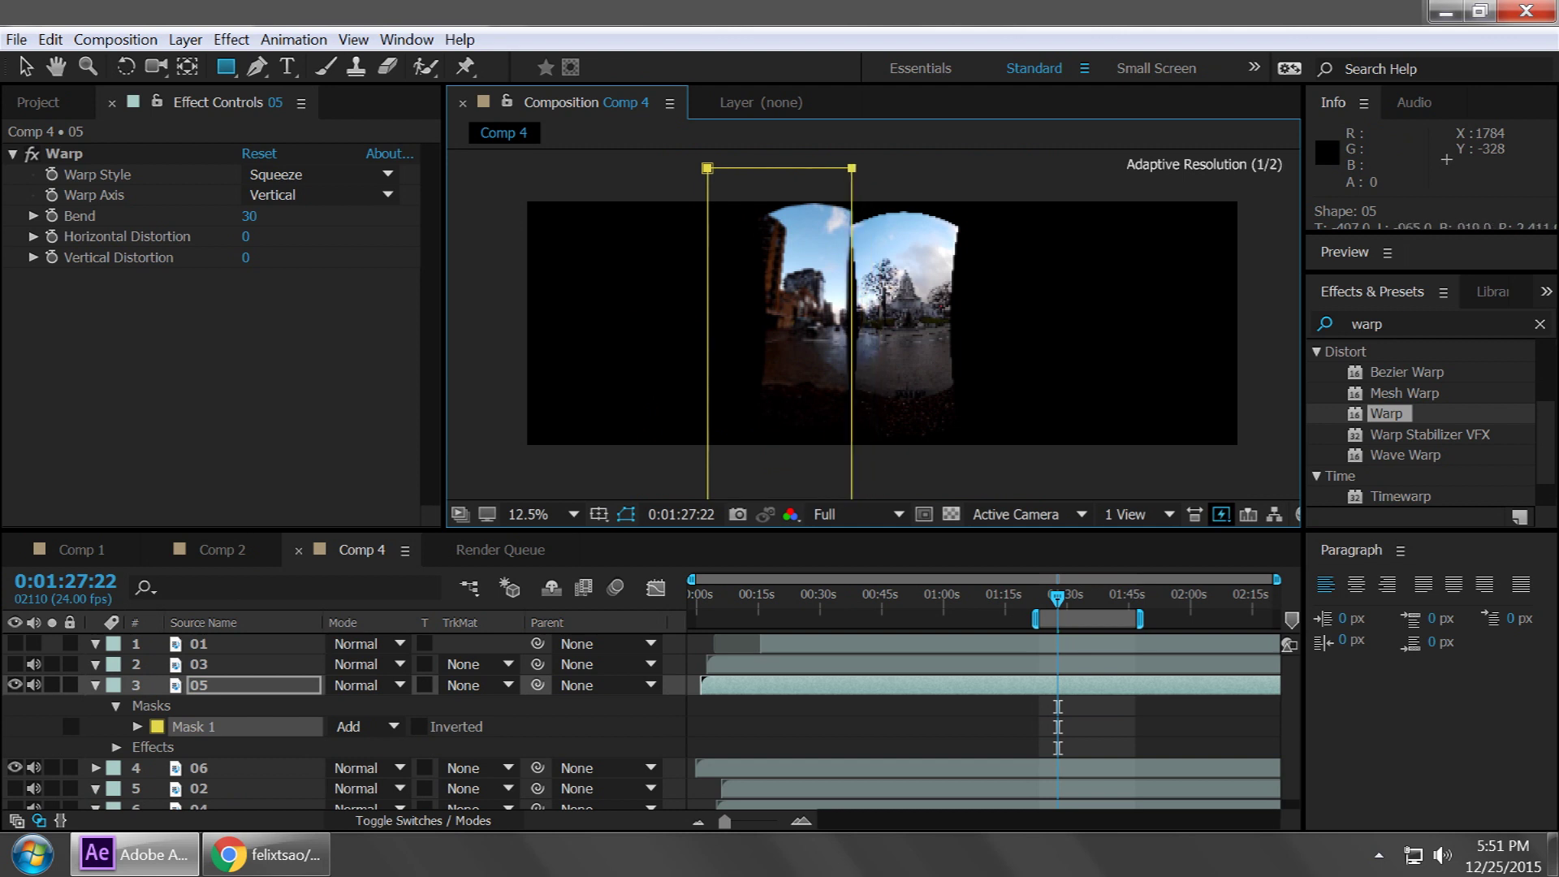
pyautogui.scroll(3, 812, 349)
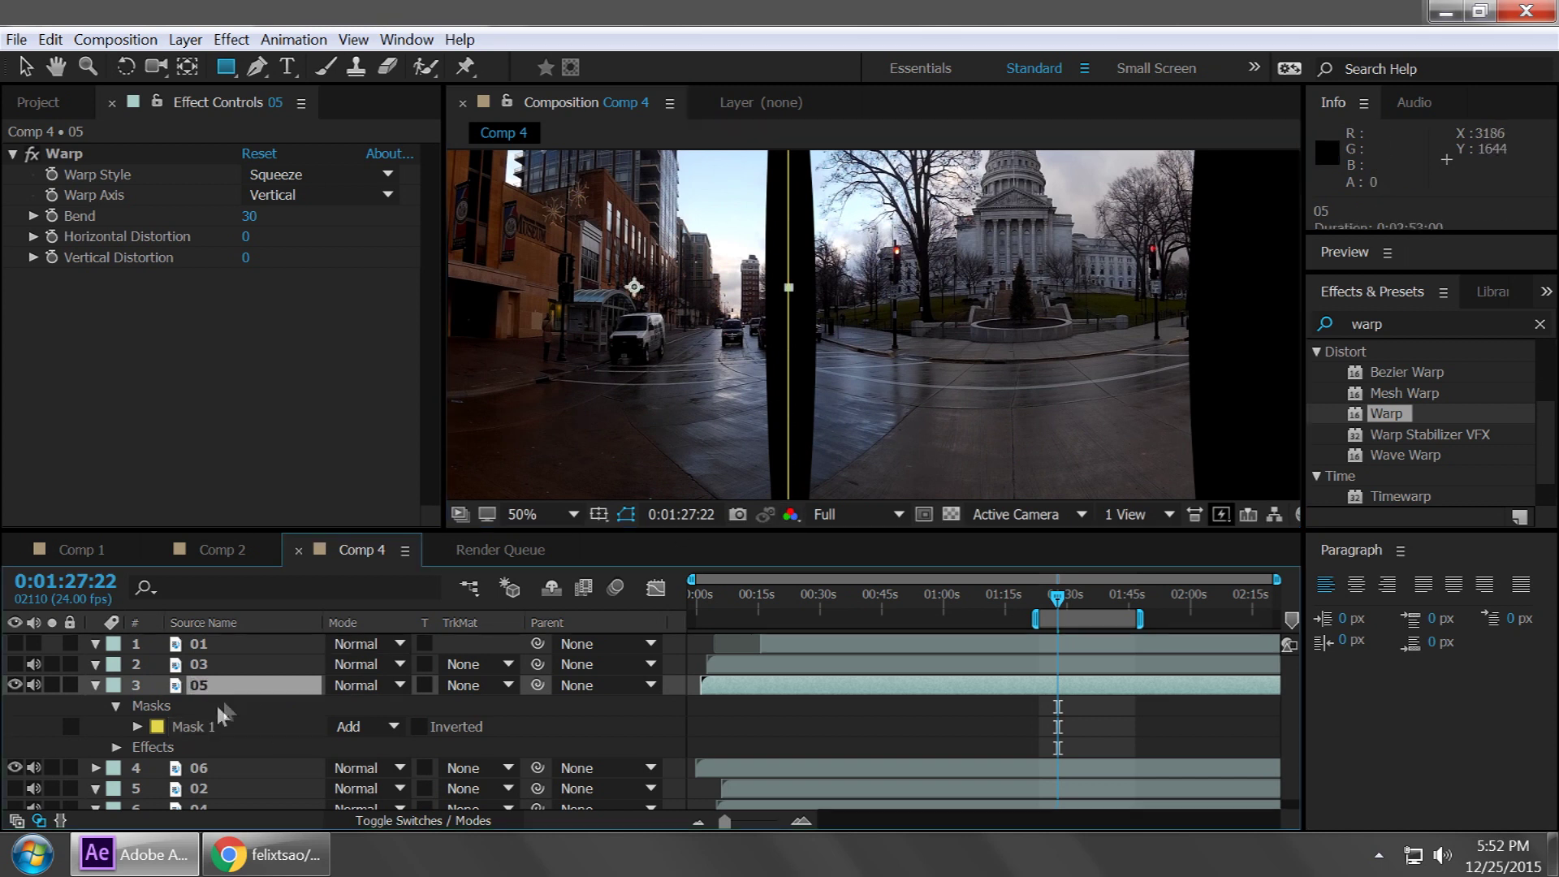
pyautogui.click(212, 727)
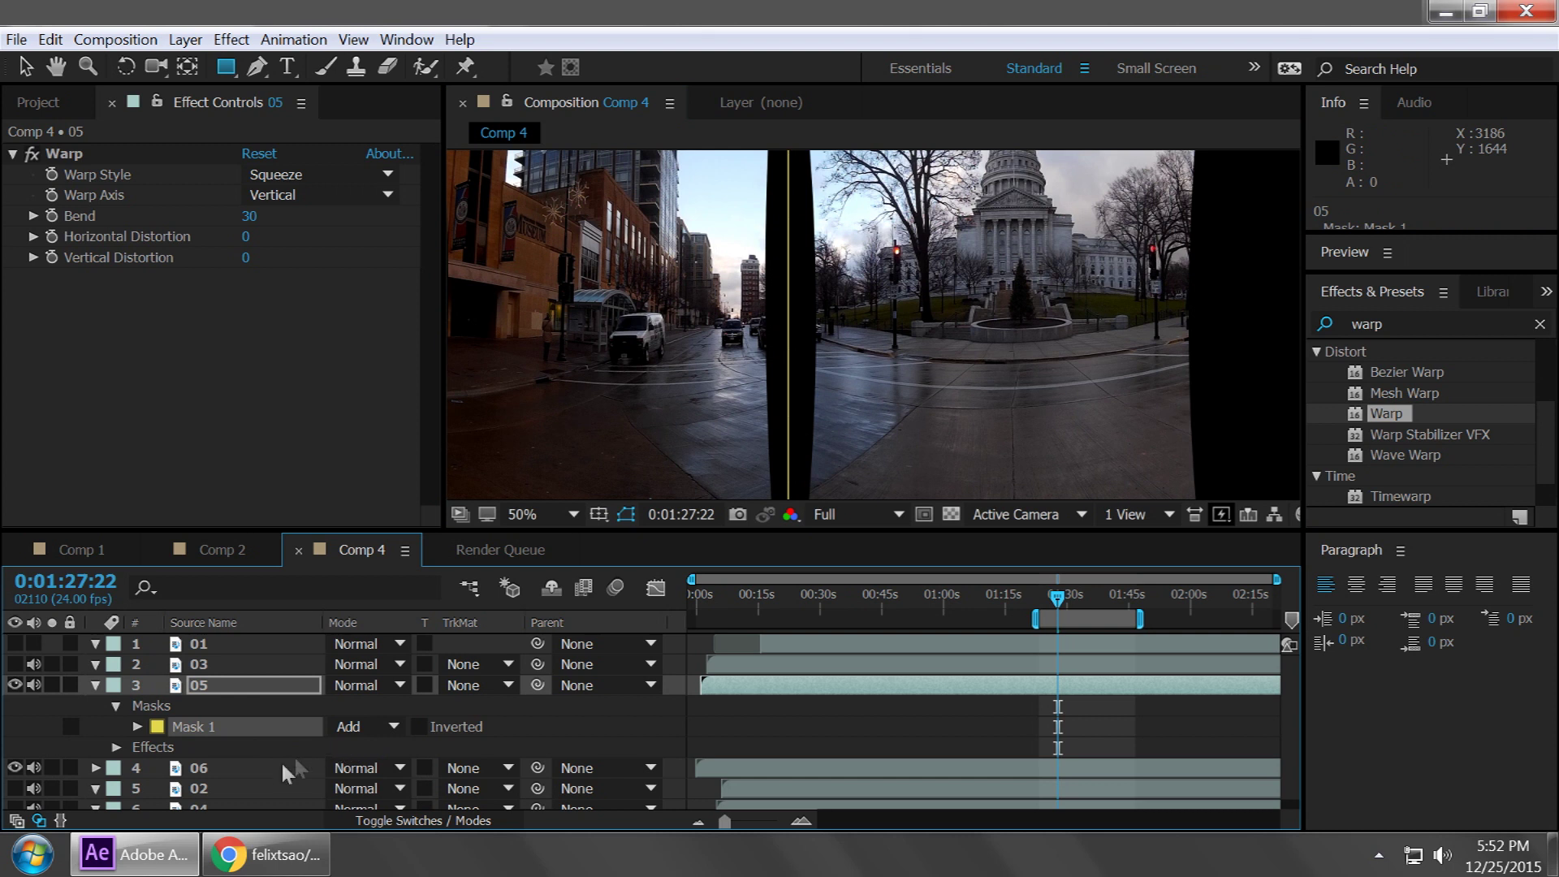
pyautogui.write('f')
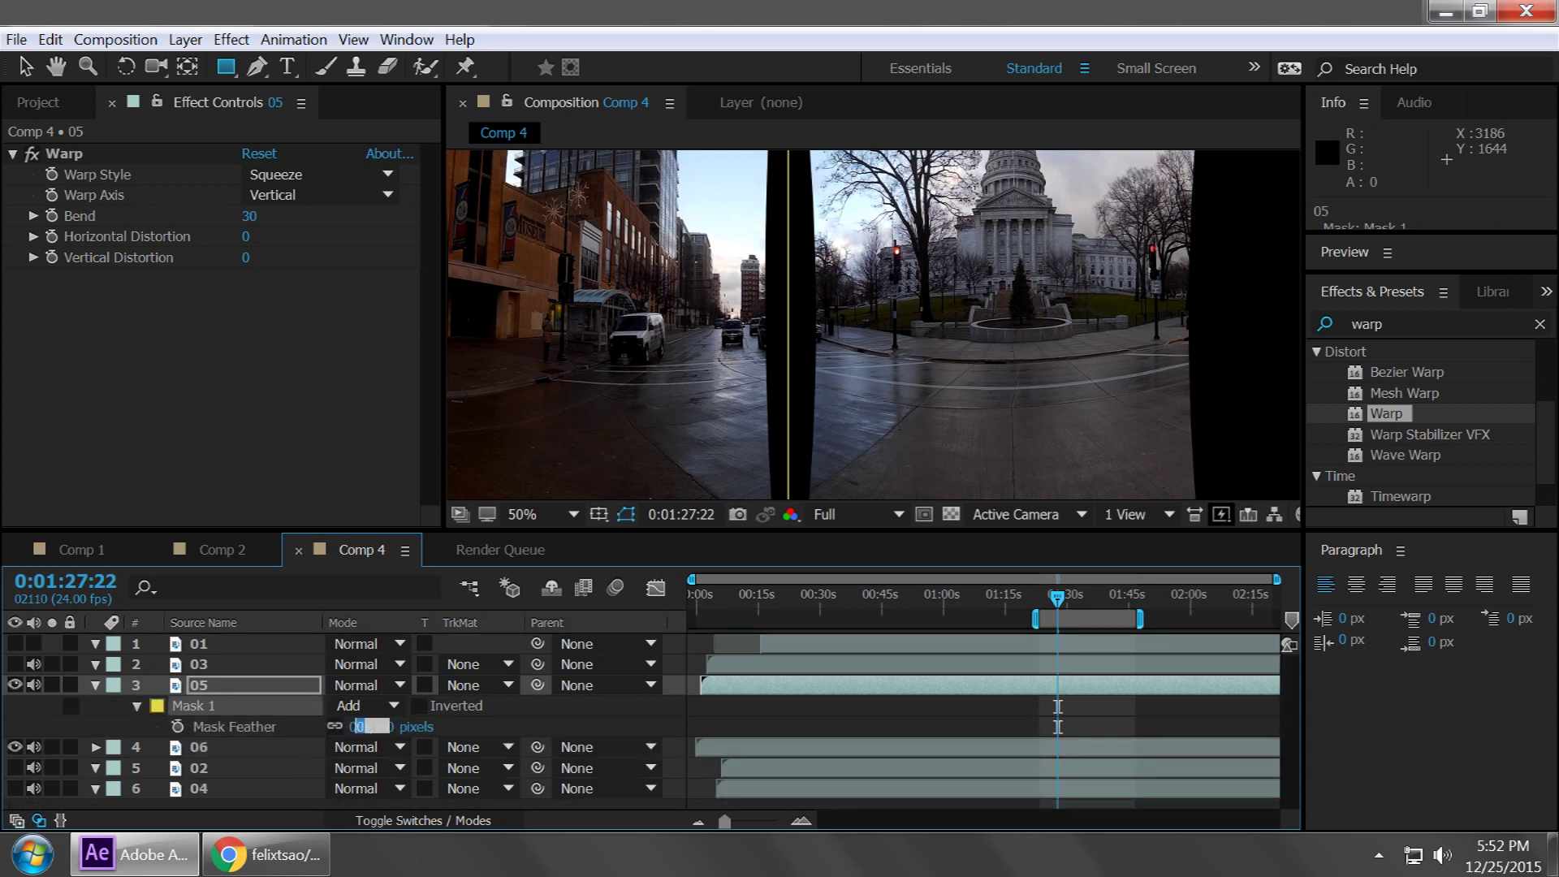
pyautogui.write('10')
pyautogui.press('Return')
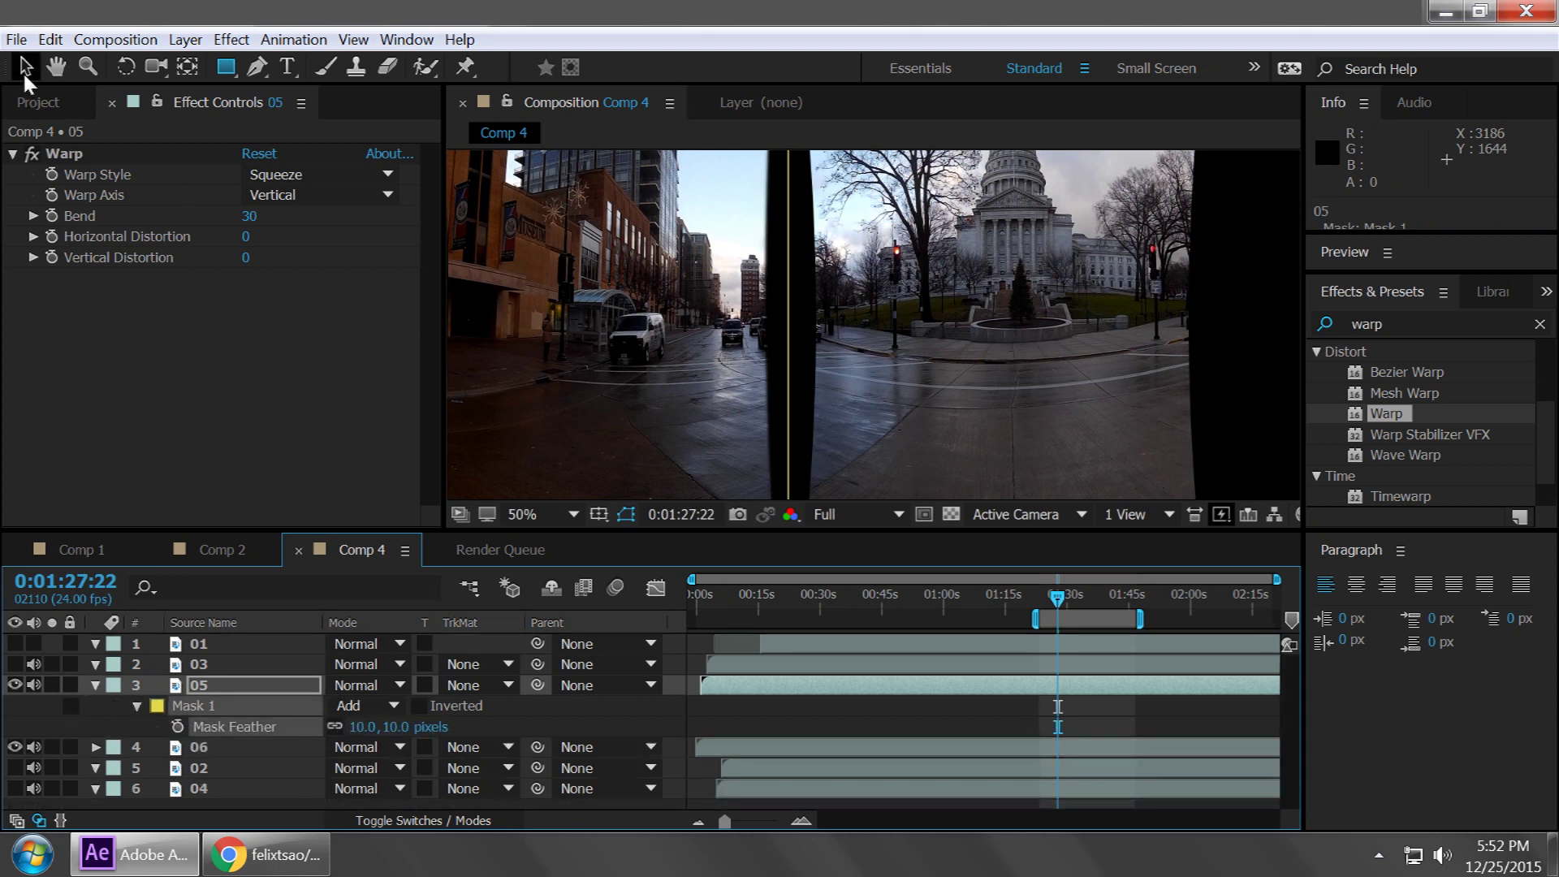
pyautogui.click(24, 67)
# Step: Widen Mask 1 to the right and nudge layer 05 until its seam matches clip 06
pyautogui.moveTo(787, 324); pyautogui.dragTo(842, 325)
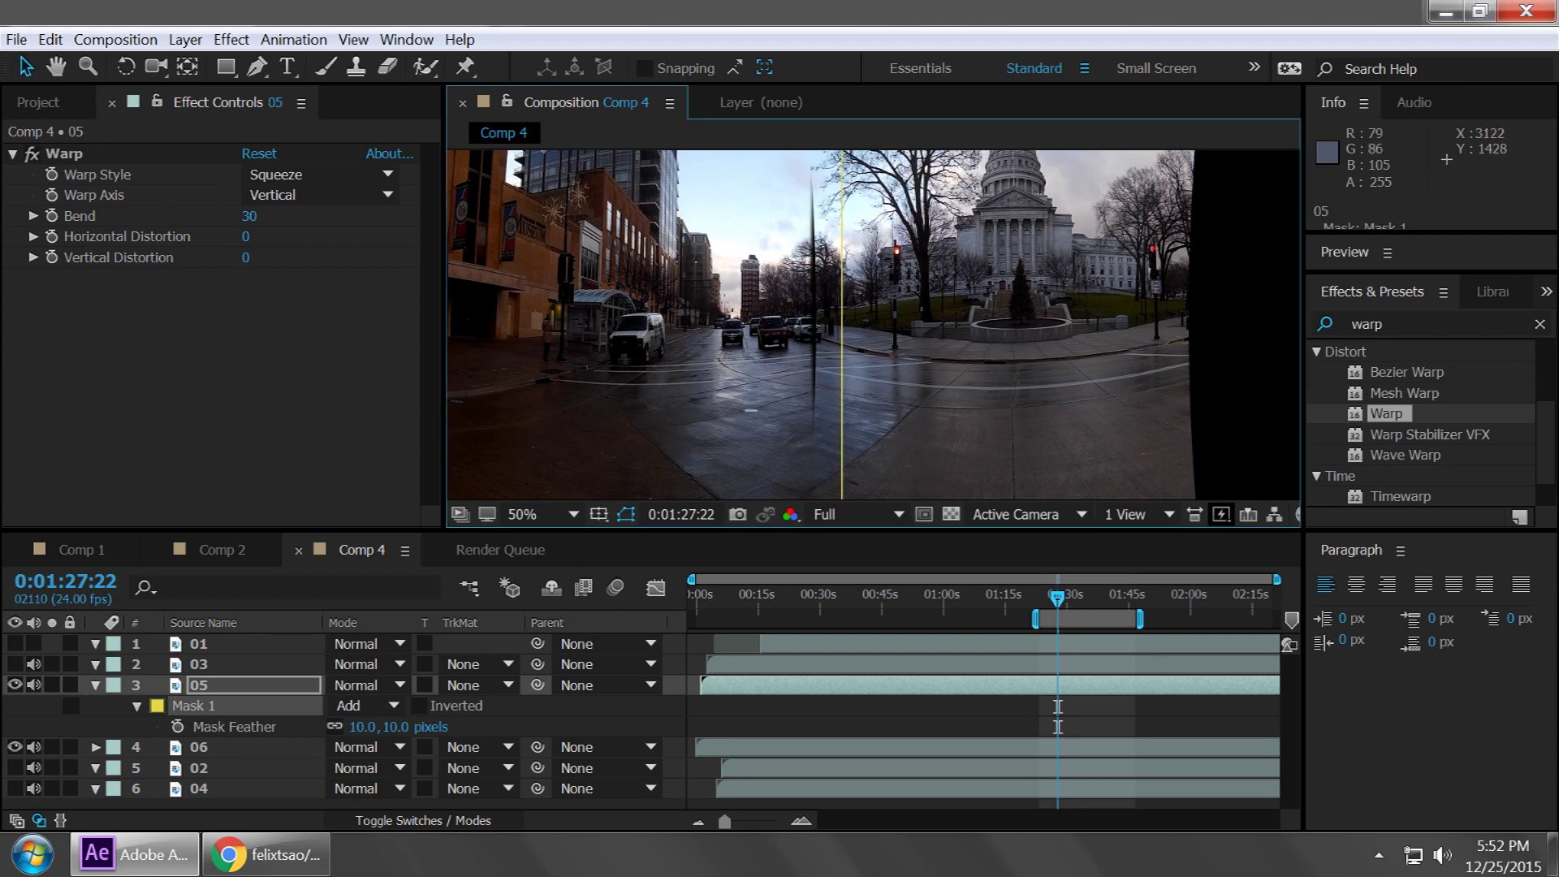
pyautogui.moveTo(755, 393); pyautogui.dragTo(795, 367)
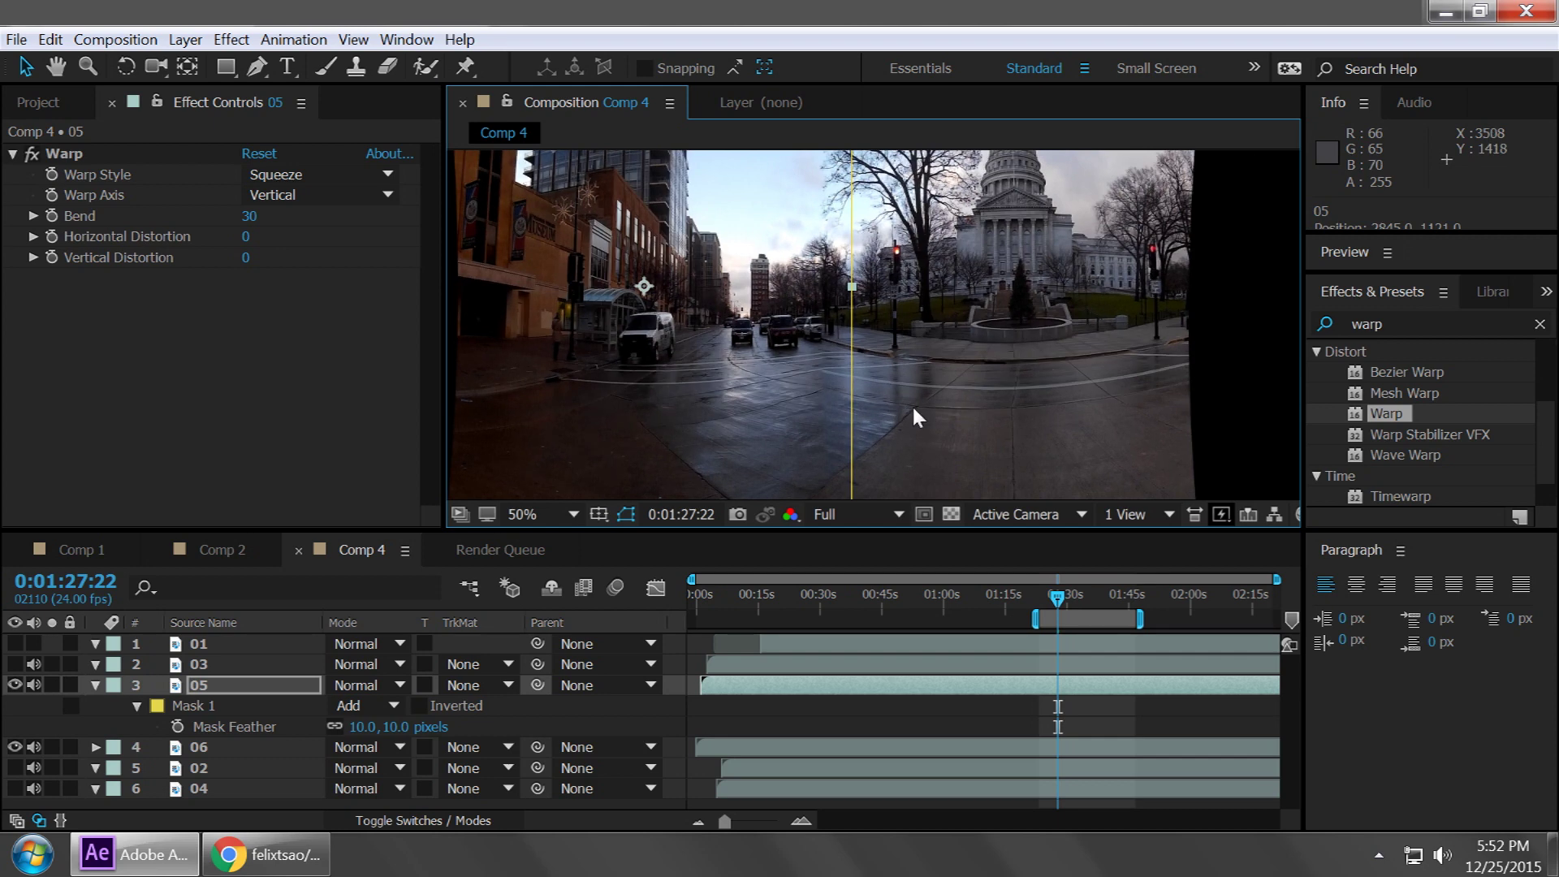
pyautogui.scroll(4, 911, 403)
pyautogui.moveTo(625, 359); pyautogui.dragTo(555, 352)
pyautogui.moveTo(737, 223); pyautogui.dragTo(771, 326)
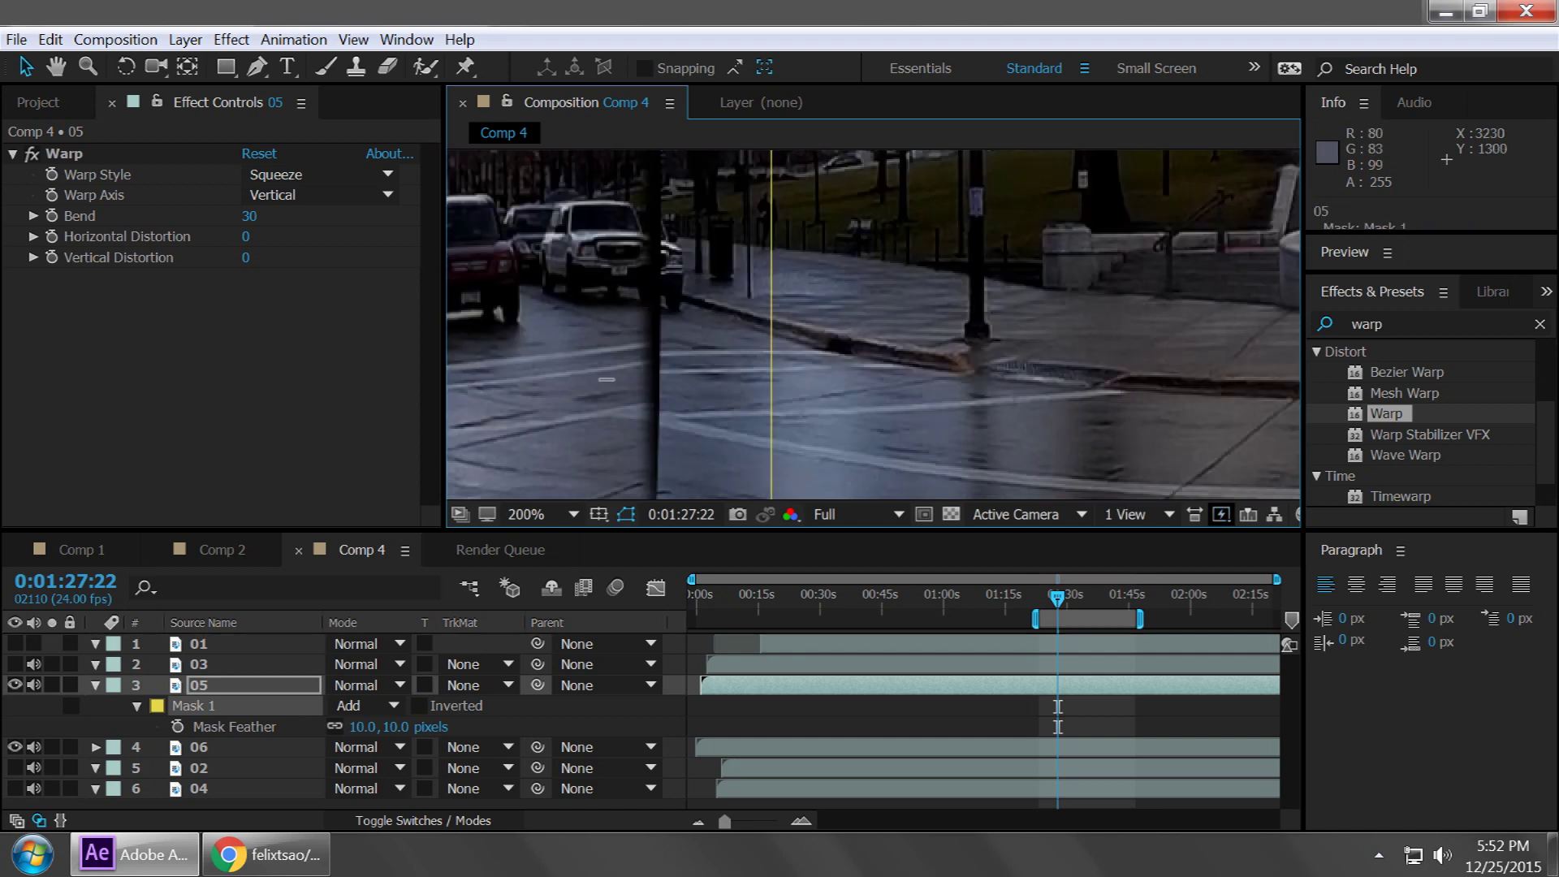
pyautogui.moveTo(623, 375); pyautogui.dragTo(619, 349)
pyautogui.moveTo(617, 243); pyautogui.dragTo(624, 261)
pyautogui.moveTo(624, 345); pyautogui.dragTo(626, 345)
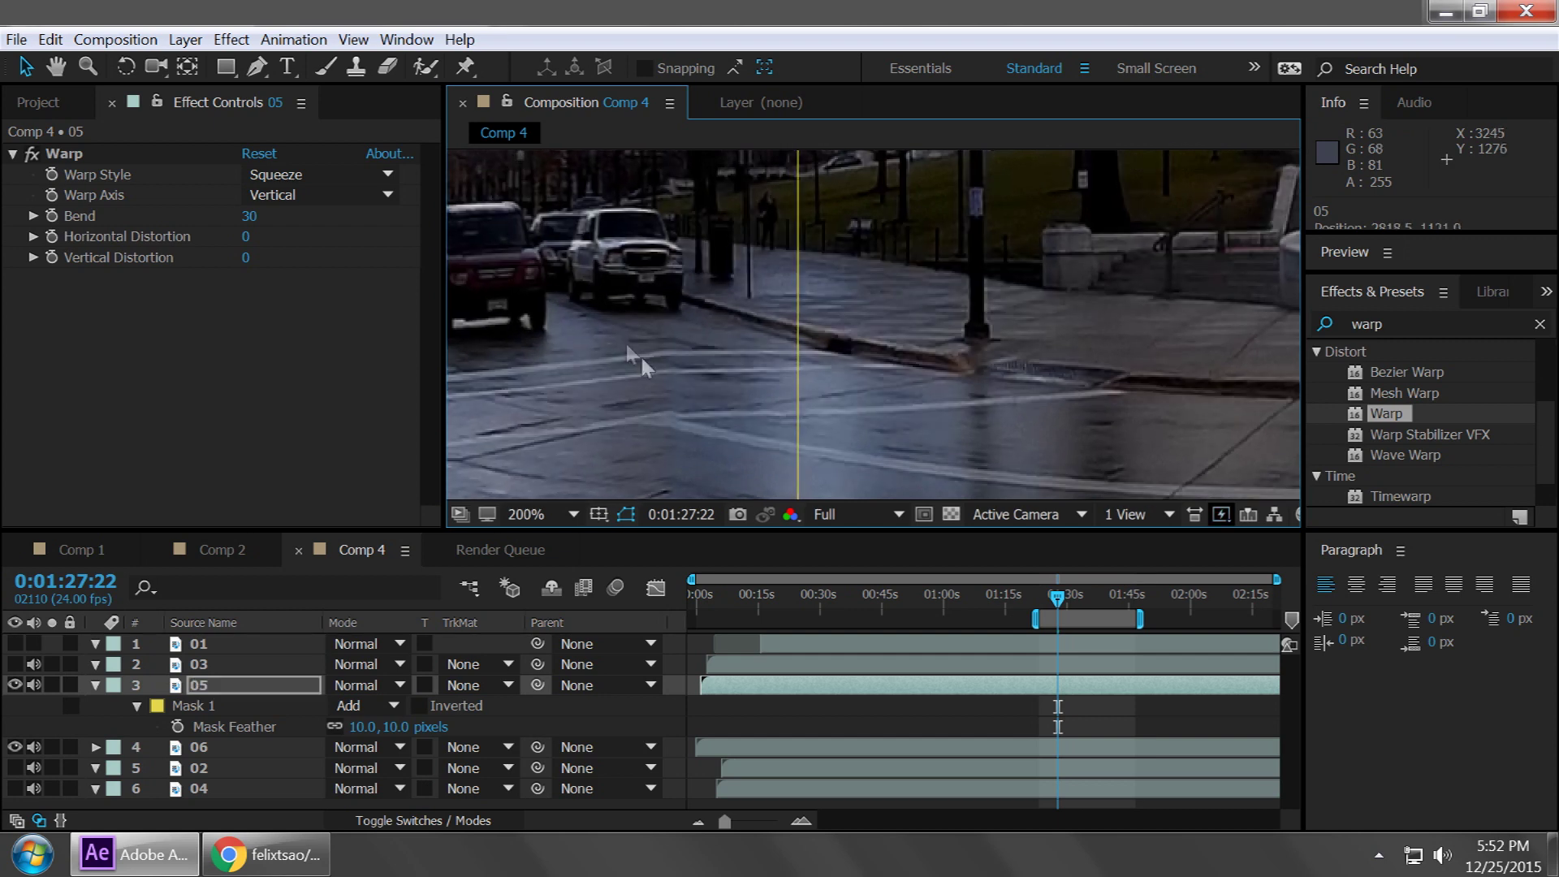
pyautogui.scroll(-2, 733, 413)
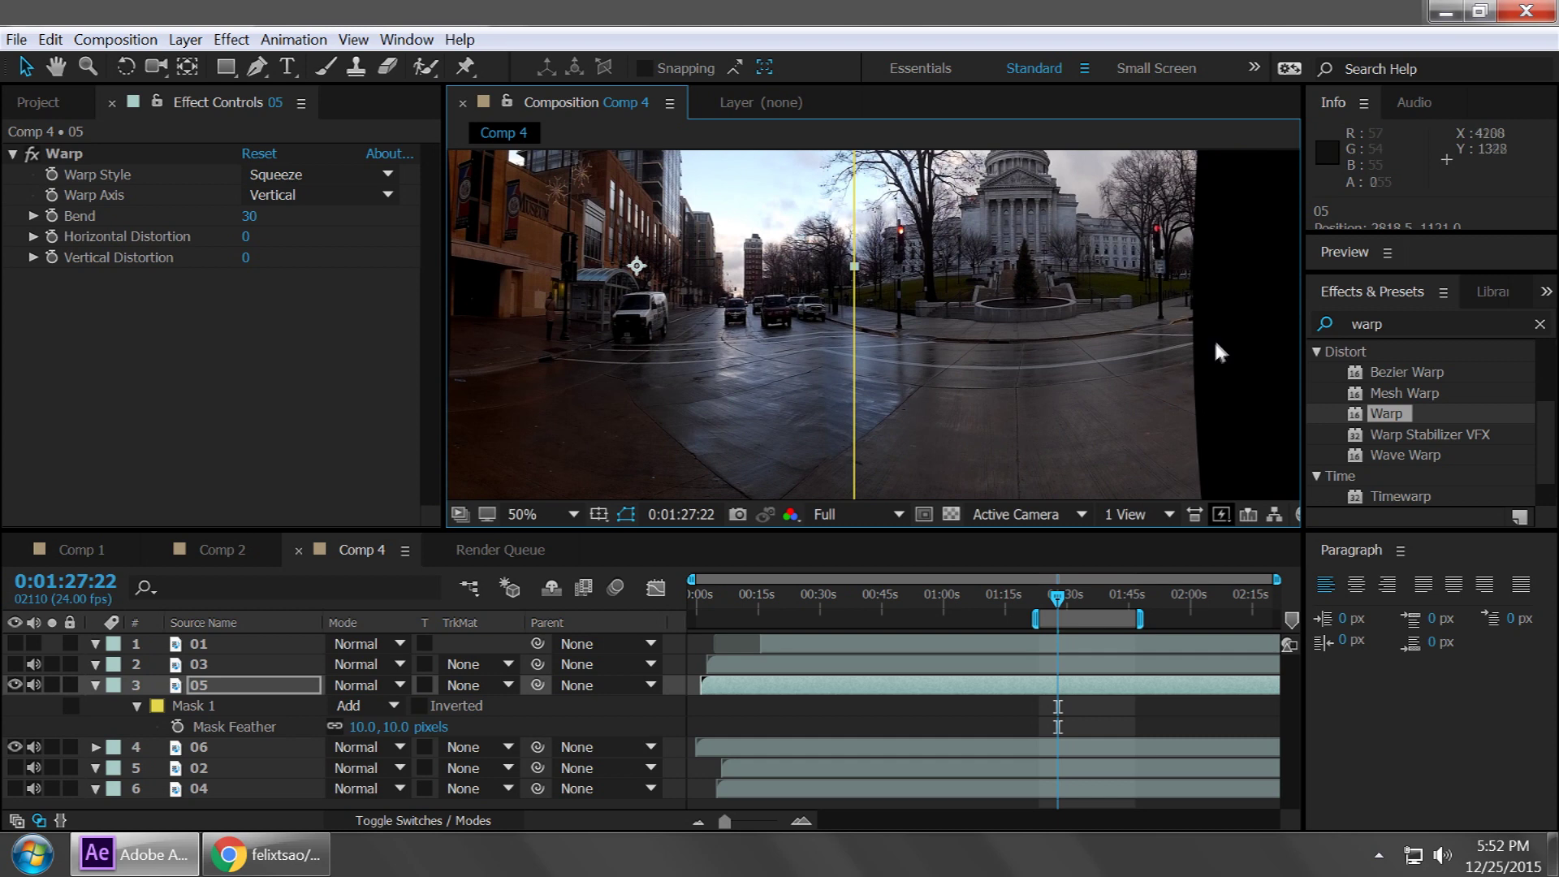
# Step: Zoom out to 25%, turn on layer 03, and place it left of clip 05
pyautogui.click(969, 345)
pyautogui.scroll(-1, 970, 345)
pyautogui.scroll(1, 970, 346)
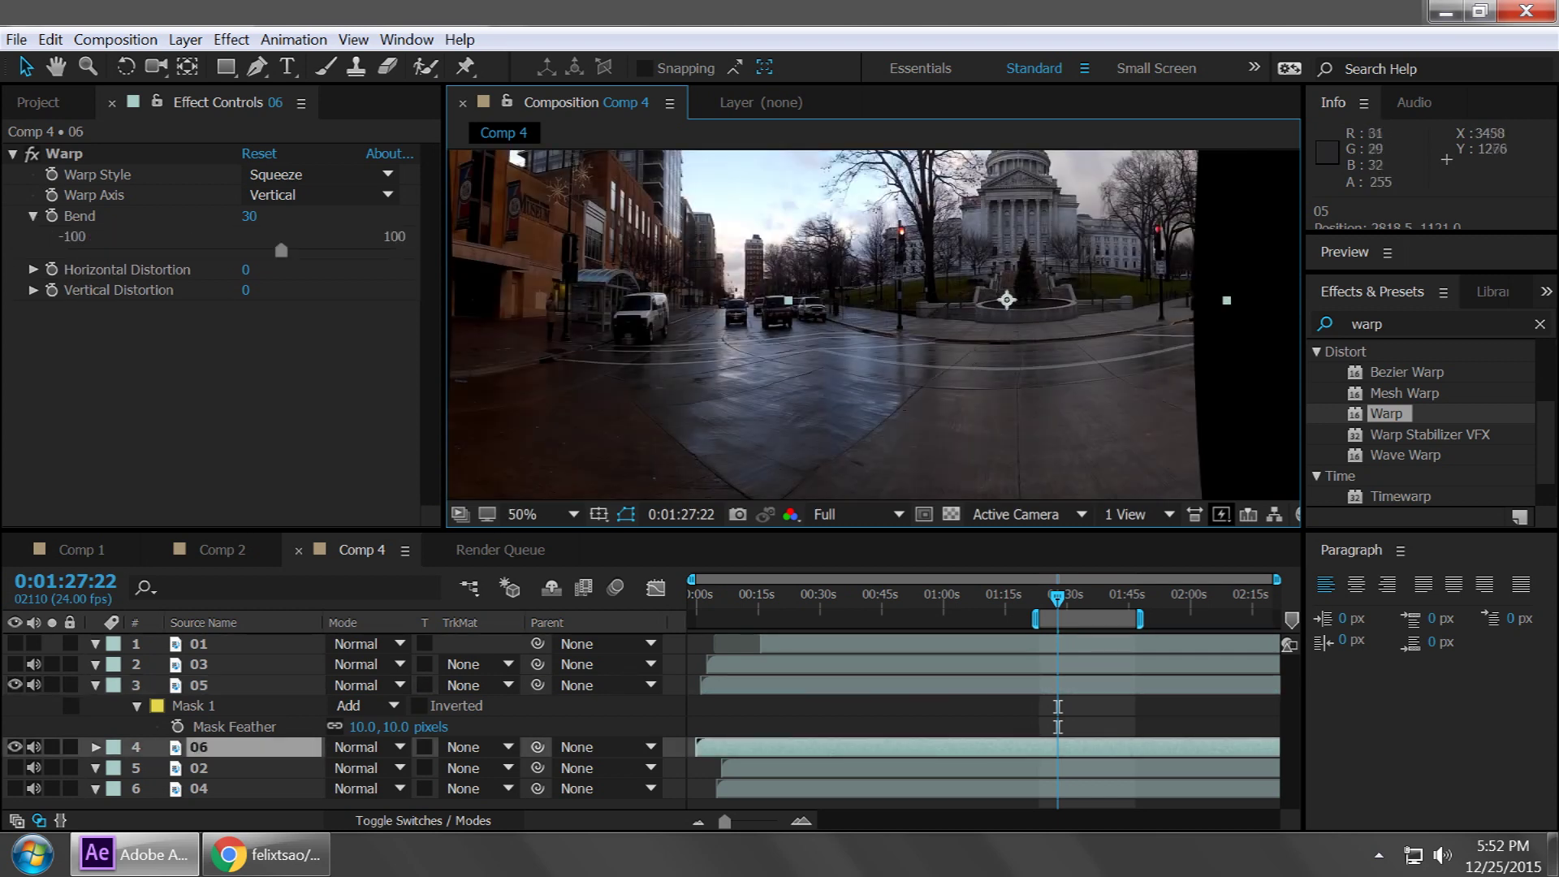
pyautogui.moveTo(904, 344); pyautogui.dragTo(923, 408)
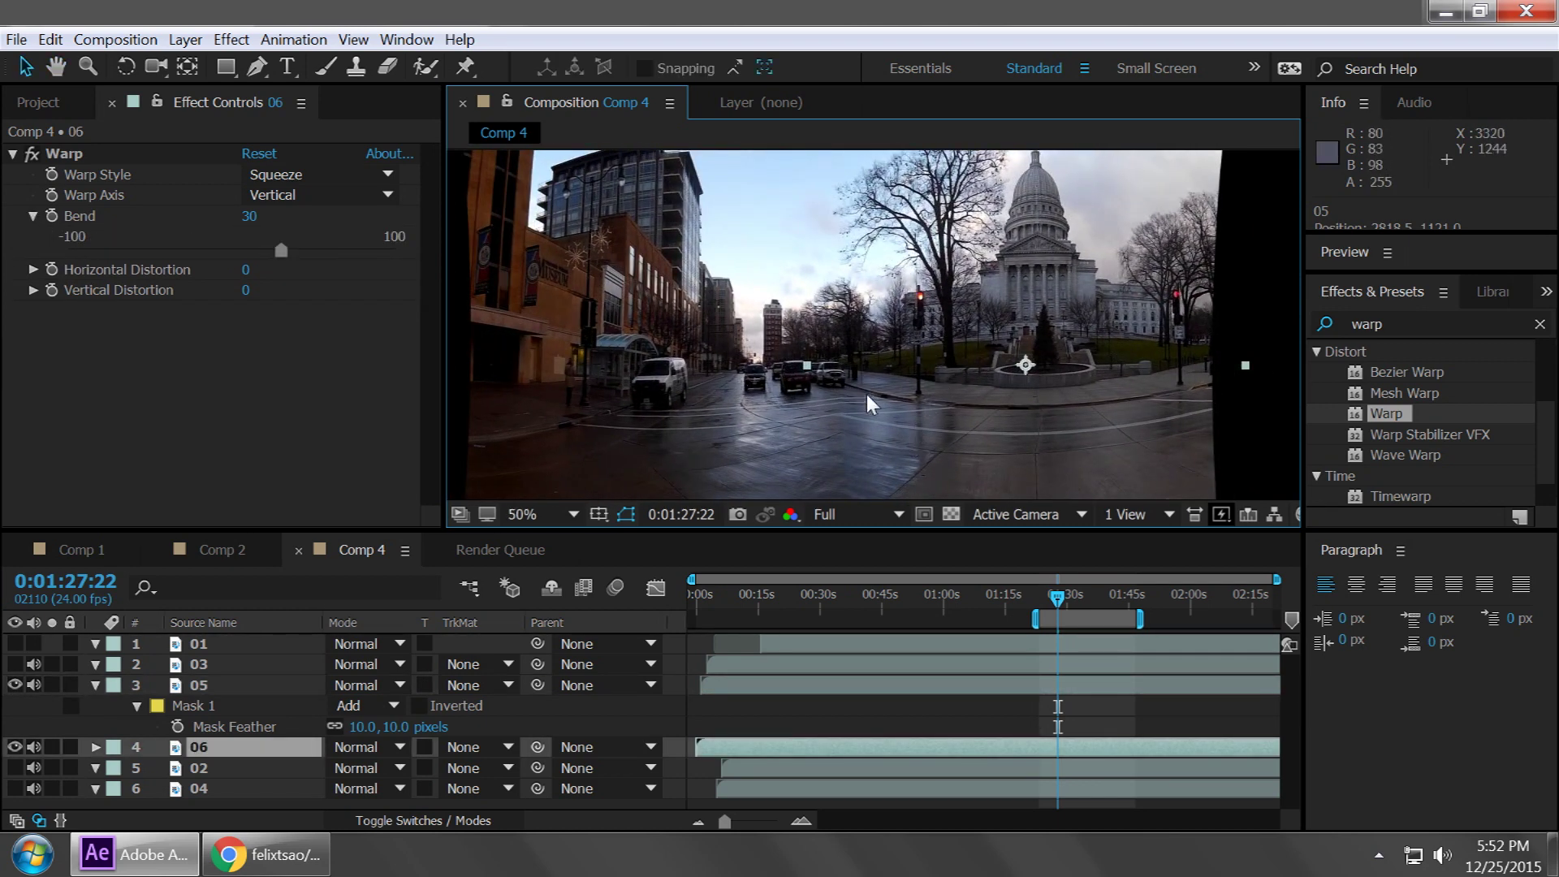
pyautogui.press(',')
pyautogui.press(',')
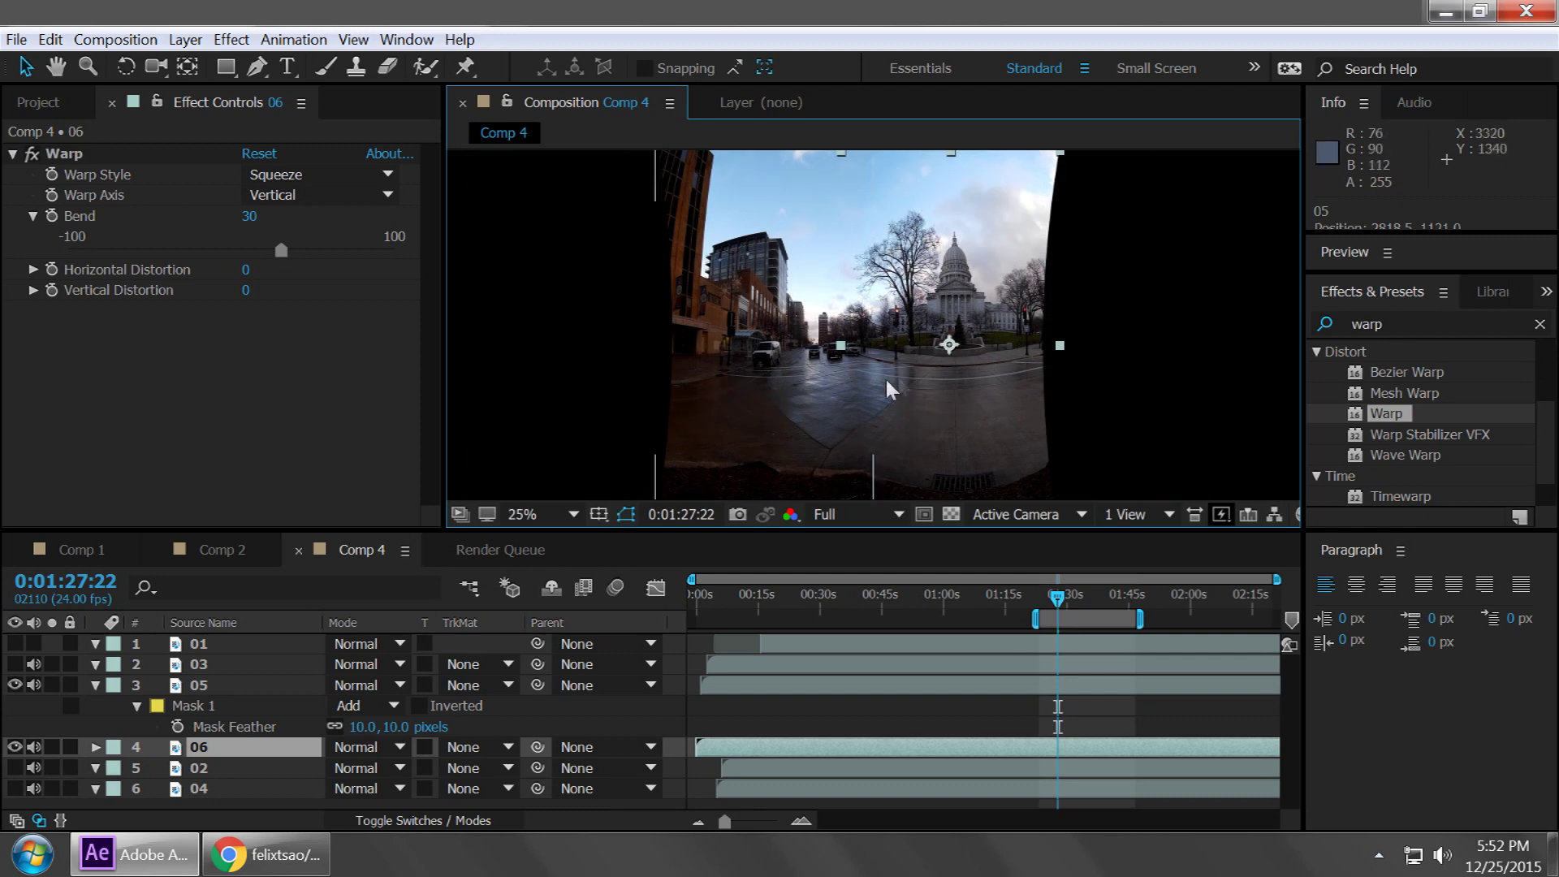
pyautogui.press(',')
pyautogui.press('.')
pyautogui.press('.')
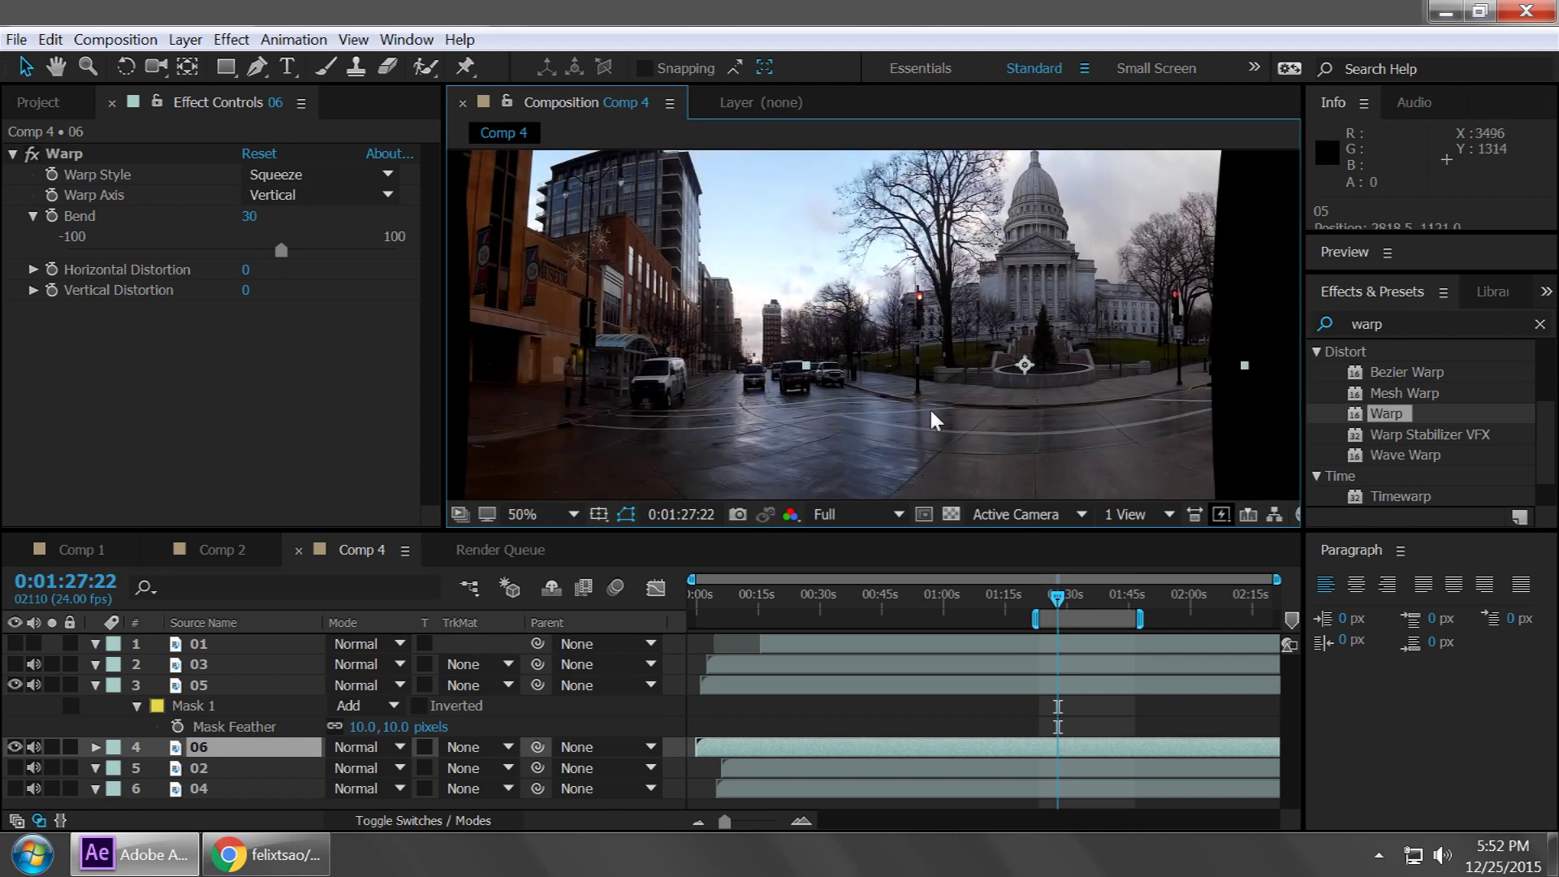
pyautogui.press(',')
pyautogui.press(',')
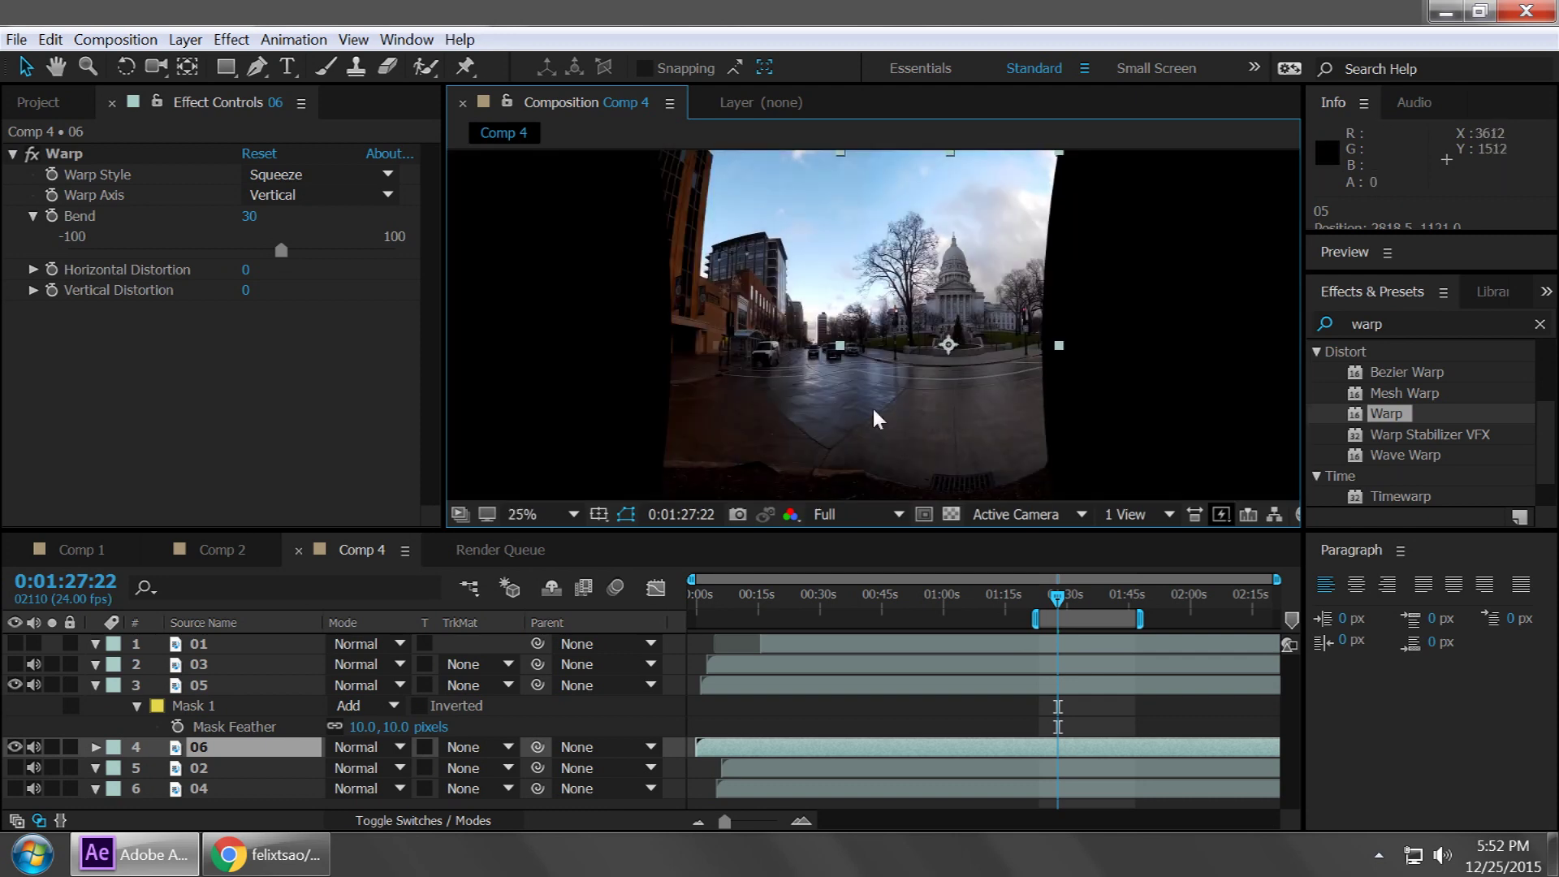
pyautogui.click(14, 665)
pyautogui.moveTo(621, 346)
pyautogui.mouseDown()
pyautogui.moveTo(569, 342)
pyautogui.moveTo(623, 356)
pyautogui.mouseUp()
pyautogui.press('space')
pyautogui.moveTo(702, 263); pyautogui.dragTo(827, 328)
# Step: Copy layer 05's Warp effect onto layer 03 and nudge layer 03 slightly left
pyautogui.click(186, 685)
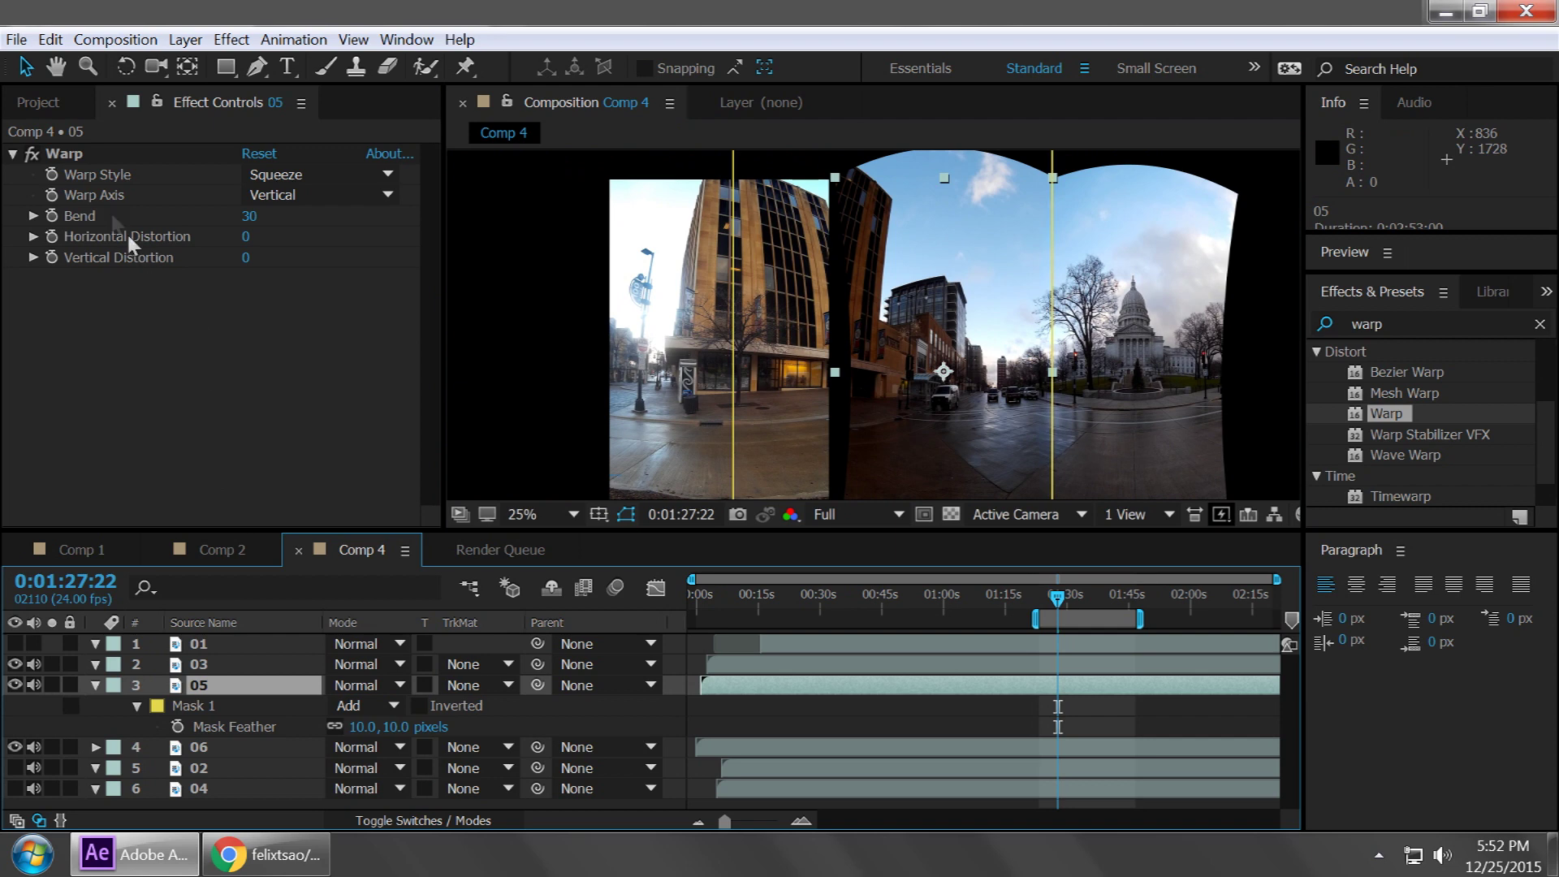
pyautogui.click(63, 153)
pyautogui.click(270, 662)
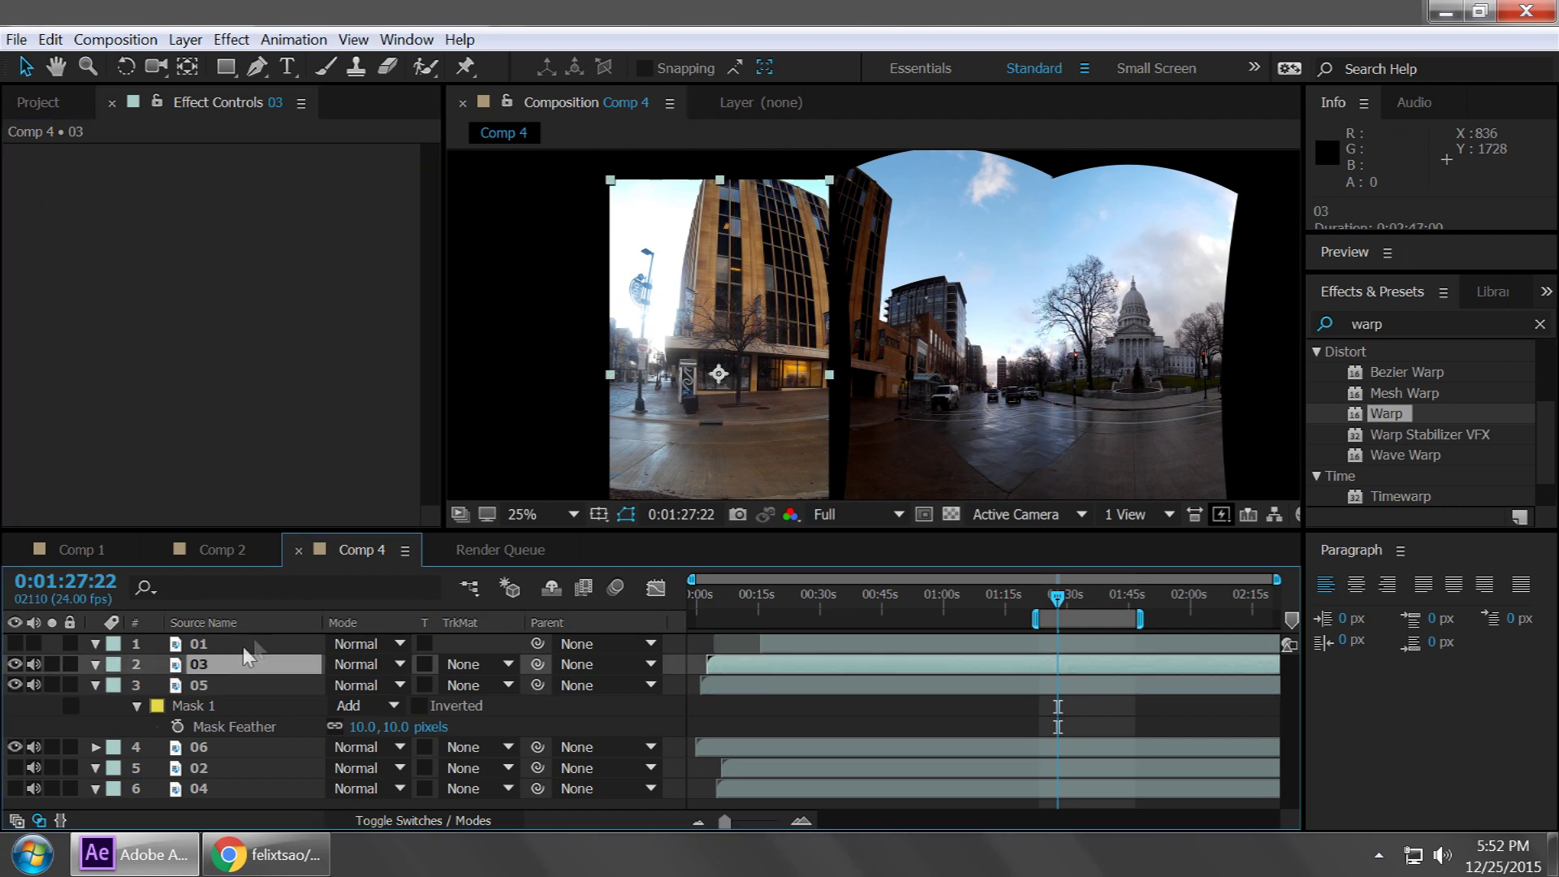
pyautogui.hotkey('ctrl', 'v')
pyautogui.moveTo(777, 395); pyautogui.dragTo(733, 400)
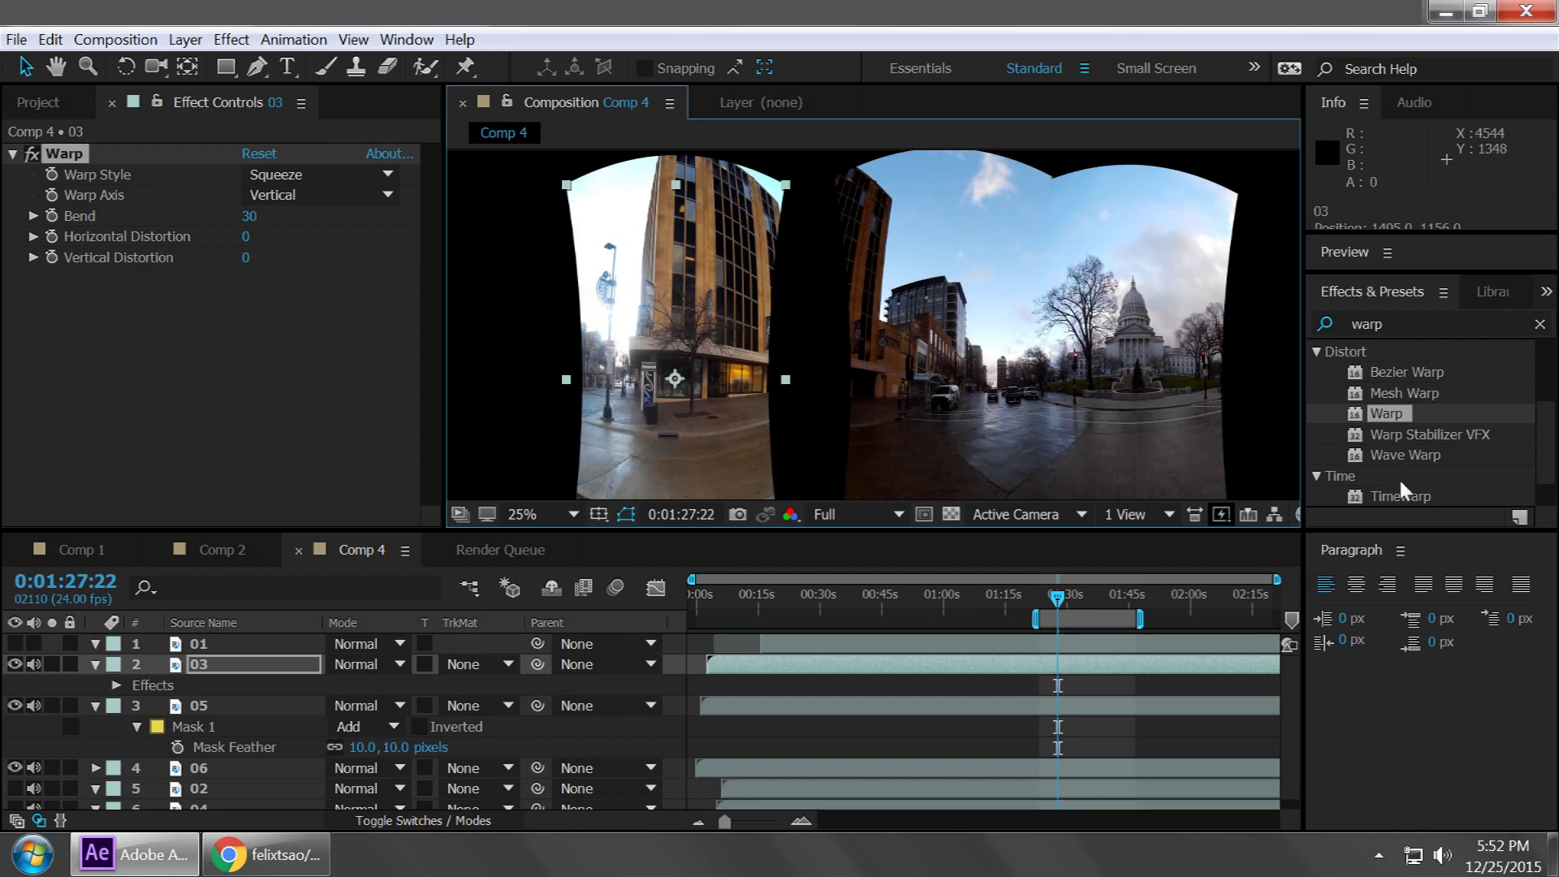
# Step: Apply Curves to feed 03 and pull the RGB curve down to darken it
pyautogui.moveTo(1412, 324); pyautogui.dragTo(1238, 333)
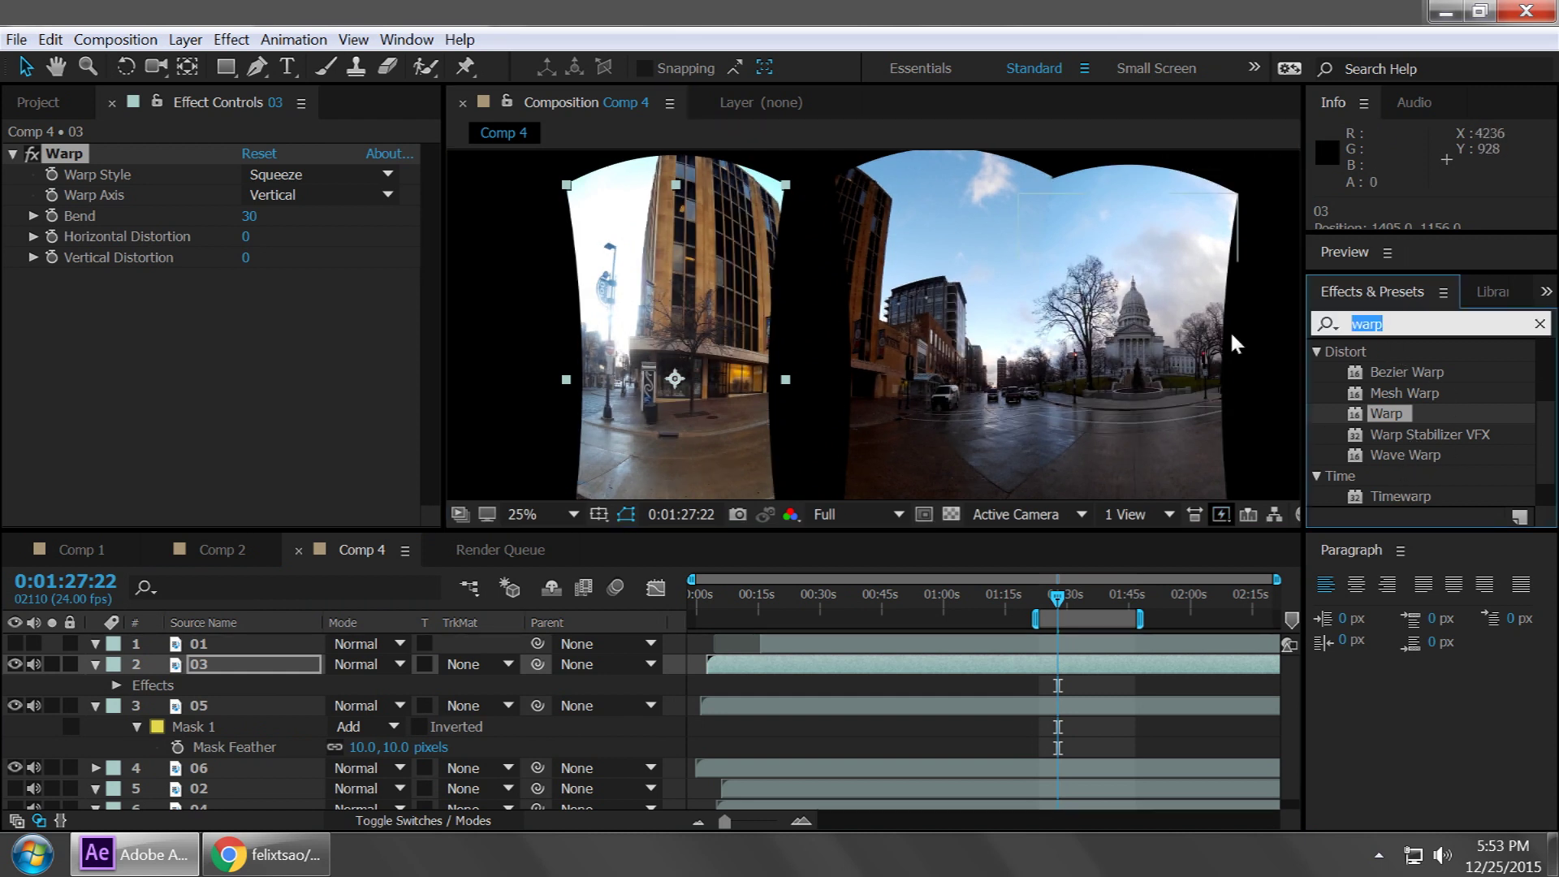
pyautogui.write('curves')
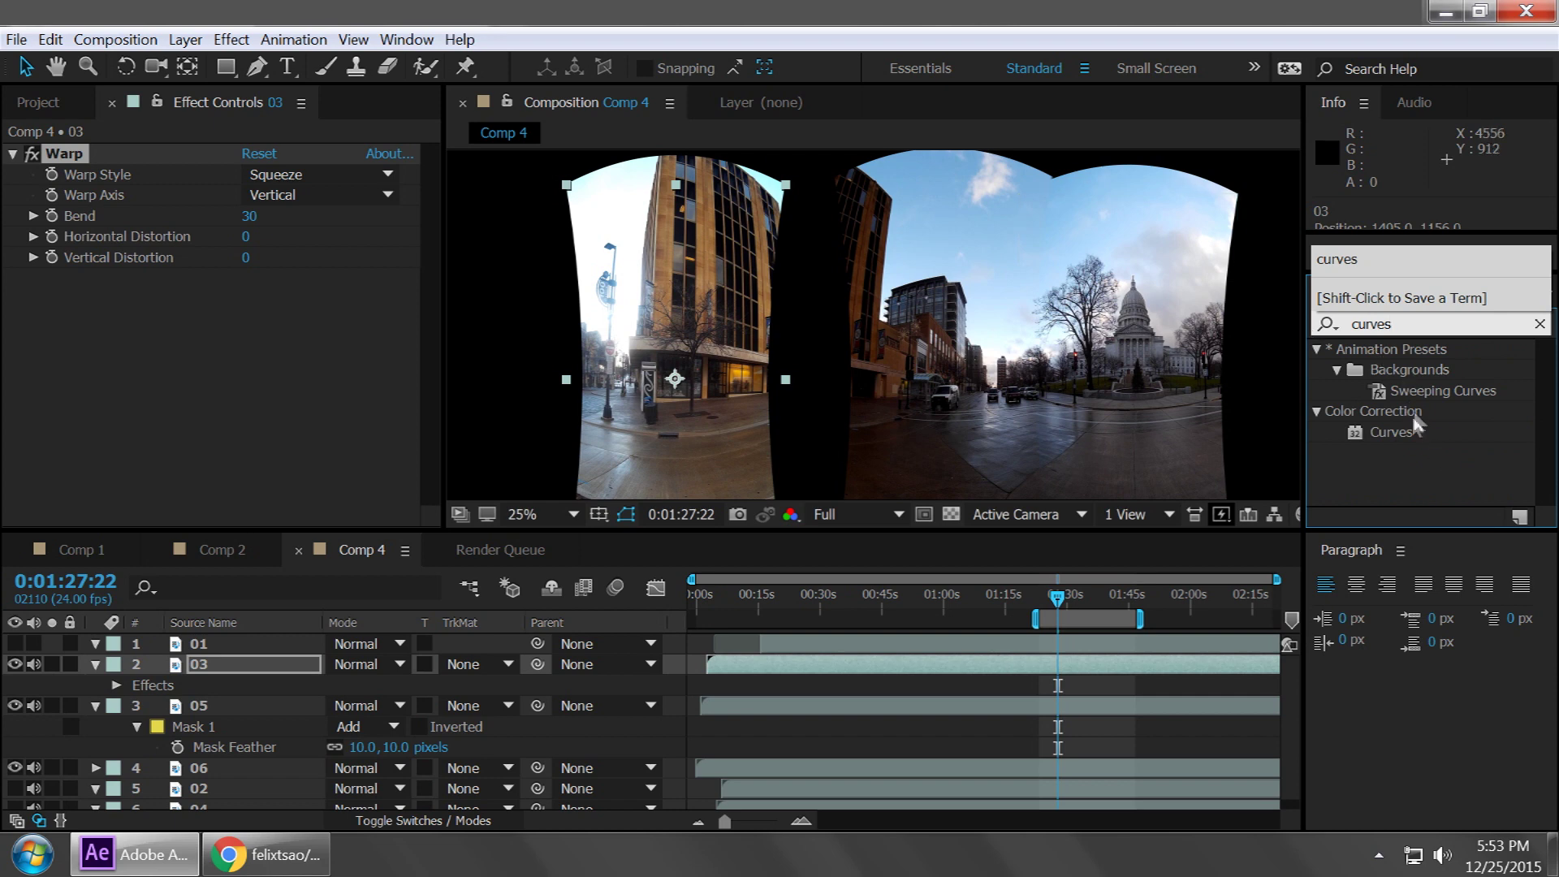
pyautogui.moveTo(1393, 431); pyautogui.dragTo(686, 385)
pyautogui.moveTo(208, 398); pyautogui.dragTo(250, 431)
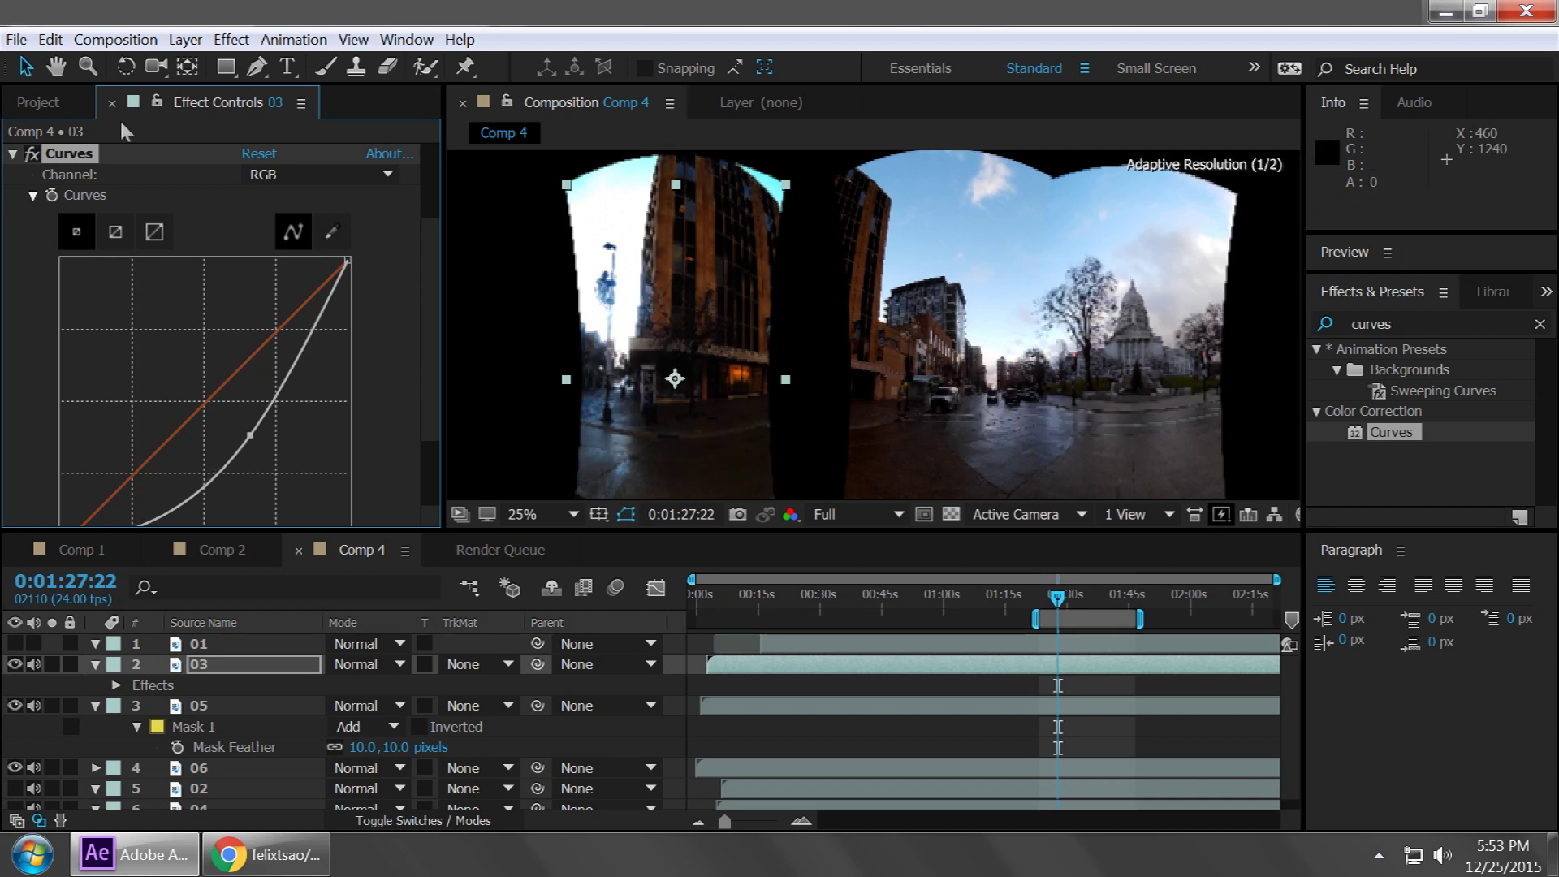
# Step: Shift feed 03 right toward the neighbouring feed
pyautogui.moveTo(719, 460)
pyautogui.mouseDown()
pyautogui.moveTo(804, 465)
pyautogui.moveTo(731, 445)
pyautogui.mouseUp()
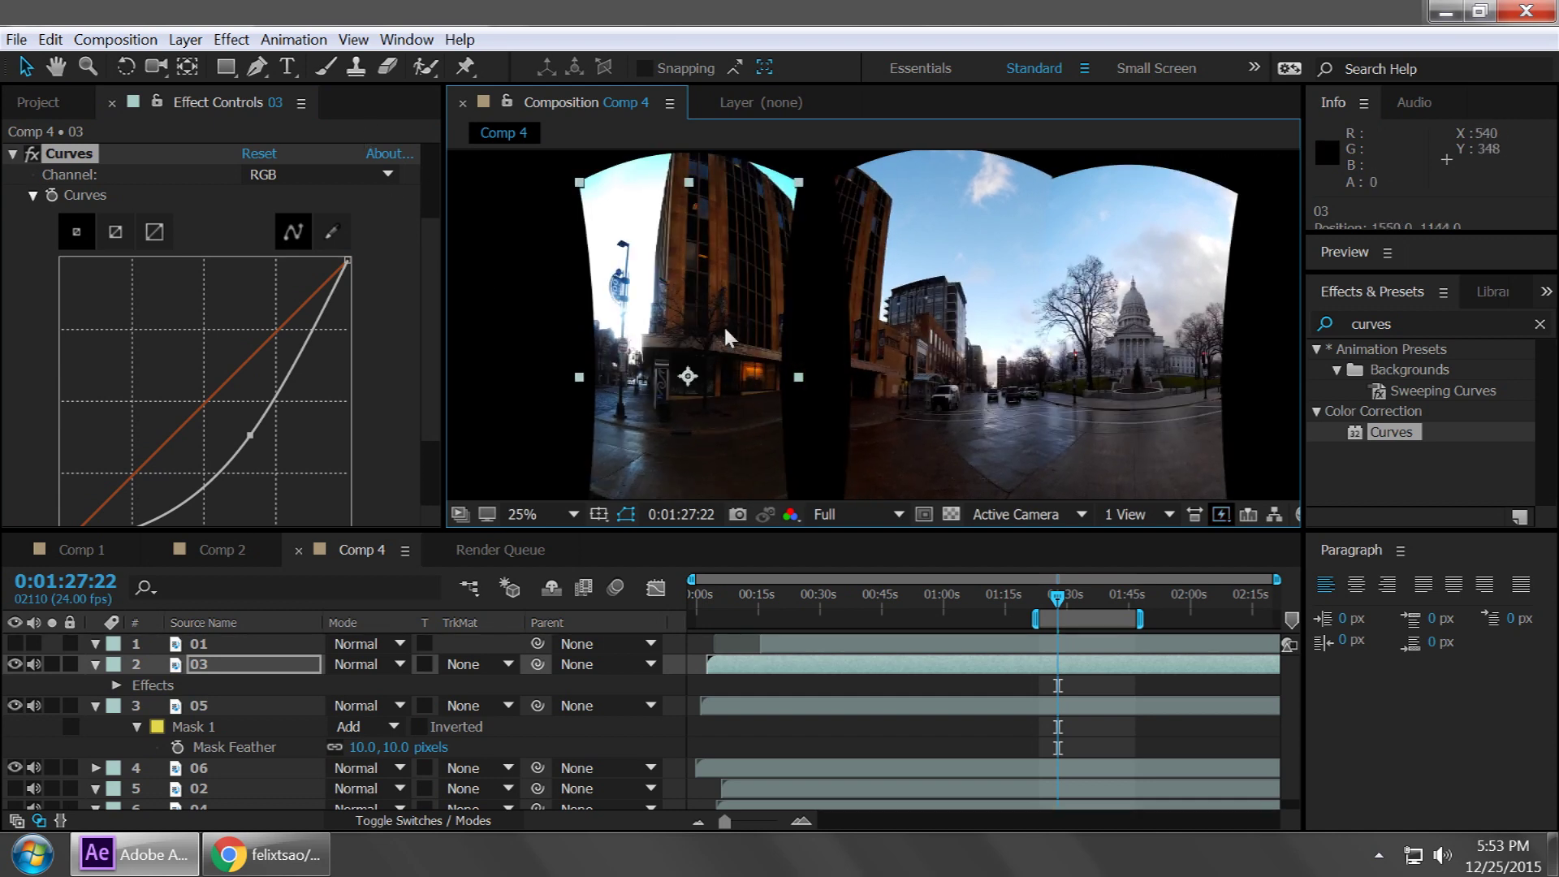
pyautogui.scroll(-1, 724, 338)
pyautogui.click(226, 68)
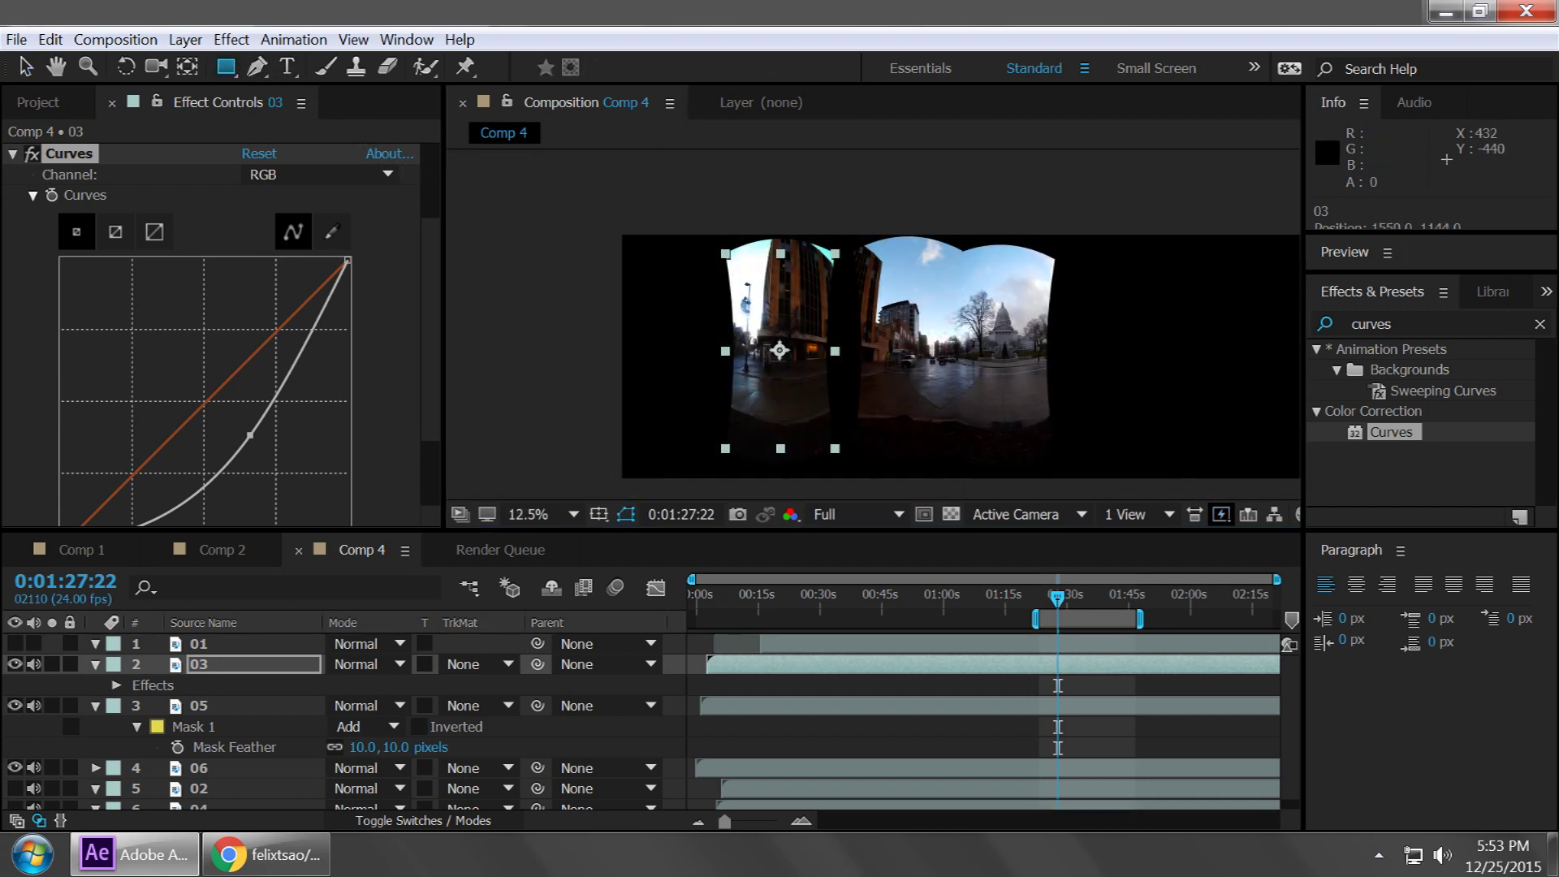
# Step: Draw a rectangle mask over feed 03 and set its Mask Feather to 15 pixels
pyautogui.moveTo(659, 188); pyautogui.dragTo(819, 507)
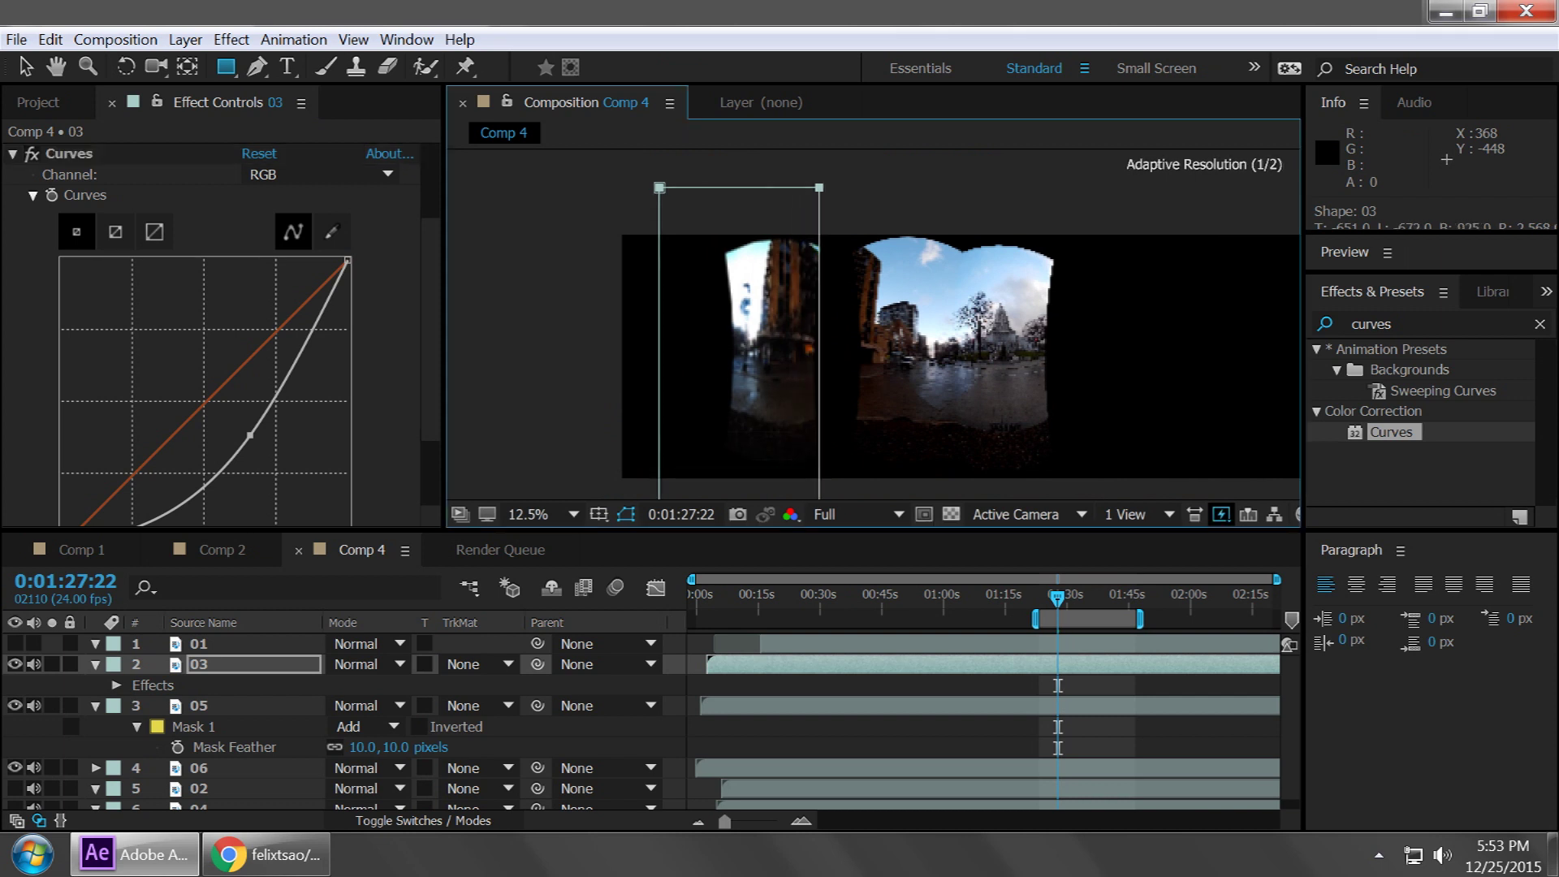
pyautogui.click(241, 668)
pyautogui.press('f')
pyautogui.click(357, 704)
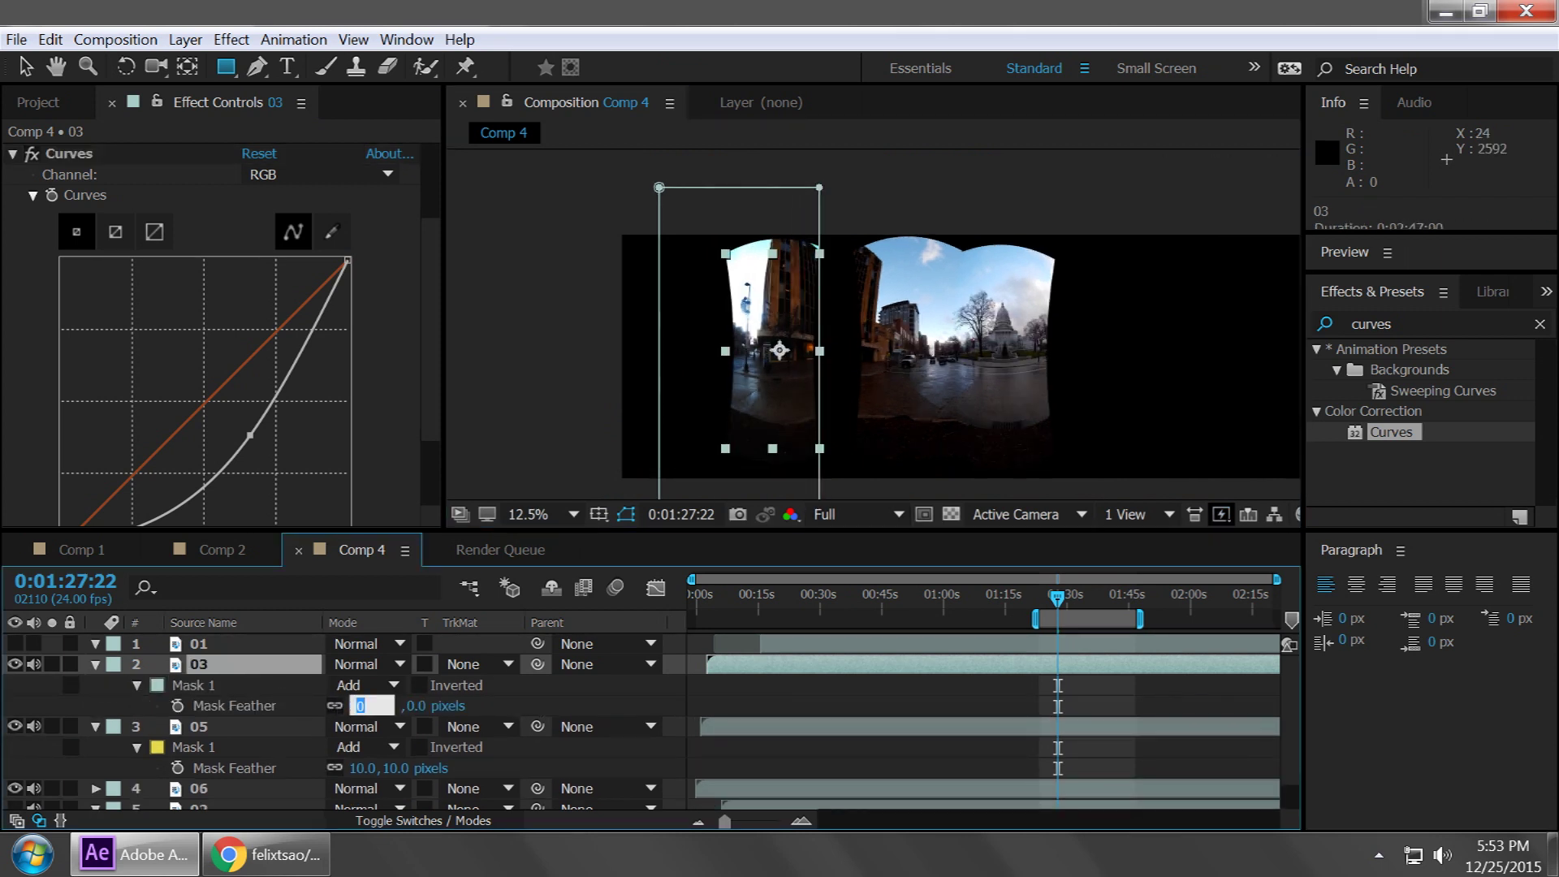
pyautogui.write('15')
pyautogui.press('Return')
# Step: Adjust feed 03's mask edge and slide the layer right to overlap feed 05
pyautogui.press('v')
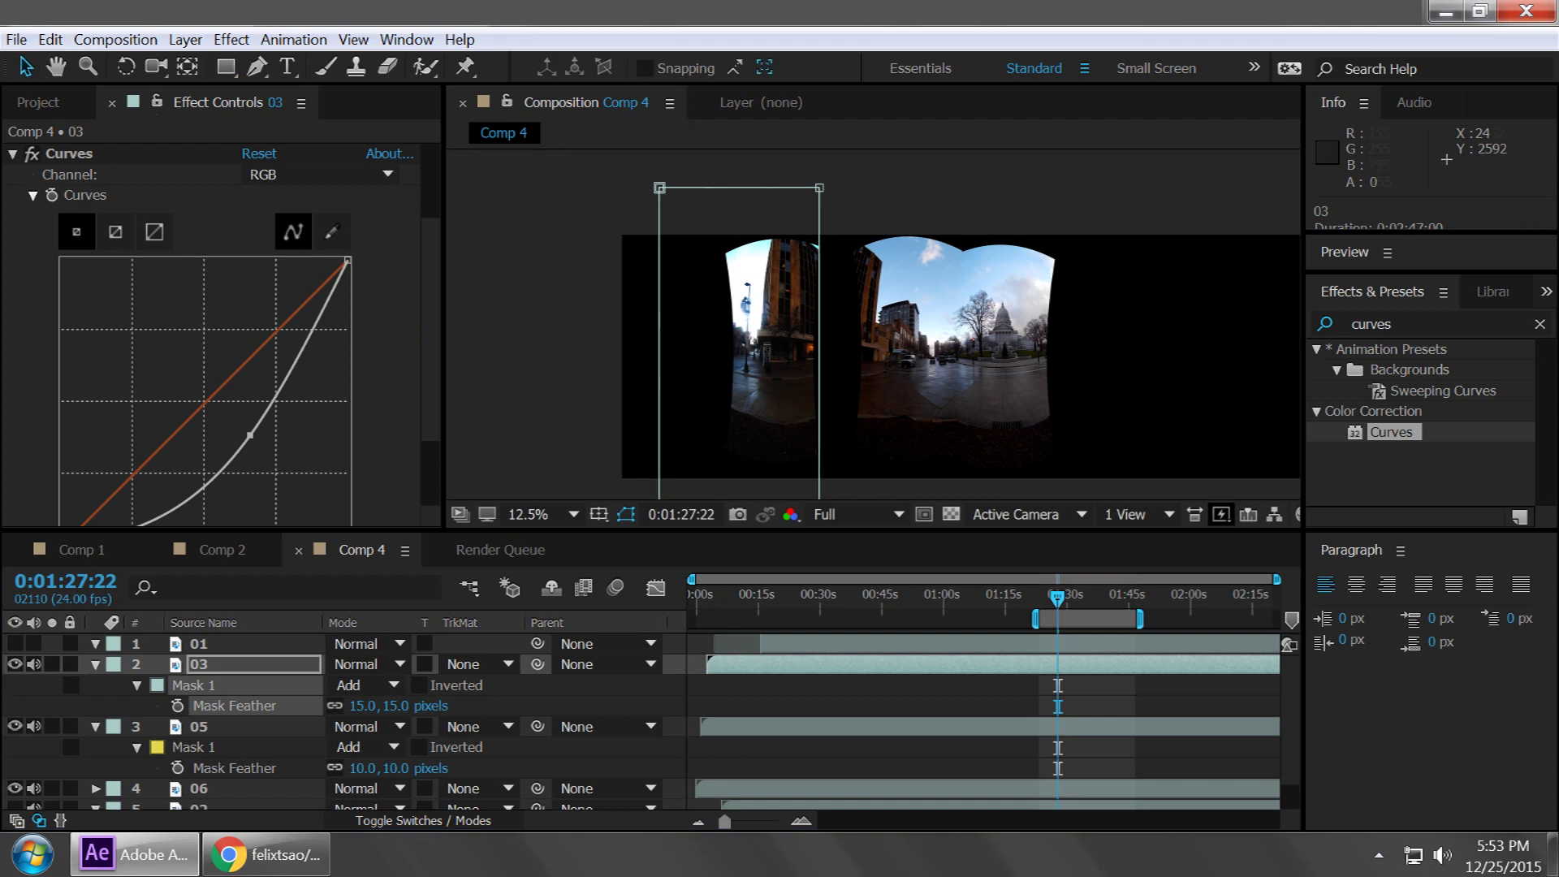
pyautogui.press('.')
pyautogui.press('.')
pyautogui.moveTo(658, 341); pyautogui.dragTo(713, 341)
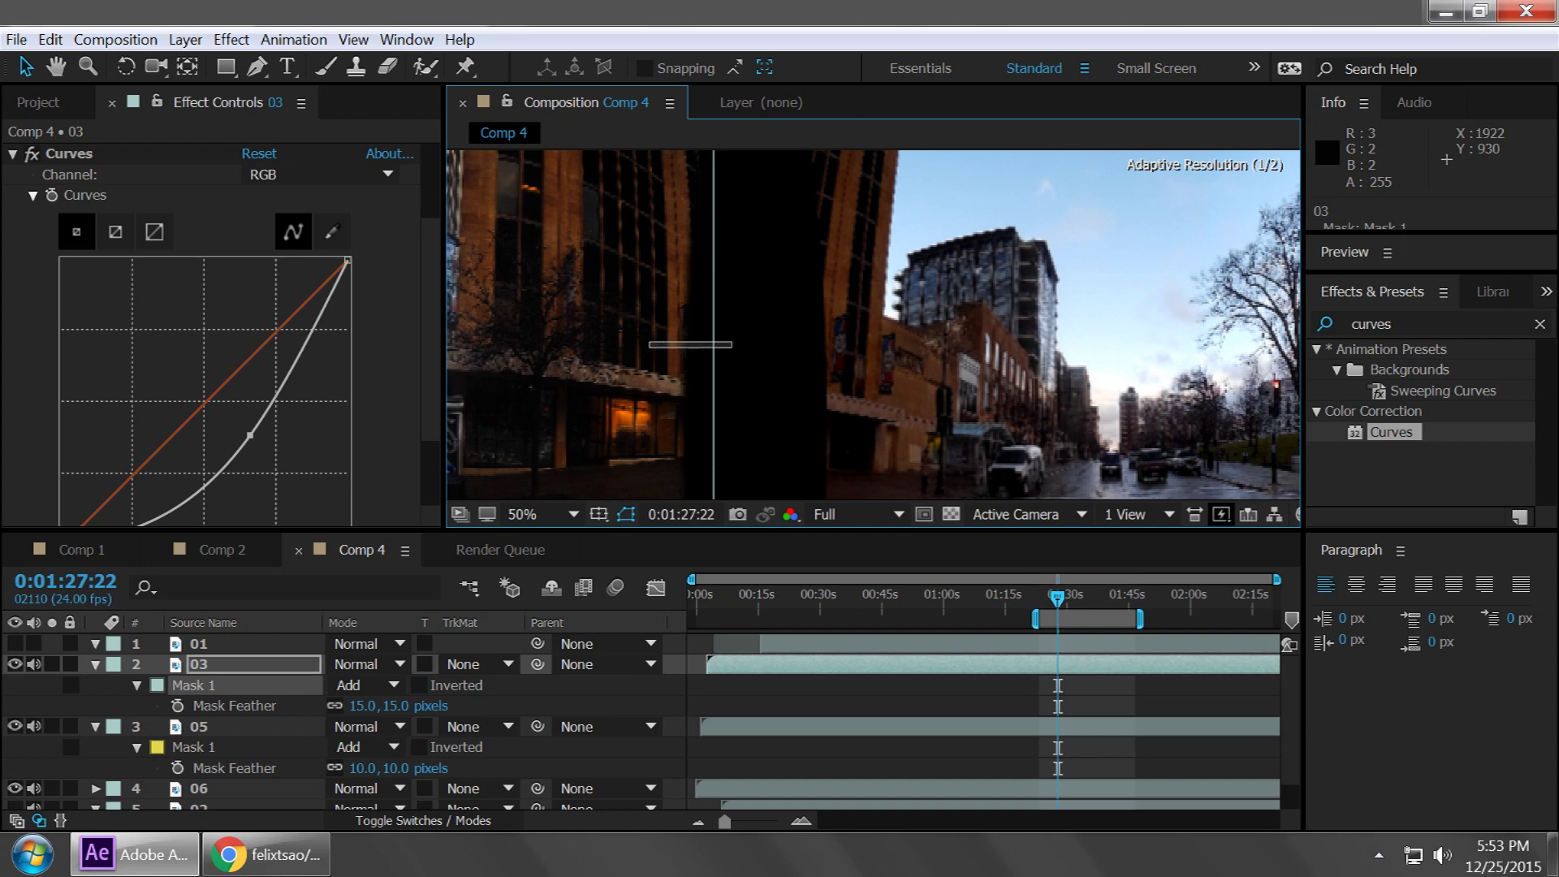
pyautogui.moveTo(504, 428); pyautogui.dragTo(654, 442)
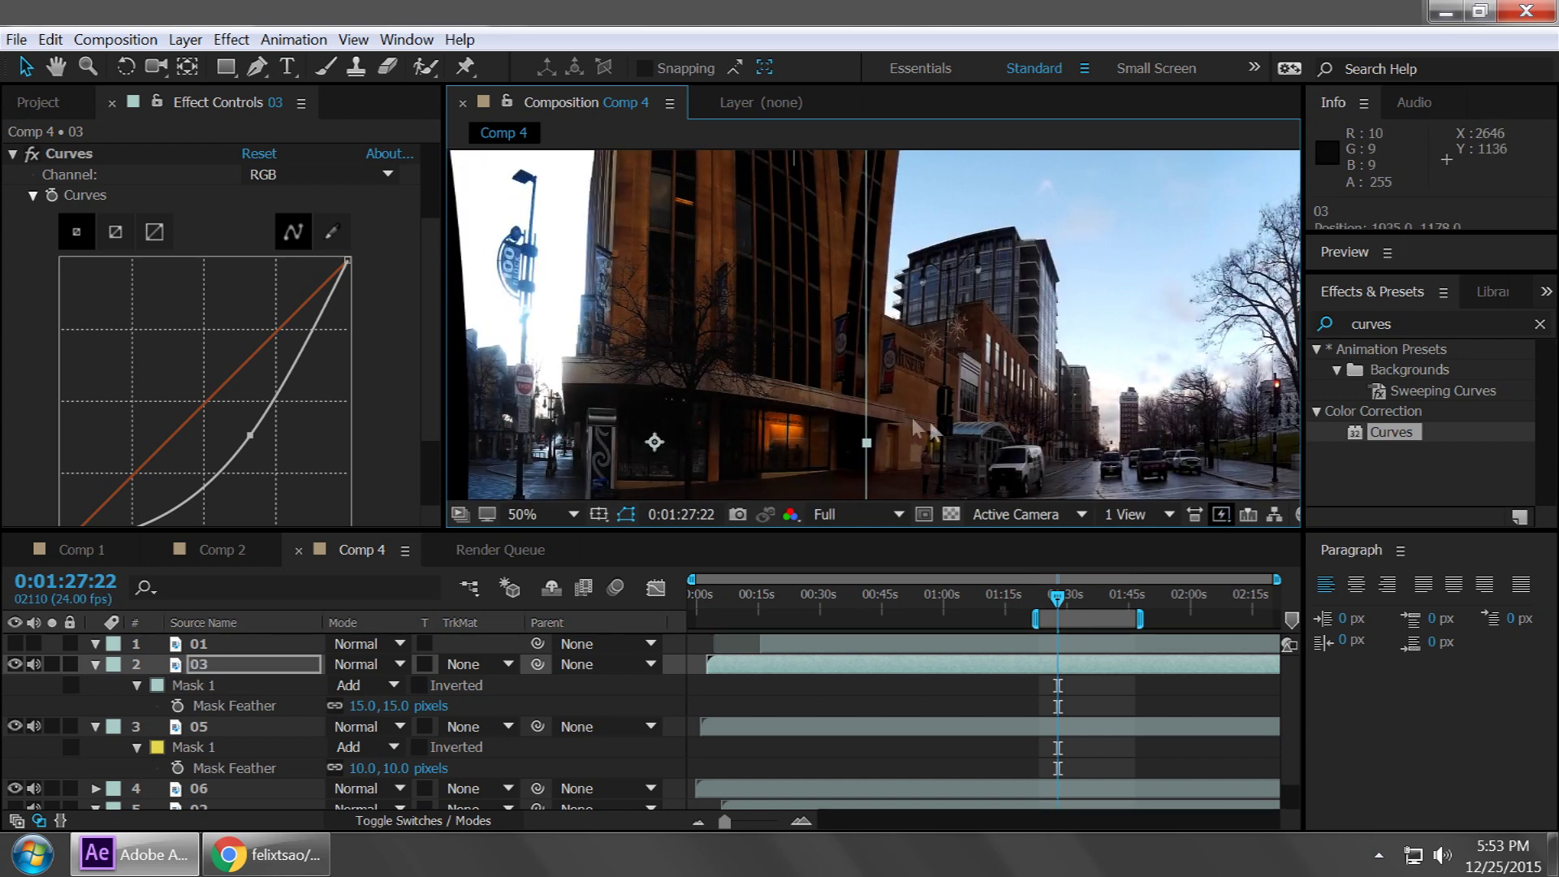
# Step: Pan along the feed 03/05 seam to inspect the blend at its top
pyautogui.press('space')
pyautogui.moveTo(910, 415); pyautogui.dragTo(845, 401)
pyautogui.moveTo(797, 156); pyautogui.dragTo(792, 398)
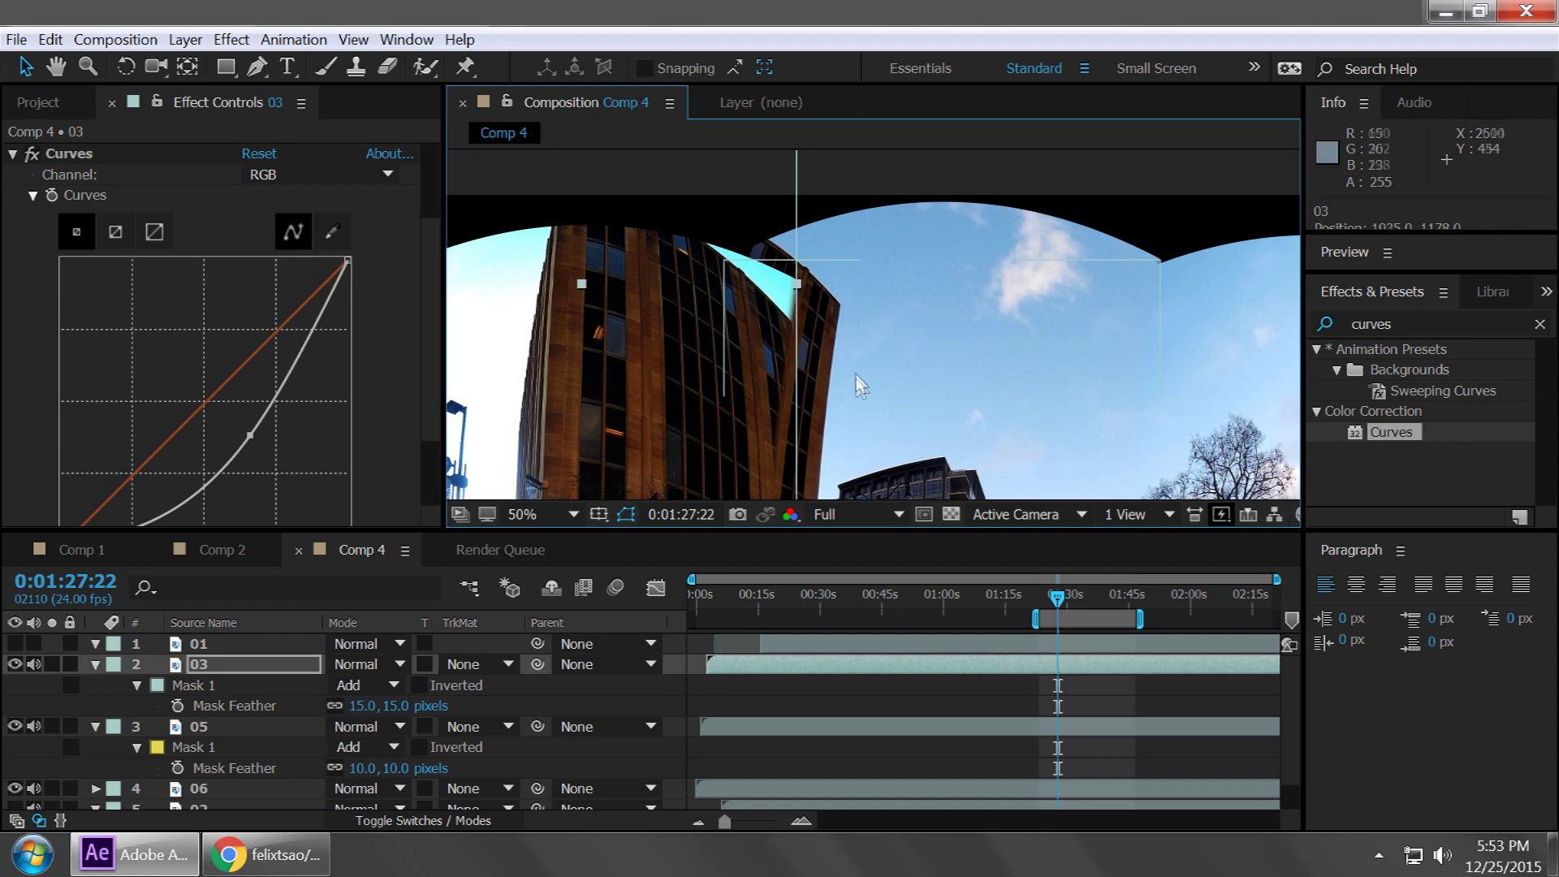
pyautogui.scroll(-2, 863, 374)
pyautogui.press('space')
pyautogui.moveTo(917, 427); pyautogui.dragTo(889, 277)
# Step: Check layer 05's placement and recentre the panorama in the view
pyautogui.click(852, 304)
pyautogui.press('space')
pyautogui.moveTo(819, 240); pyautogui.dragTo(818, 396)
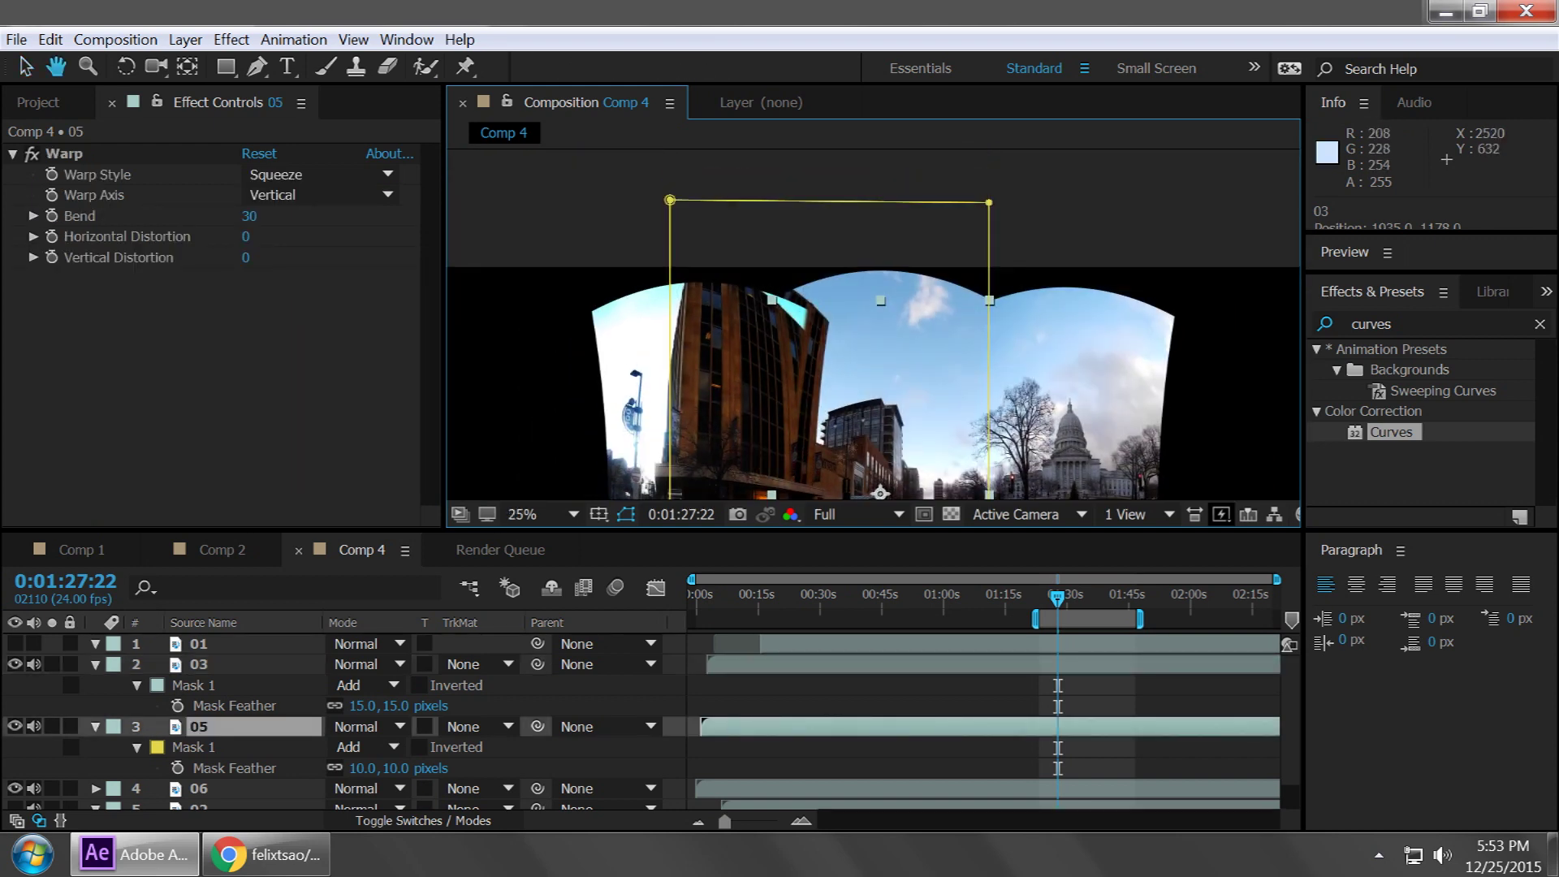
pyautogui.click(540, 222)
pyautogui.press('space')
pyautogui.moveTo(870, 450); pyautogui.dragTo(806, 270)
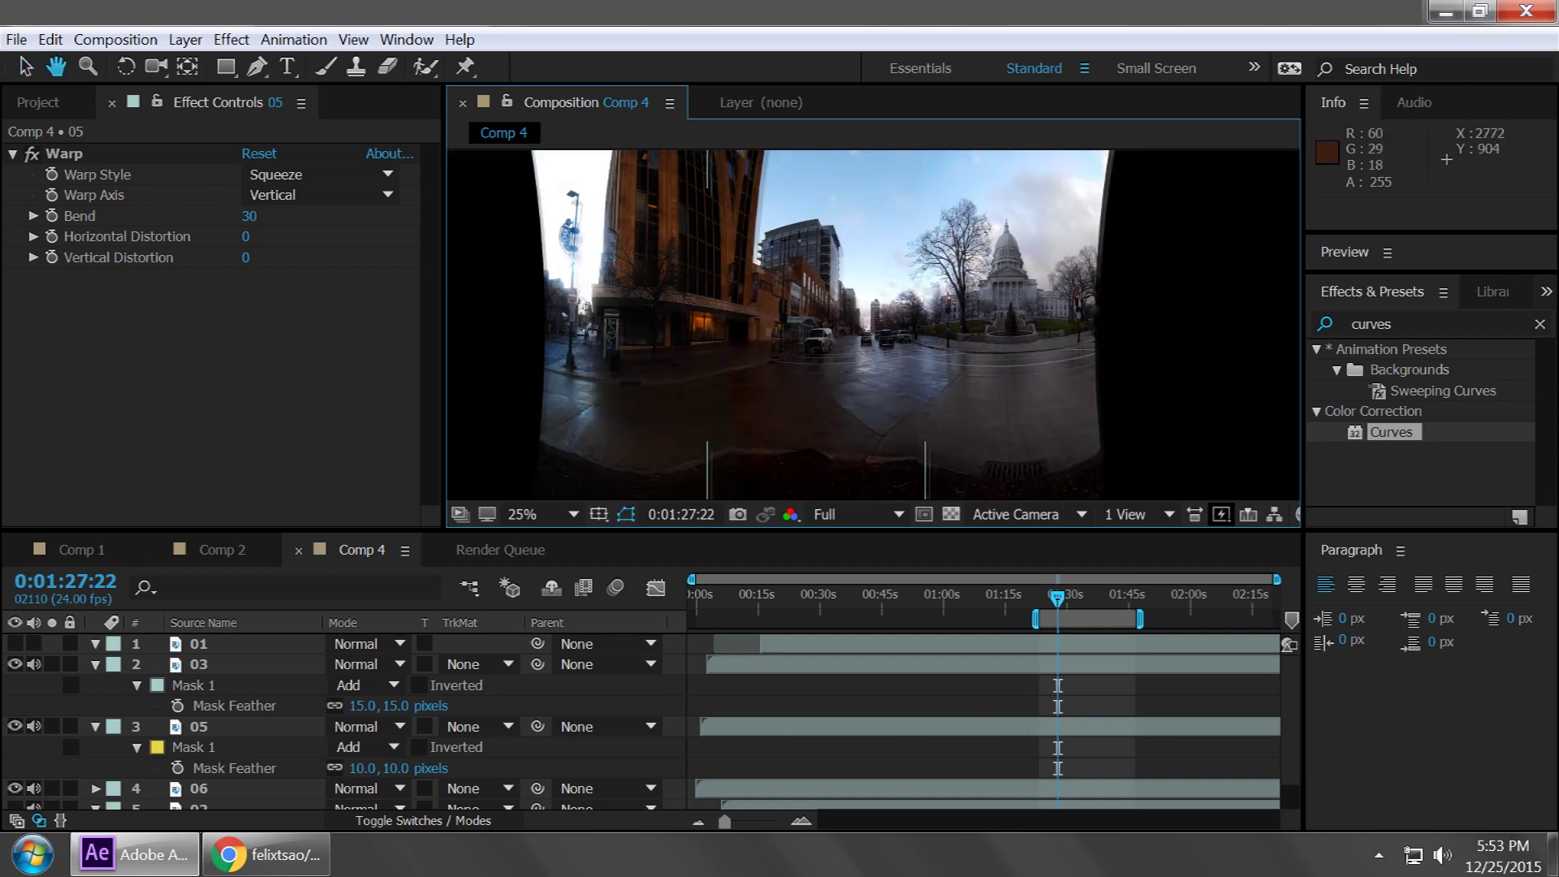
pyautogui.scroll(4, 746, 417)
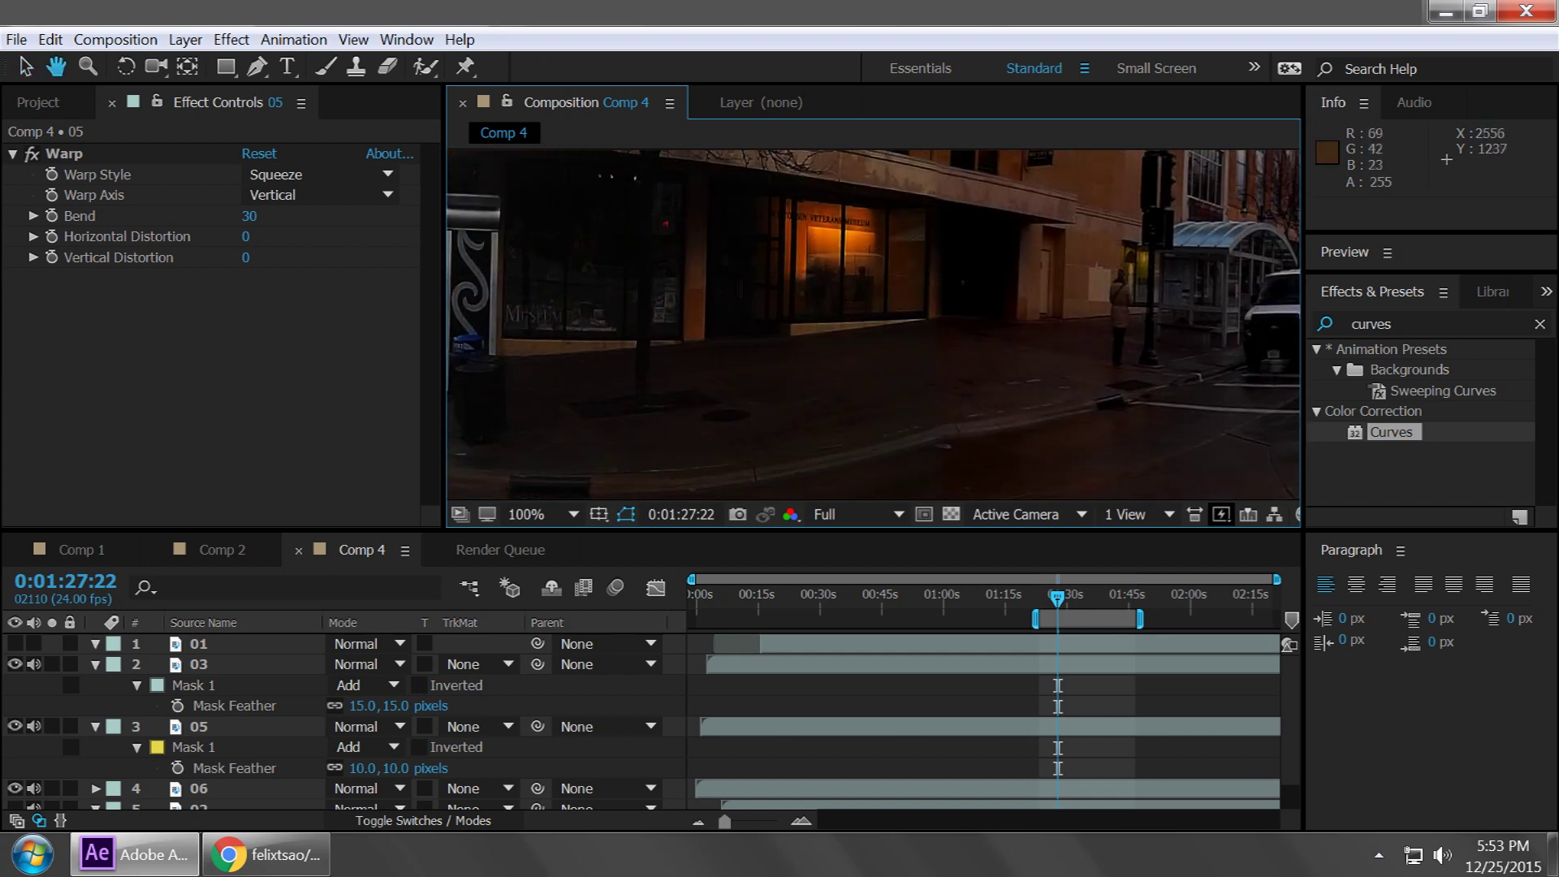
pyautogui.scroll(-4, 782, 397)
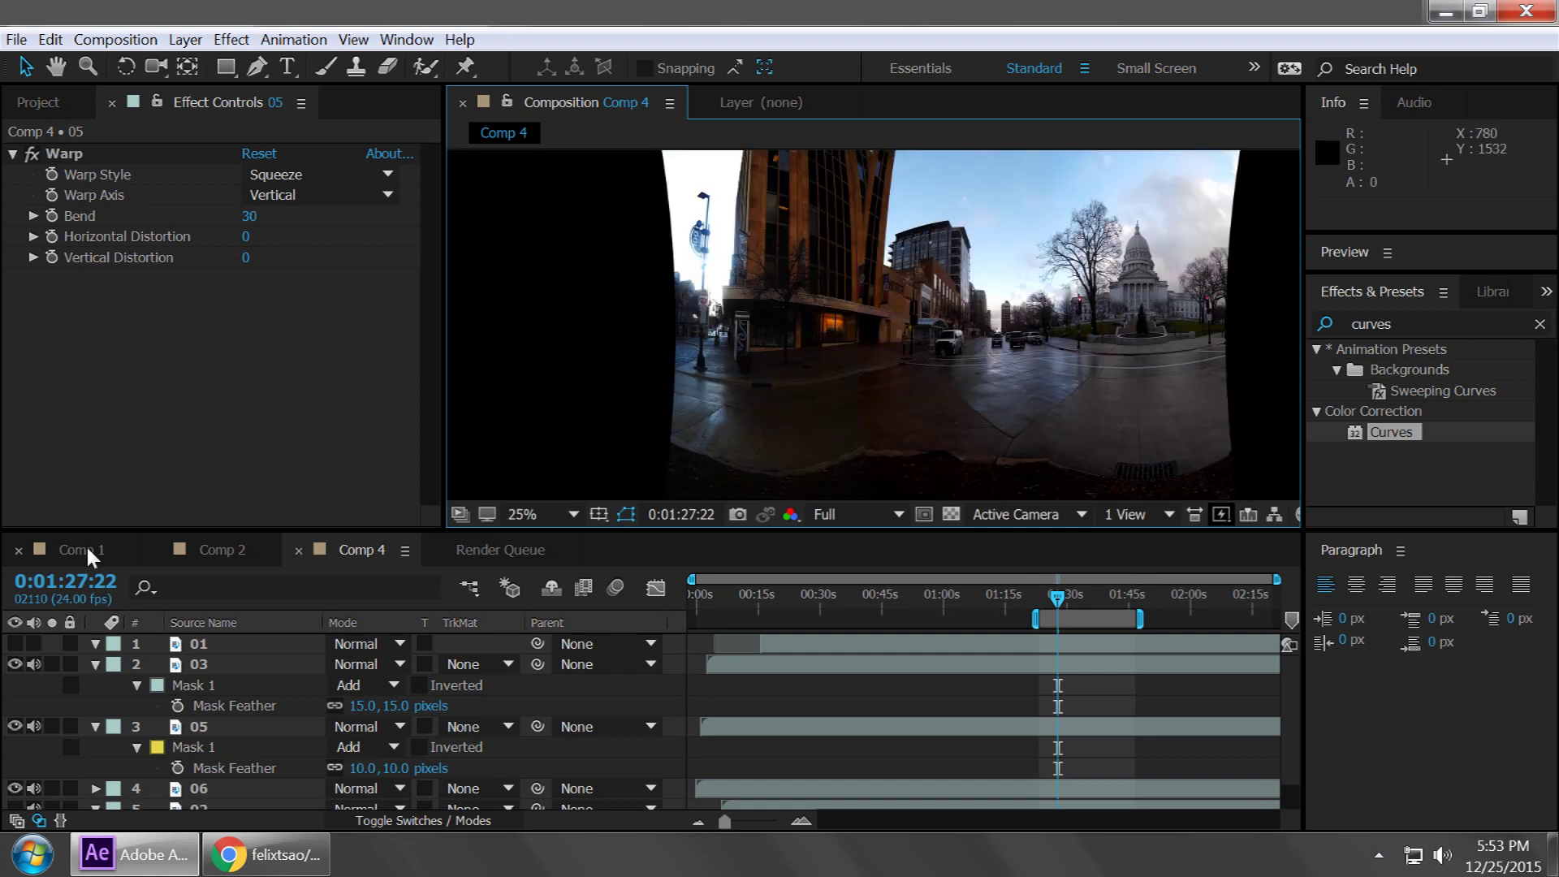
pyautogui.click(87, 548)
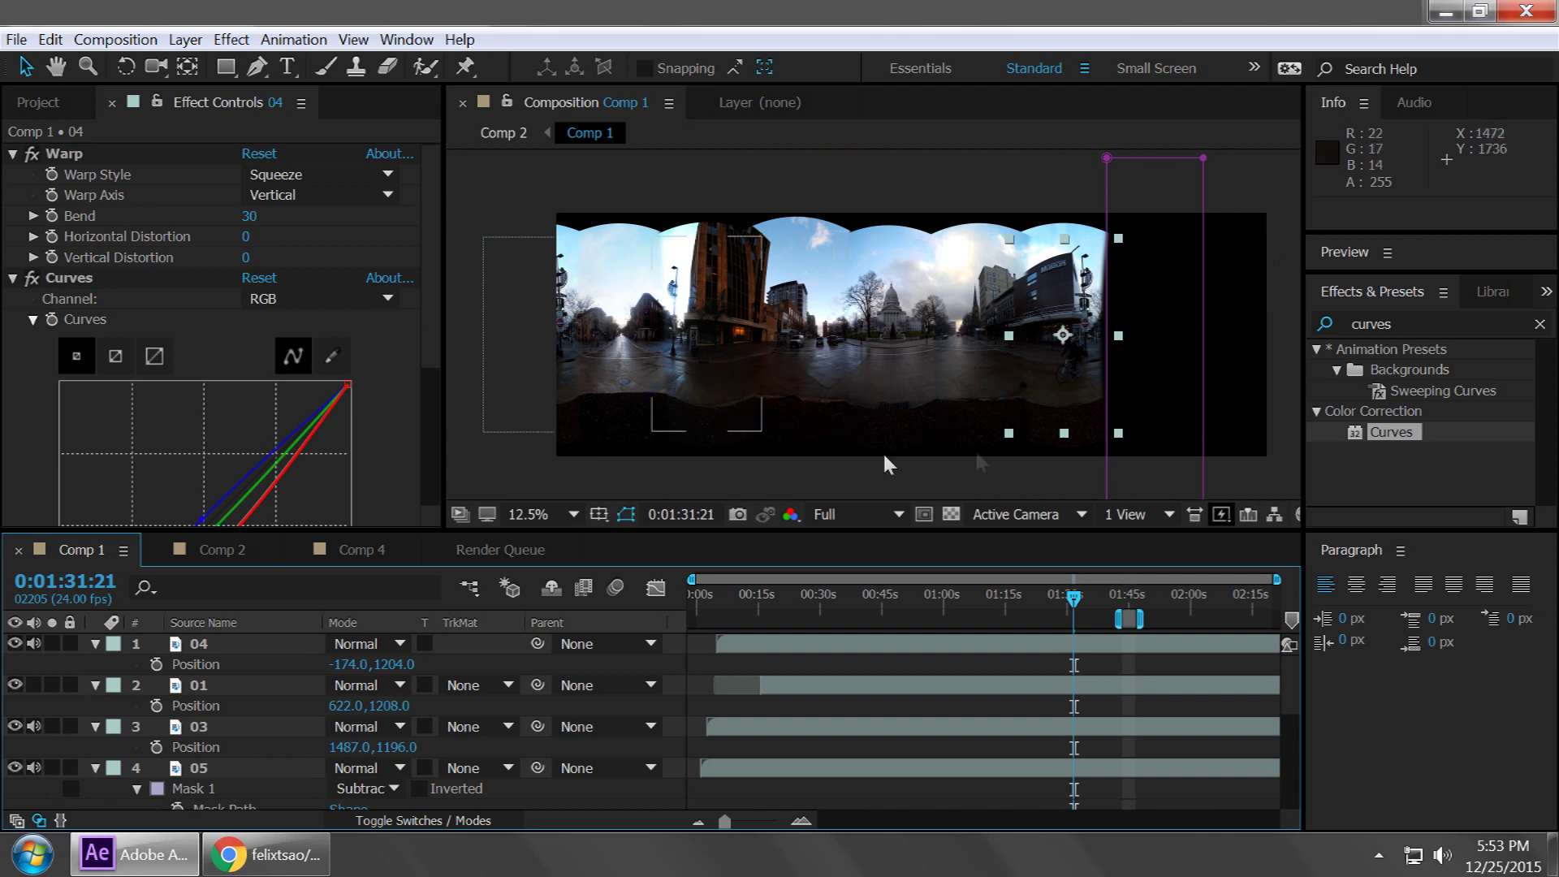
# Step: Hide and re-show layer 04, inspecting layers 01 and 04 at the wrap-around edge
pyautogui.click(1273, 234)
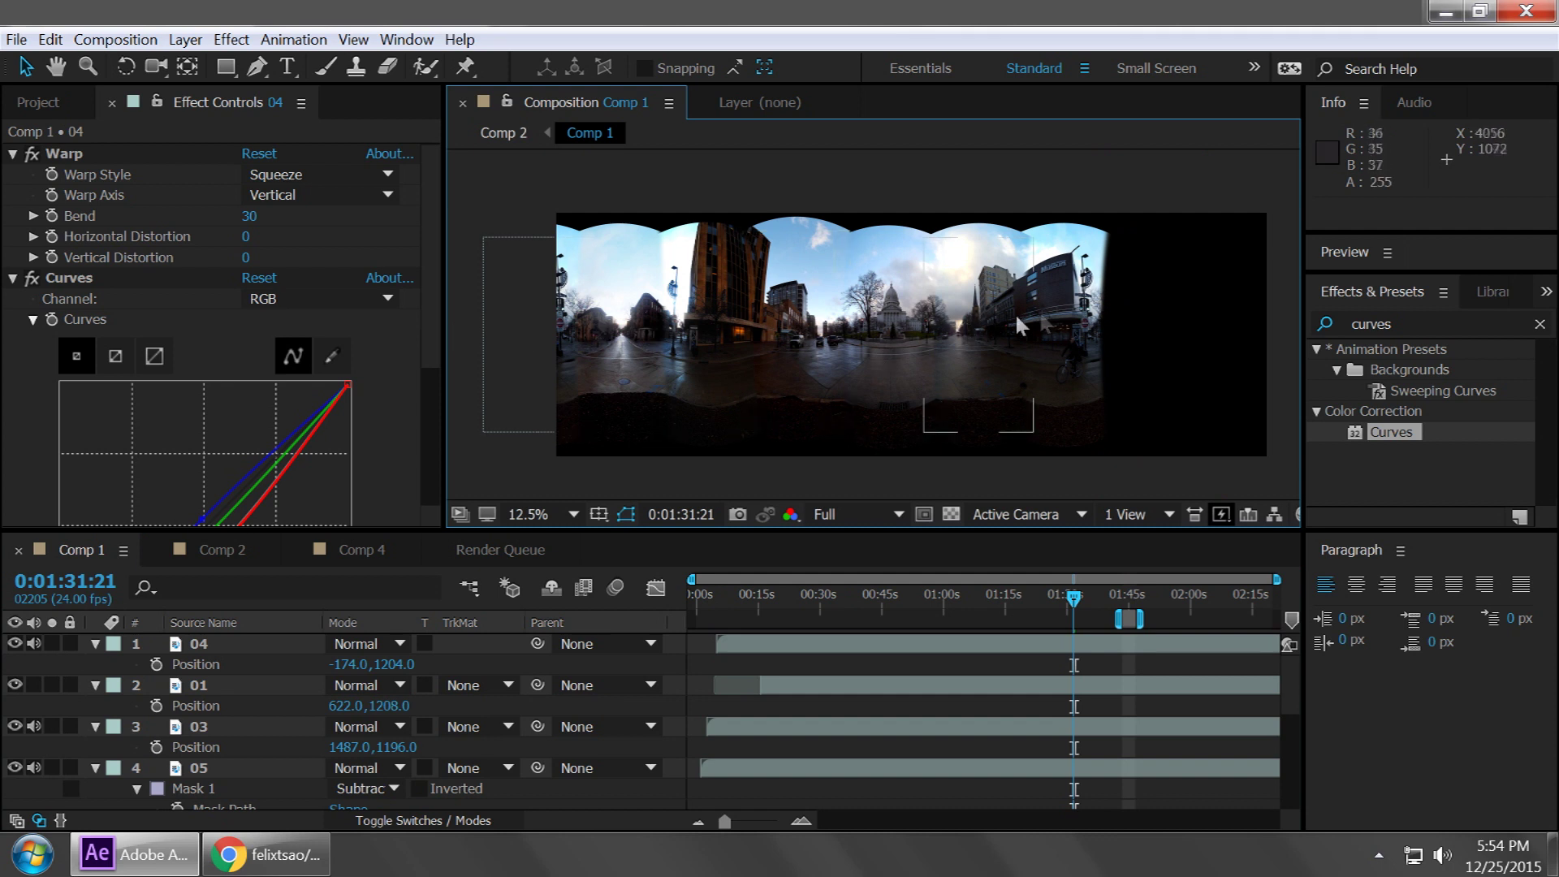
pyautogui.click(15, 643)
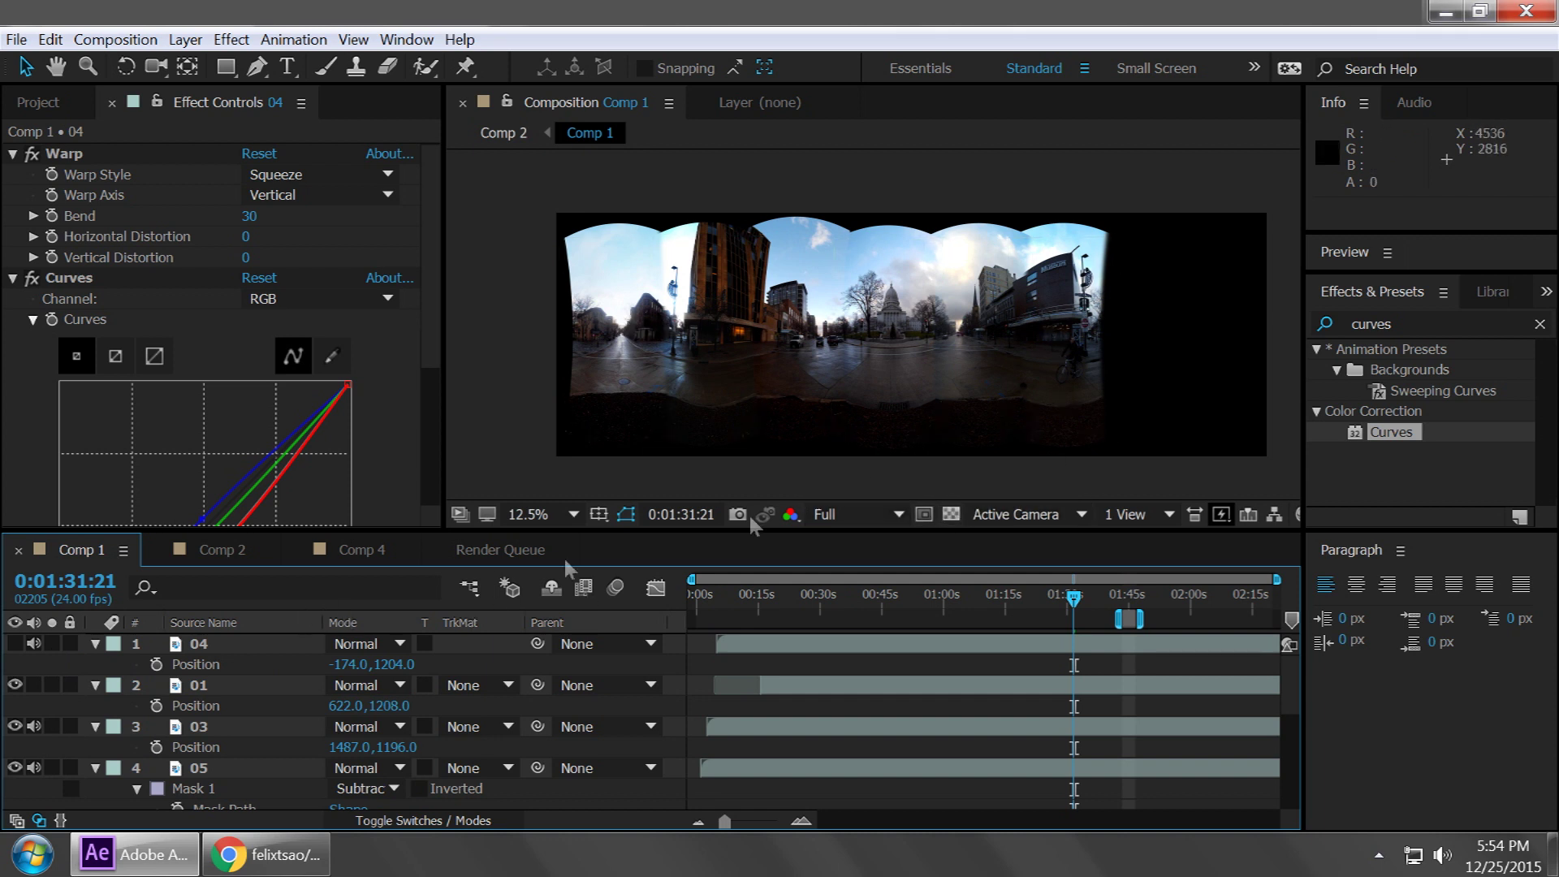
pyautogui.click(602, 280)
pyautogui.click(1042, 309)
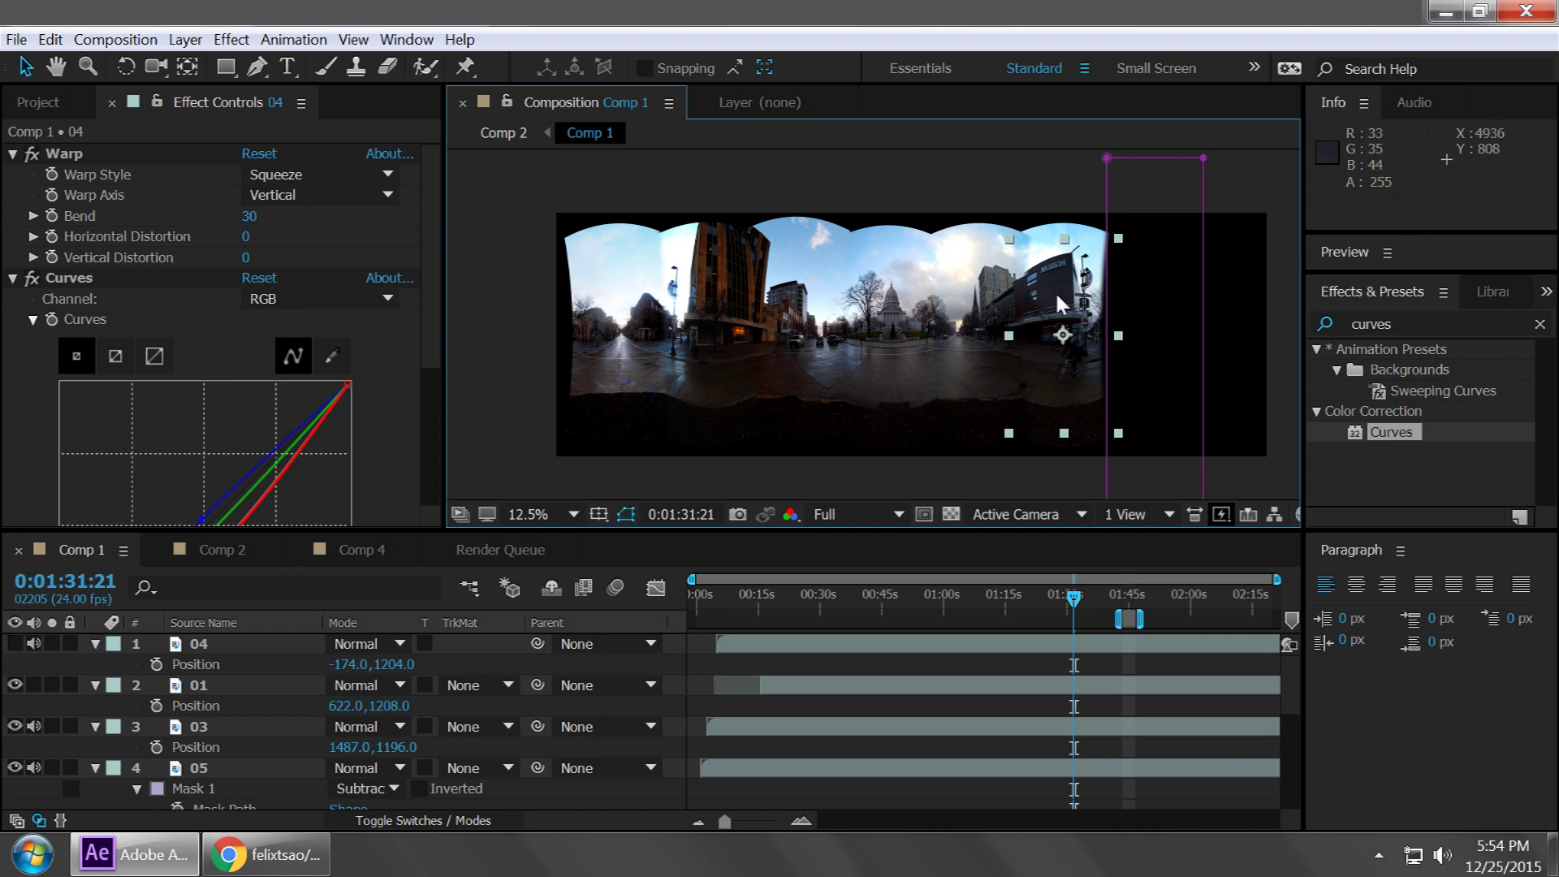
pyautogui.click(14, 643)
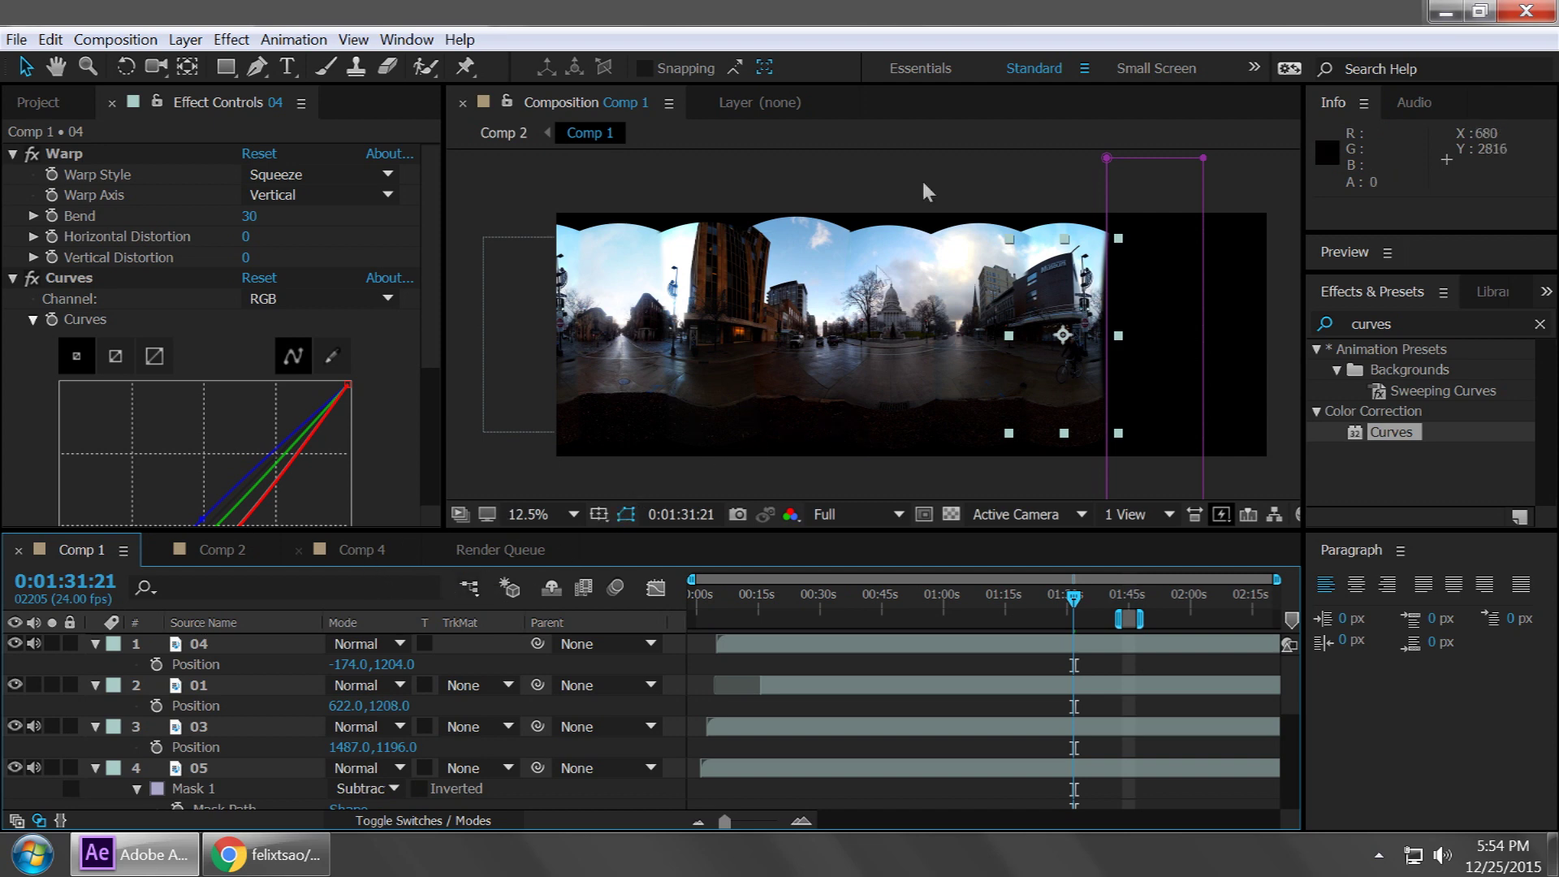
# Step: Hide Comp 2's layers so its preview shows only black
pyautogui.click(217, 552)
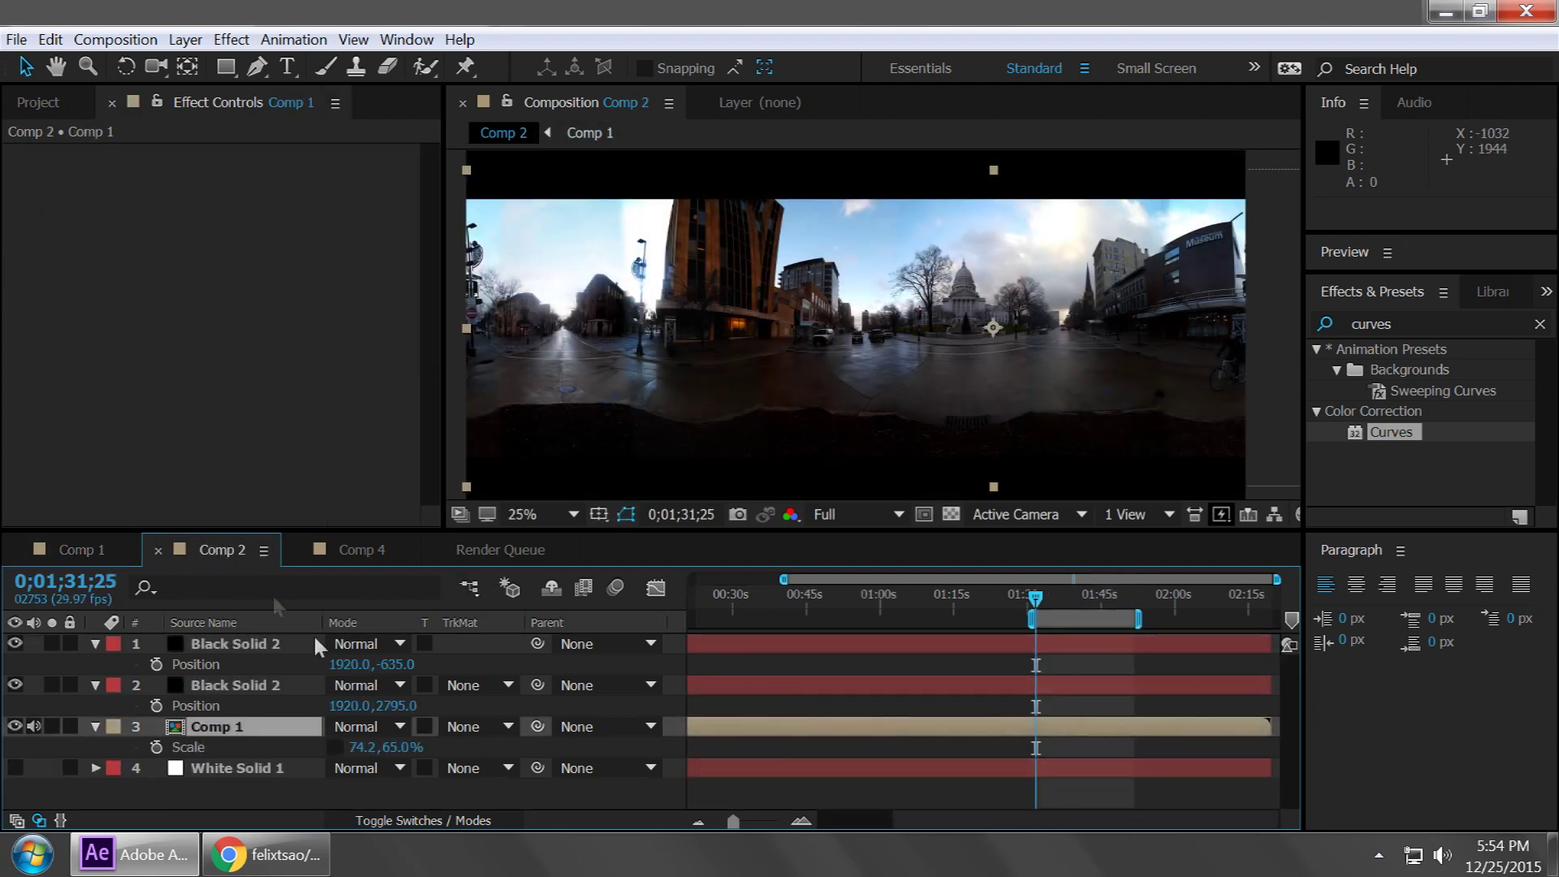
pyautogui.moveTo(14, 641); pyautogui.dragTo(15, 747)
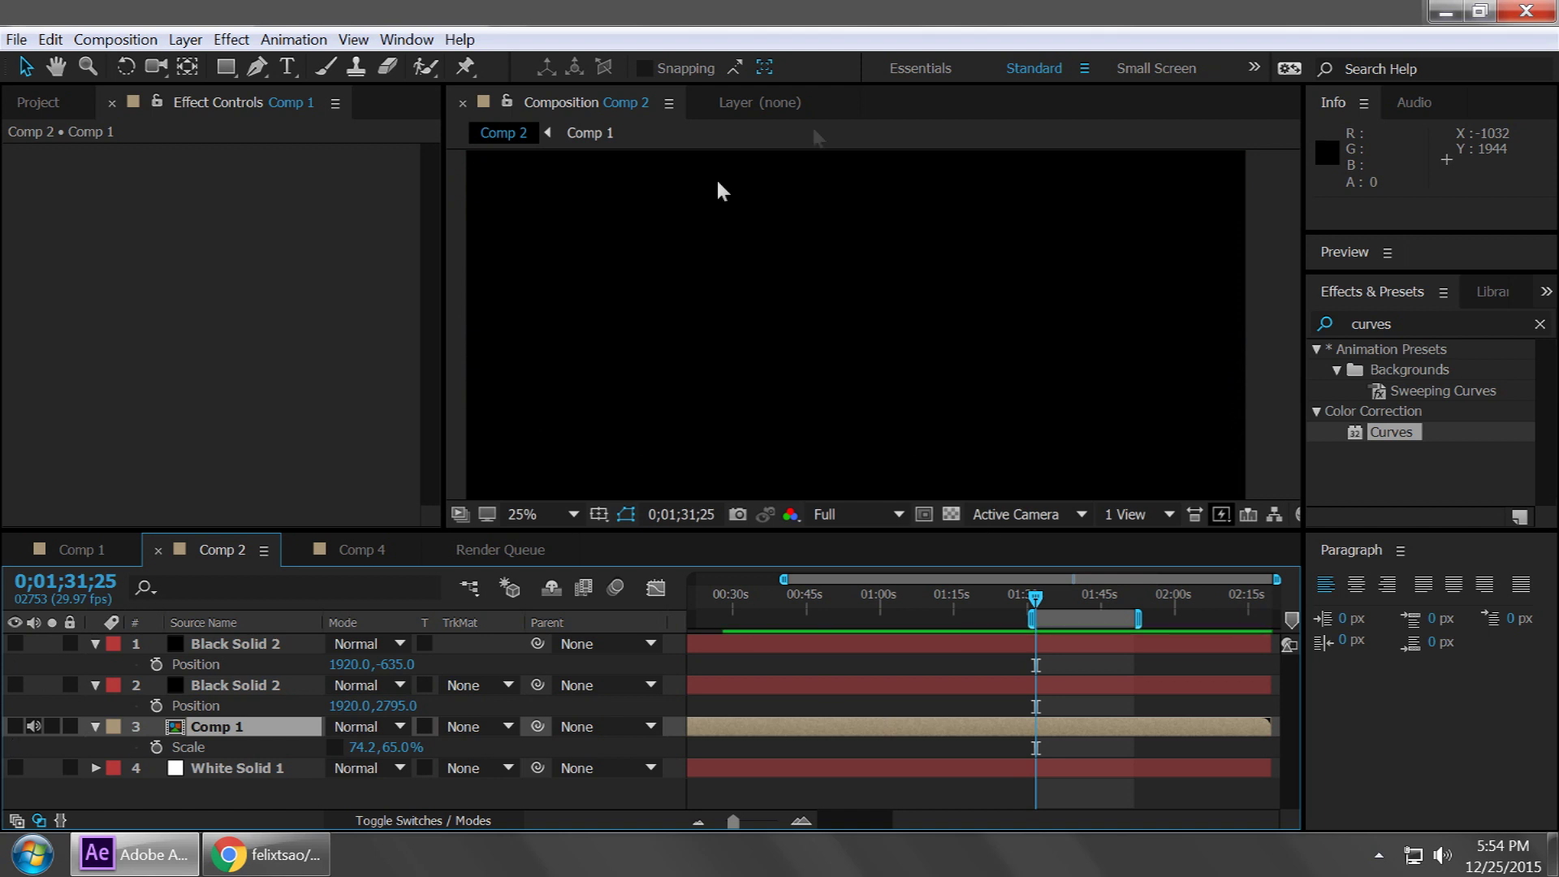
pyautogui.scroll(-2, 824, 330)
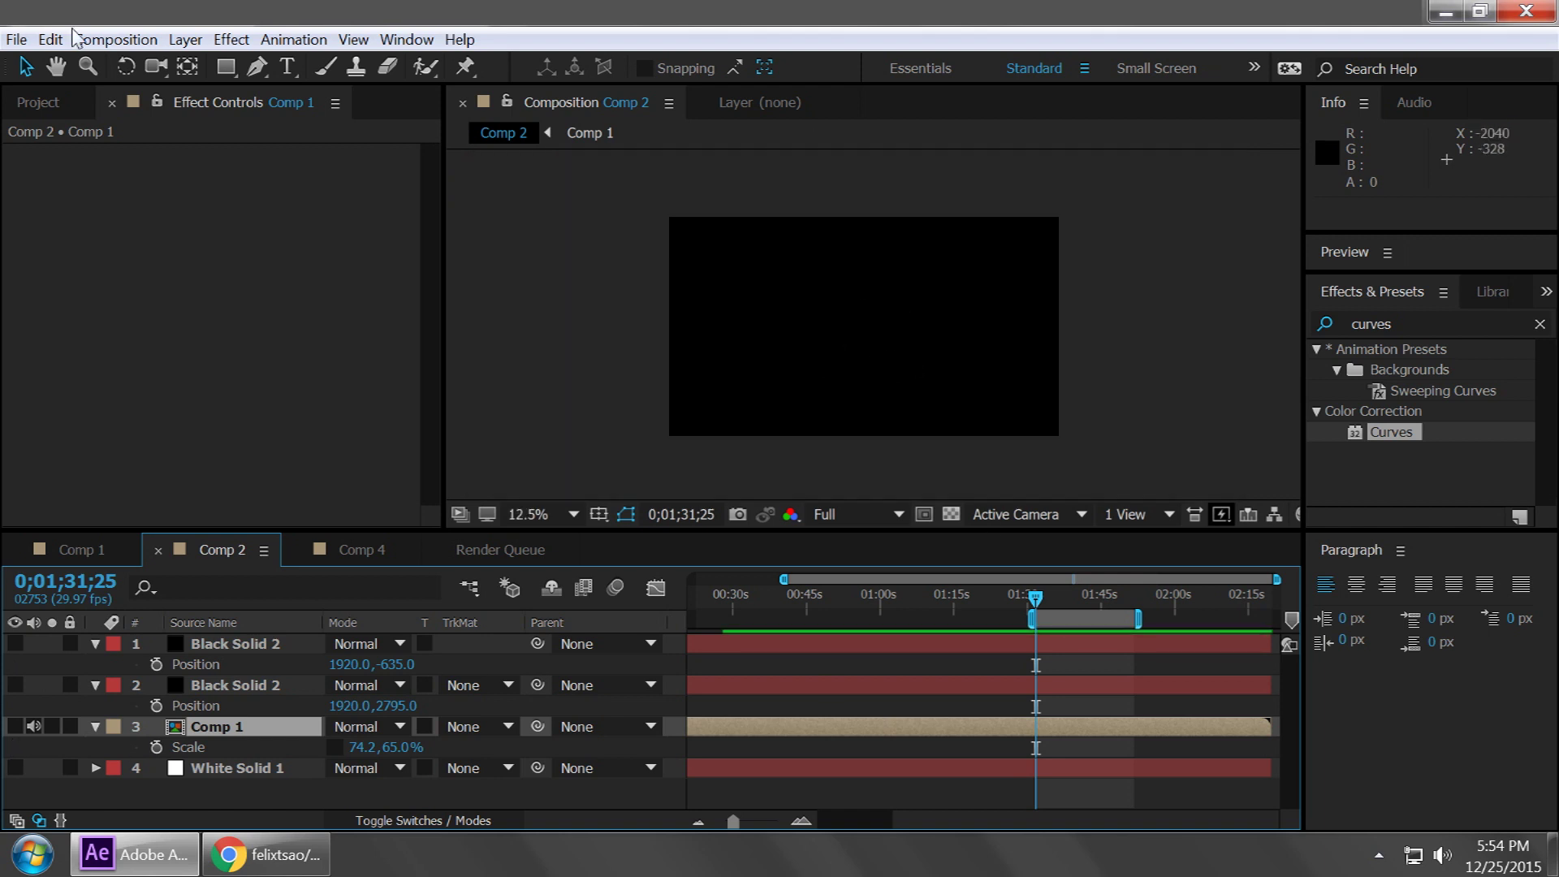
# Step: Review Comp 2's 3840×2160 composition settings and cancel without changes
pyautogui.click(116, 39)
pyautogui.click(147, 92)
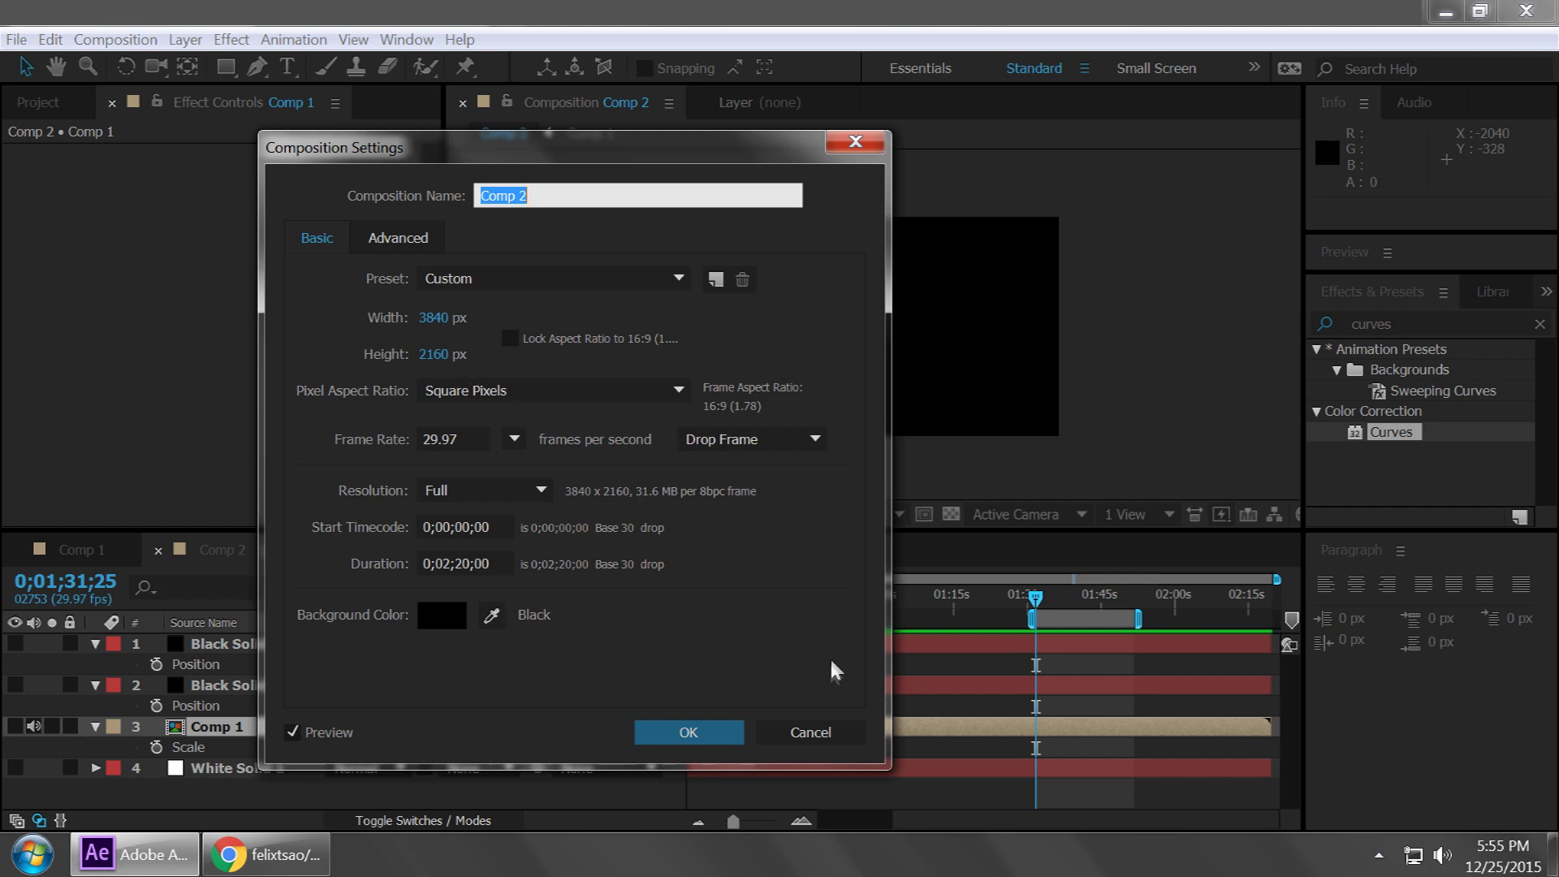
pyautogui.click(822, 732)
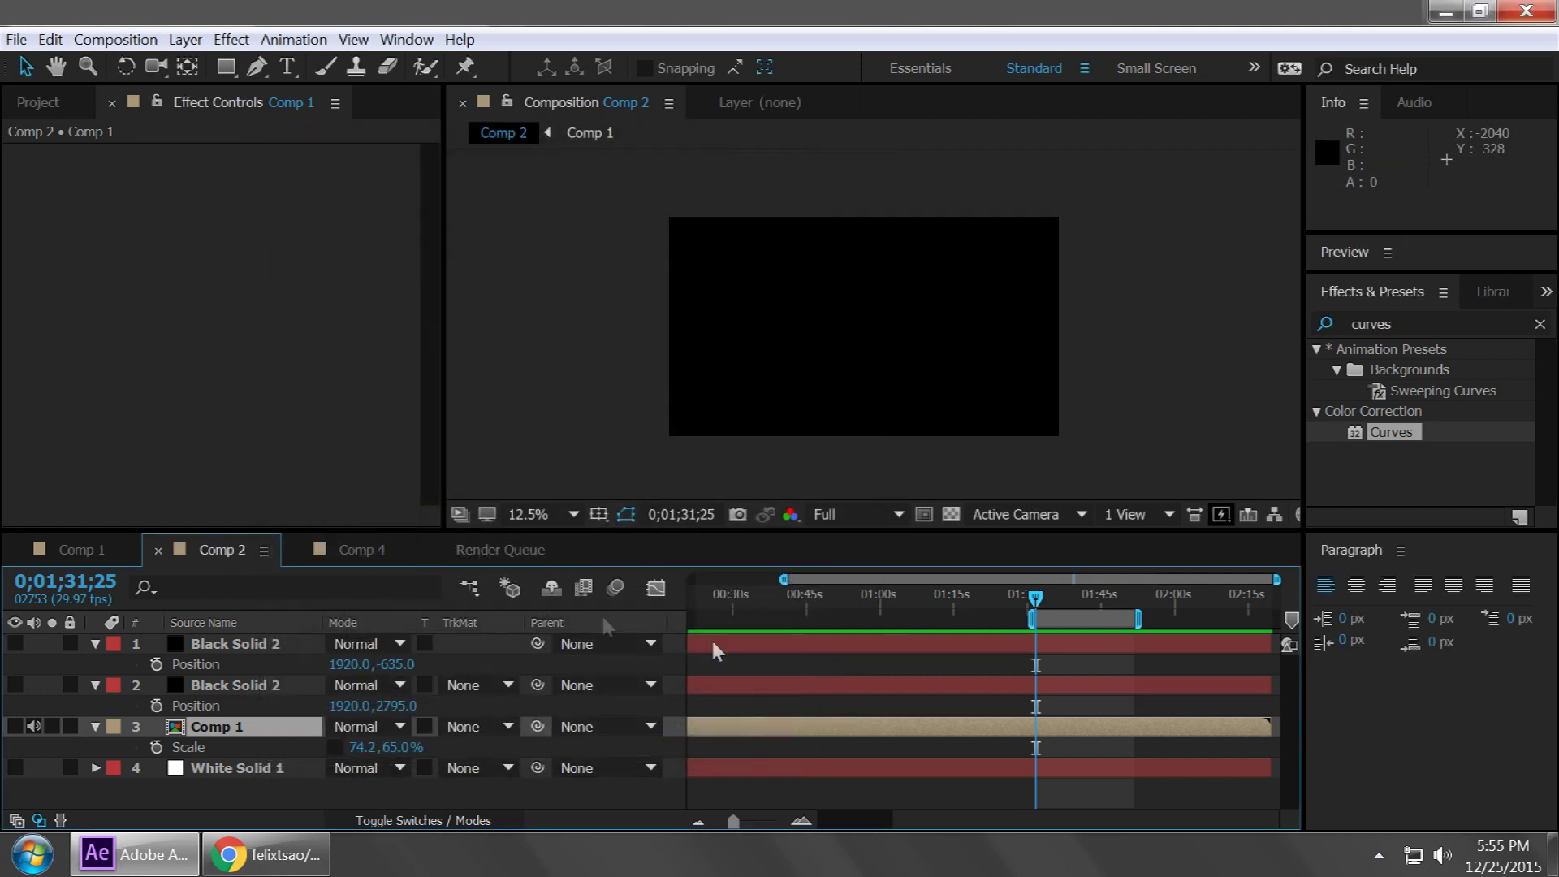
pyautogui.click(94, 549)
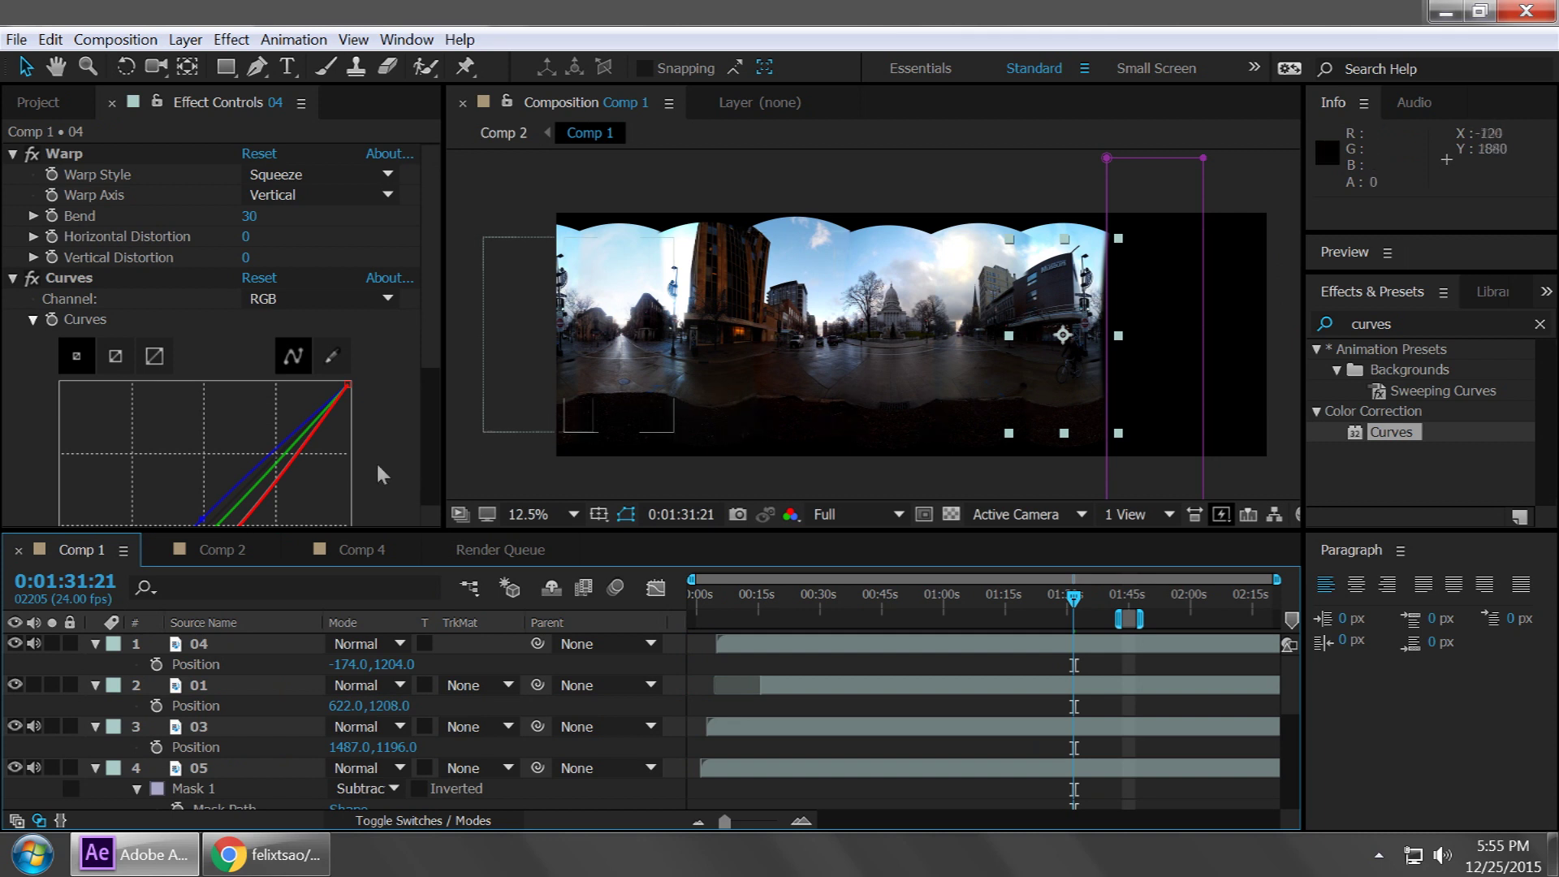
pyautogui.click(186, 560)
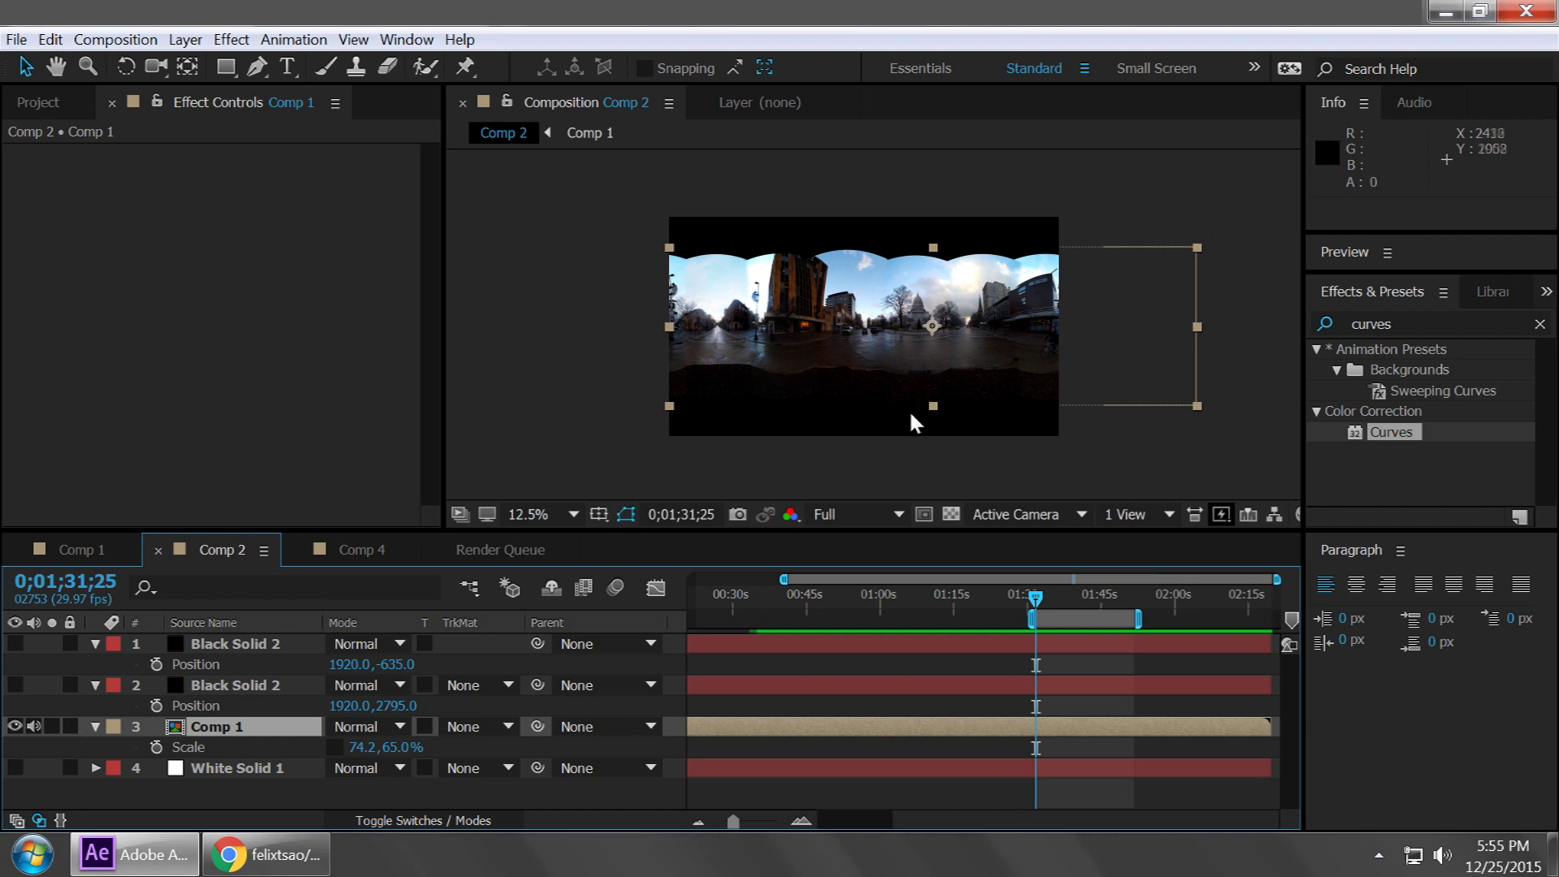
# Step: Set Comp 1's horizontal scale in Comp 2 to 59.2%
pyautogui.scroll(1, 912, 442)
pyautogui.scroll(-1, 913, 443)
pyautogui.scroll(1, 918, 459)
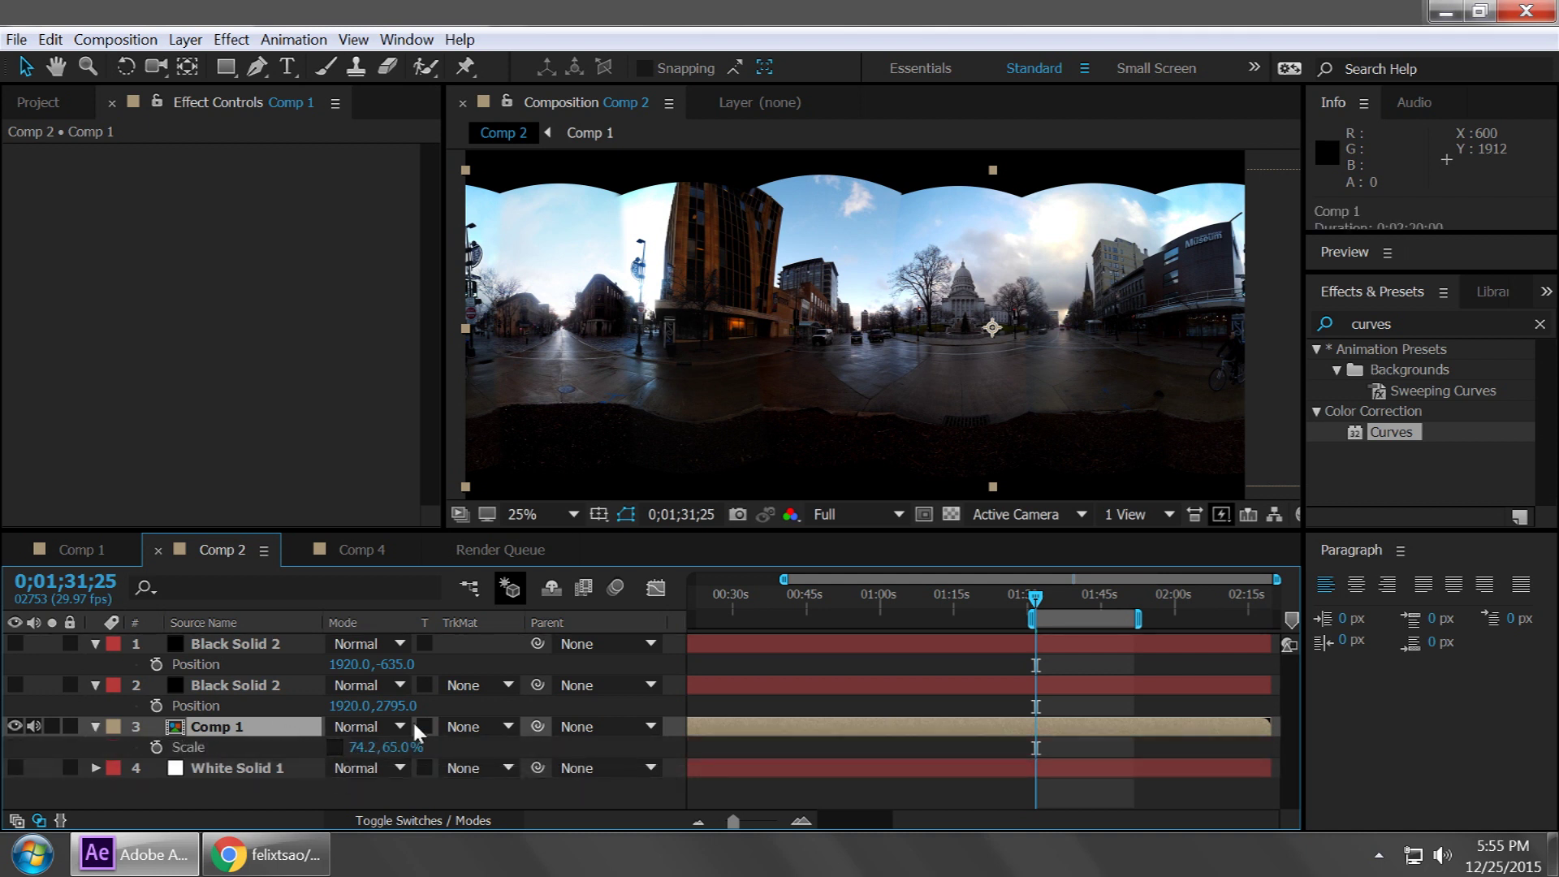
pyautogui.moveTo(362, 747); pyautogui.dragTo(336, 743)
# Step: Pan the zoomed-out viewer to centre the whole narrowed panorama
pyautogui.scroll(1, 588, 328)
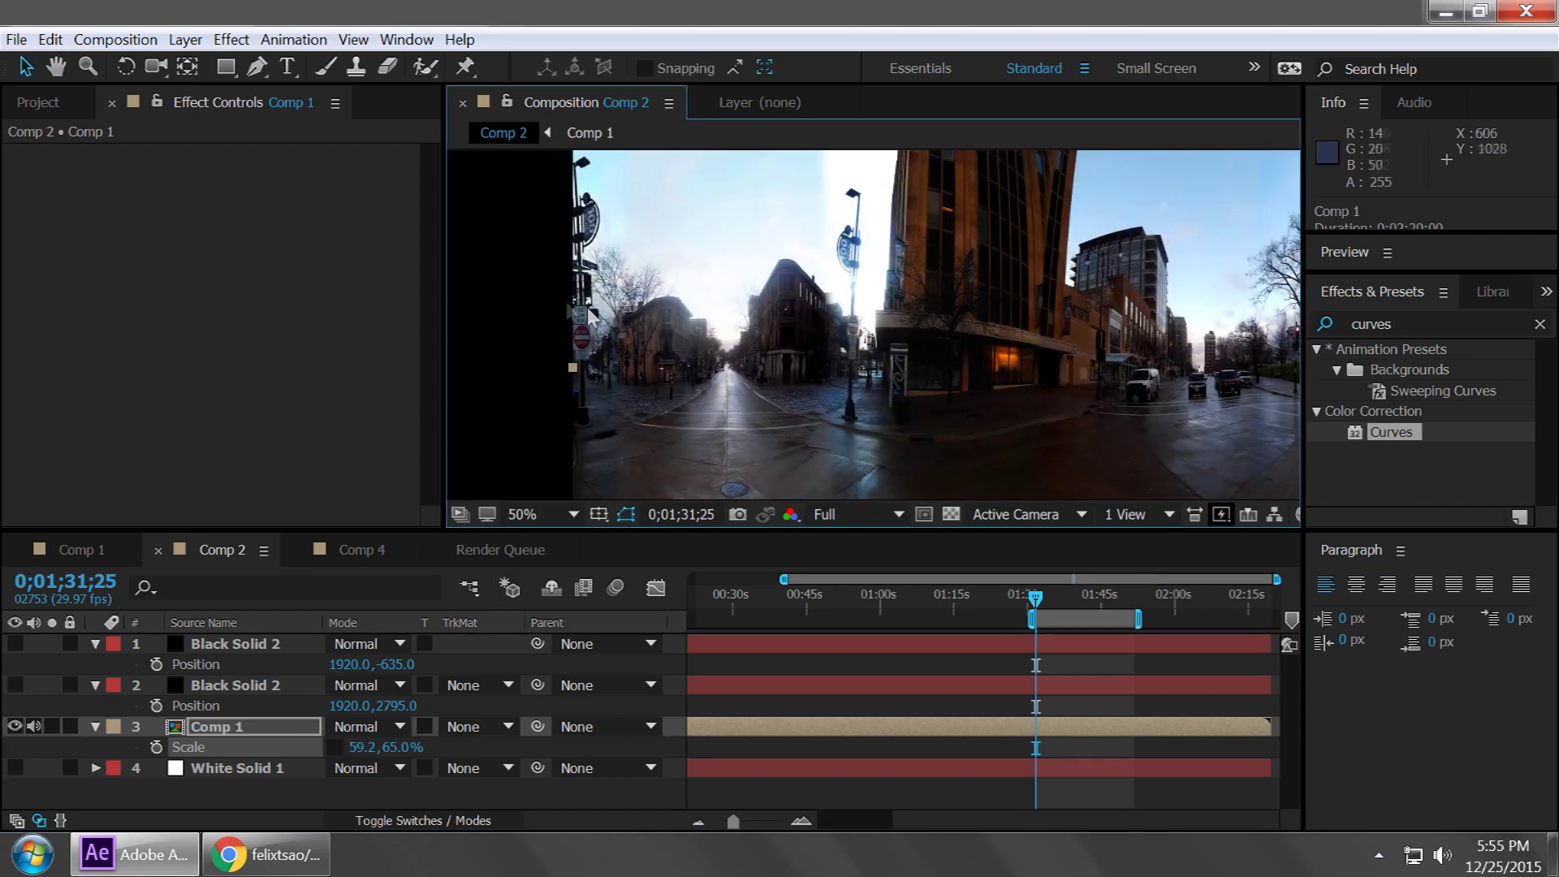
pyautogui.scroll(-1, 617, 345)
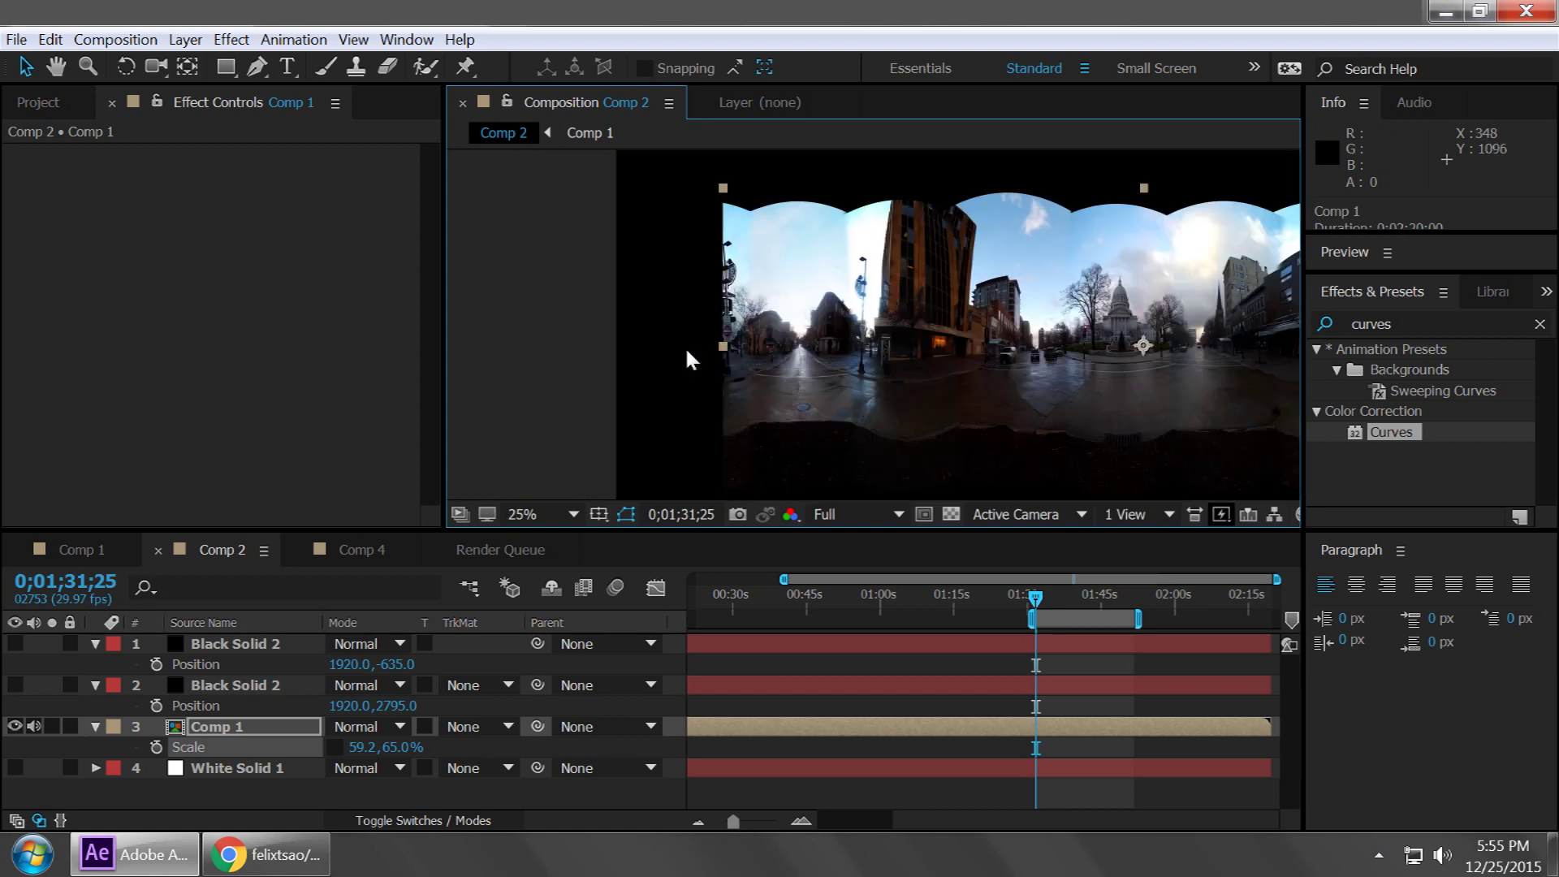
pyautogui.scroll(1, 674, 357)
pyautogui.scroll(1, 665, 370)
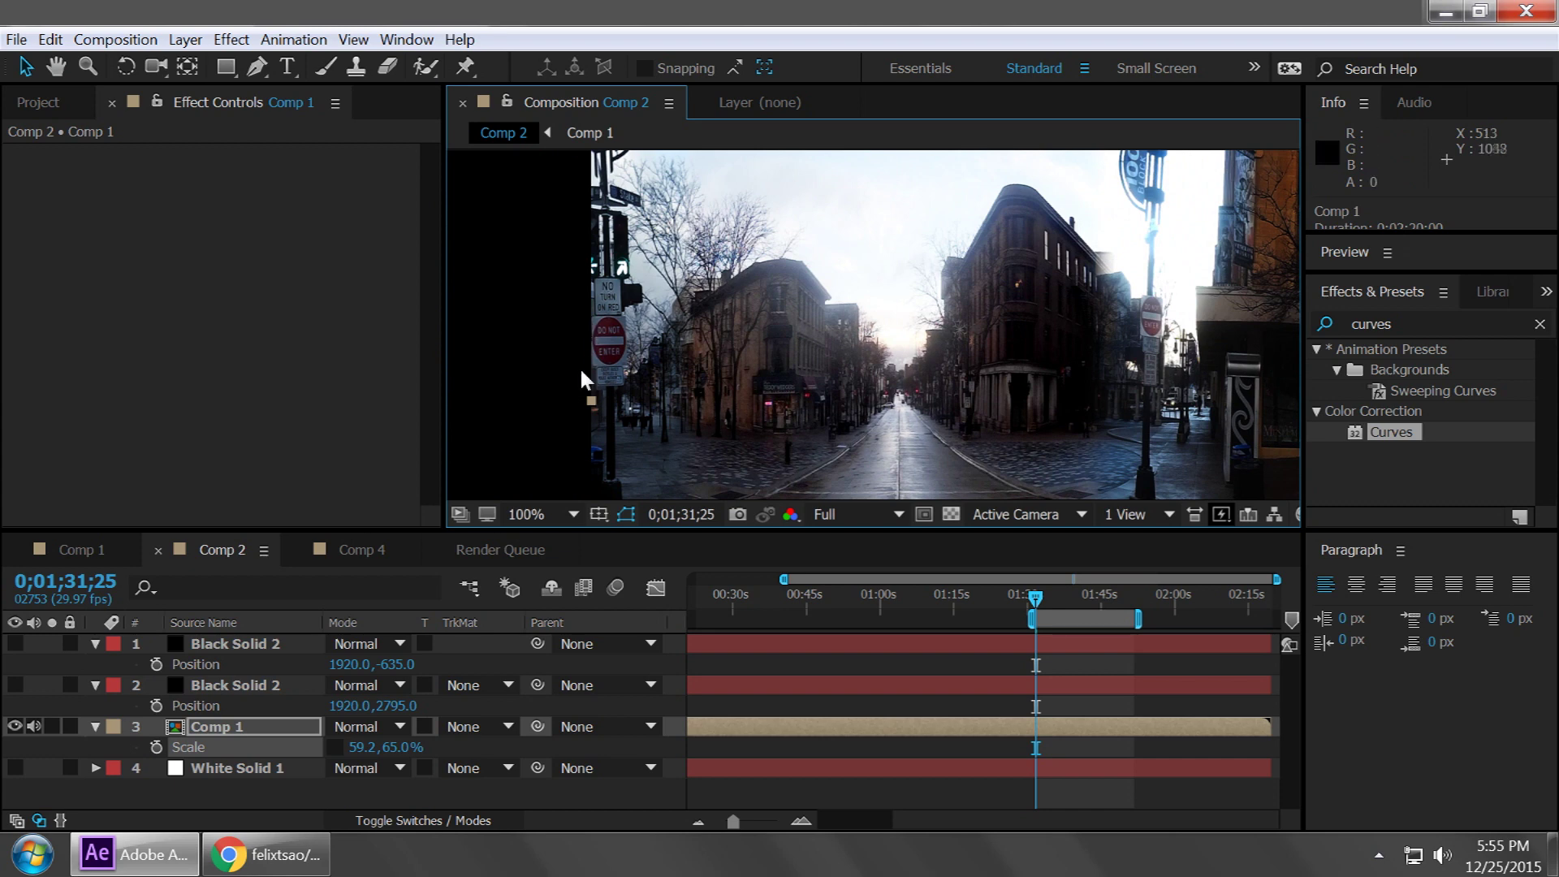
pyautogui.moveTo(1092, 357); pyautogui.dragTo(528, 361)
pyautogui.moveTo(1136, 385); pyautogui.dragTo(520, 374)
pyautogui.scroll(-1, 1063, 378)
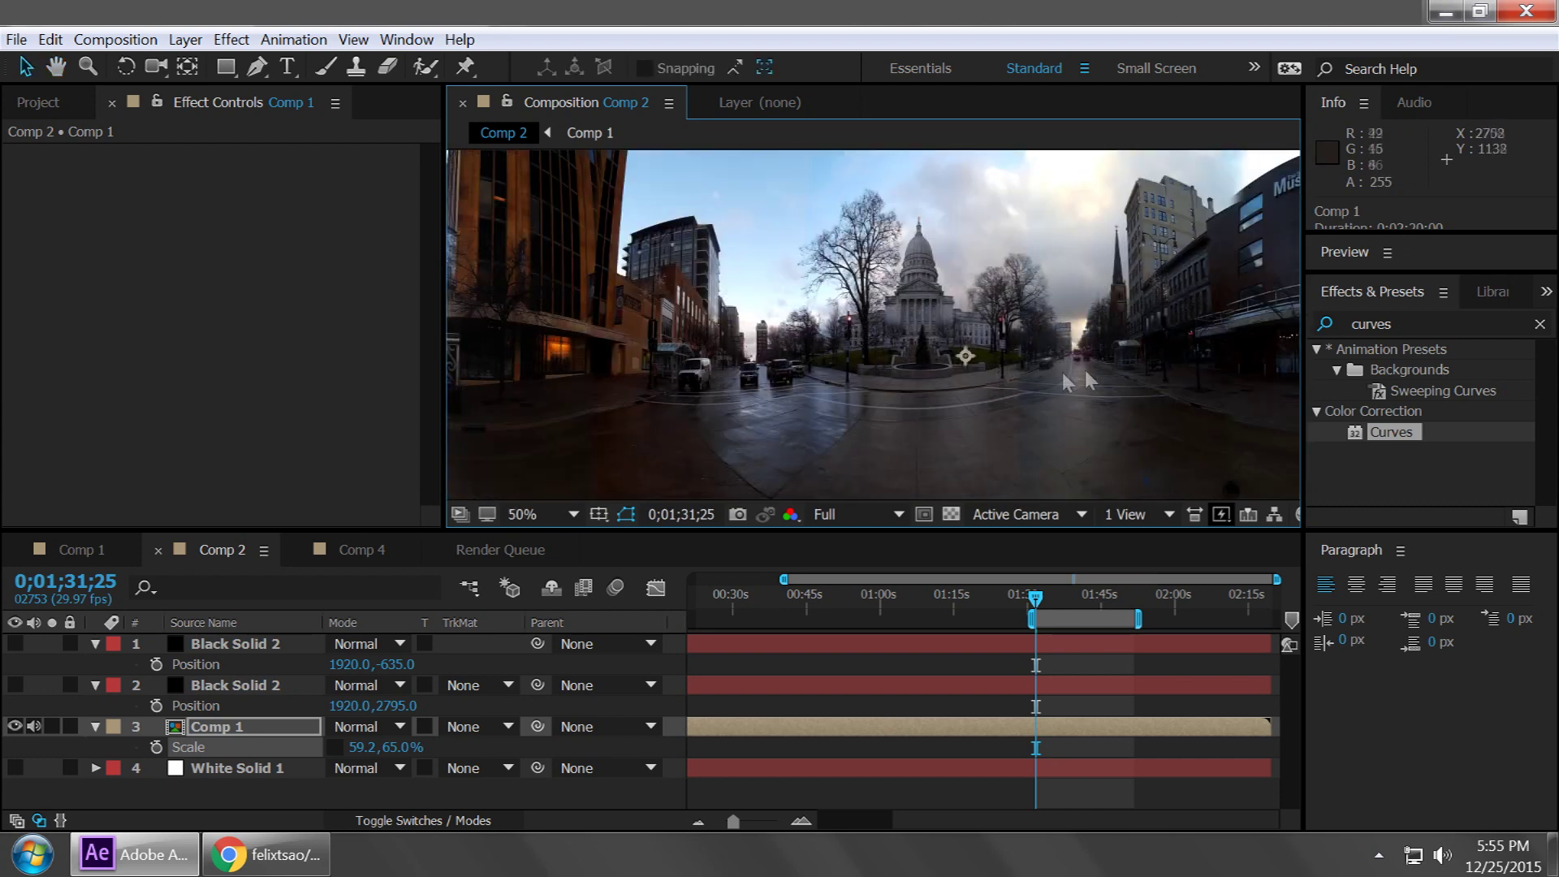
pyautogui.hscroll(5, 1068, 381)
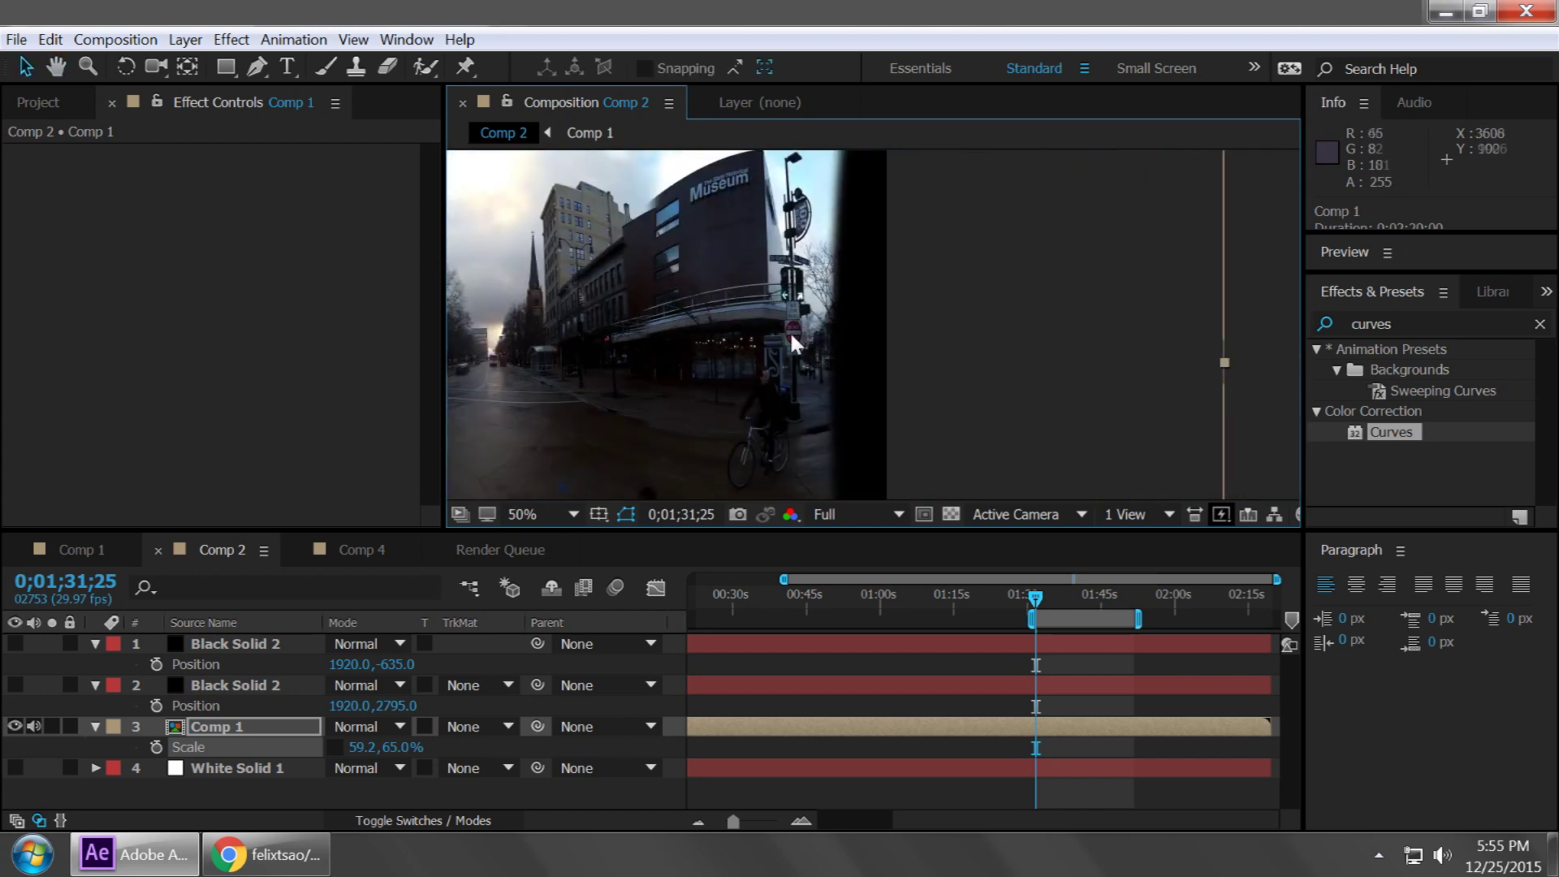
pyautogui.scroll(1, 789, 330)
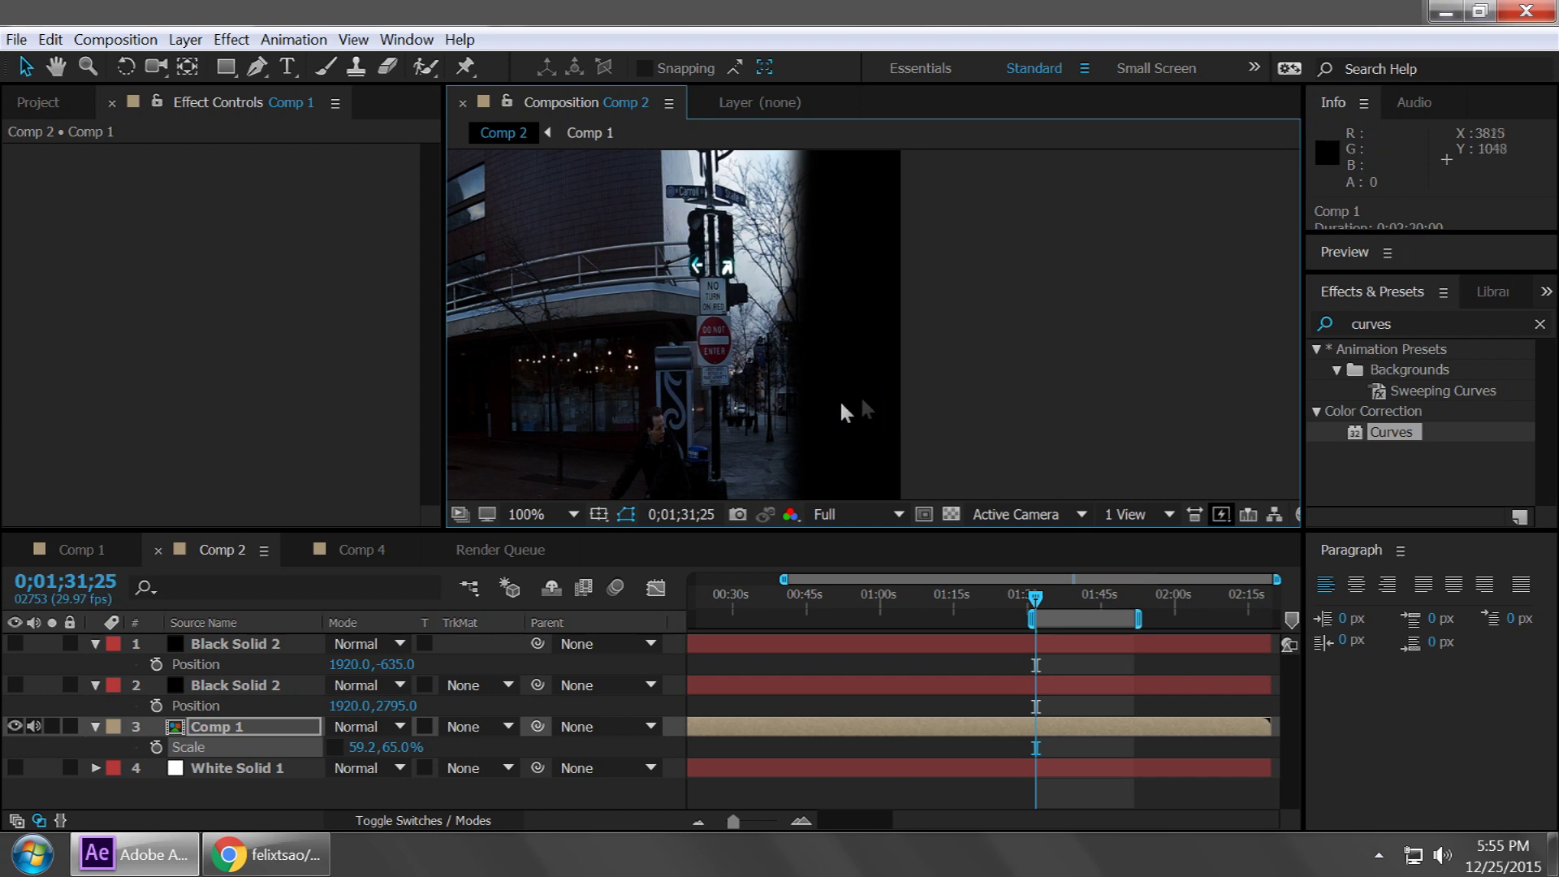
pyautogui.scroll(-2, 708, 353)
pyautogui.press('space')
pyautogui.moveTo(649, 345); pyautogui.dragTo(976, 357)
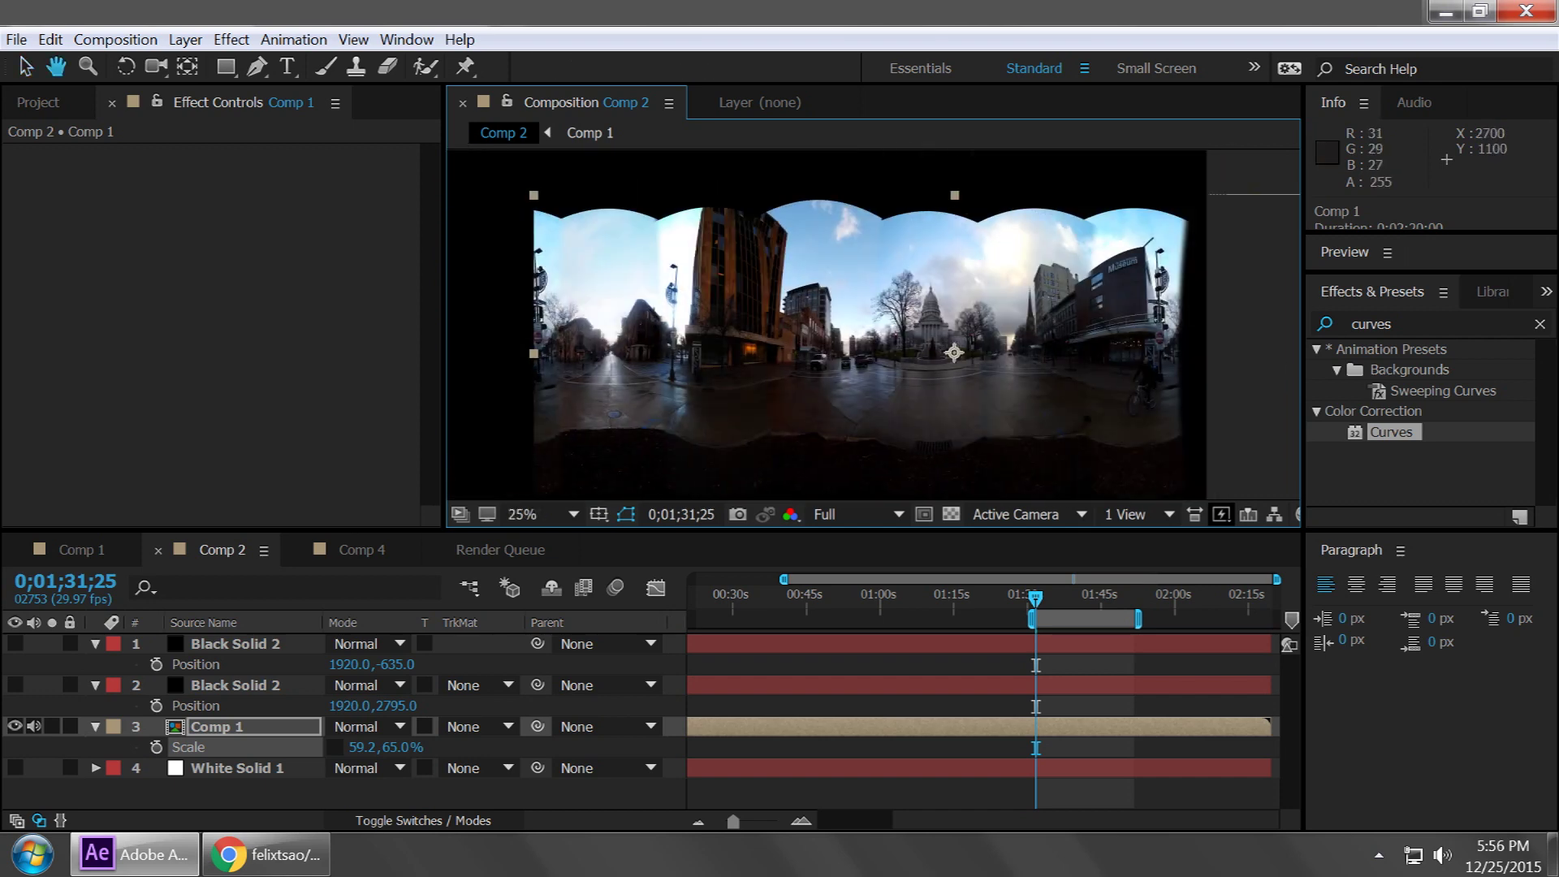
pyautogui.press('v')
pyautogui.click(358, 738)
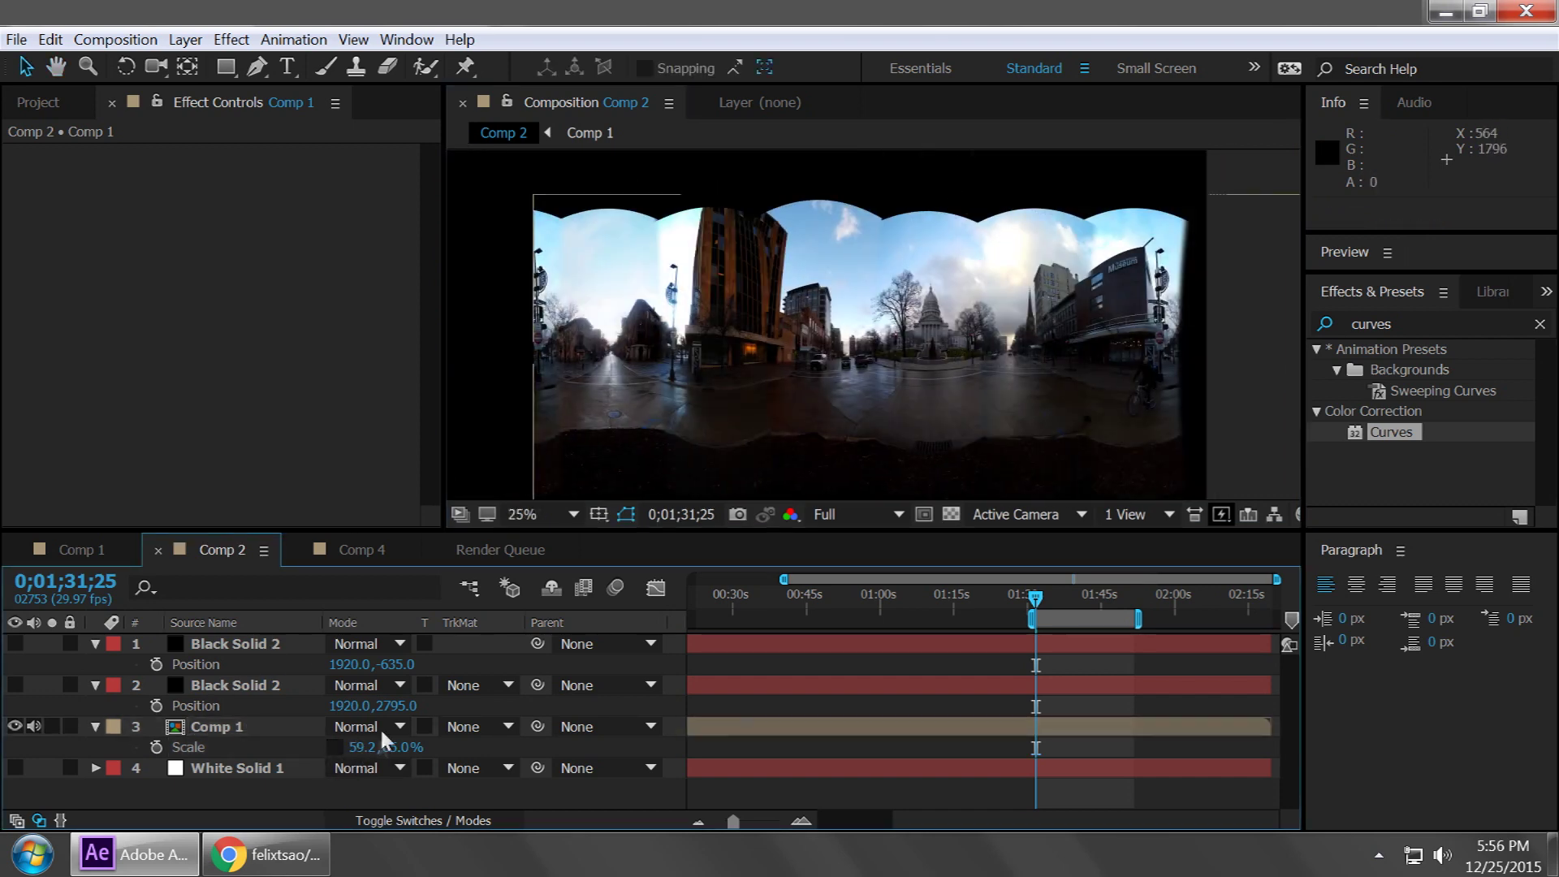
# Step: Undo the scale change, restoring Comp 1 to 74.2%, and check the panorama's edges
pyautogui.hotkey('ctrl', 'z')
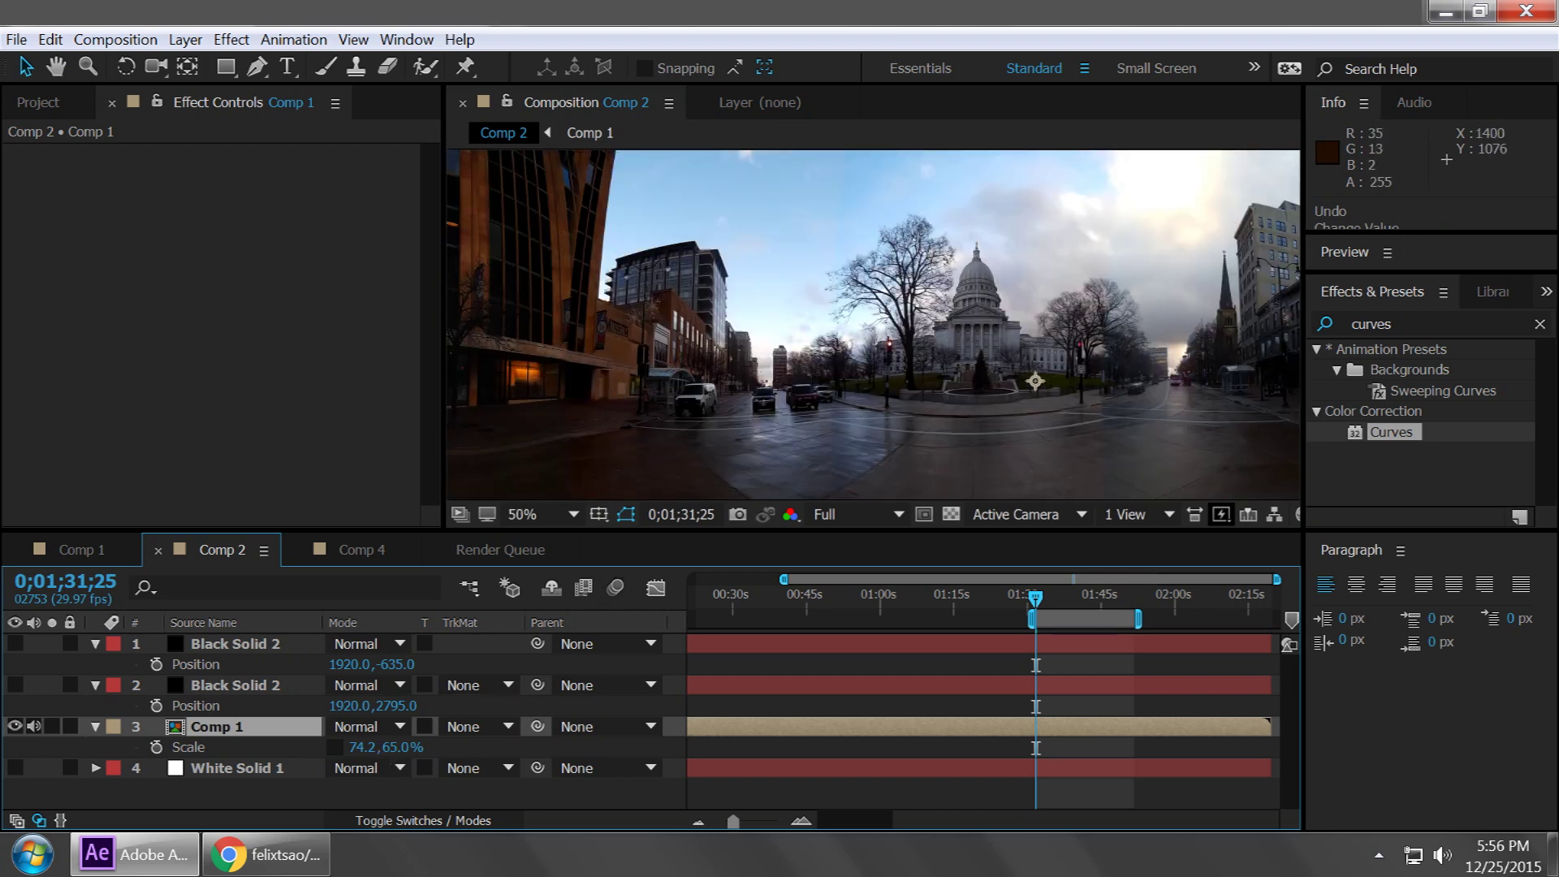
pyautogui.moveTo(626, 382); pyautogui.dragTo(1270, 343)
pyautogui.moveTo(838, 333); pyautogui.dragTo(824, 345)
pyautogui.press('v')
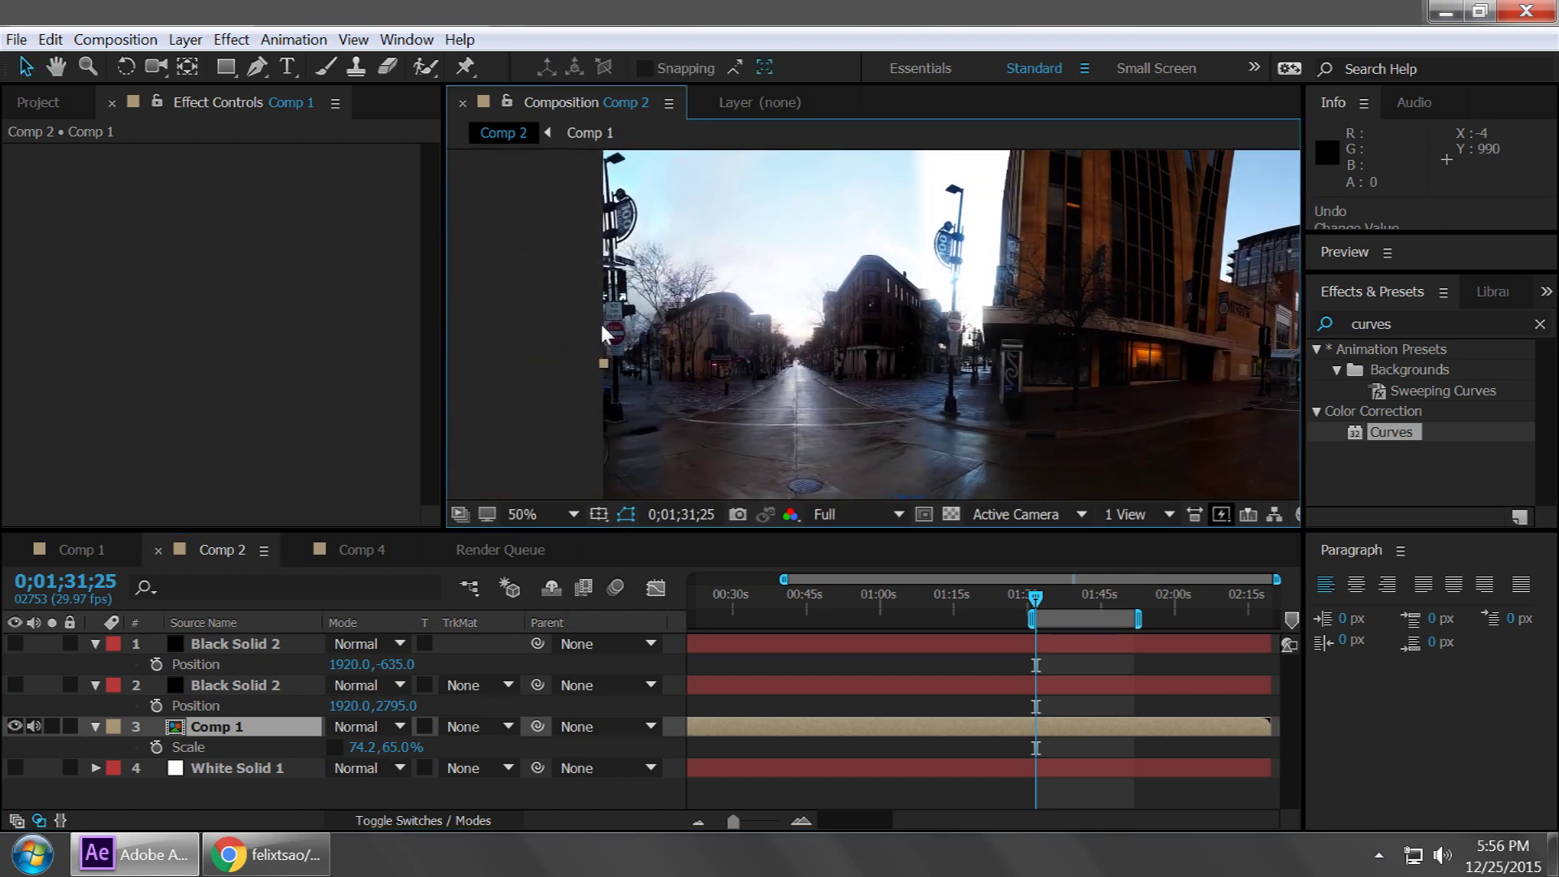
pyautogui.moveTo(958, 319); pyautogui.dragTo(528, 345)
pyautogui.moveTo(1243, 401); pyautogui.dragTo(408, 366)
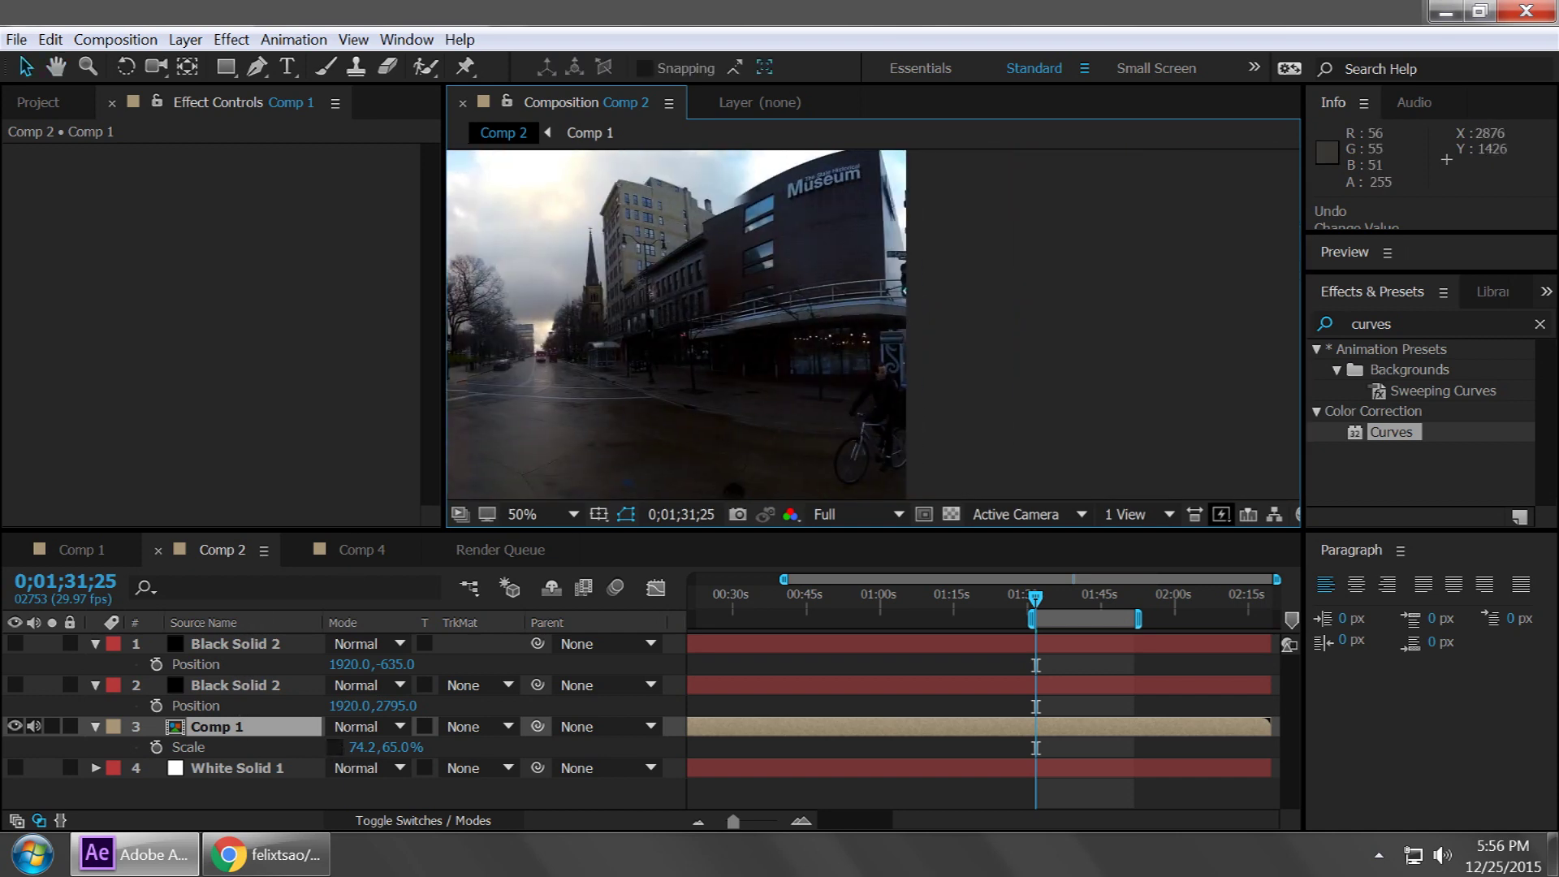
# Step: Set Comp 1's Position in Comp 2 to 2598.0, 1080.0
pyautogui.press('p')
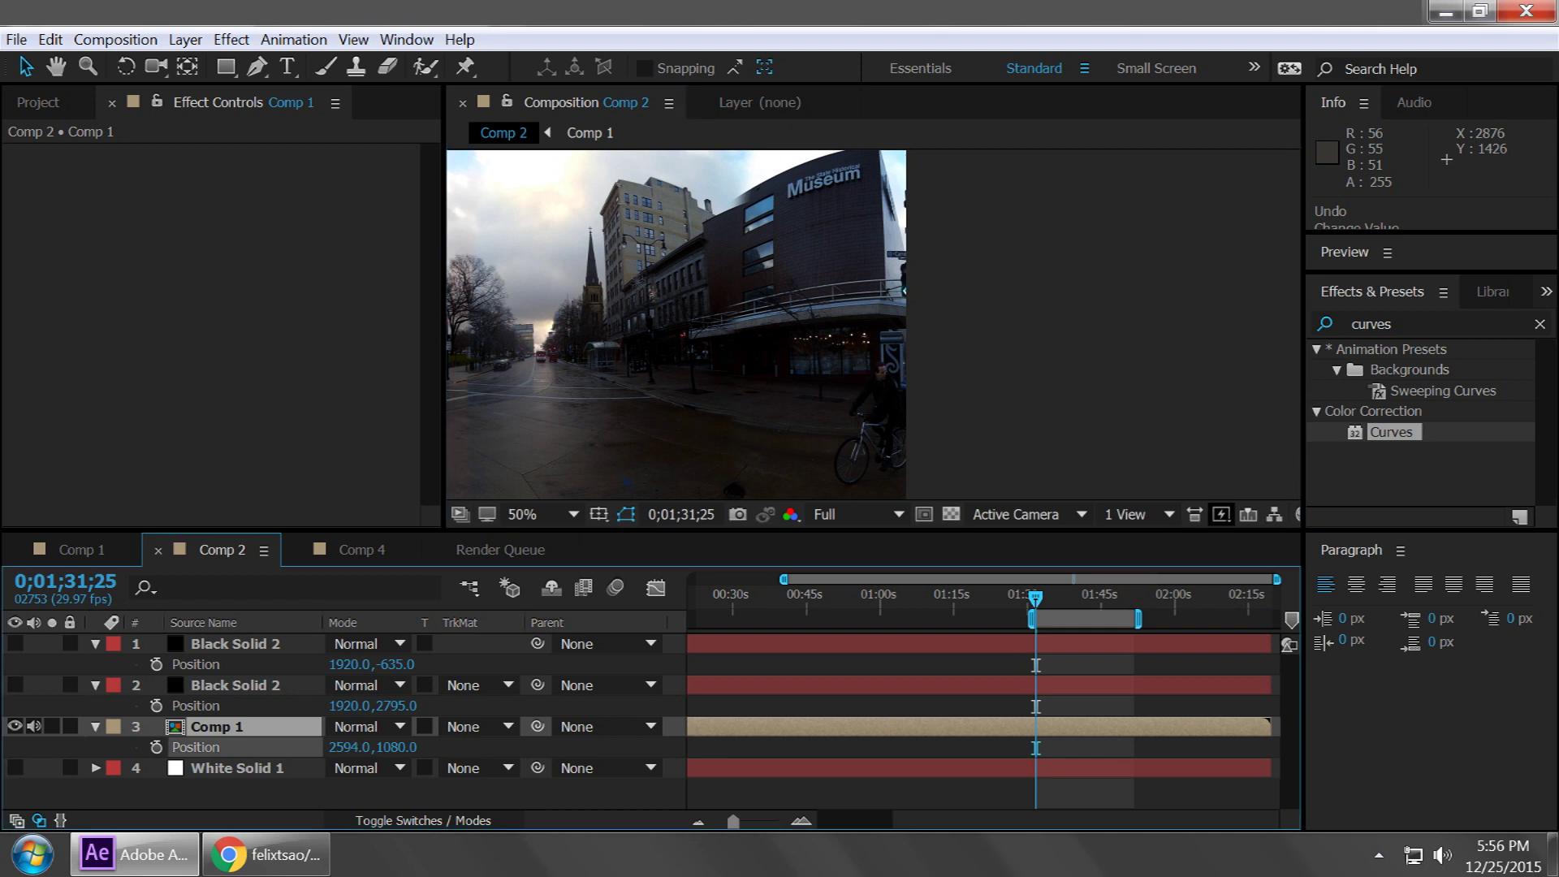
pyautogui.moveTo(345, 747); pyautogui.dragTo(310, 747)
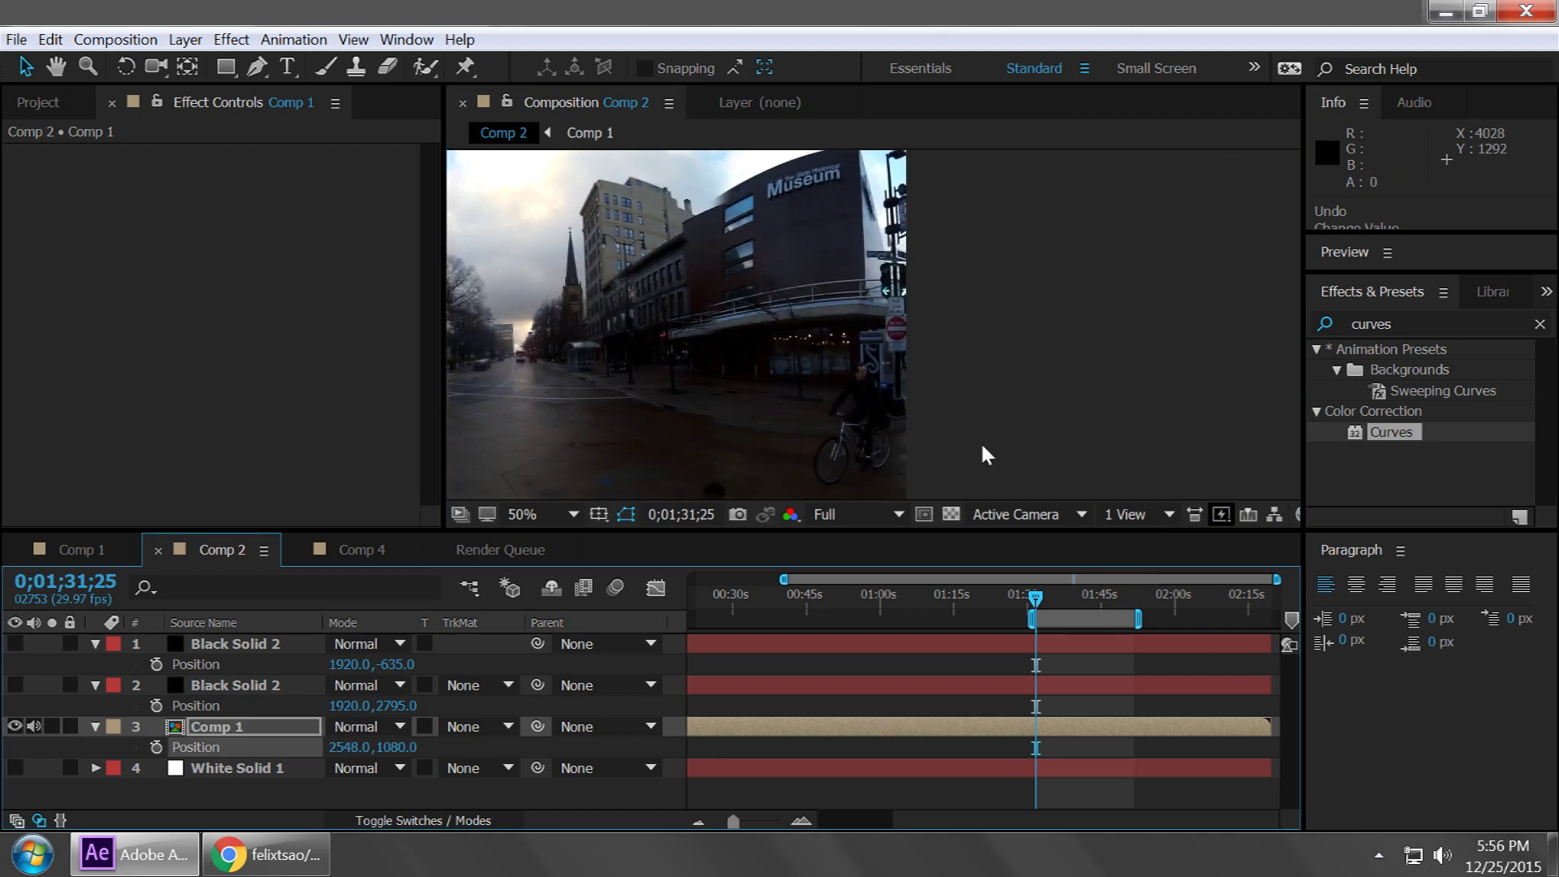
pyautogui.hotkey('shift', 'Right')
pyautogui.hotkey('shift', 'Right')
pyautogui.hotkey('shift', 'Right')
pyautogui.hotkey('shift', 'Right')
pyautogui.hotkey('shift', 'Right')
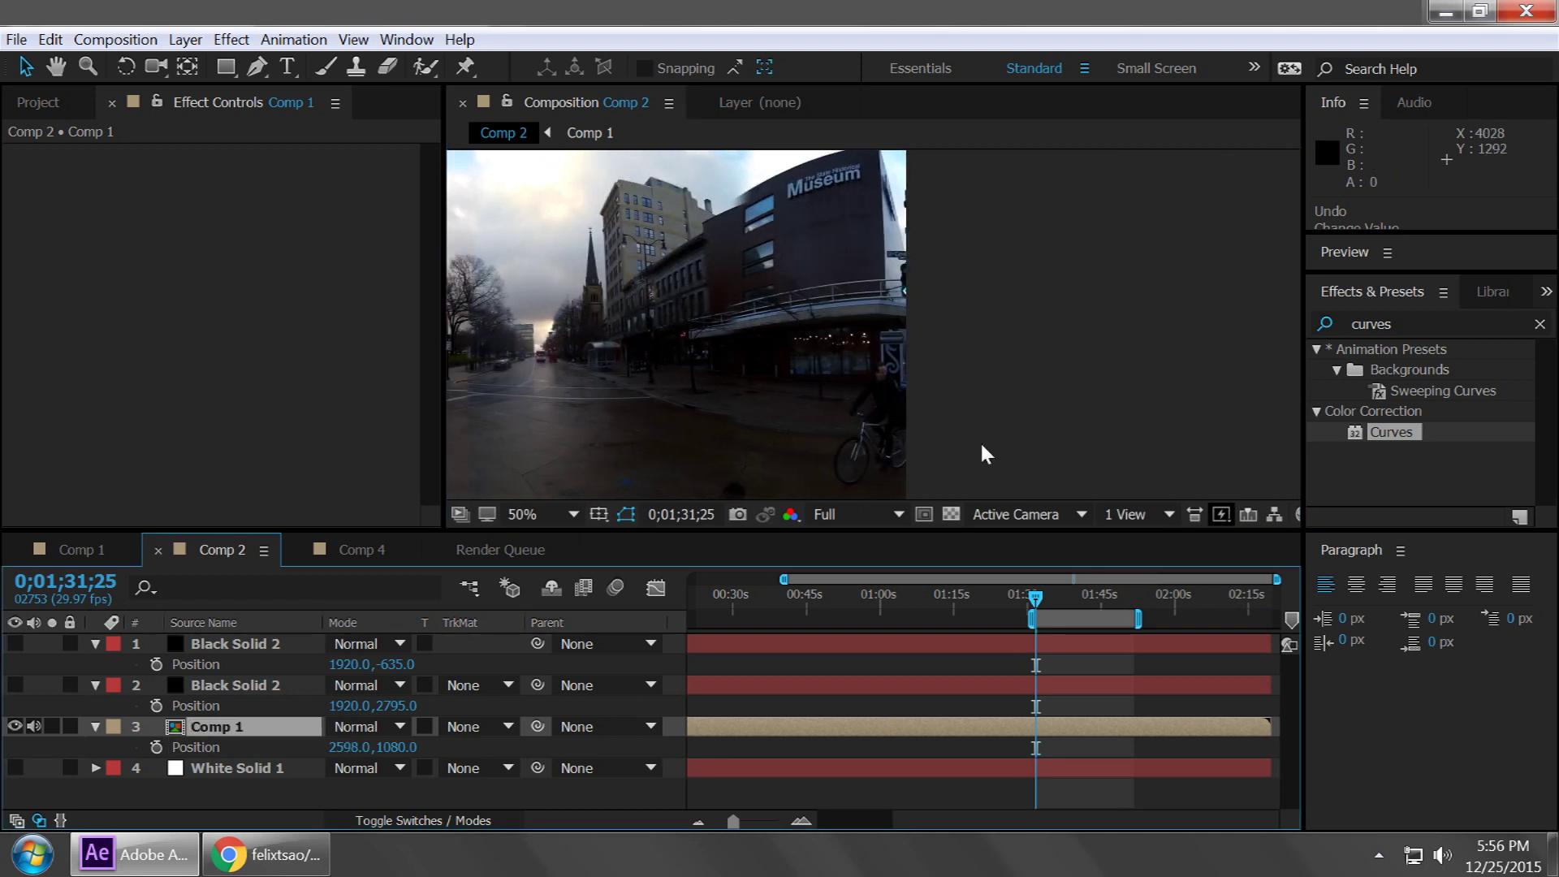
# Step: Zoom out over the repositioned panorama and make White Solid 1 visible behind it
pyautogui.scroll(-2, 755, 374)
pyautogui.press('space')
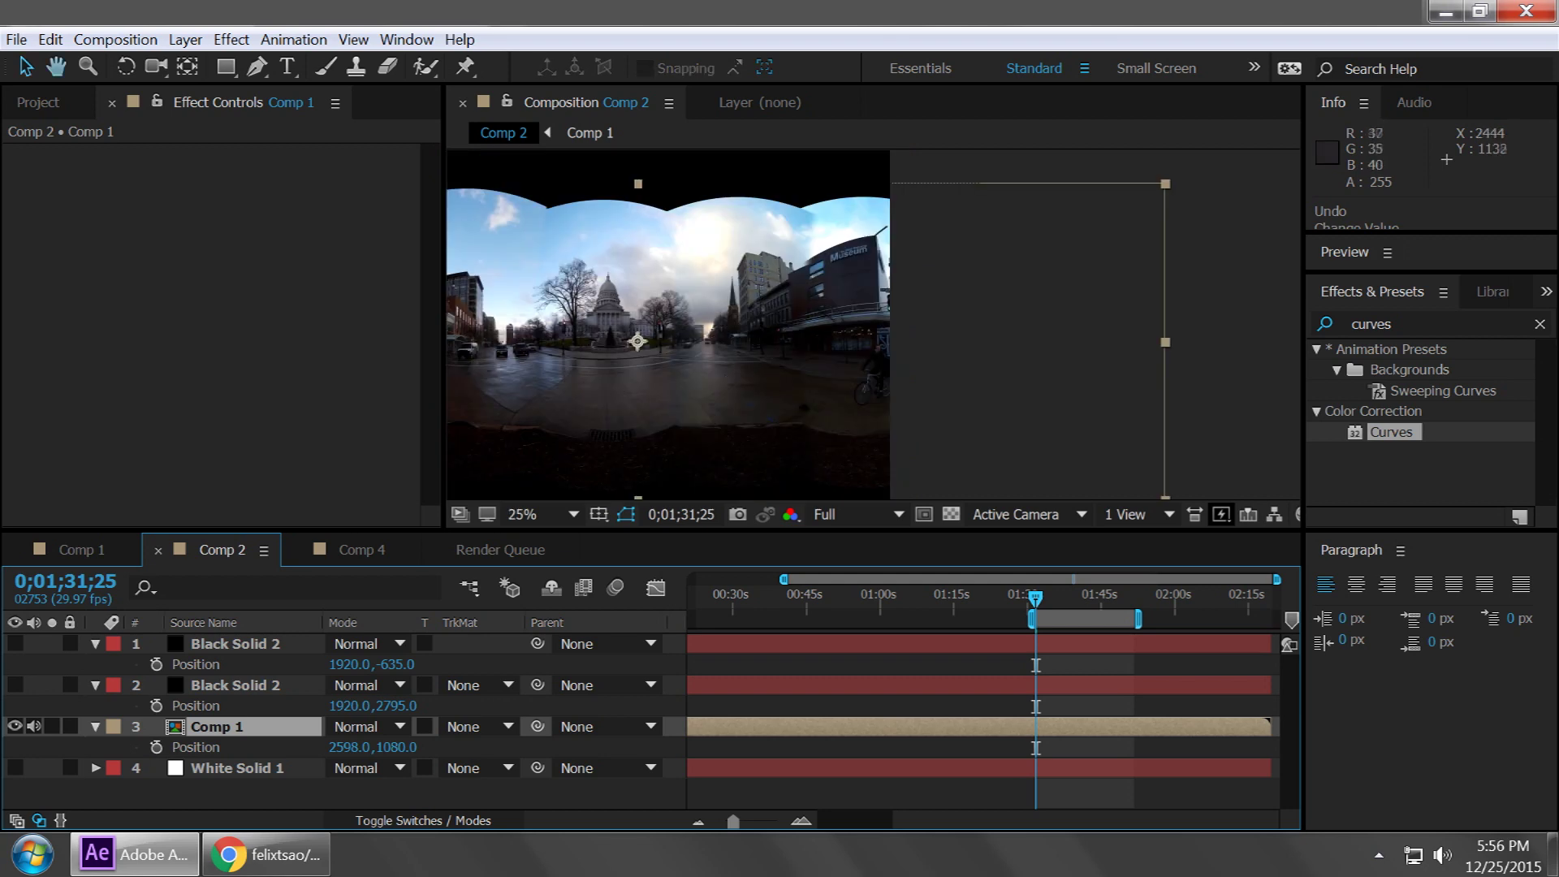
pyautogui.moveTo(611, 372); pyautogui.dragTo(989, 375)
pyautogui.press('v')
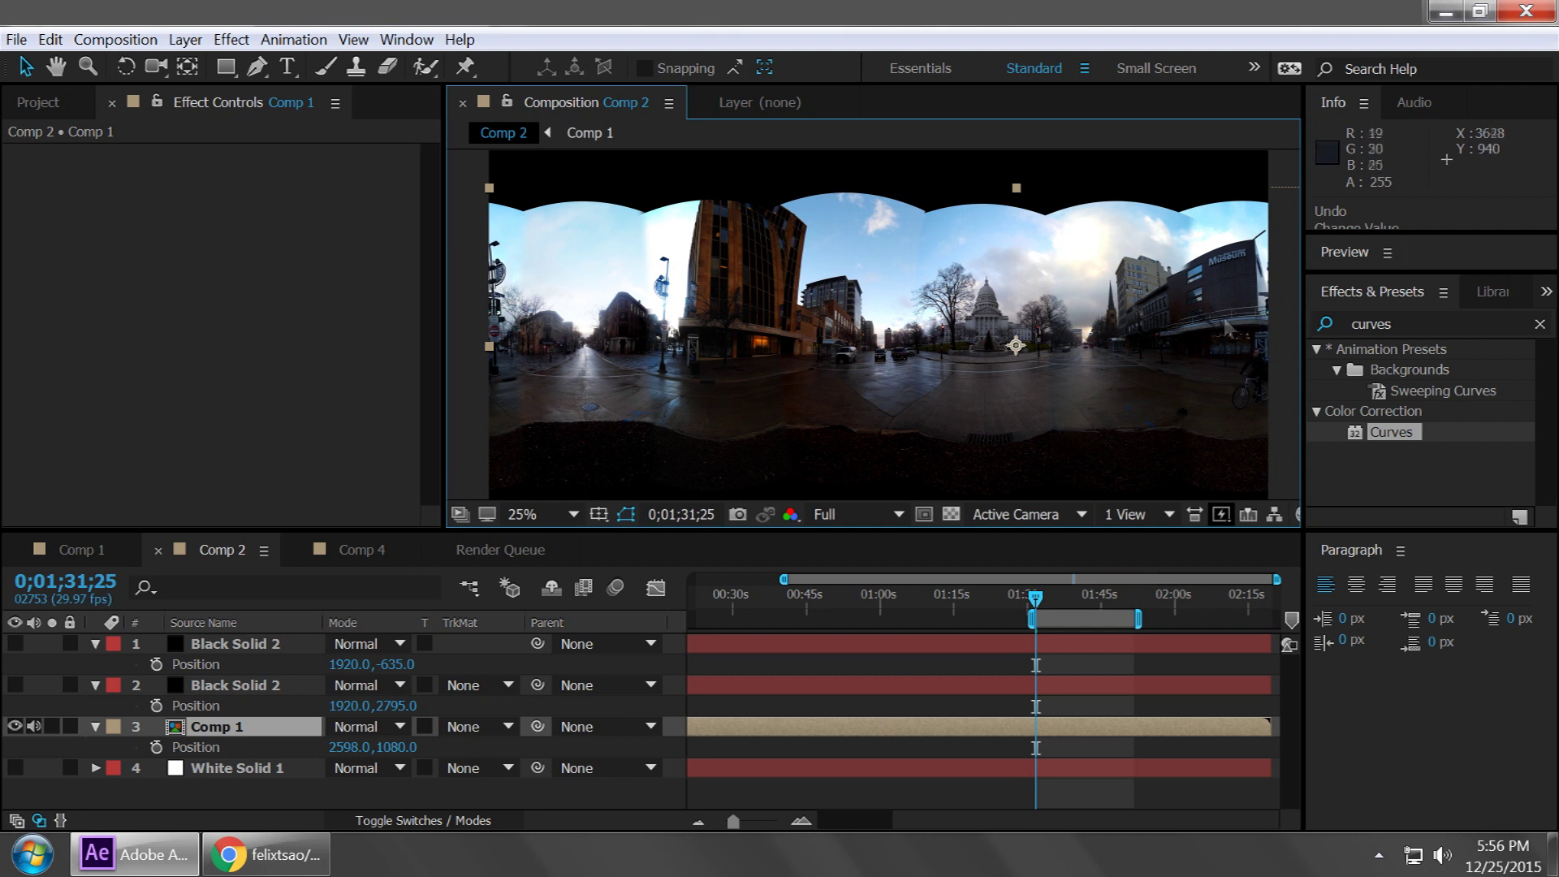
pyautogui.press('space')
pyautogui.moveTo(1029, 189); pyautogui.dragTo(918, 188)
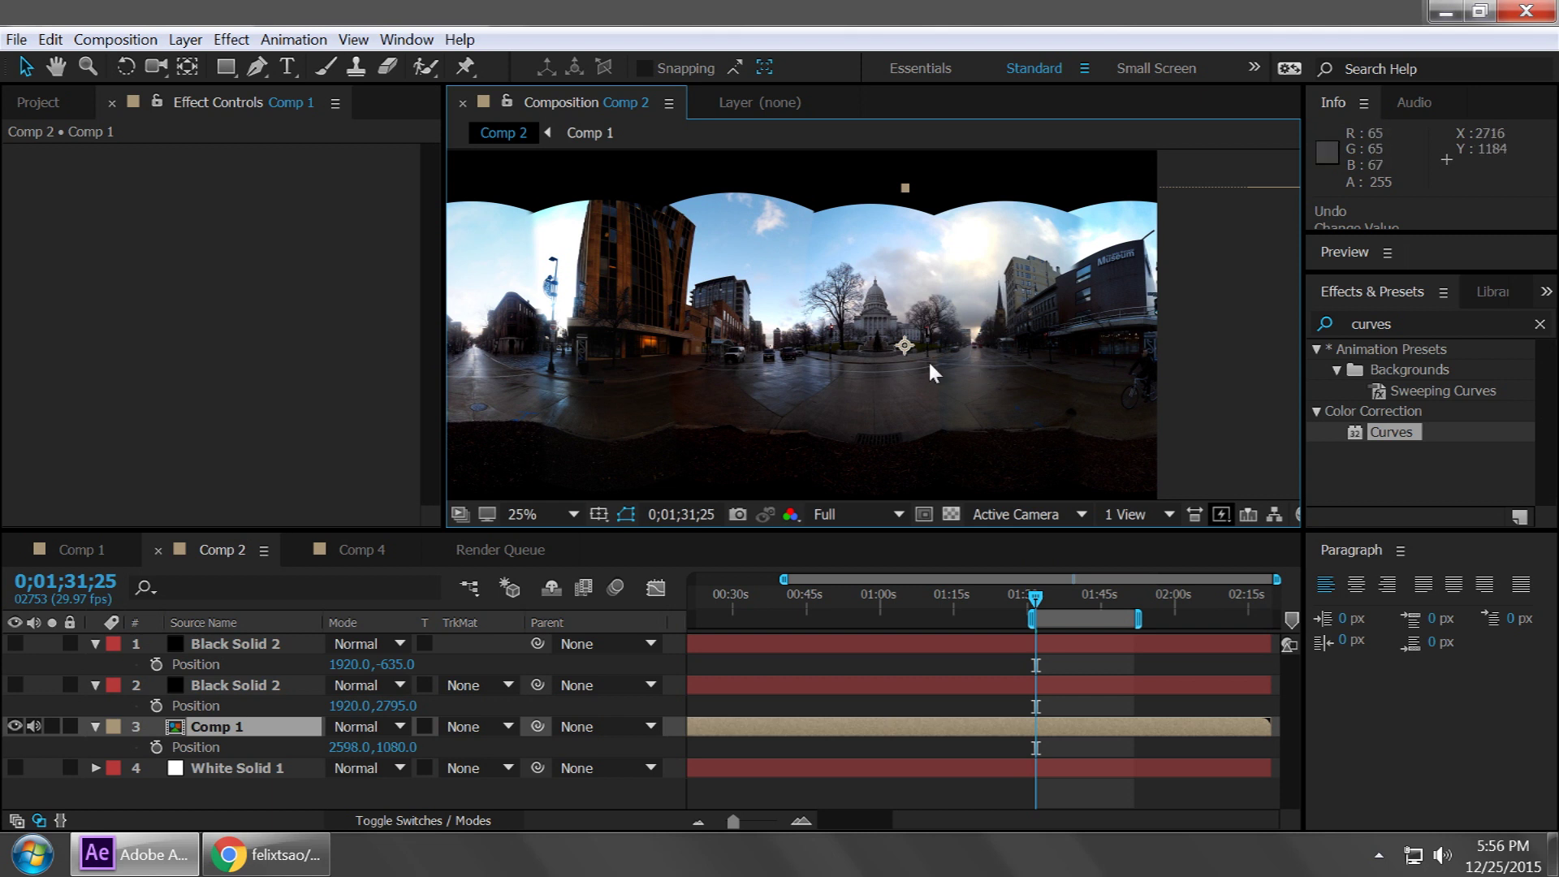
pyautogui.press(',')
pyautogui.scroll(1, 907, 374)
pyautogui.press('space')
pyautogui.moveTo(810, 384); pyautogui.dragTo(900, 360)
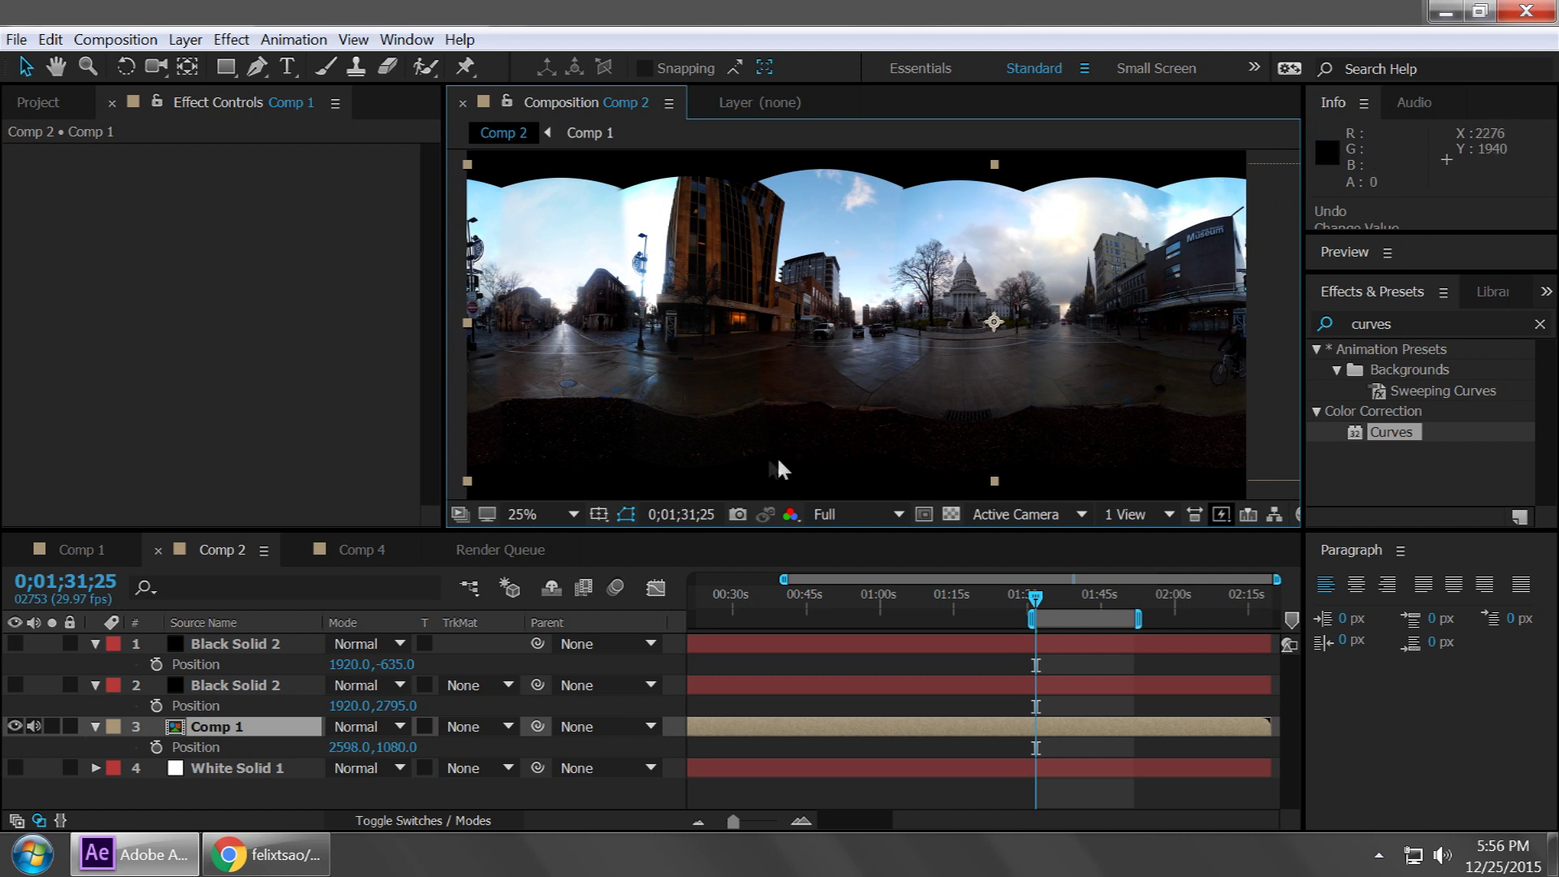
pyautogui.click(15, 767)
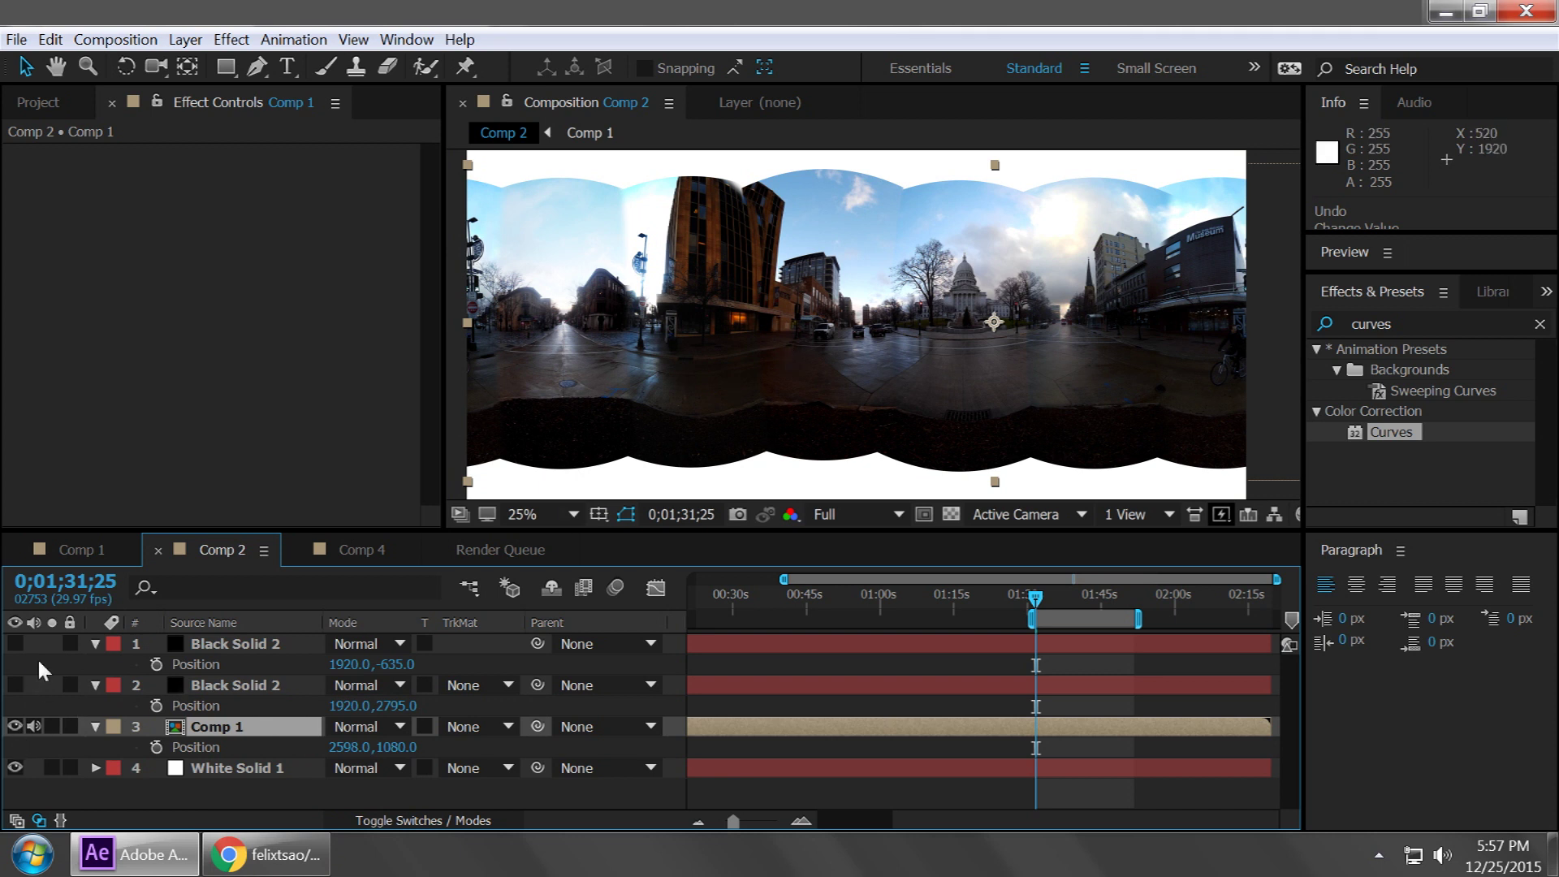
# Step: Toggle White Solid 1 off and on, then show Black Solid 2 over the edges
pyautogui.click(15, 768)
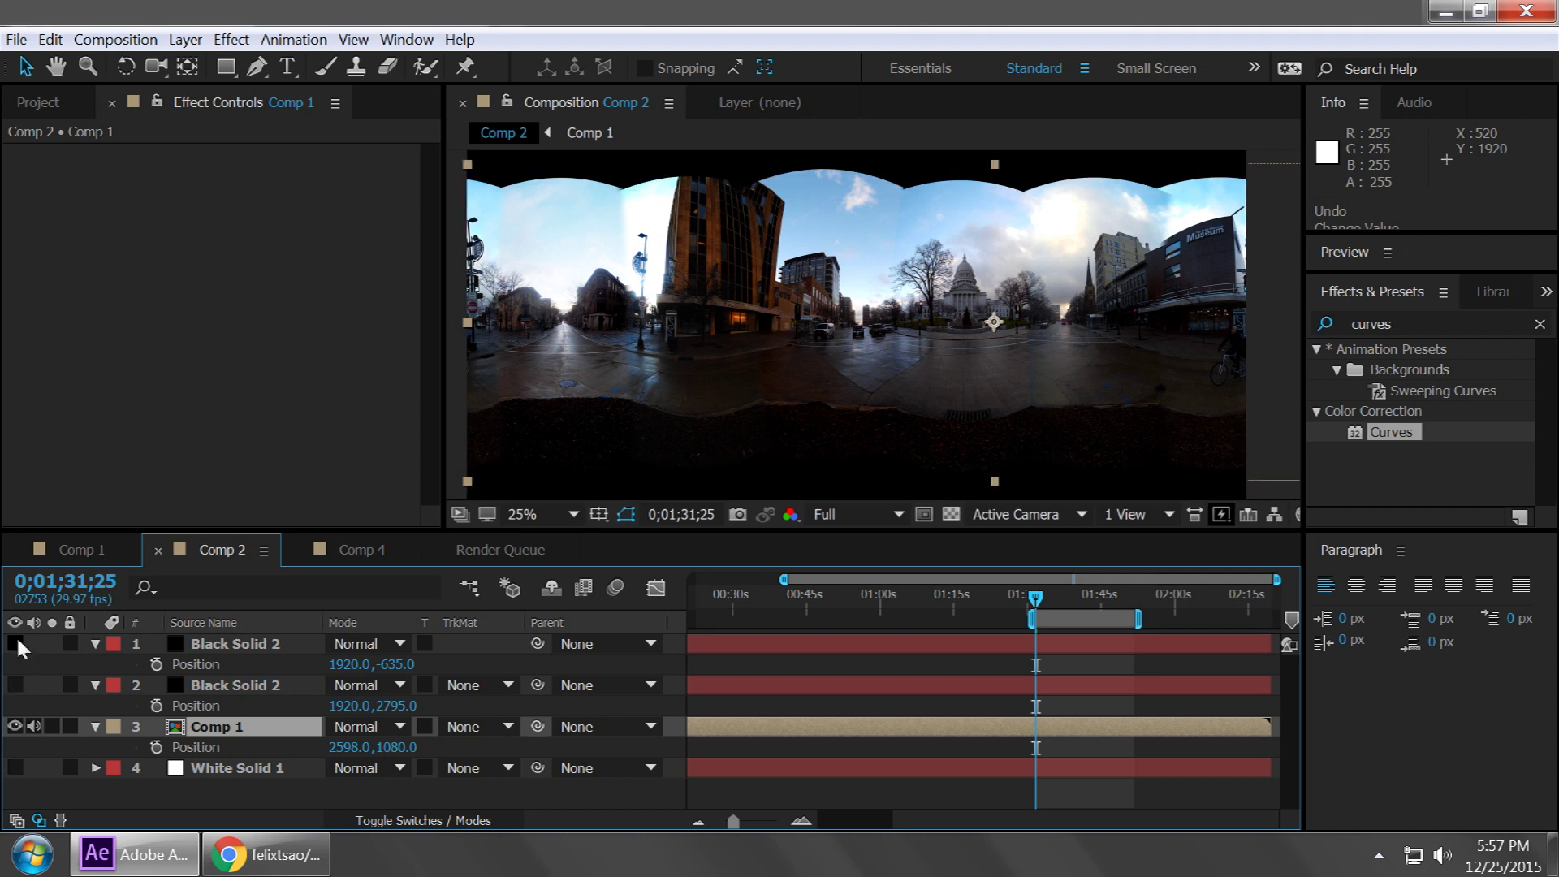
pyautogui.click(14, 767)
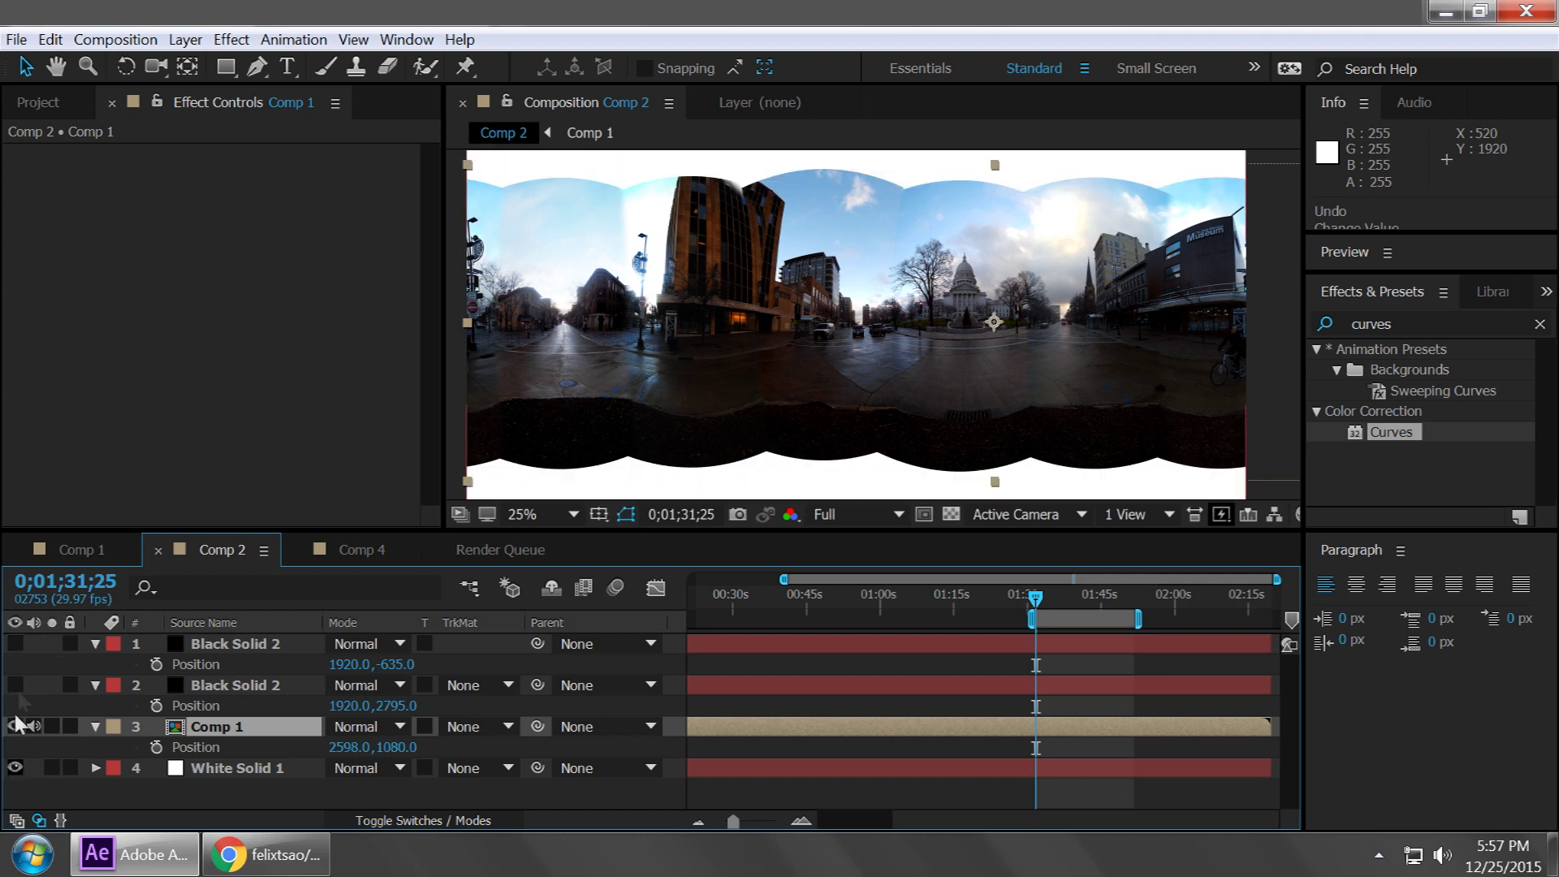
pyautogui.click(15, 685)
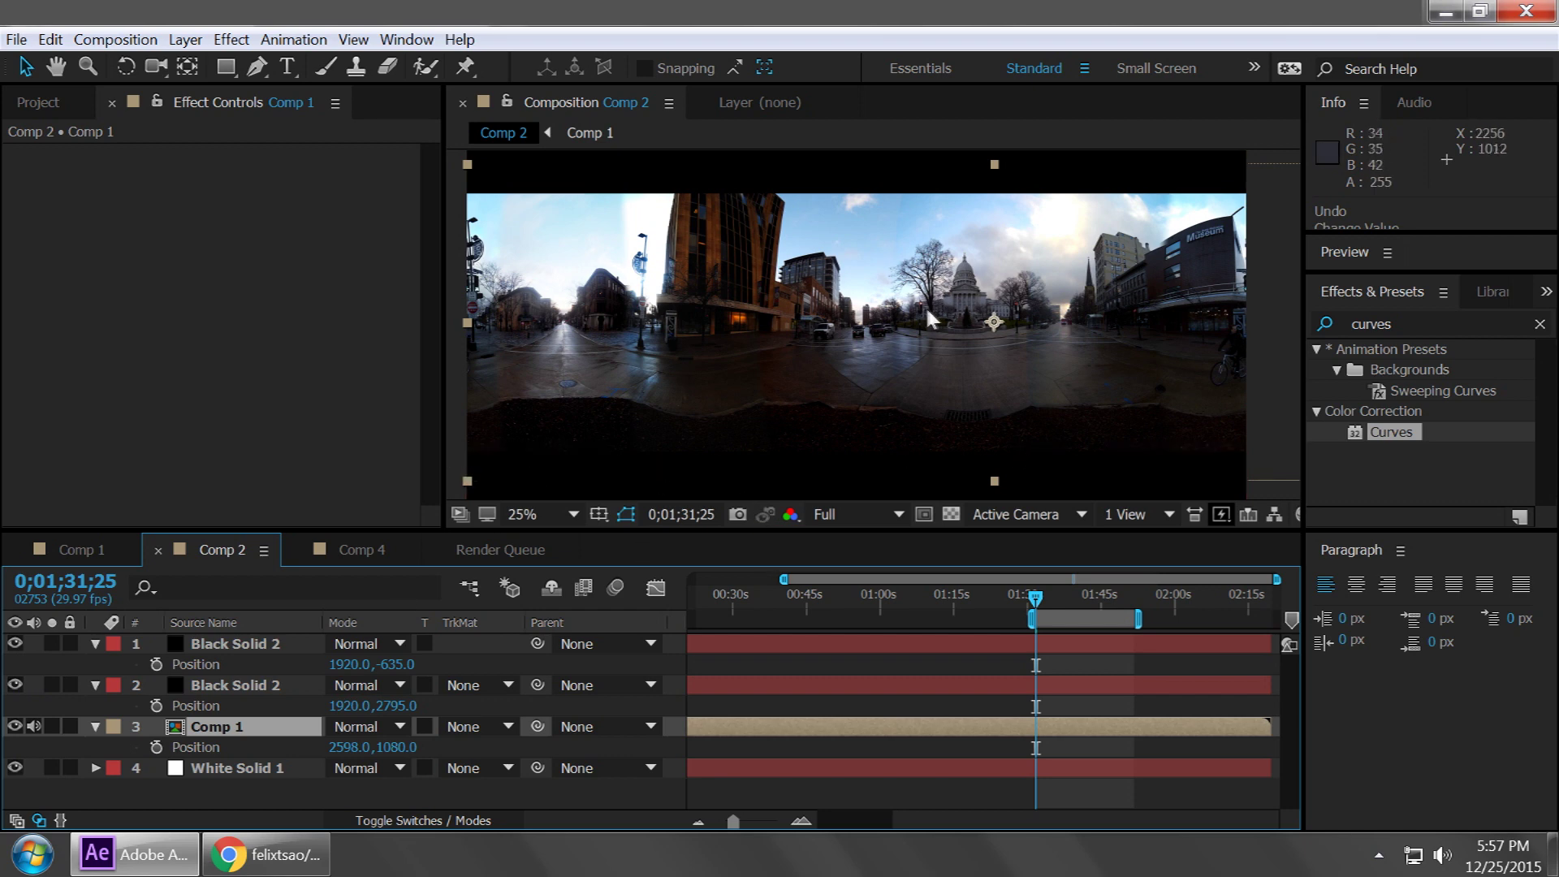
# Step: Zoom and pan around Comp 2 to check the black bands hiding the wavy edges
pyautogui.press(',')
pyautogui.press('.')
pyautogui.press('space')
pyautogui.moveTo(877, 360); pyautogui.dragTo(956, 370)
pyautogui.press('v')
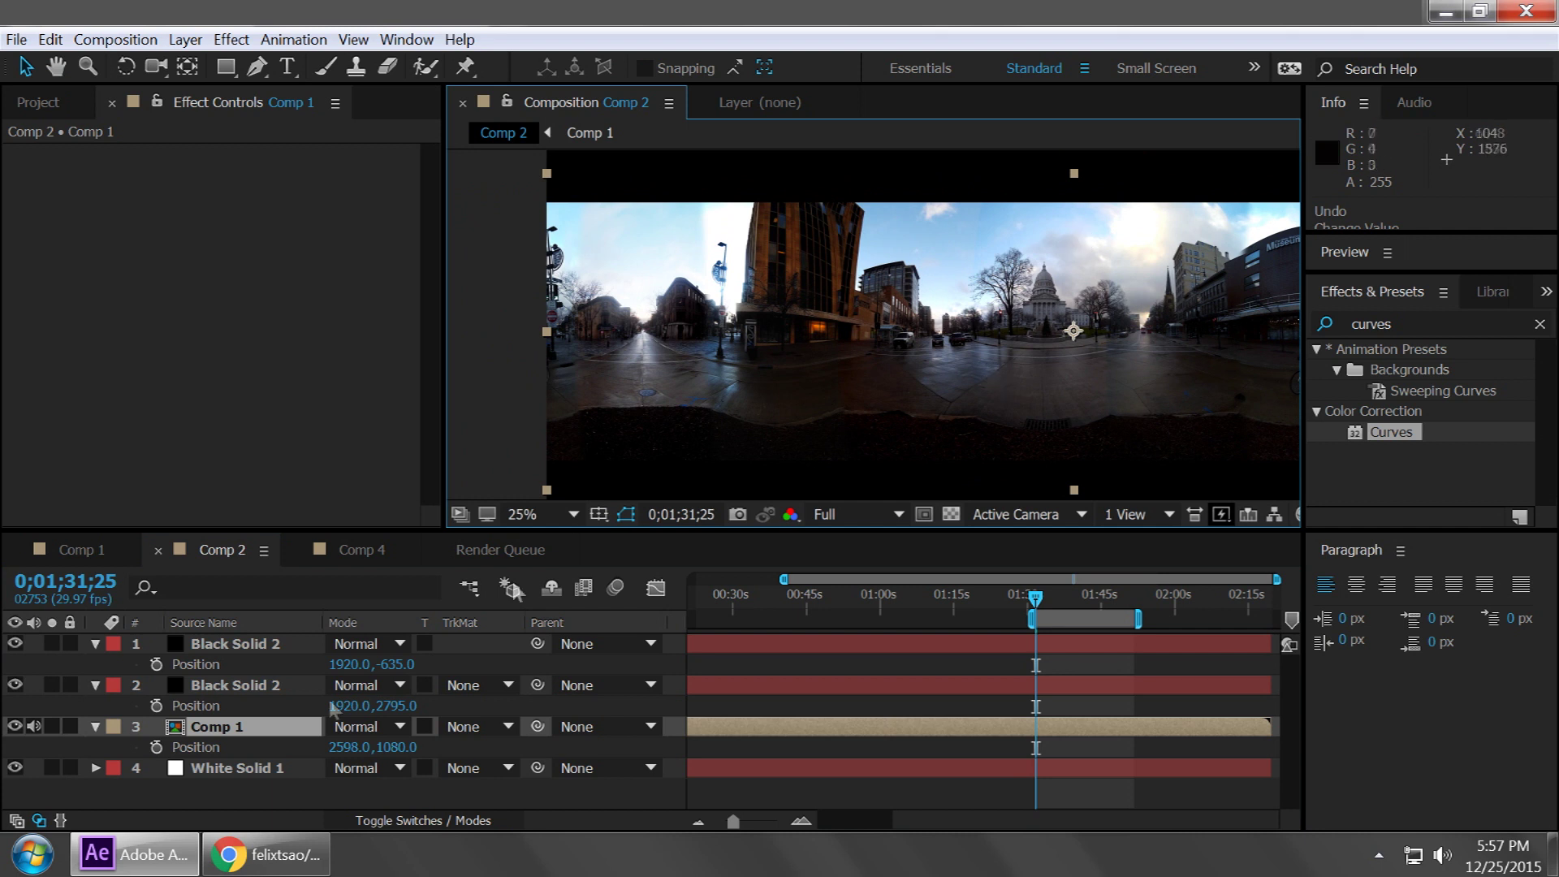
pyautogui.press(',')
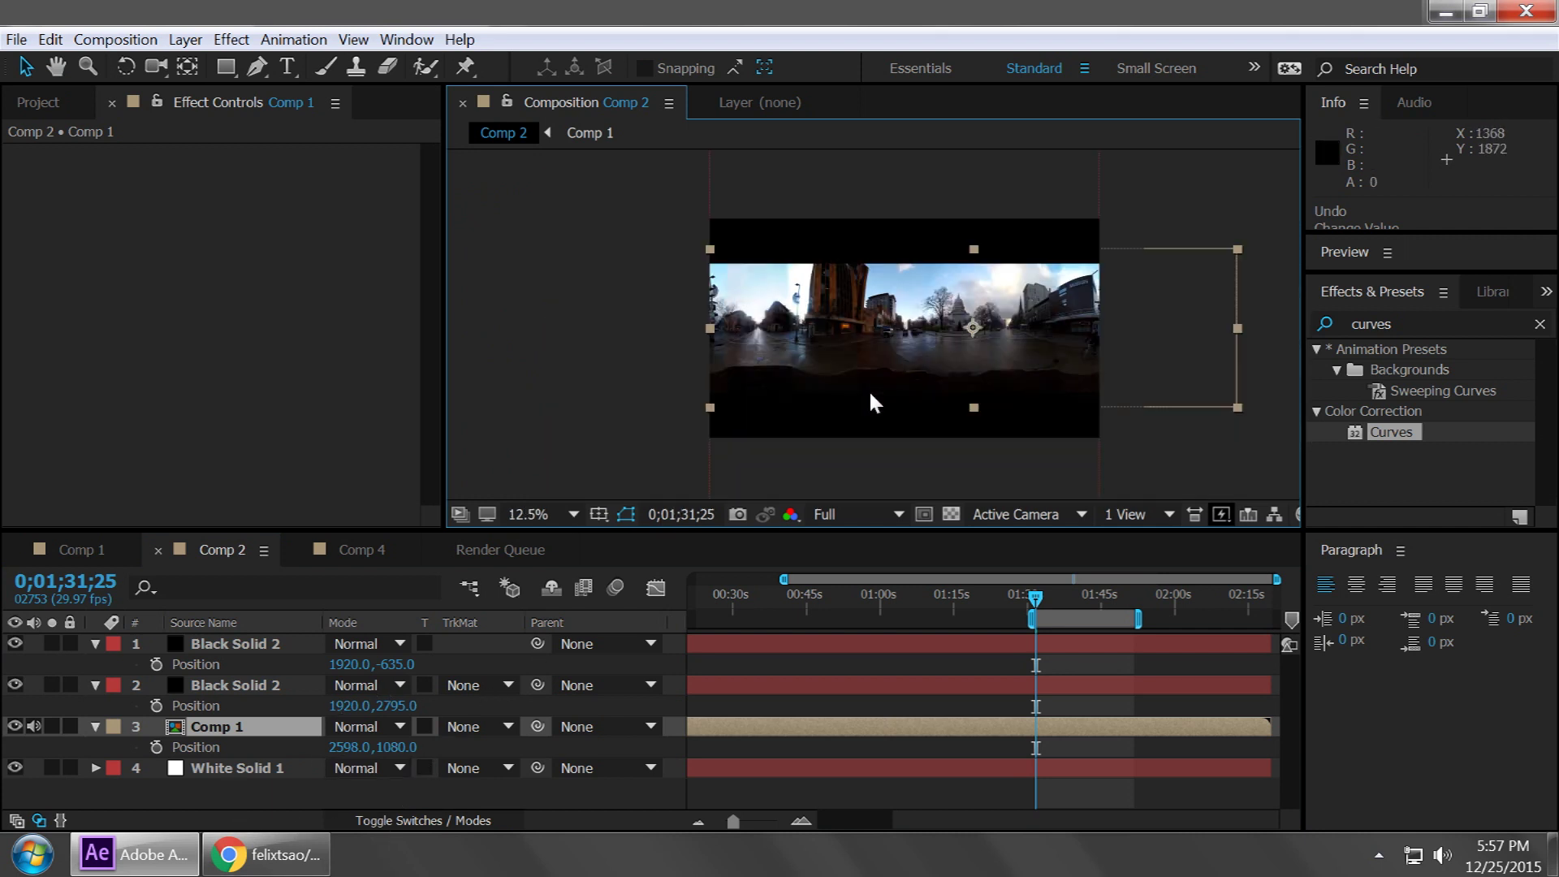
pyautogui.press('space')
pyautogui.moveTo(932, 364); pyautogui.dragTo(879, 345)
pyautogui.scroll(1, 827, 383)
pyautogui.press('space')
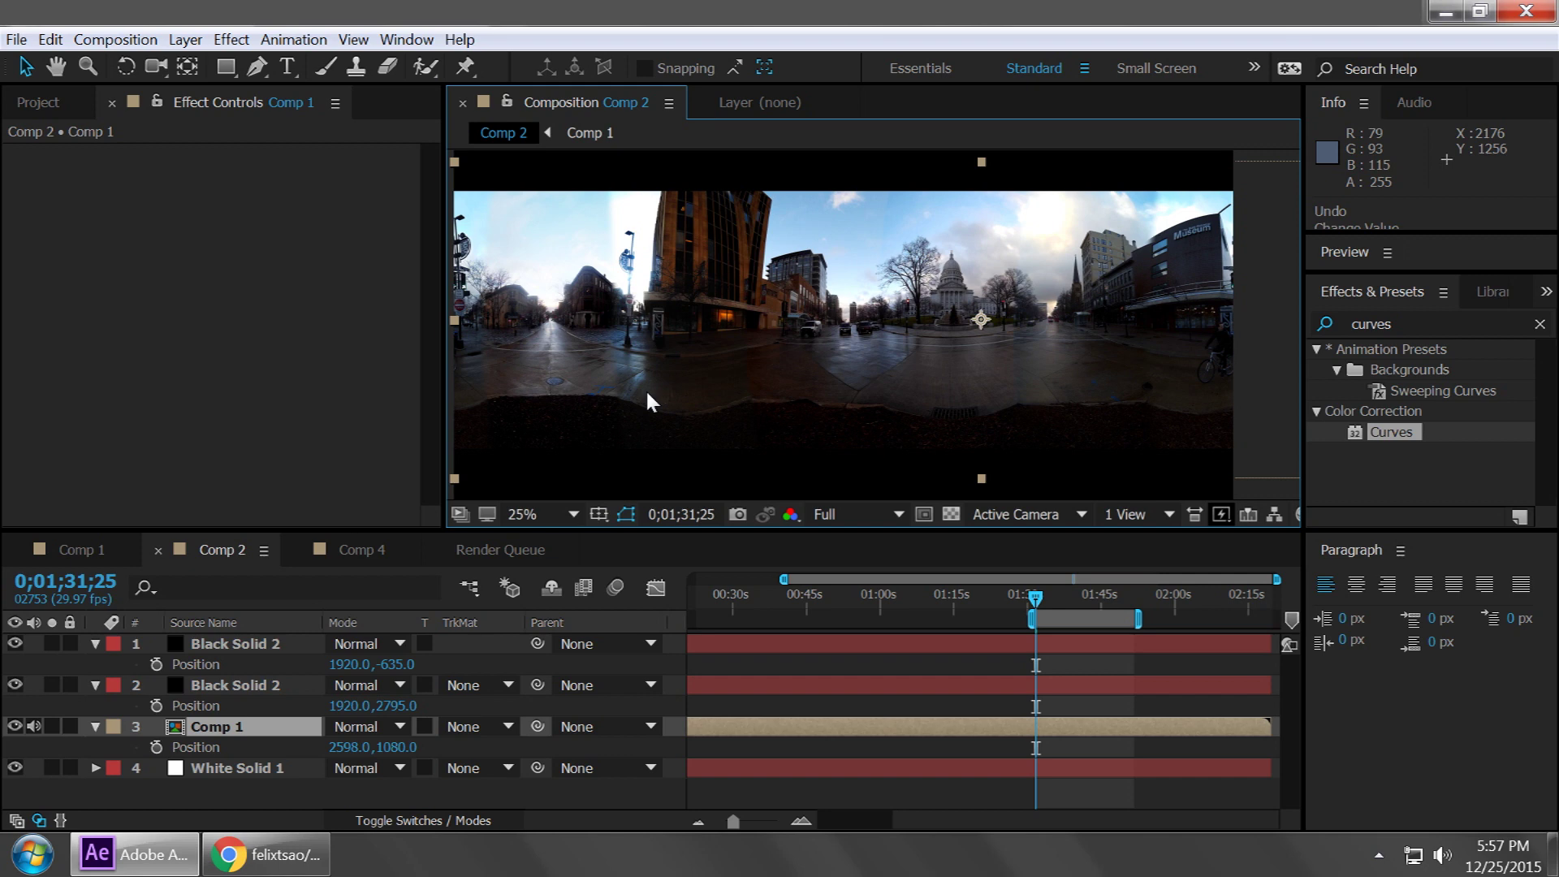
pyautogui.click(358, 548)
# Step: Select layer 06 in Comp 4 and zoom in on its Bezier Warp handles
pyautogui.scroll(-1, 747, 359)
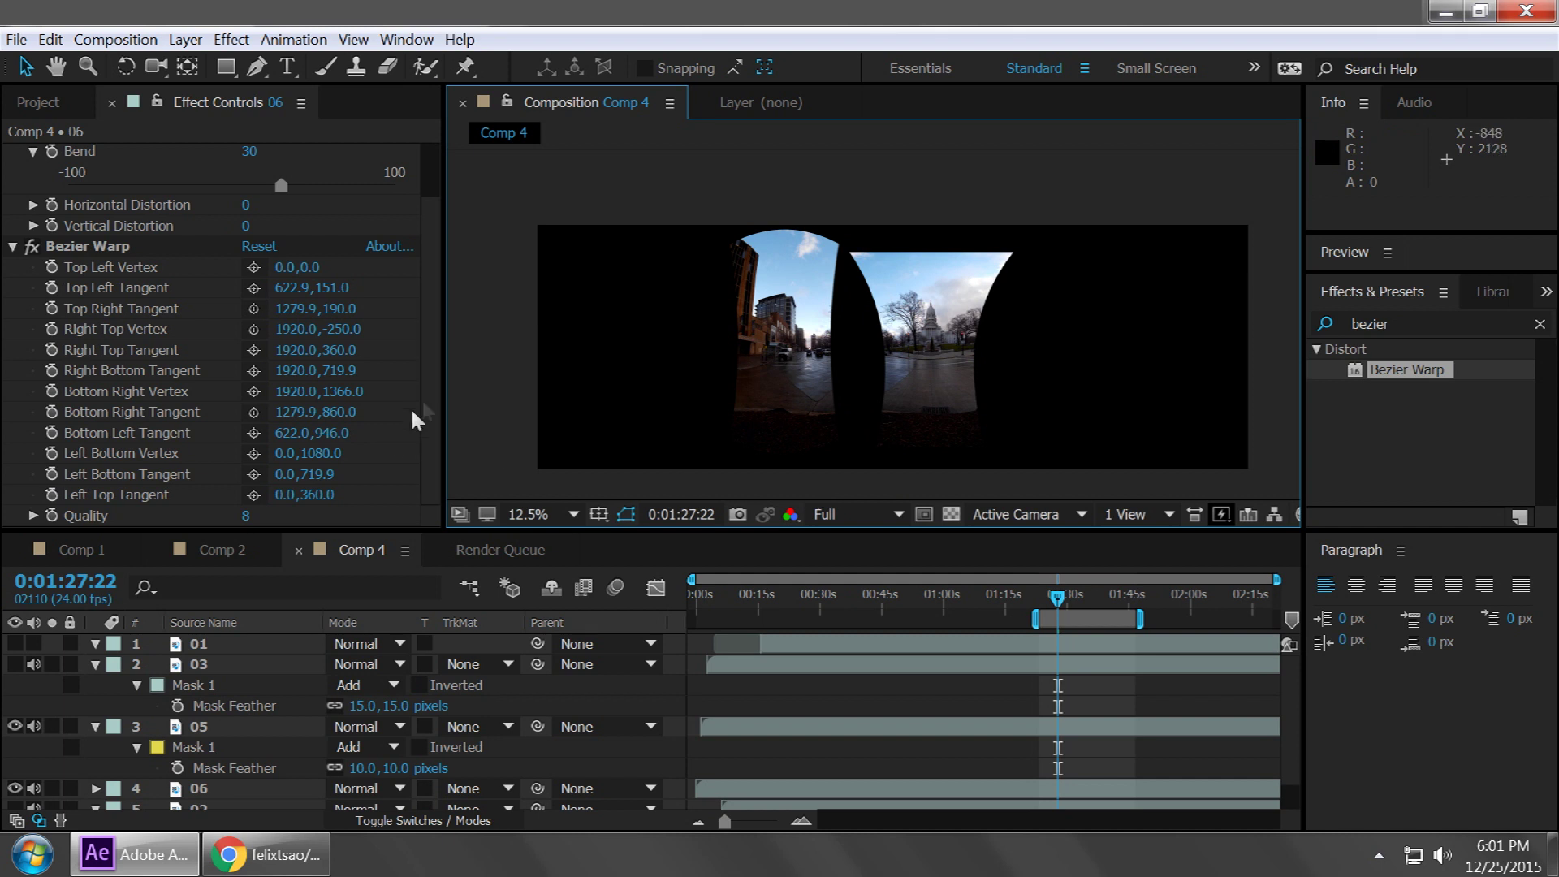
pyautogui.scroll(2, 434, 349)
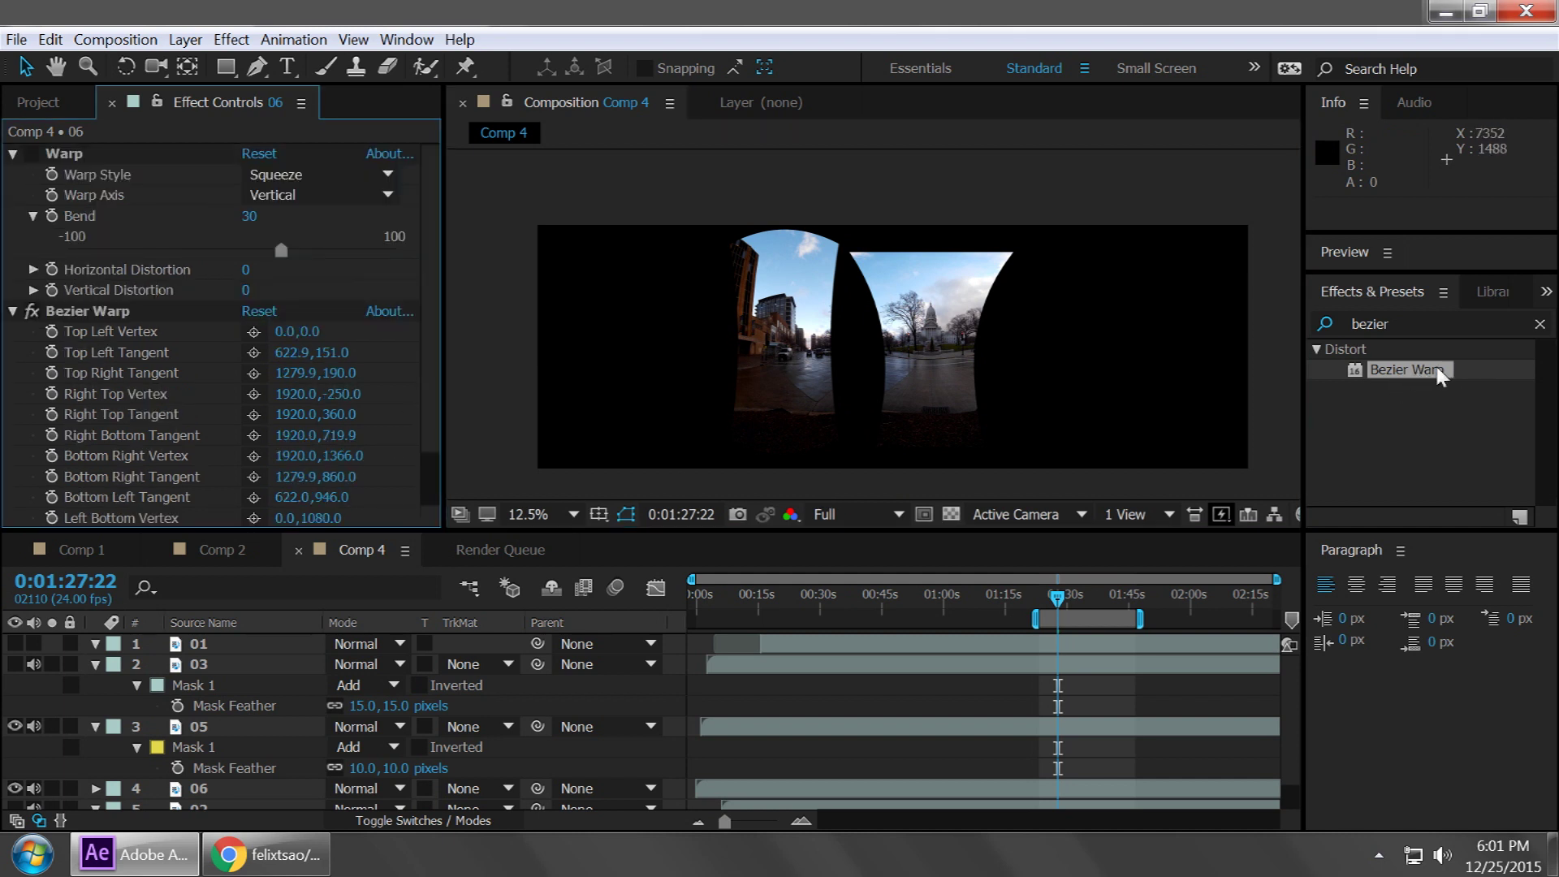
pyautogui.click(946, 347)
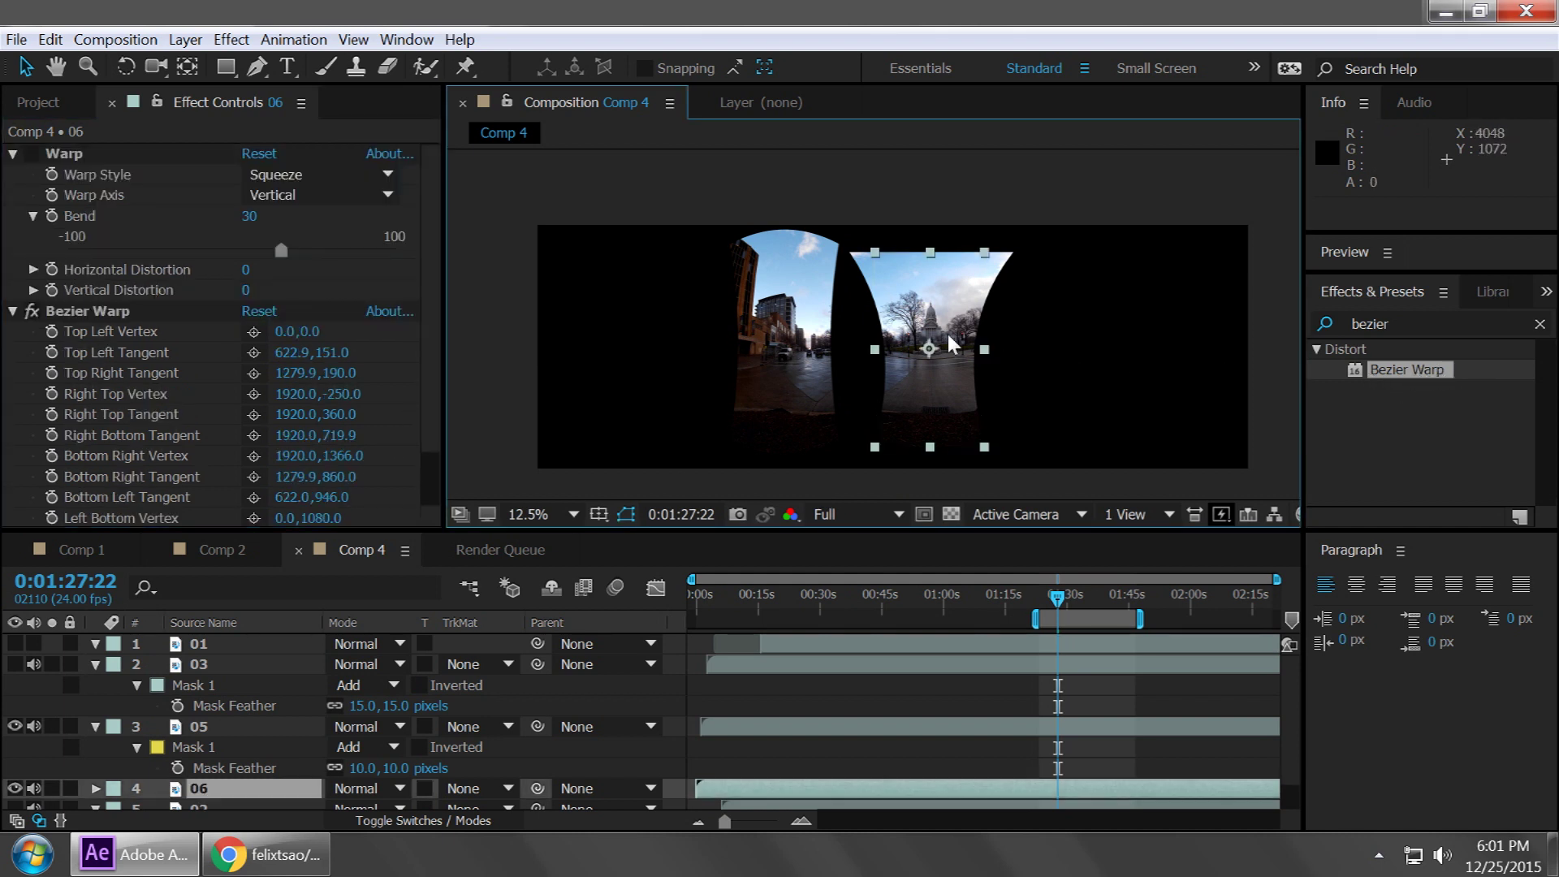
pyautogui.press('.')
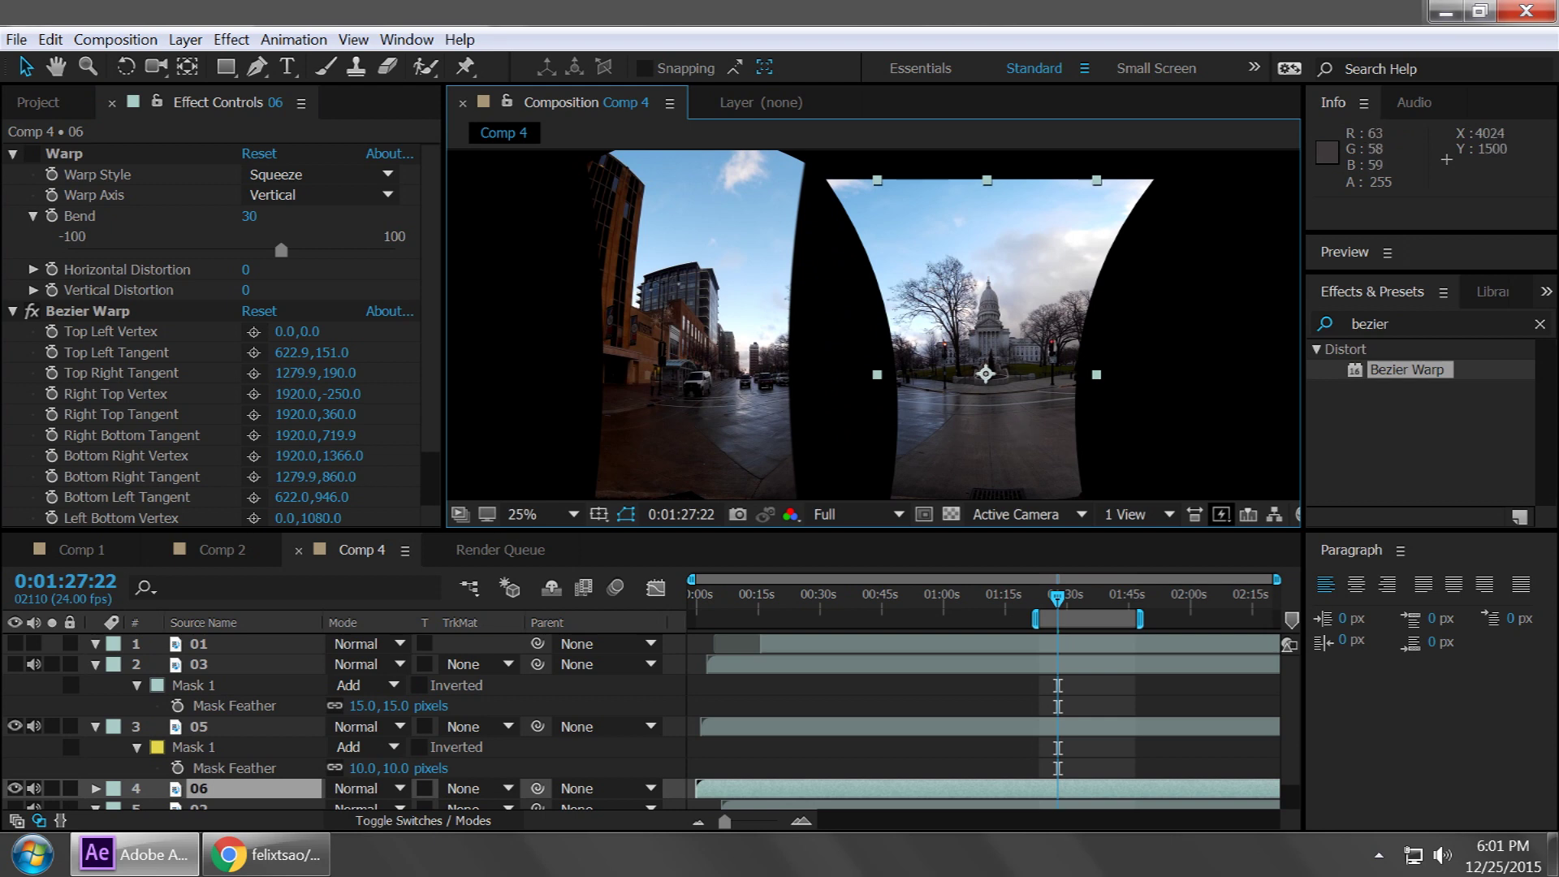
pyautogui.moveTo(985, 373)
pyautogui.mouseDown()
pyautogui.moveTo(990, 272)
pyautogui.moveTo(959, 377)
pyautogui.mouseUp()
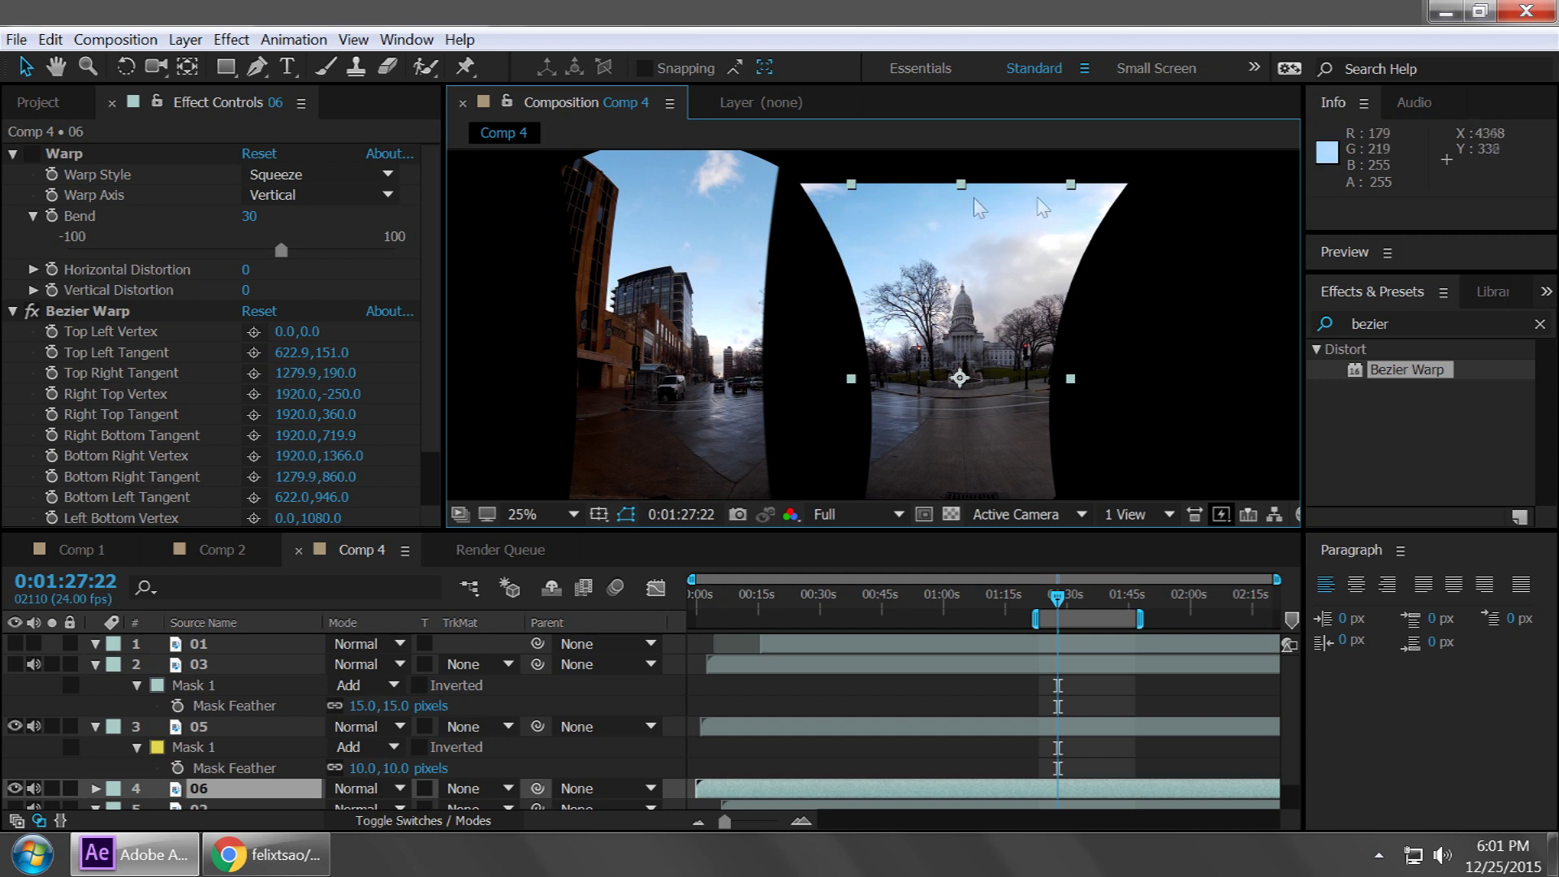
# Step: Pan over layer 06's warp and move the current time to 0:01:28:12
pyautogui.press('space')
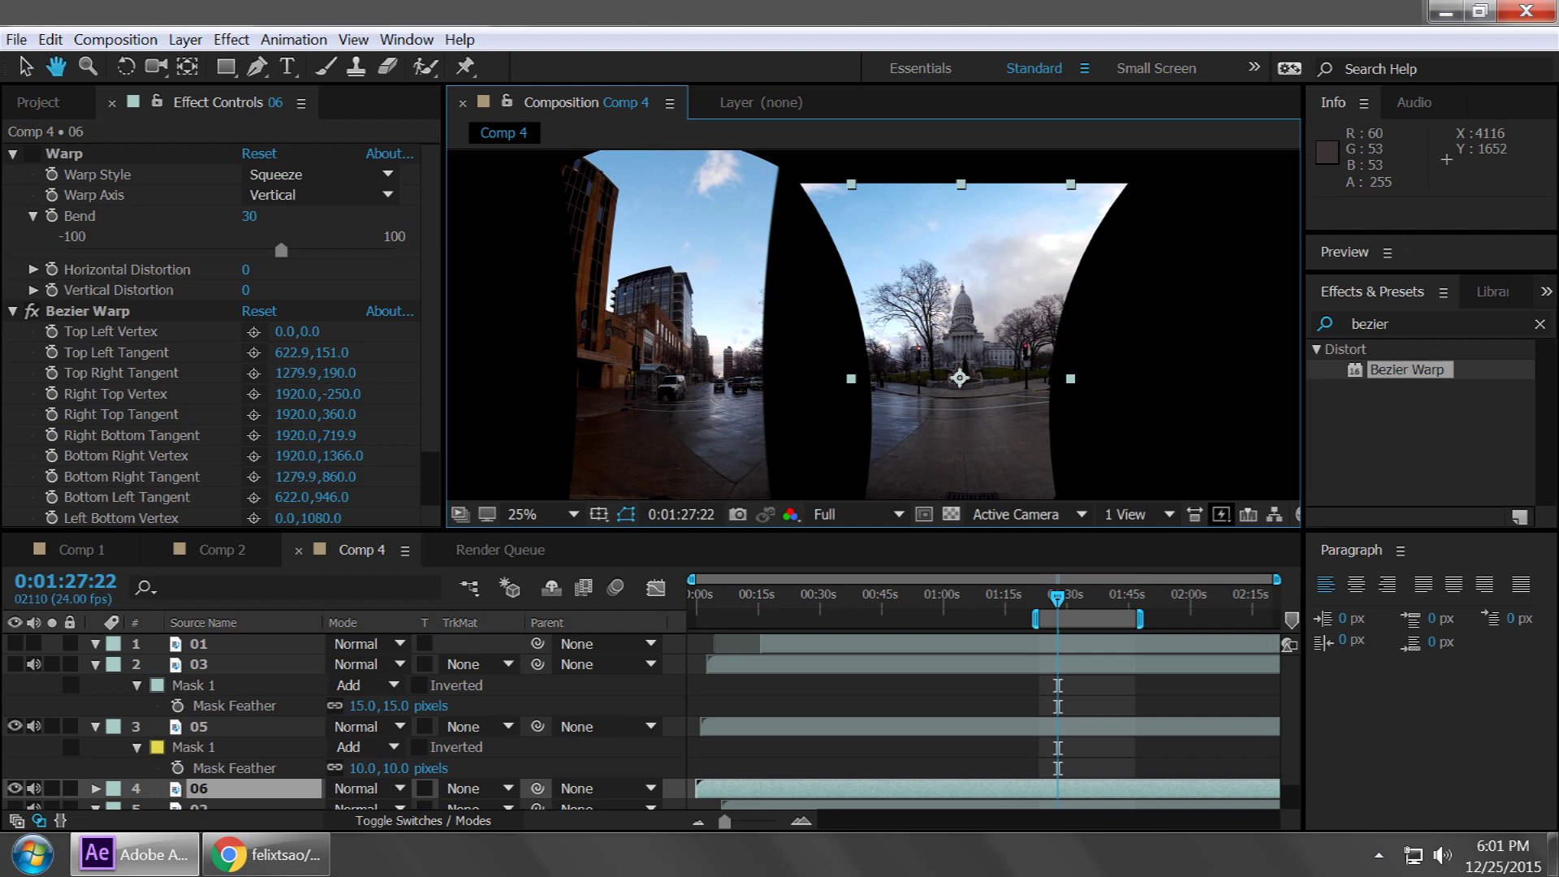
pyautogui.moveTo(1007, 426); pyautogui.dragTo(946, 287)
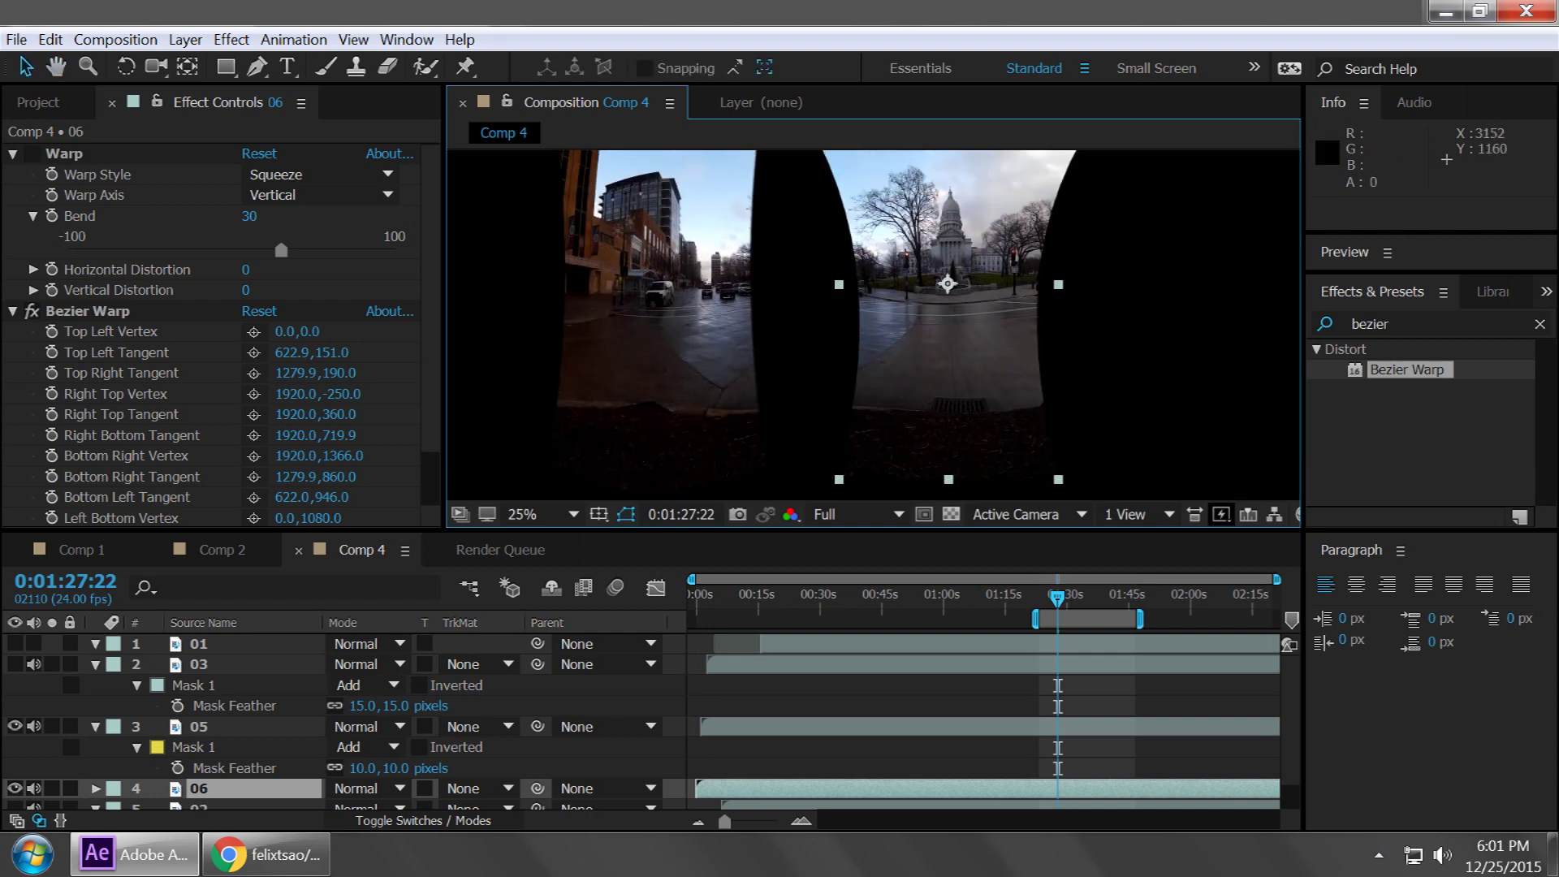
pyautogui.press('space')
pyautogui.moveTo(790, 272); pyautogui.dragTo(963, 301)
pyautogui.scroll(-1, 974, 305)
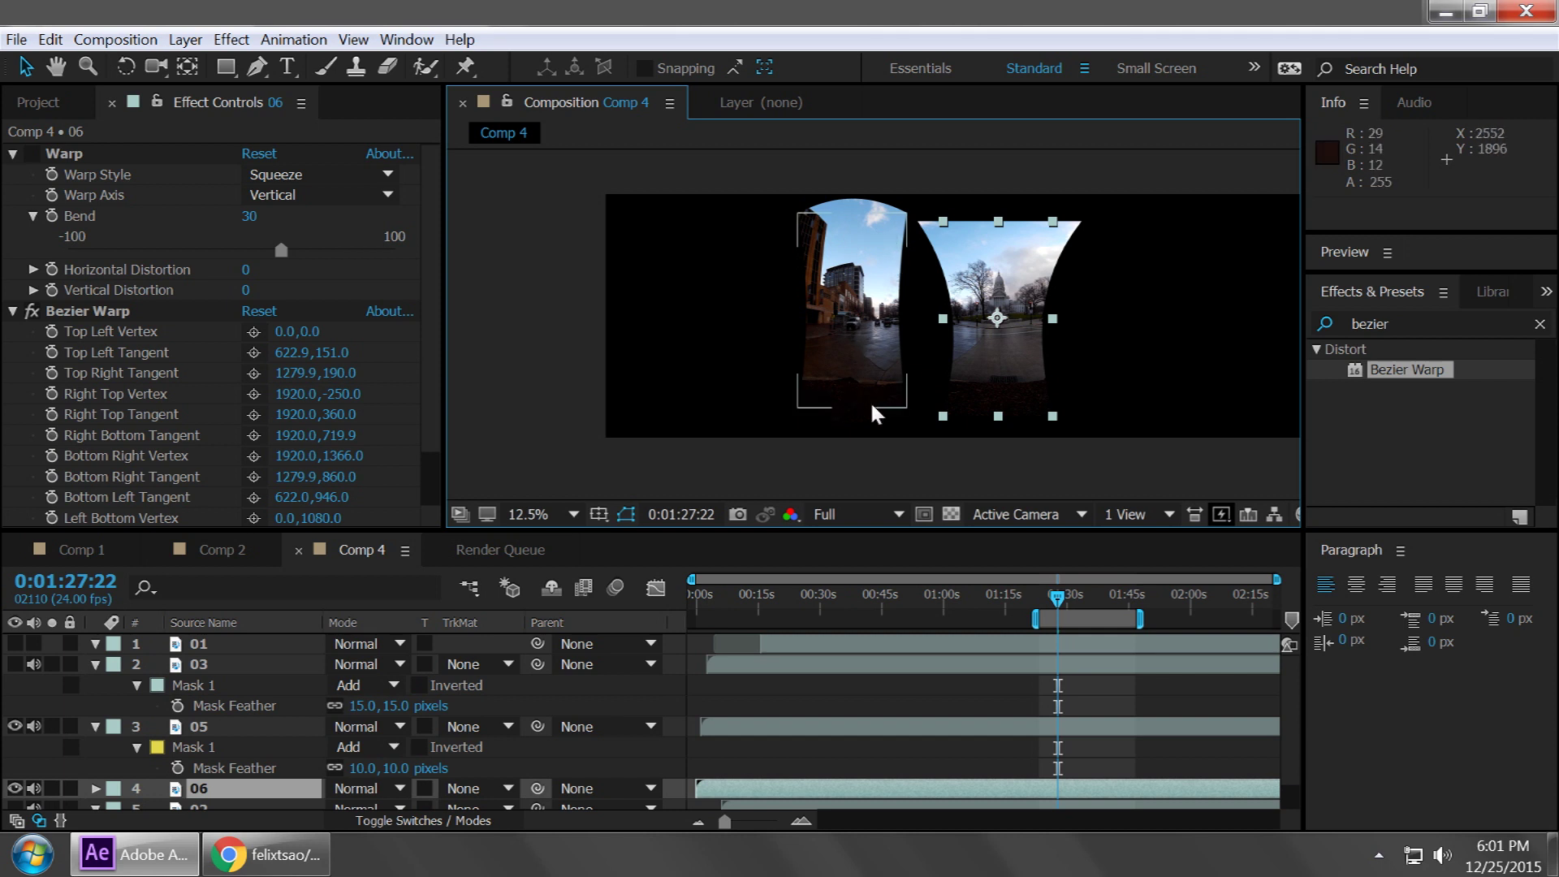
pyautogui.moveTo(1057, 599); pyautogui.dragTo(1059, 599)
pyautogui.click(1069, 457)
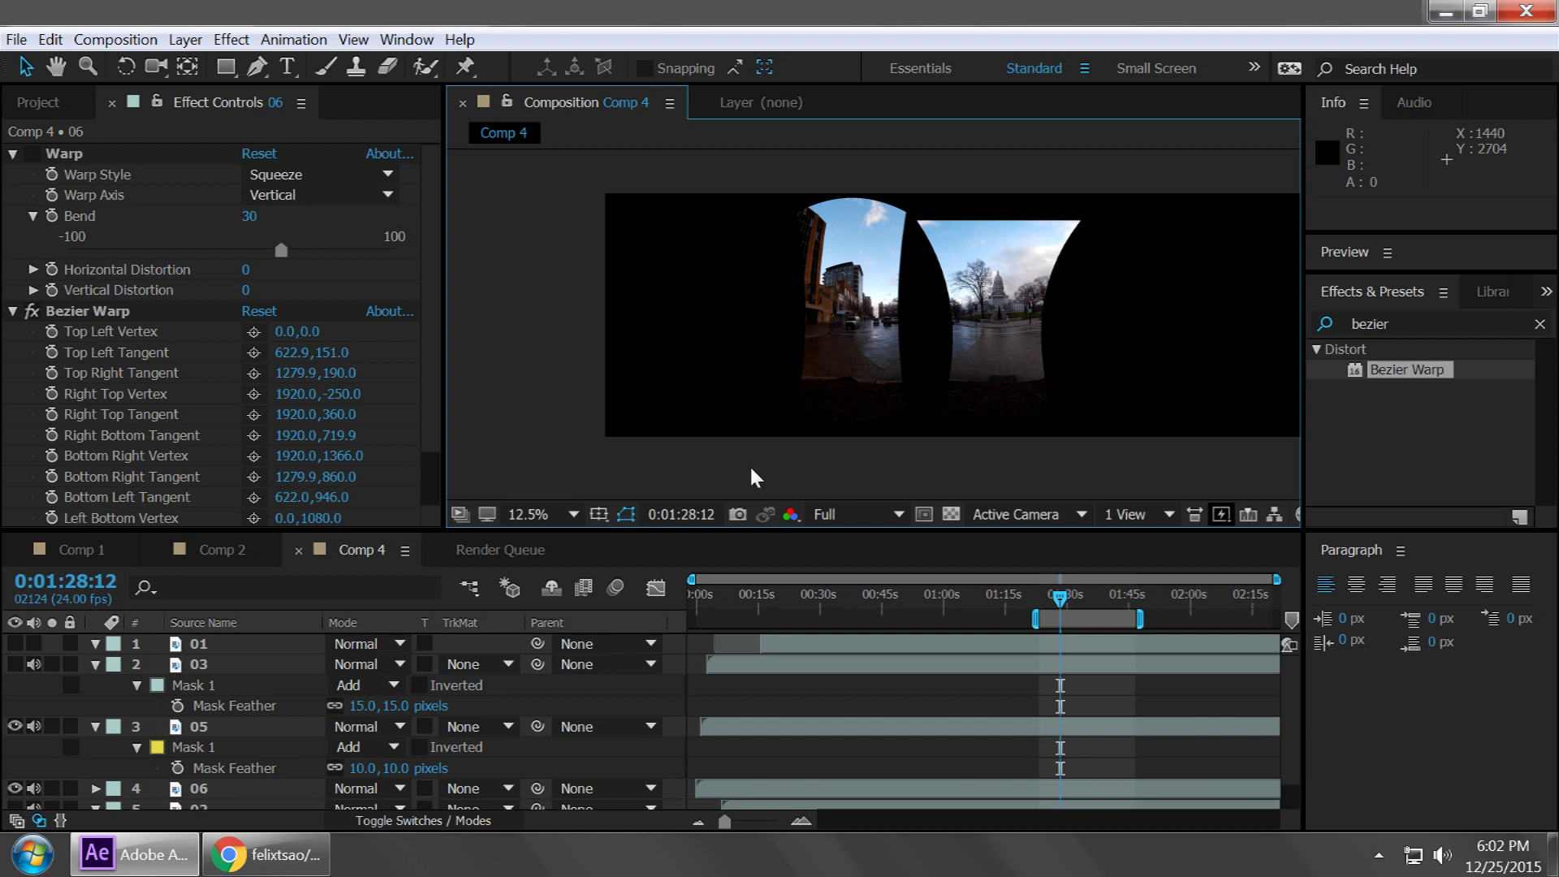
# Step: Glance at Comp 2, return to Comp 4, then bring up the project's GitHub page
pyautogui.click(233, 559)
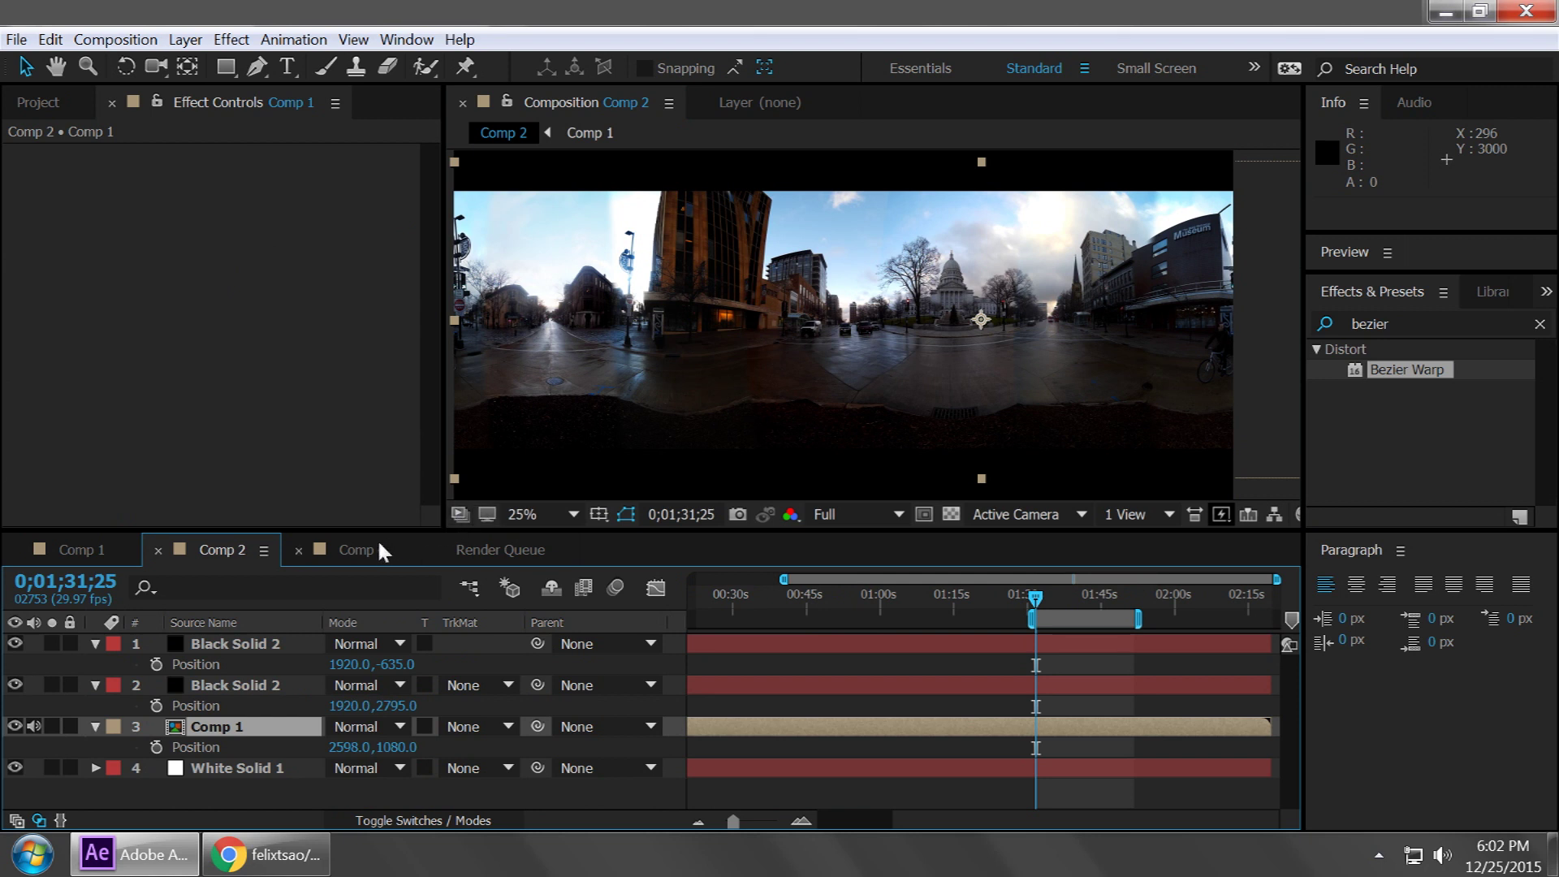
pyautogui.click(357, 550)
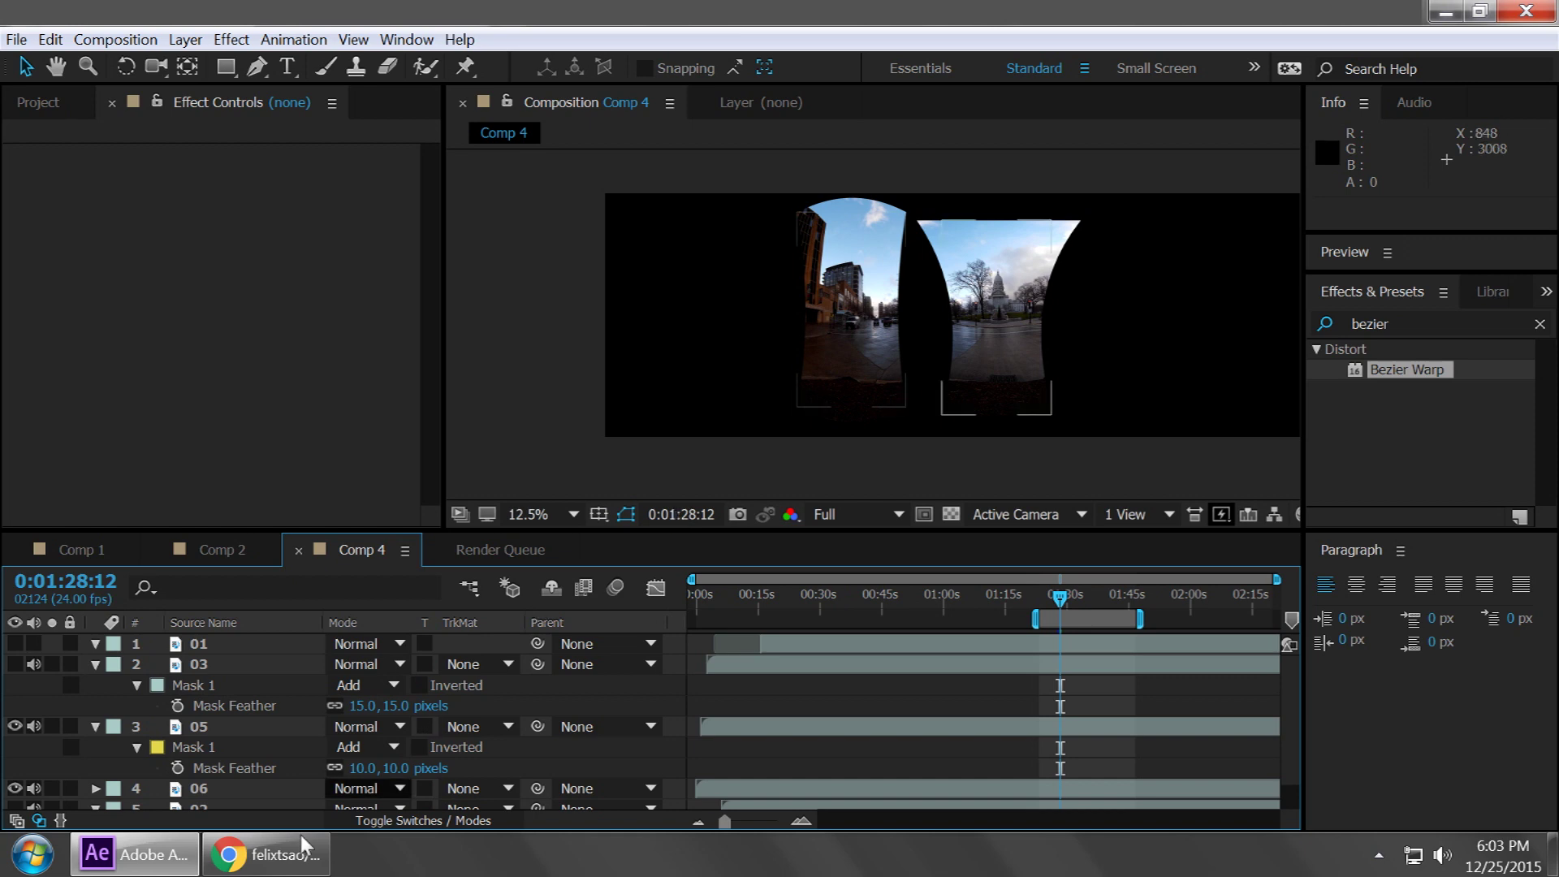
pyautogui.click(268, 855)
pyautogui.scroll(-2, 982, 434)
# Step: Scroll the oneVR_devel README's hardware list and mount photos, highlighting the .scad extension
pyautogui.scroll(-3, 982, 434)
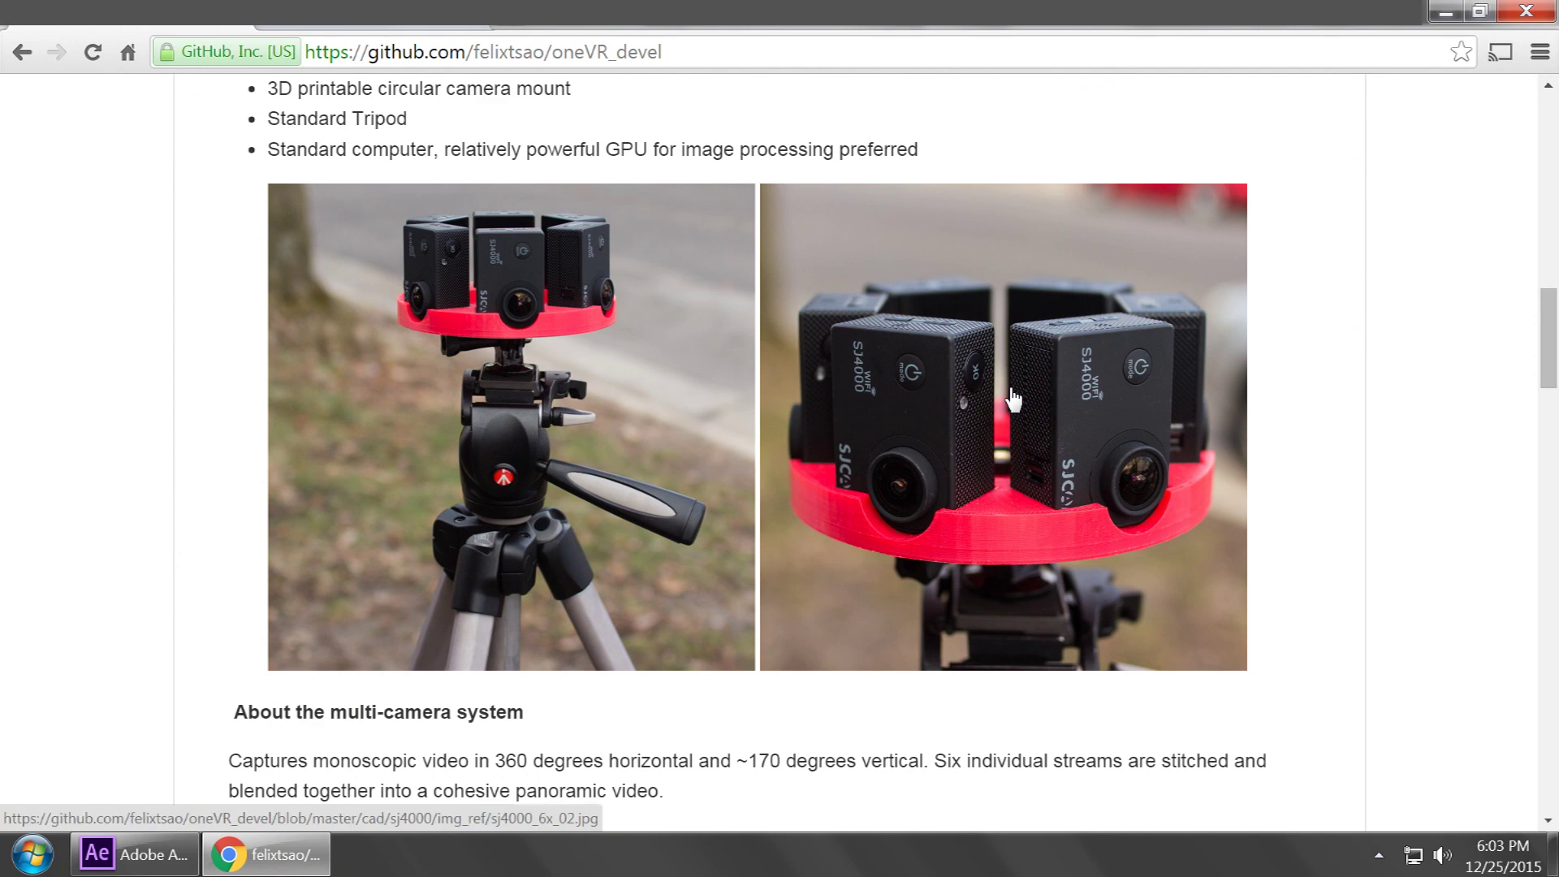
pyautogui.scroll(7, 1014, 398)
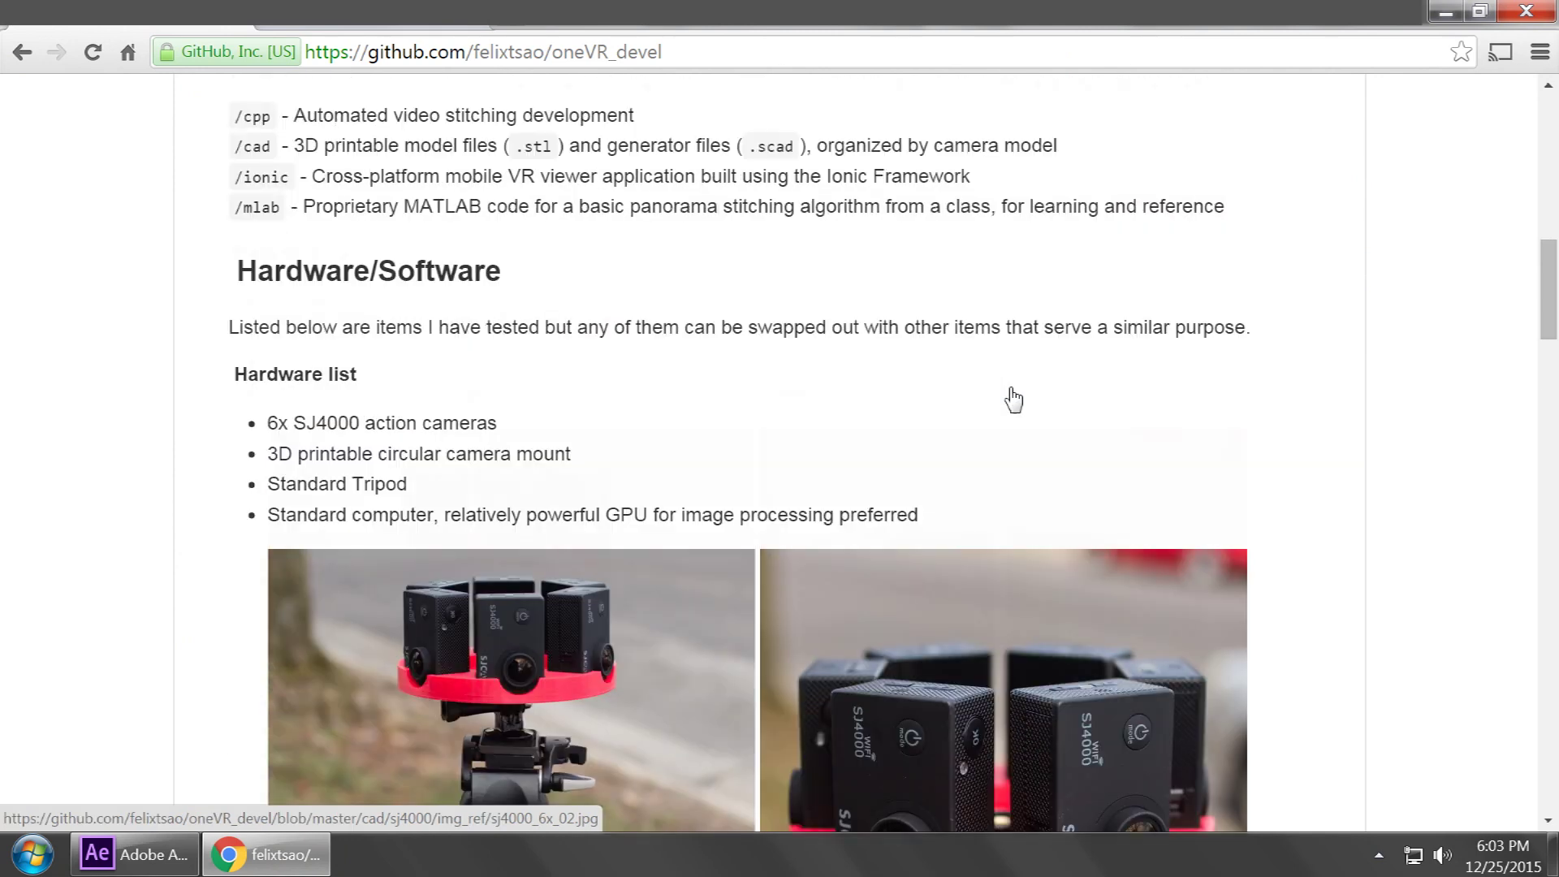
pyautogui.scroll(-7, 1014, 398)
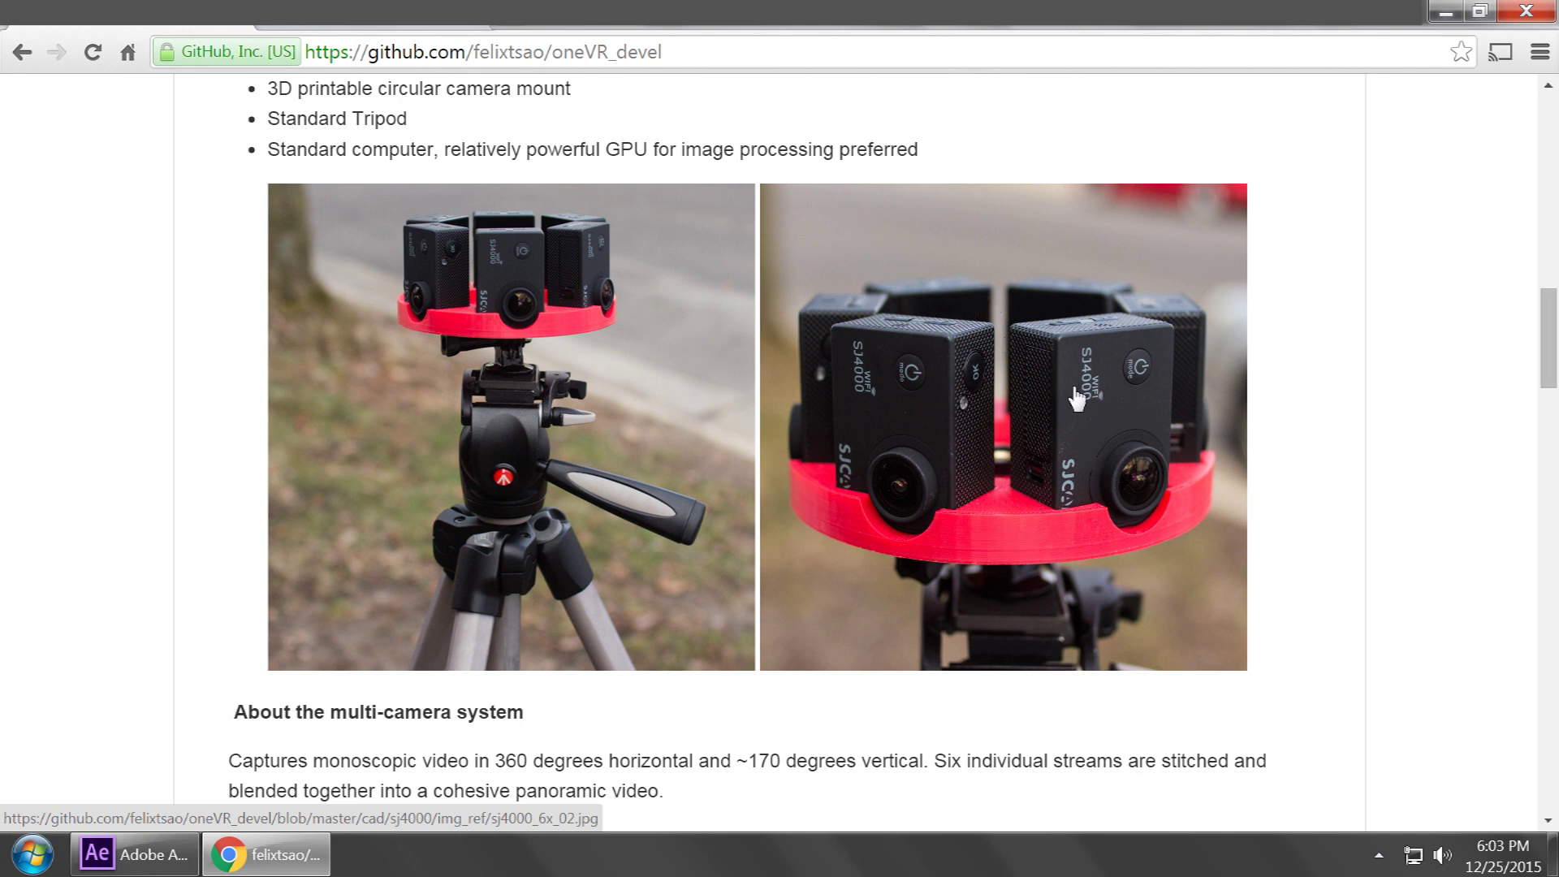
pyautogui.scroll(1, 1317, 579)
pyautogui.scroll(-1, 1311, 578)
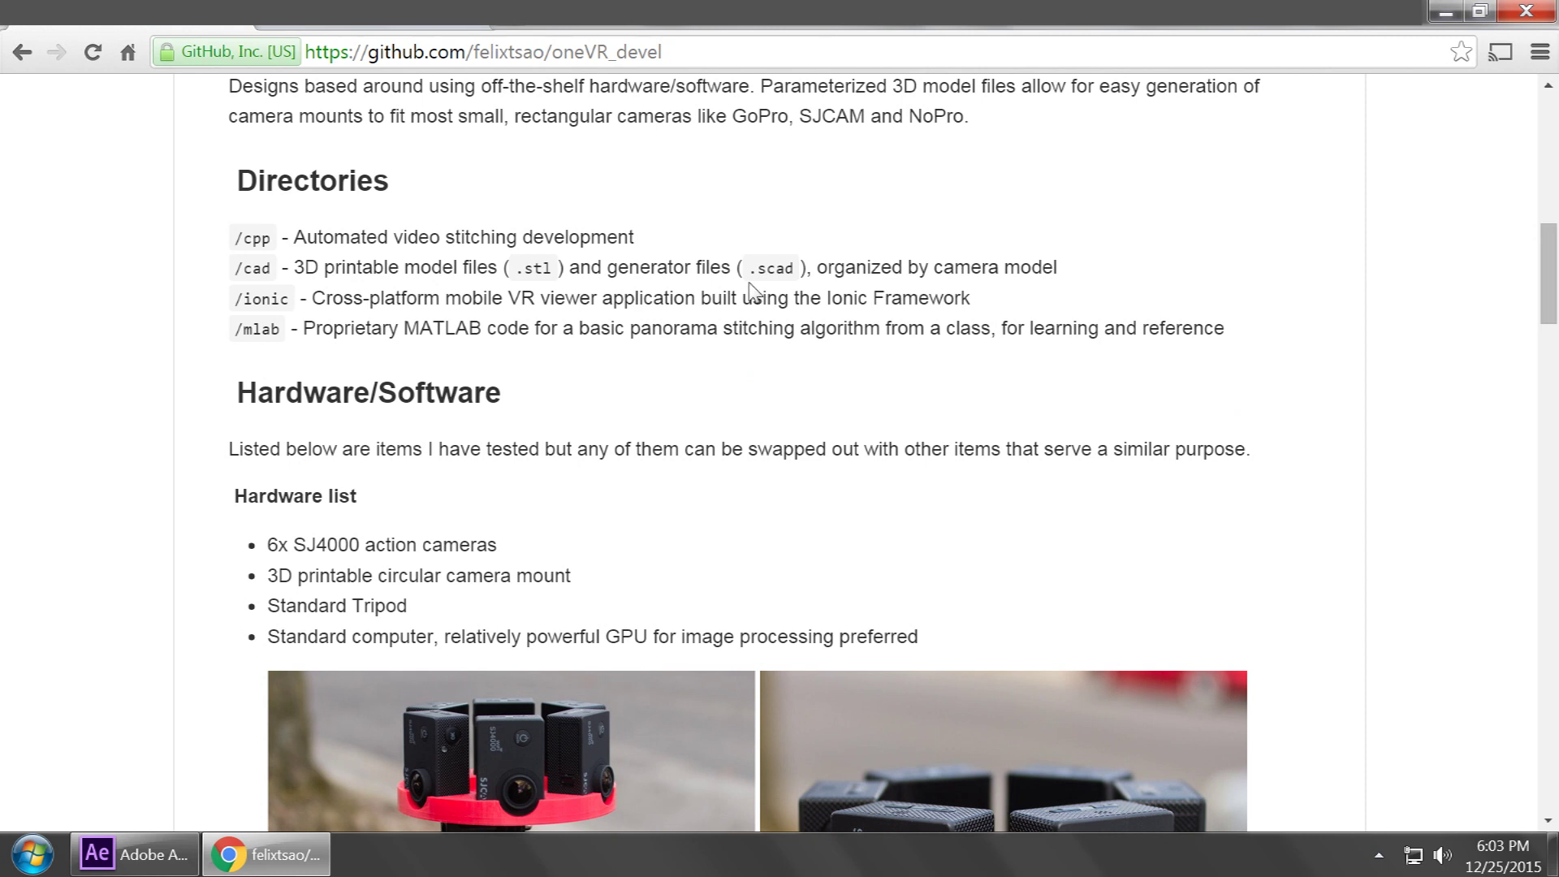
pyautogui.moveTo(748, 264); pyautogui.dragTo(795, 268)
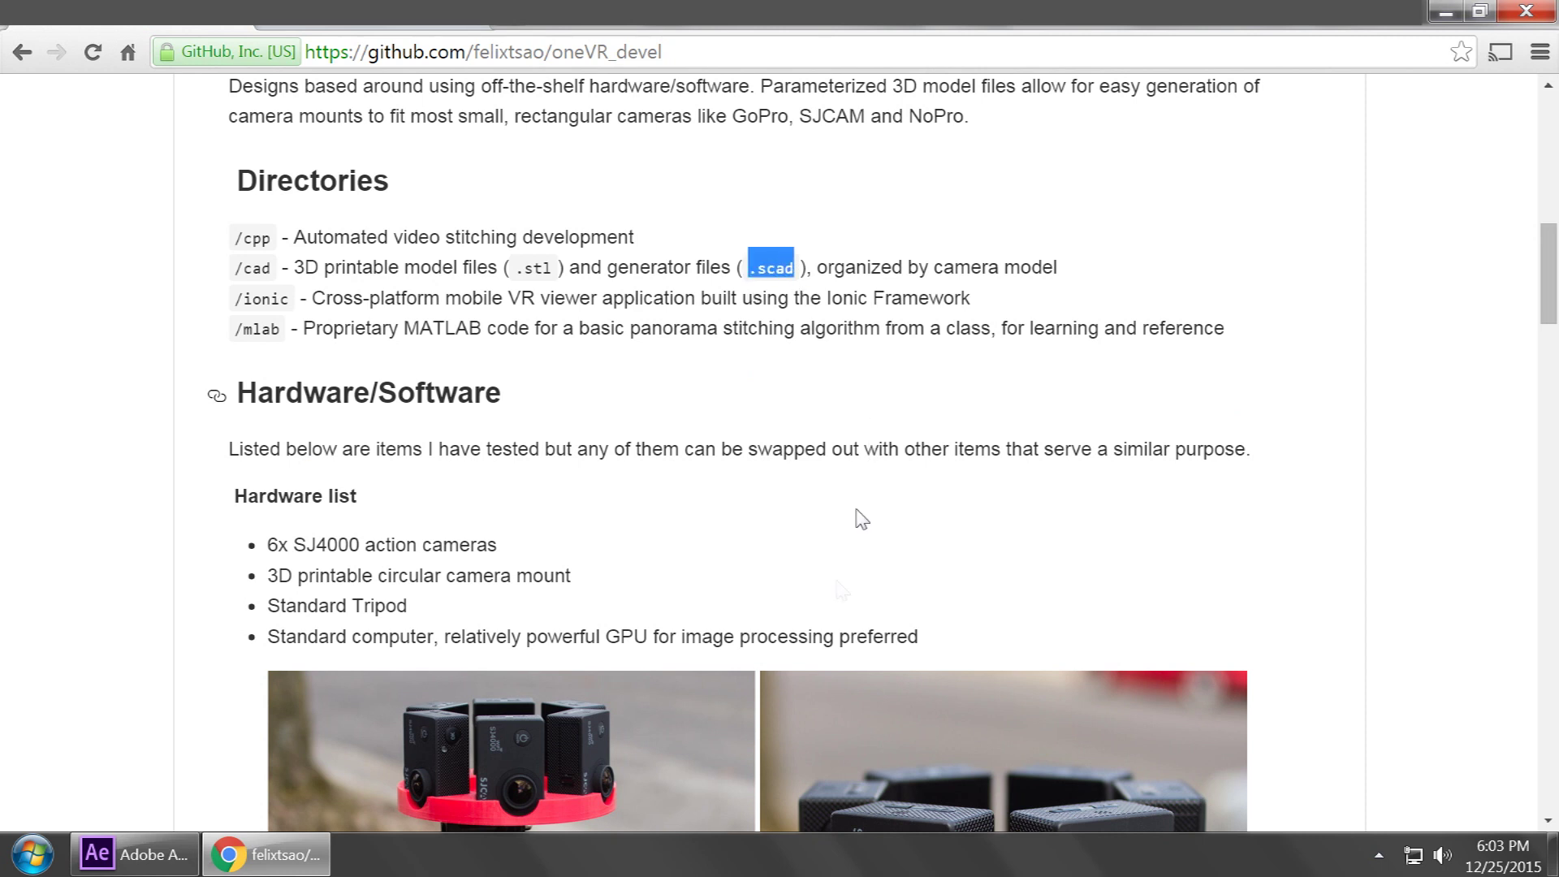
pyautogui.scroll(-1, 770, 658)
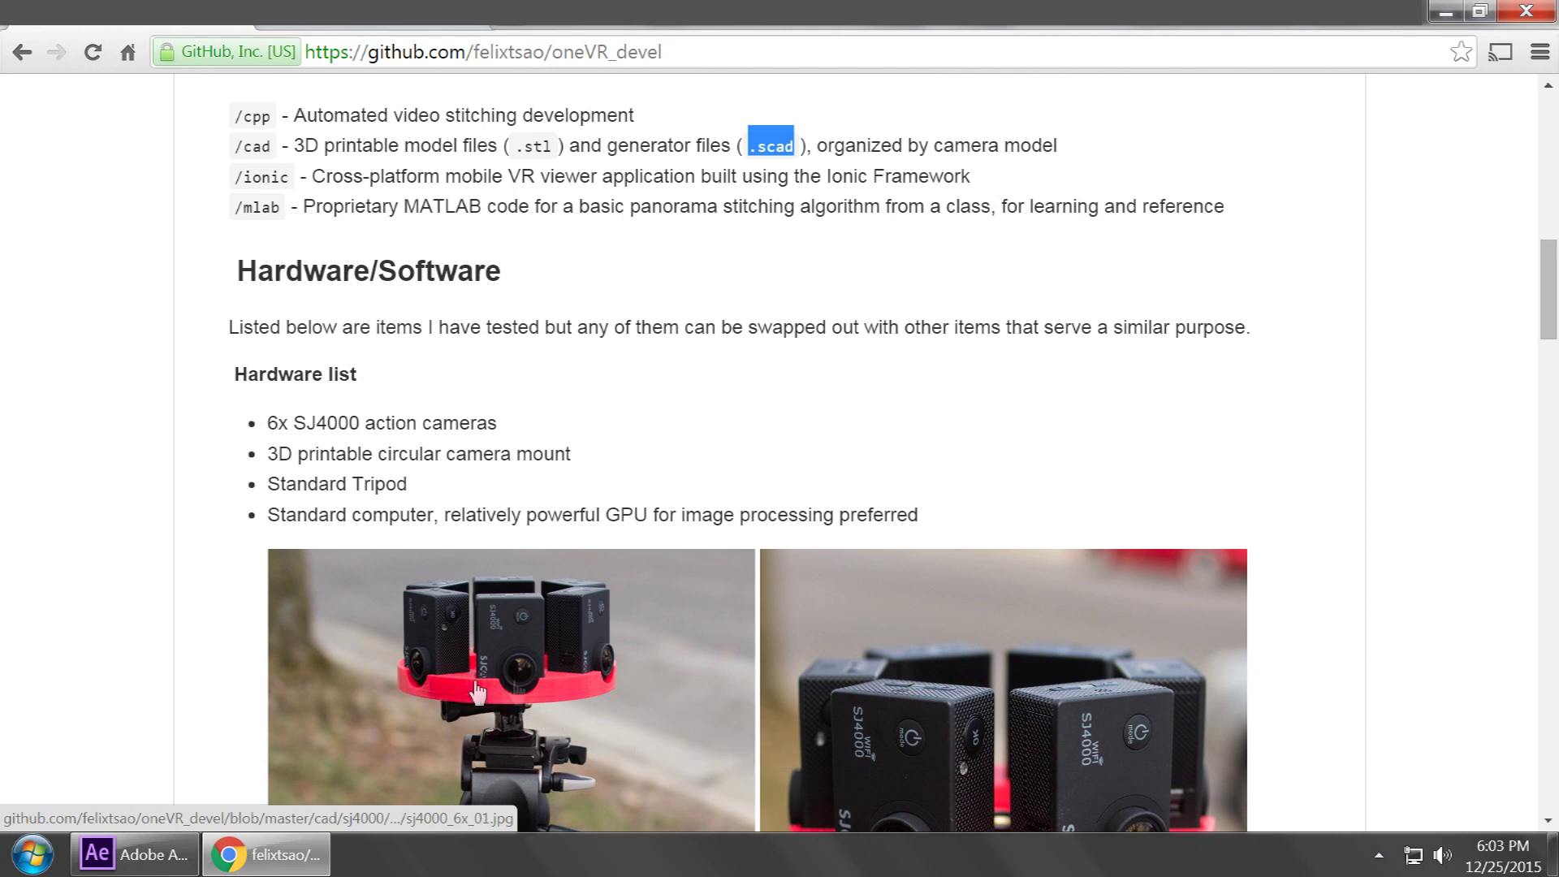
# Step: Open the mono_lower_6x_sj4000.scad mount design in OpenSCAD from its Recents list
pyautogui.click(725, 378)
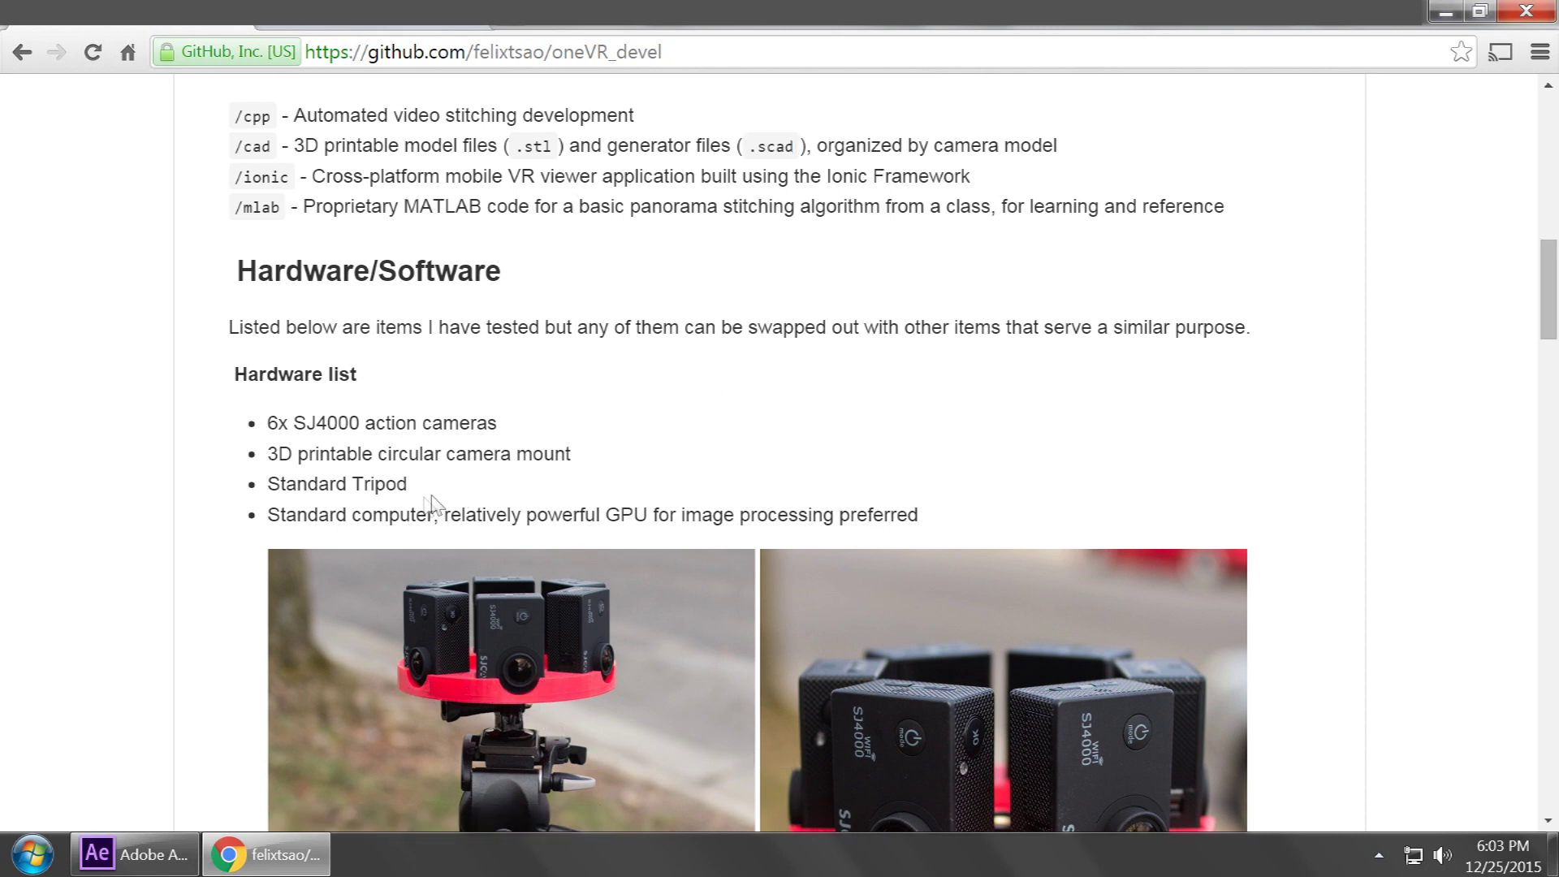
pyautogui.click(33, 854)
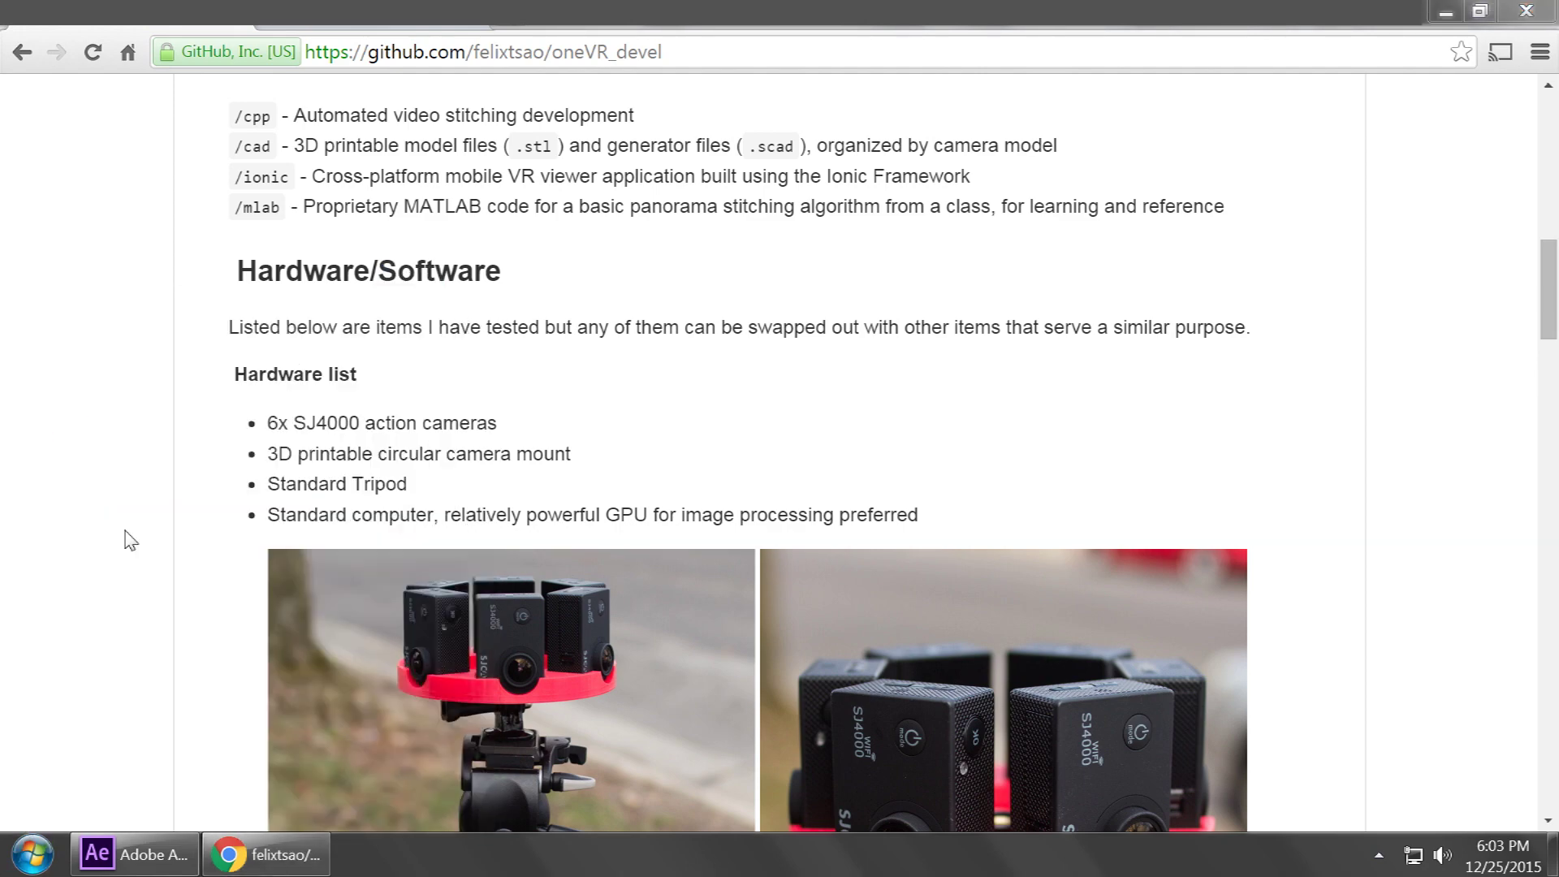
pyautogui.doubleClick(688, 433)
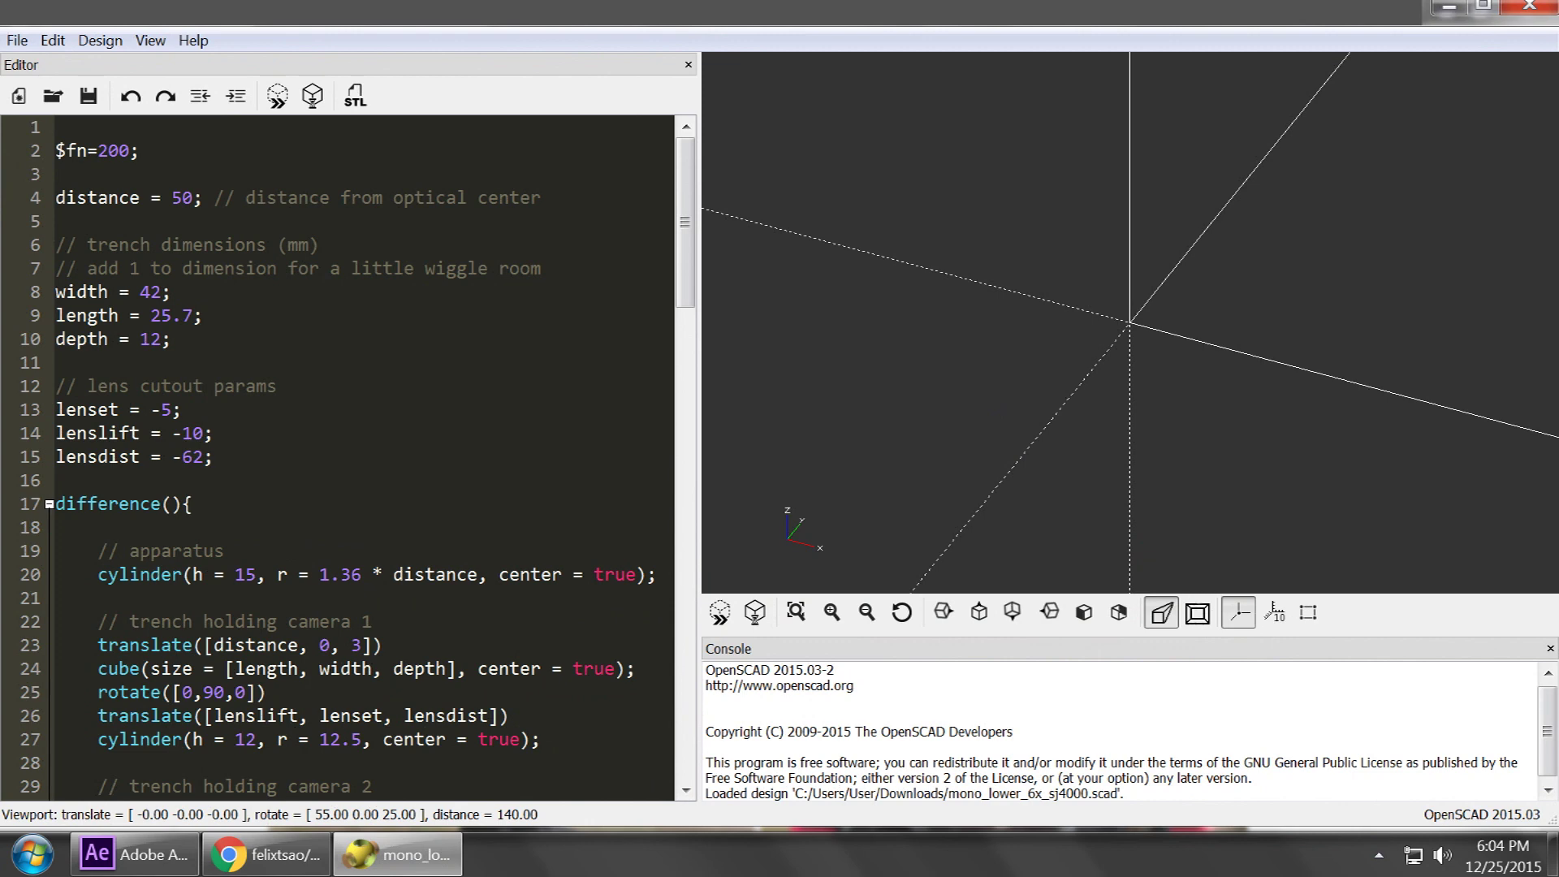
# Step: Preview the mount with a narrower trench width of 38, then restore width 42
pyautogui.scroll(-6, 1141, 359)
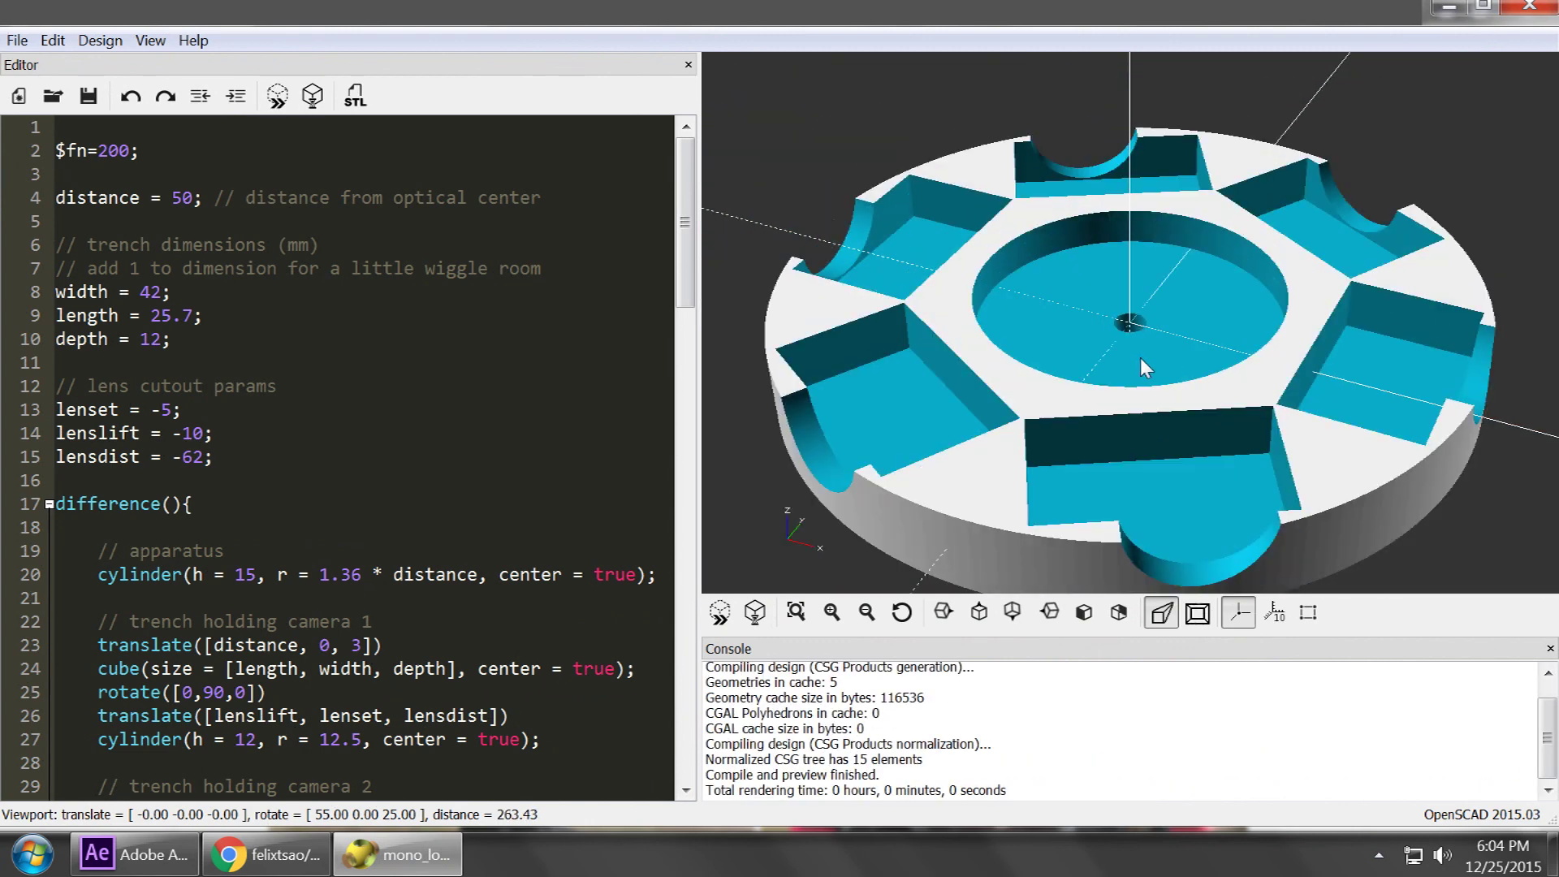
pyautogui.scroll(1, 1139, 362)
pyautogui.moveTo(1089, 448); pyautogui.dragTo(1194, 398)
pyautogui.click(161, 292)
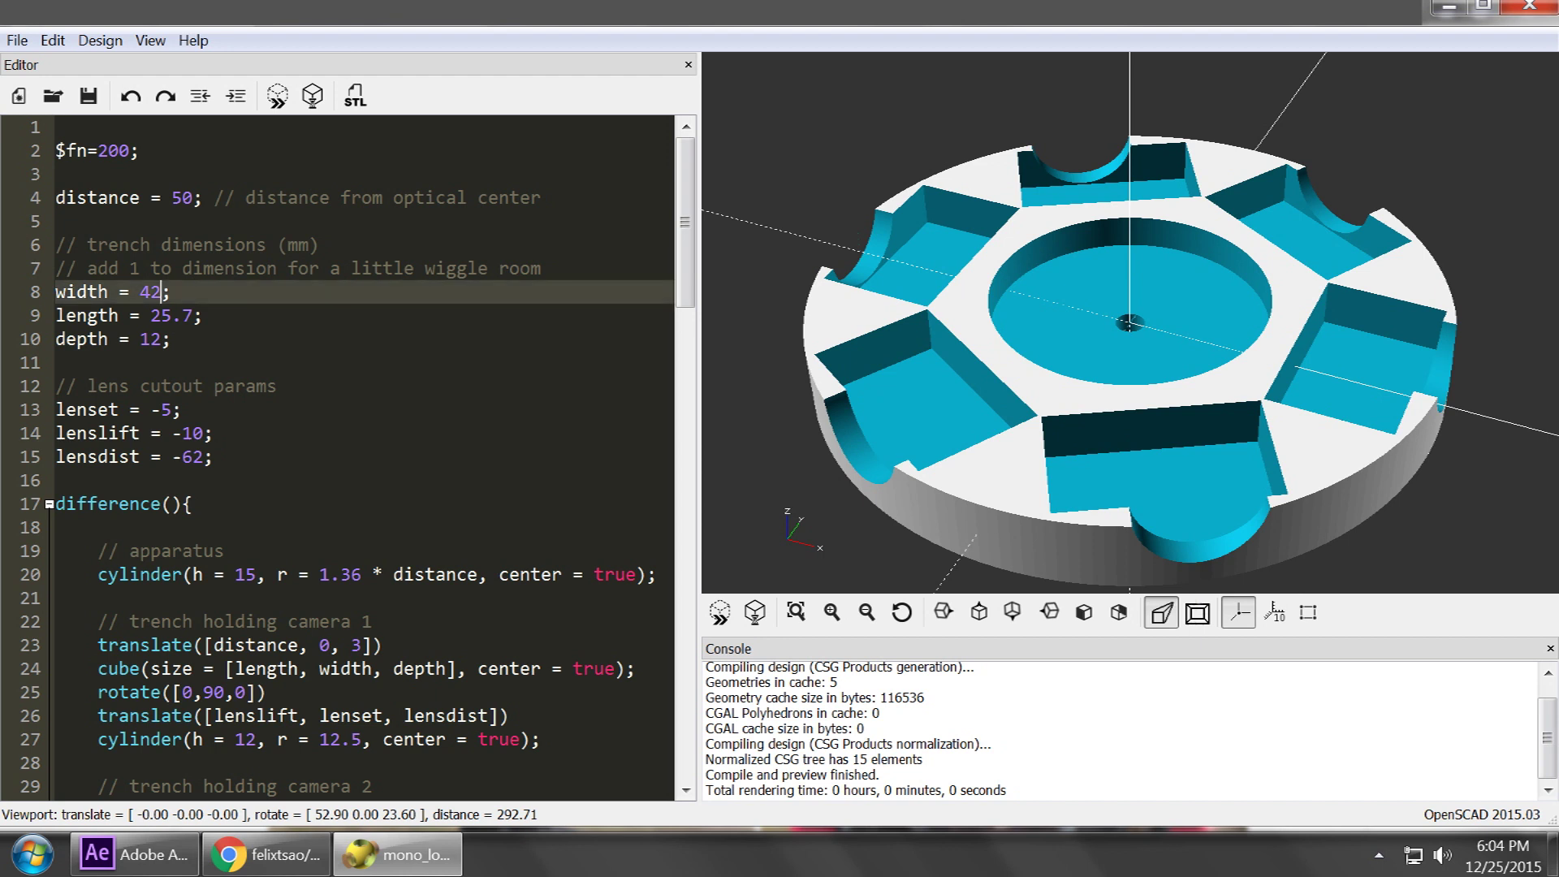
pyautogui.press('BackSpace')
pyautogui.press('BackSpace')
pyautogui.write('38')
pyautogui.click(277, 95)
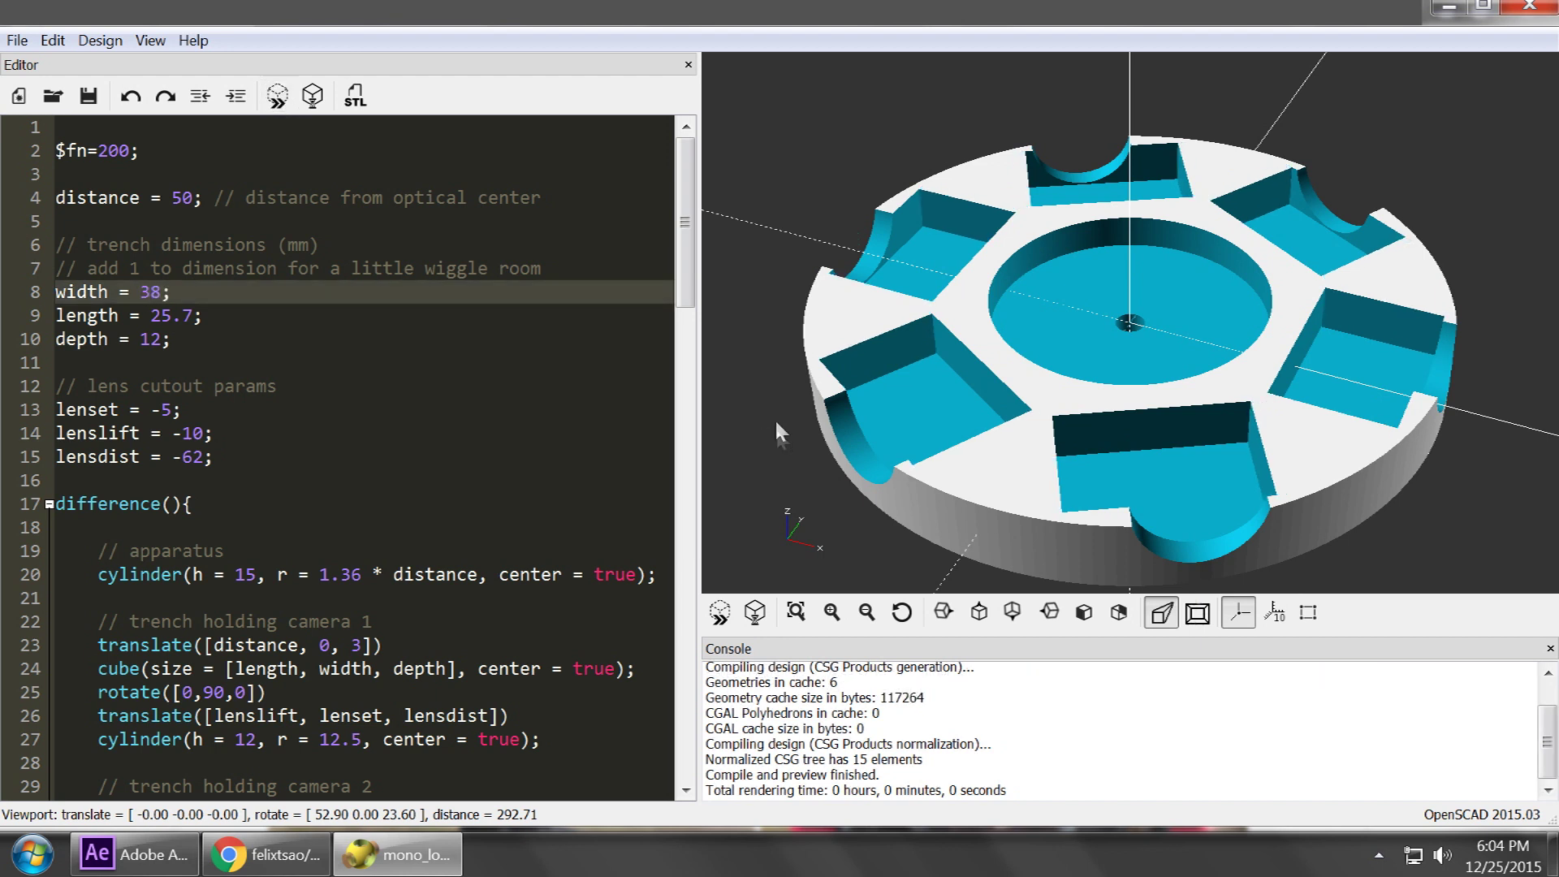
pyautogui.hotkey('shift', 'Left')
pyautogui.hotkey('shift', 'Left')
pyautogui.write('42')
pyautogui.click(277, 96)
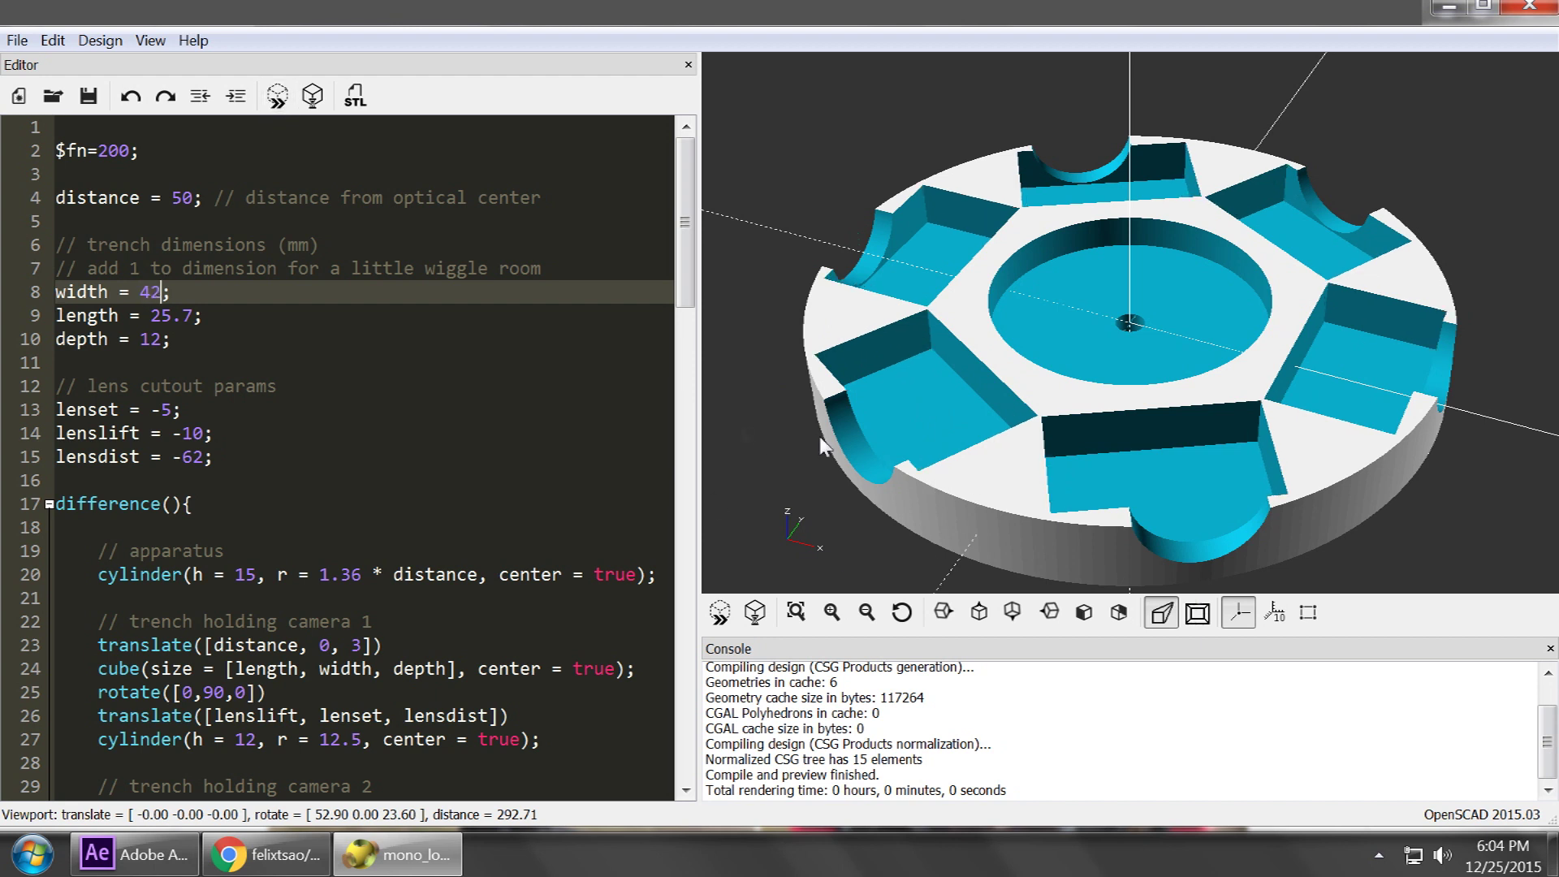
# Step: Preview shorter trenches with length 20.7, then restore length 25.7
pyautogui.press('Down')
pyautogui.press('Right')
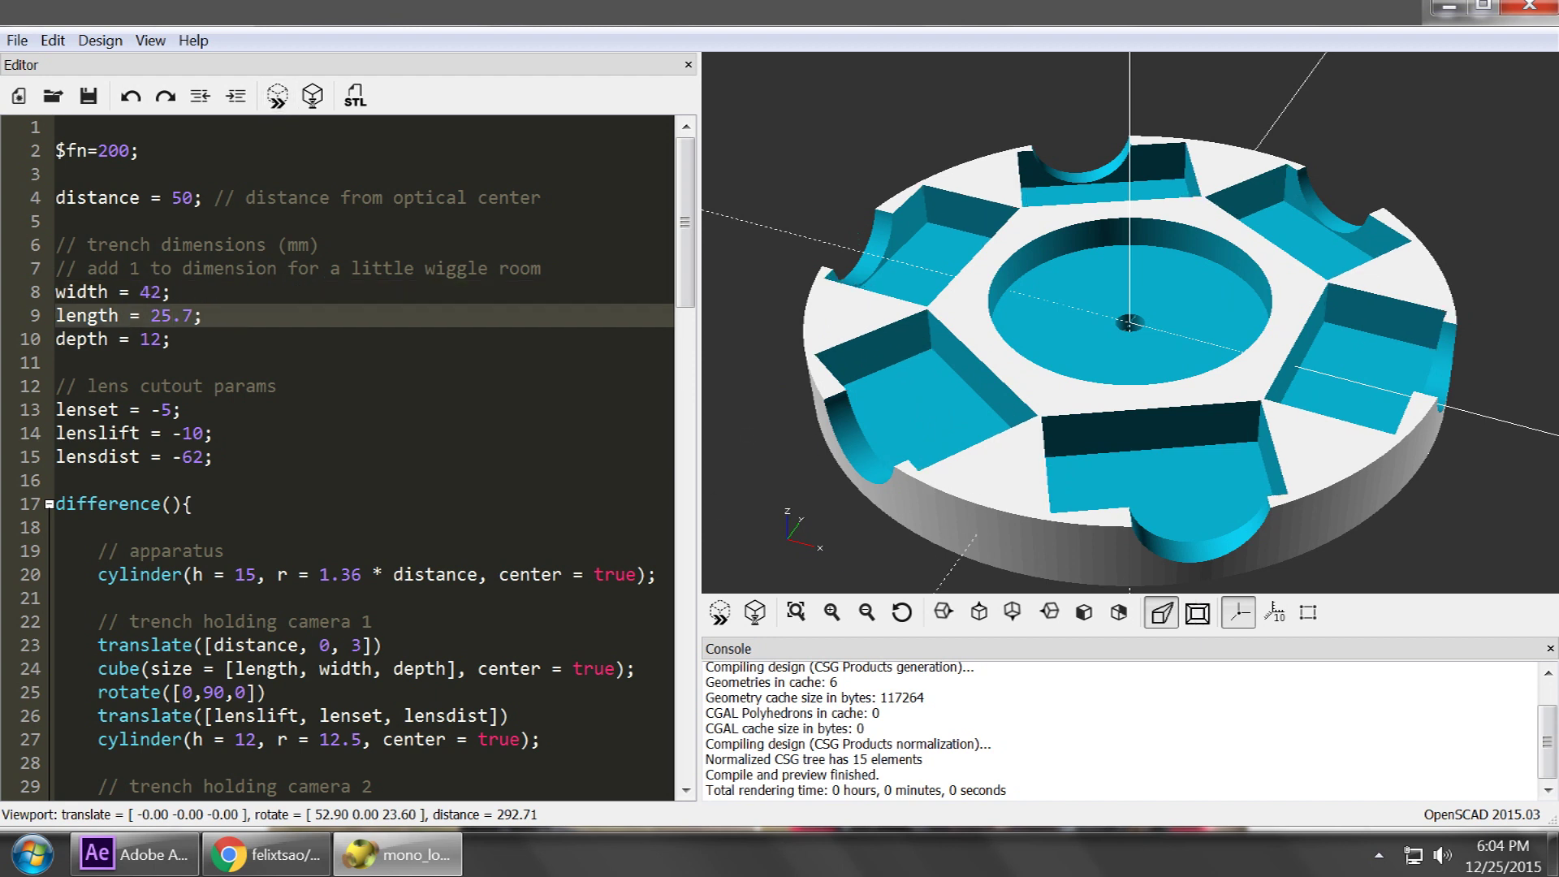
pyautogui.press('BackSpace')
pyautogui.write('0')
pyautogui.click(279, 101)
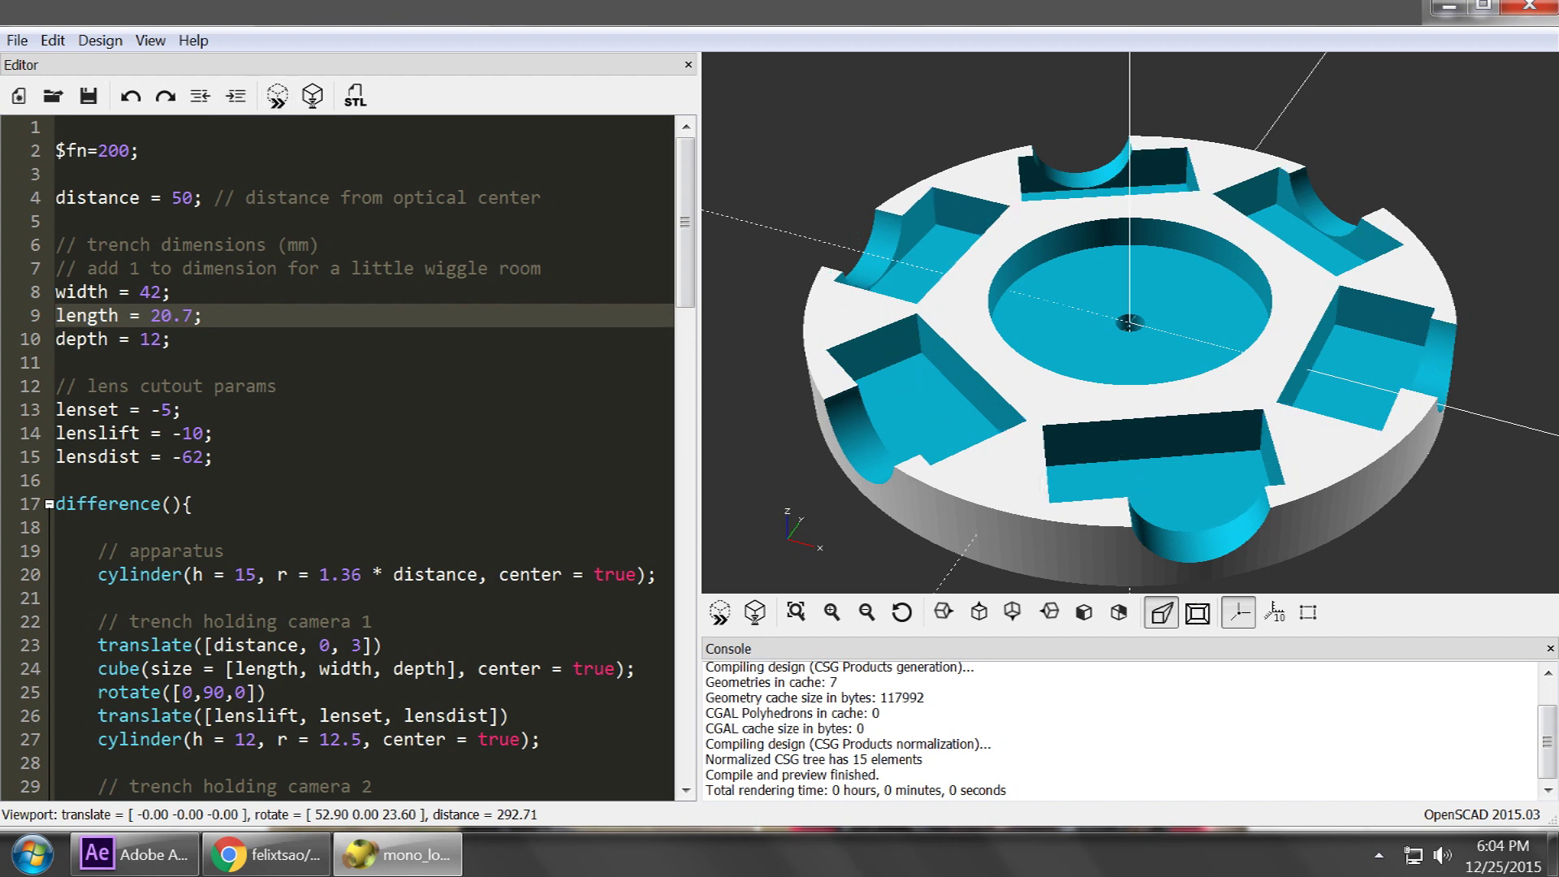
pyautogui.press('BackSpace')
pyautogui.write('5')
pyautogui.click(278, 97)
# Step: Change the trench depth from 12 to 10 and re-render the mount preview
pyautogui.click(161, 339)
pyautogui.press('BackSpace')
pyautogui.press('BackSpace')
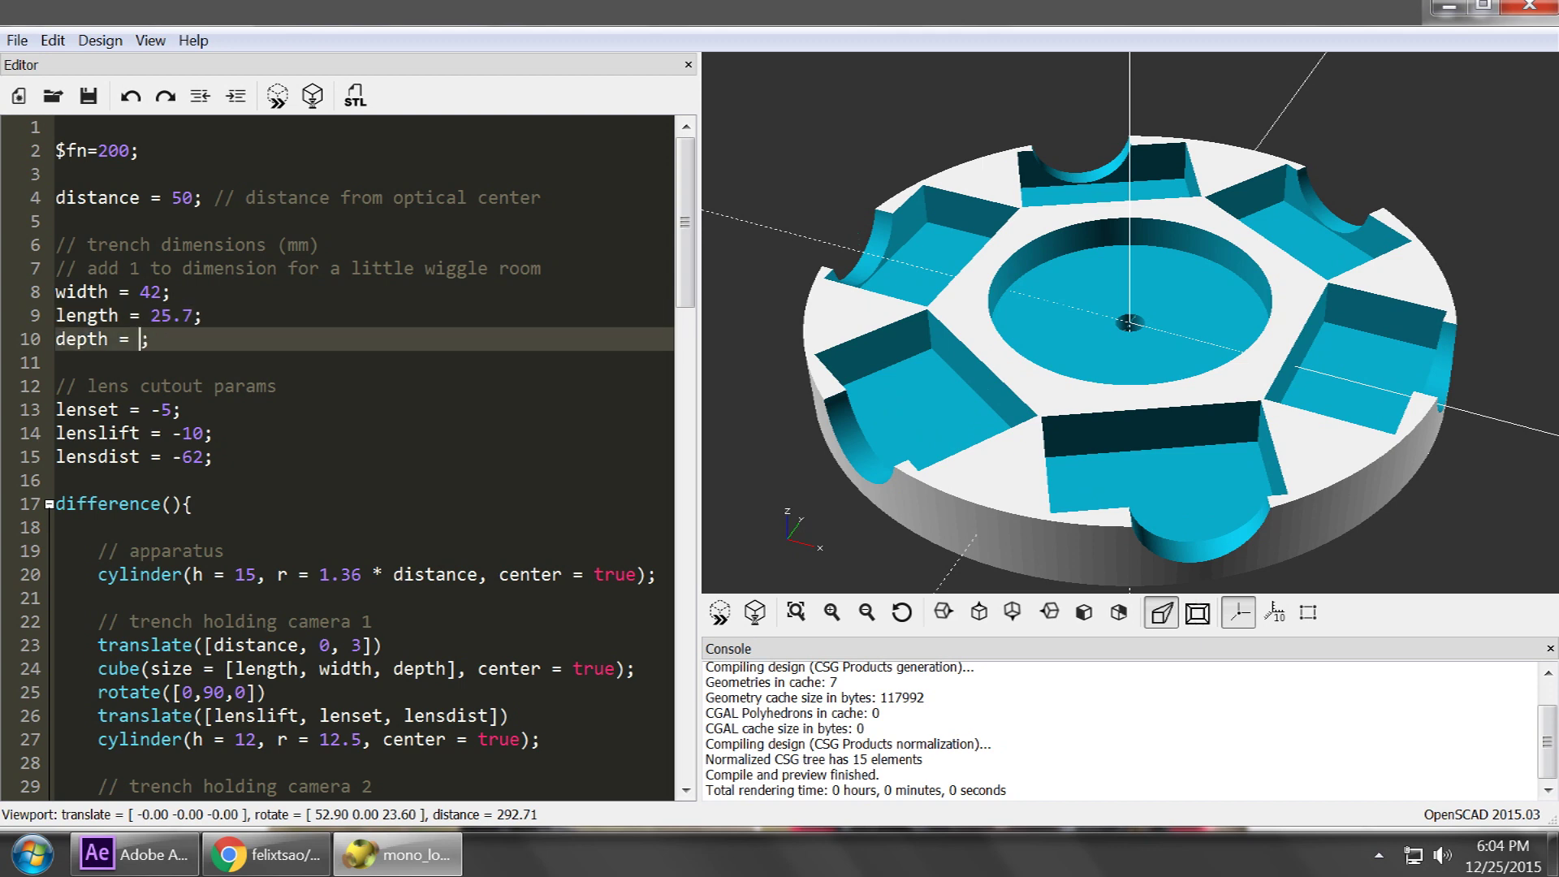
pyautogui.write('10')
pyautogui.click(278, 98)
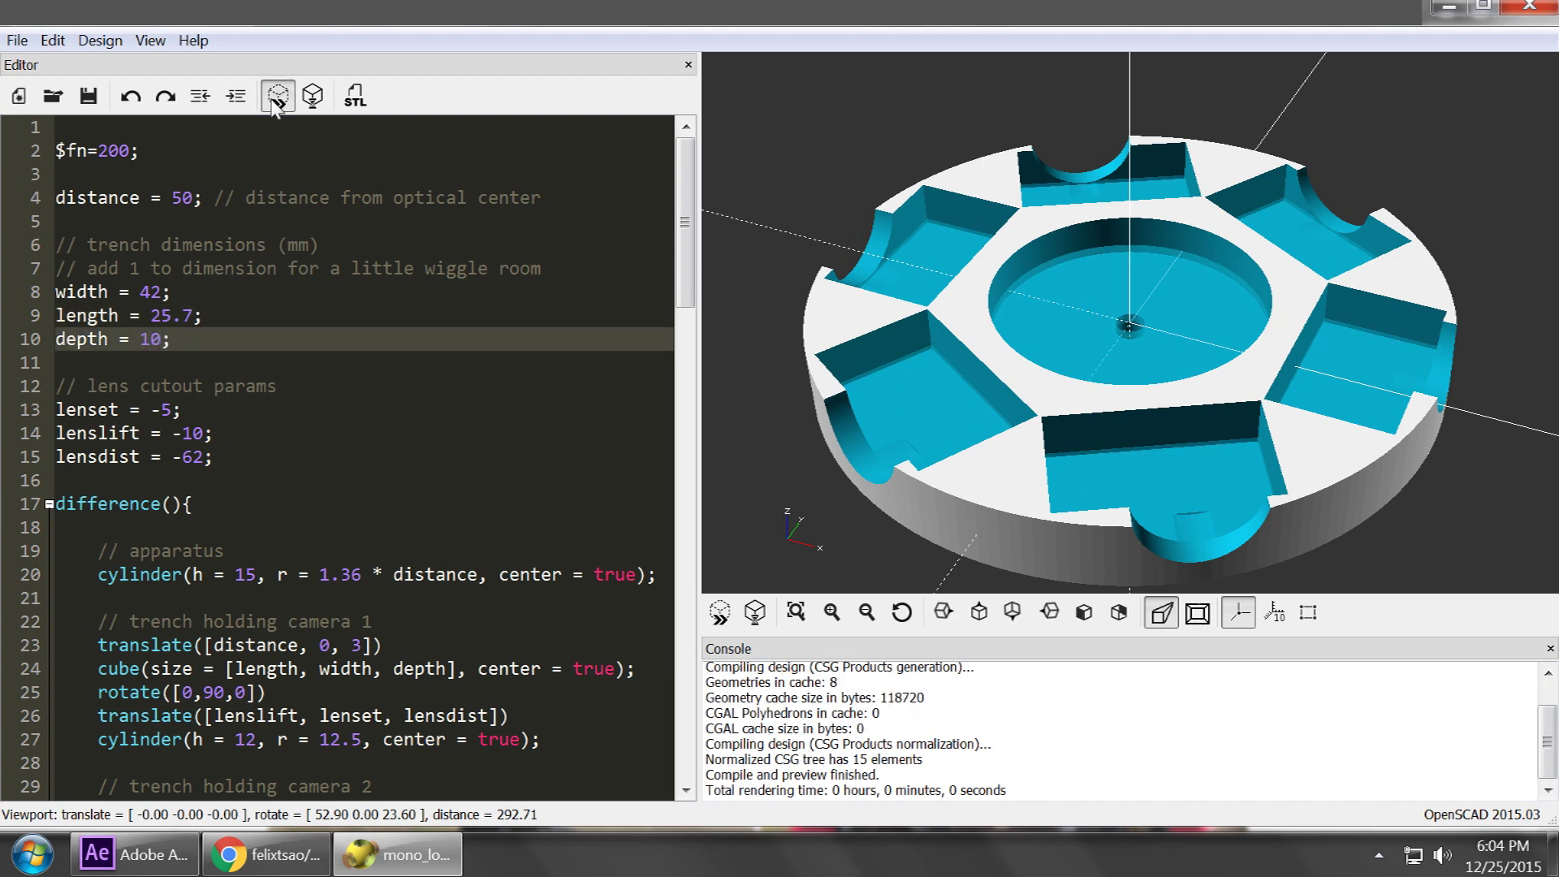
pyautogui.moveTo(1162, 451); pyautogui.dragTo(1172, 487)
pyautogui.scroll(-2, 1178, 408)
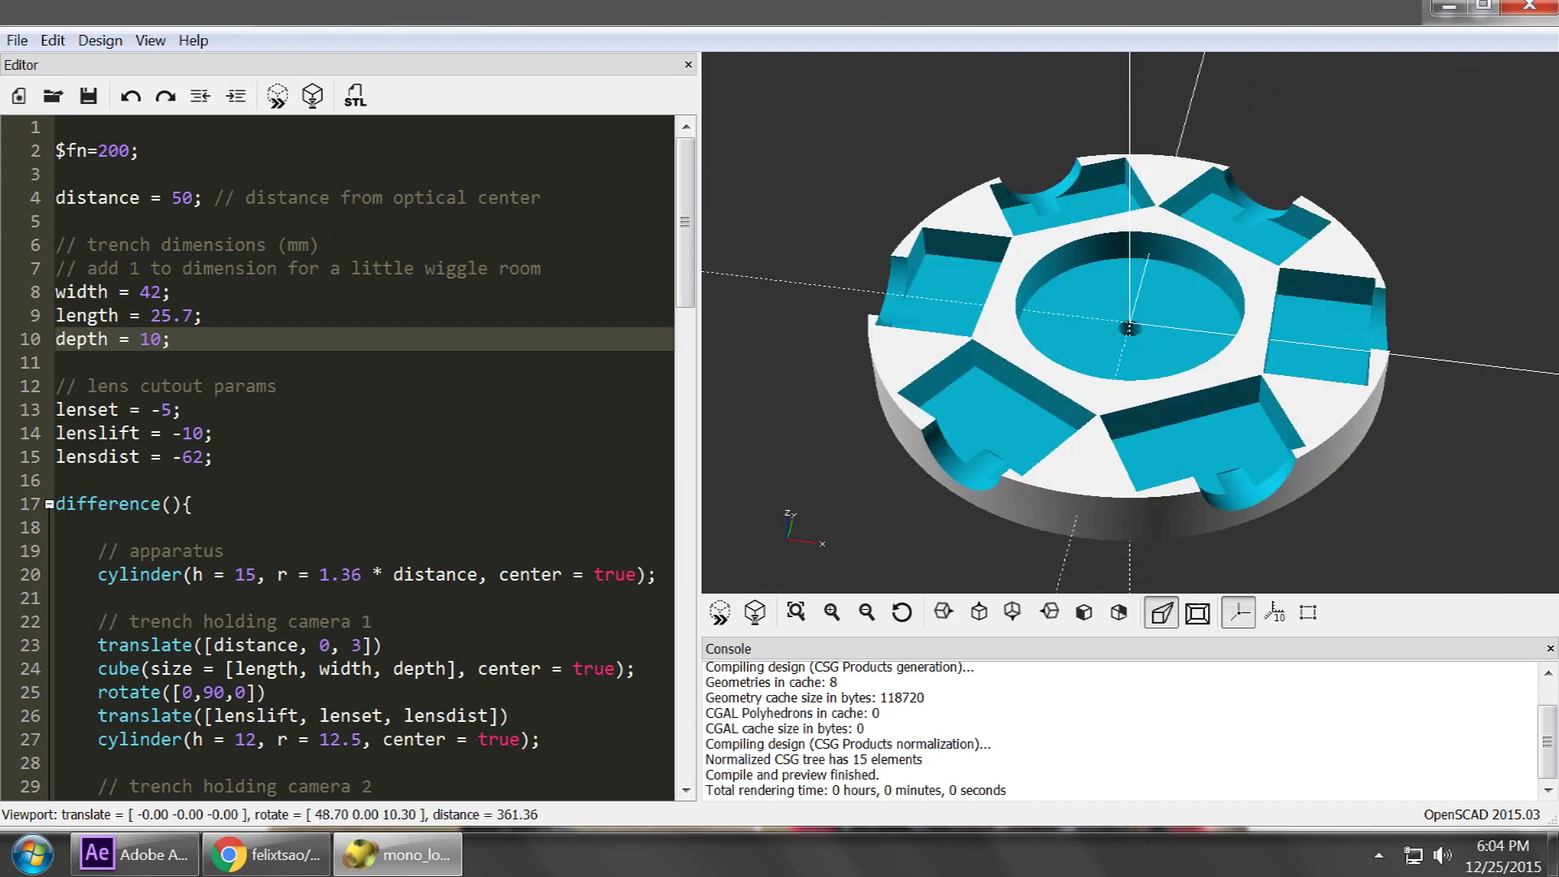
# Step: Set the trench depth back to 12 and refresh the preview with F5
pyautogui.press('BackSpace')
pyautogui.write('2')
pyautogui.press('F5')
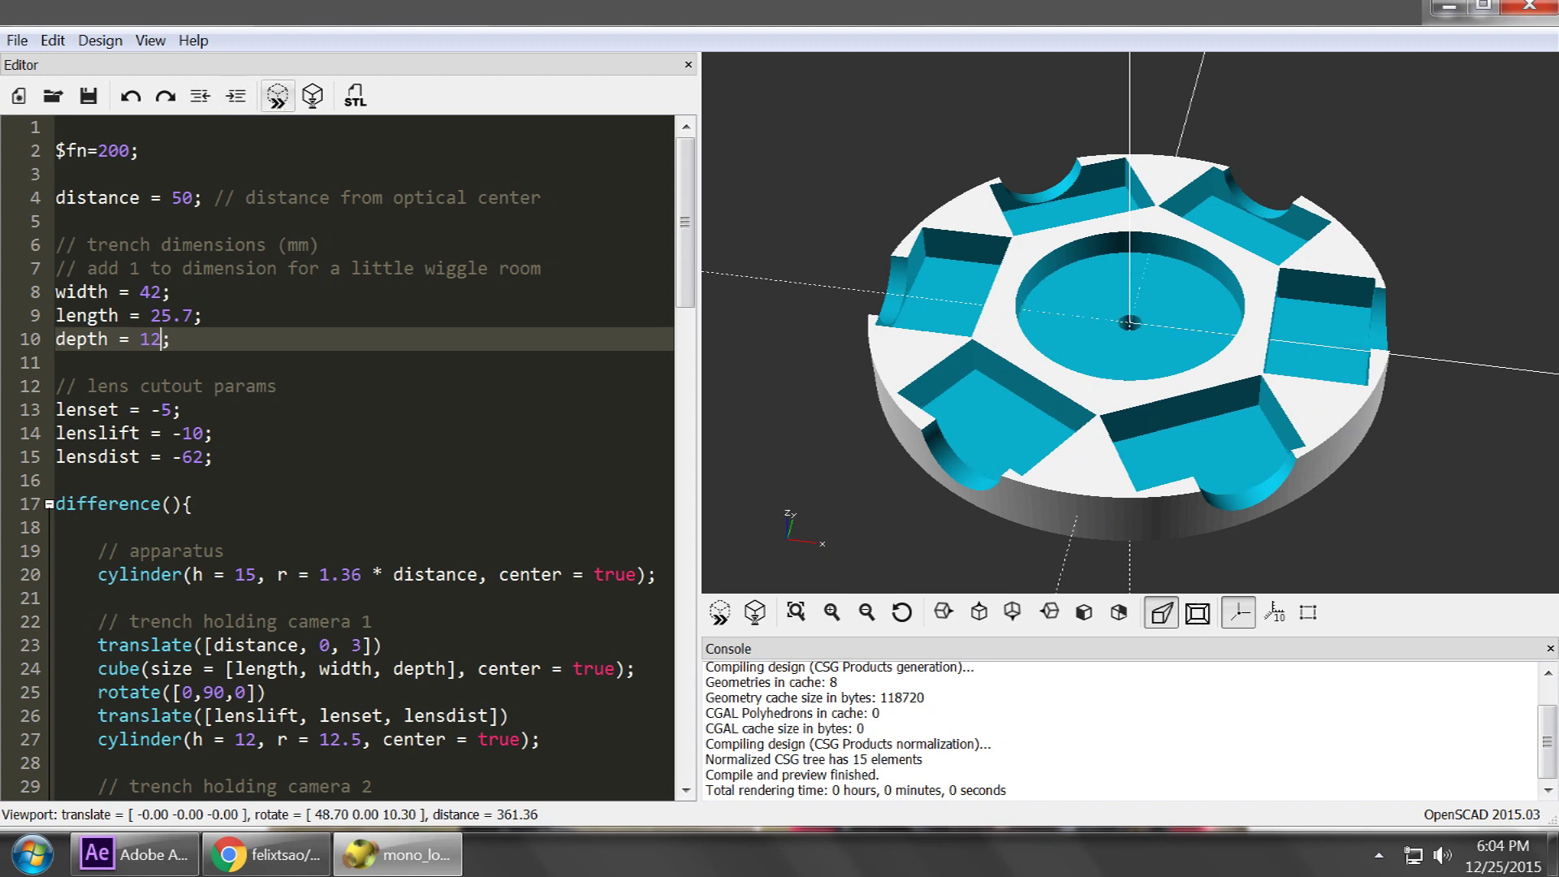
pyautogui.click(182, 198)
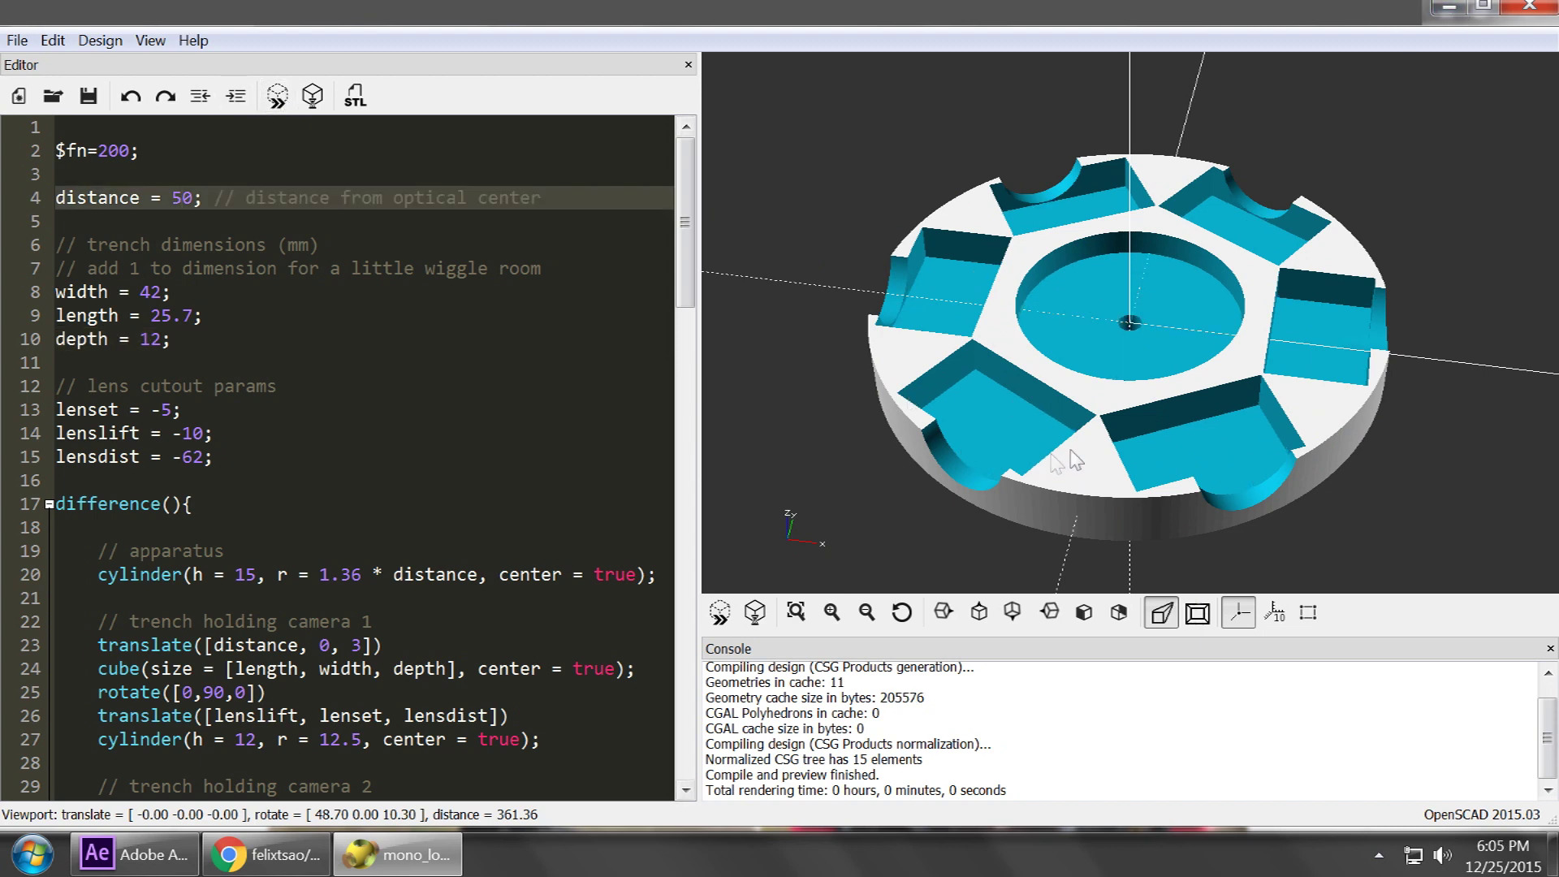
pyautogui.moveTo(1078, 452)
pyautogui.mouseDown()
pyautogui.moveTo(1131, 482)
pyautogui.moveTo(1109, 434)
pyautogui.moveTo(1096, 475)
pyautogui.moveTo(1080, 434)
pyautogui.moveTo(1101, 441)
pyautogui.mouseUp()
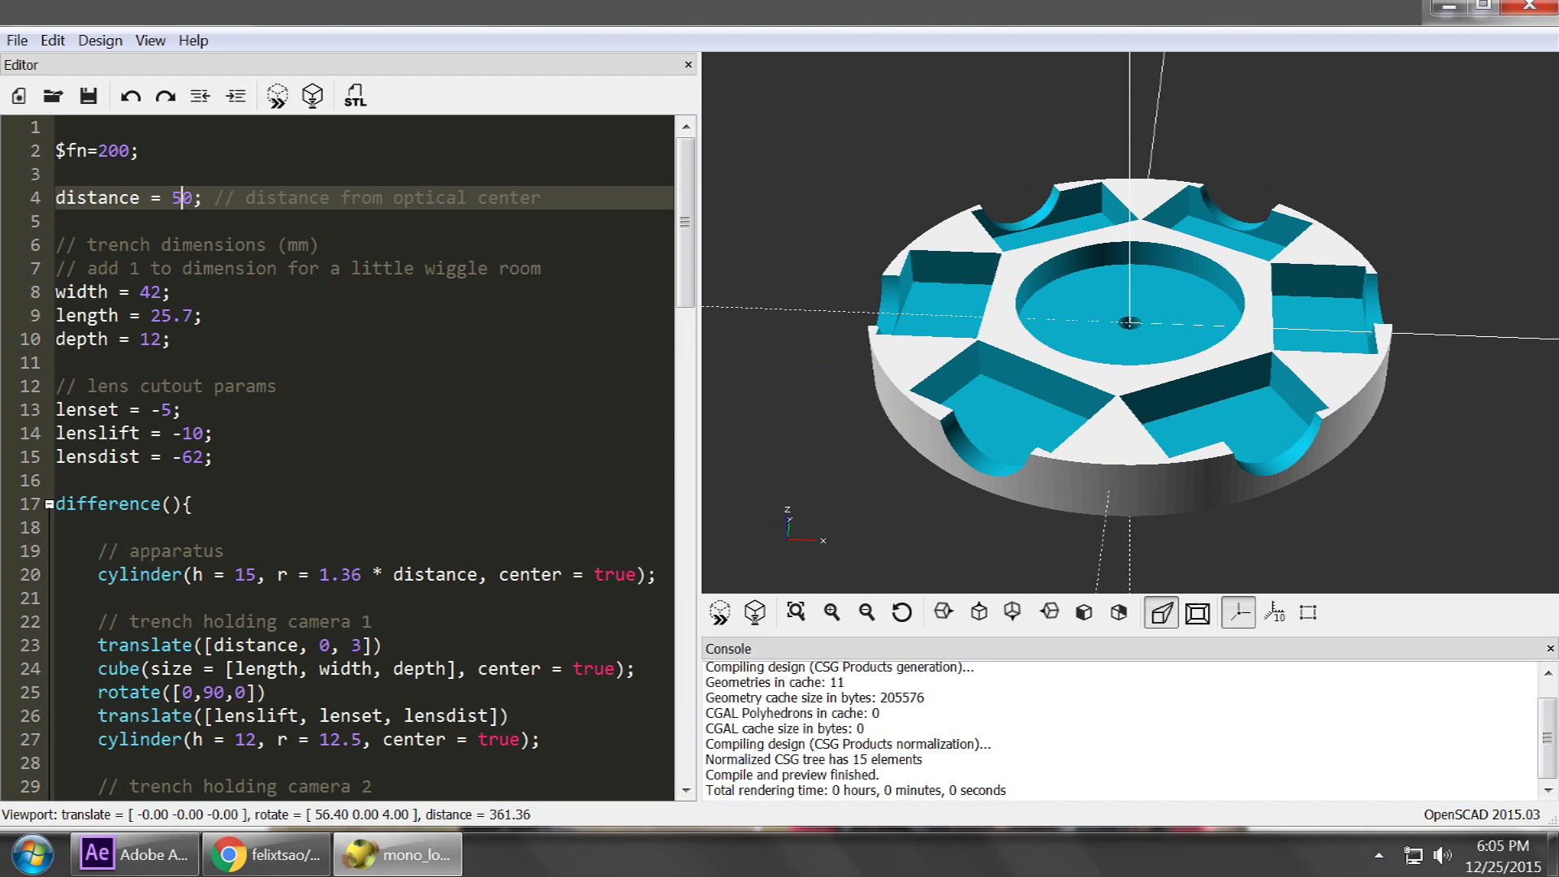
# Step: Highlight the distance = 50 line and the camera 1 trench code, lines 23–27
pyautogui.moveTo(194, 200); pyautogui.dragTo(56, 208)
pyautogui.click(182, 199)
pyautogui.scroll(-2, 361, 454)
pyautogui.moveTo(97, 480); pyautogui.dragTo(539, 598)
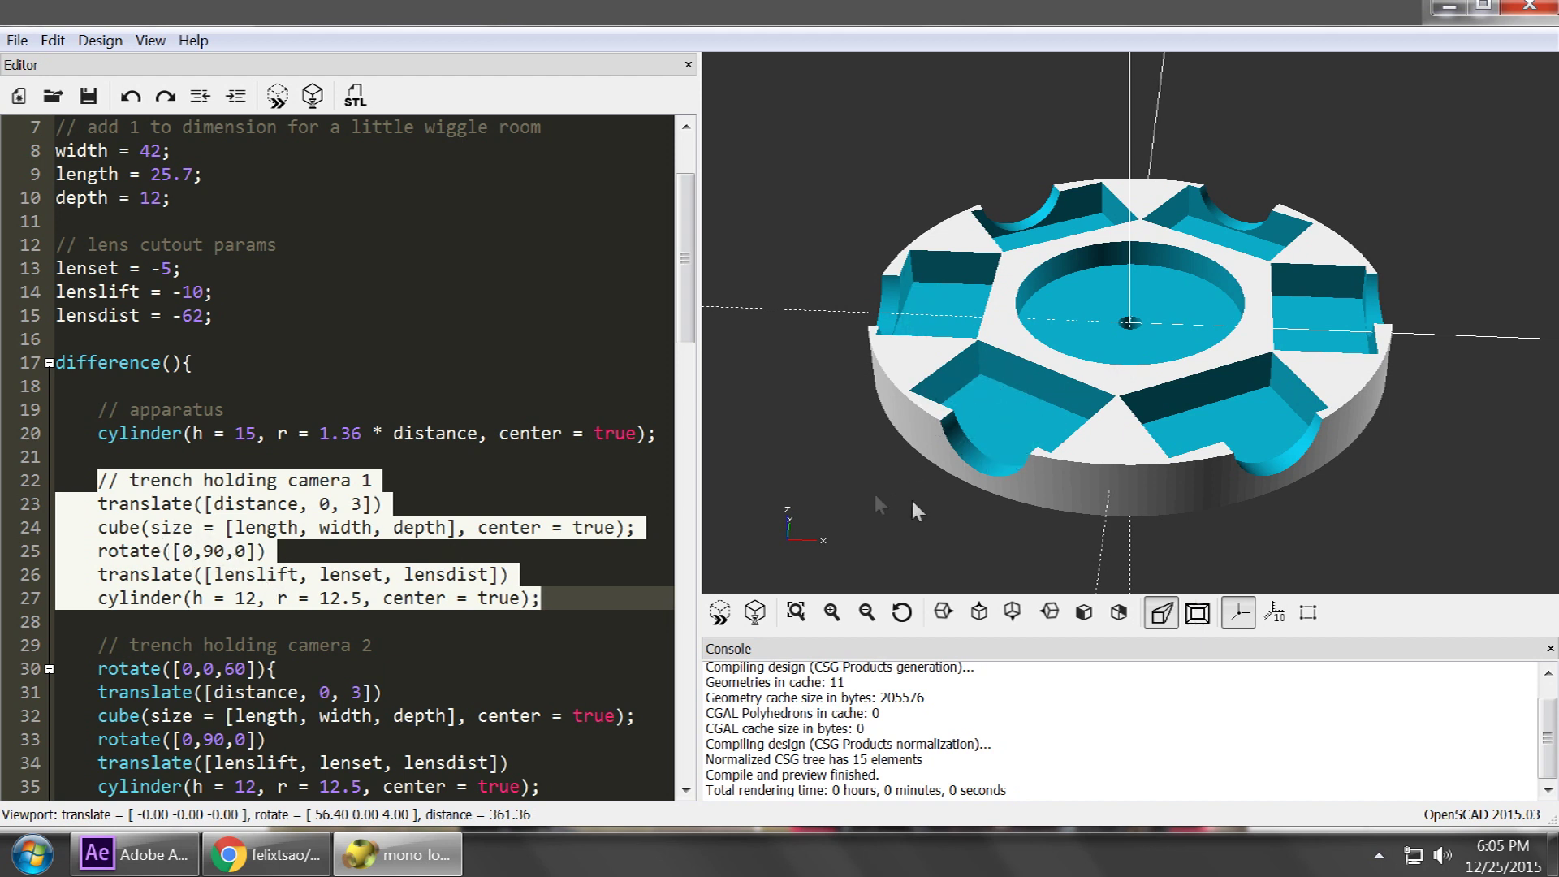
pyautogui.click(412, 535)
pyautogui.moveTo(541, 599); pyautogui.dragTo(77, 505)
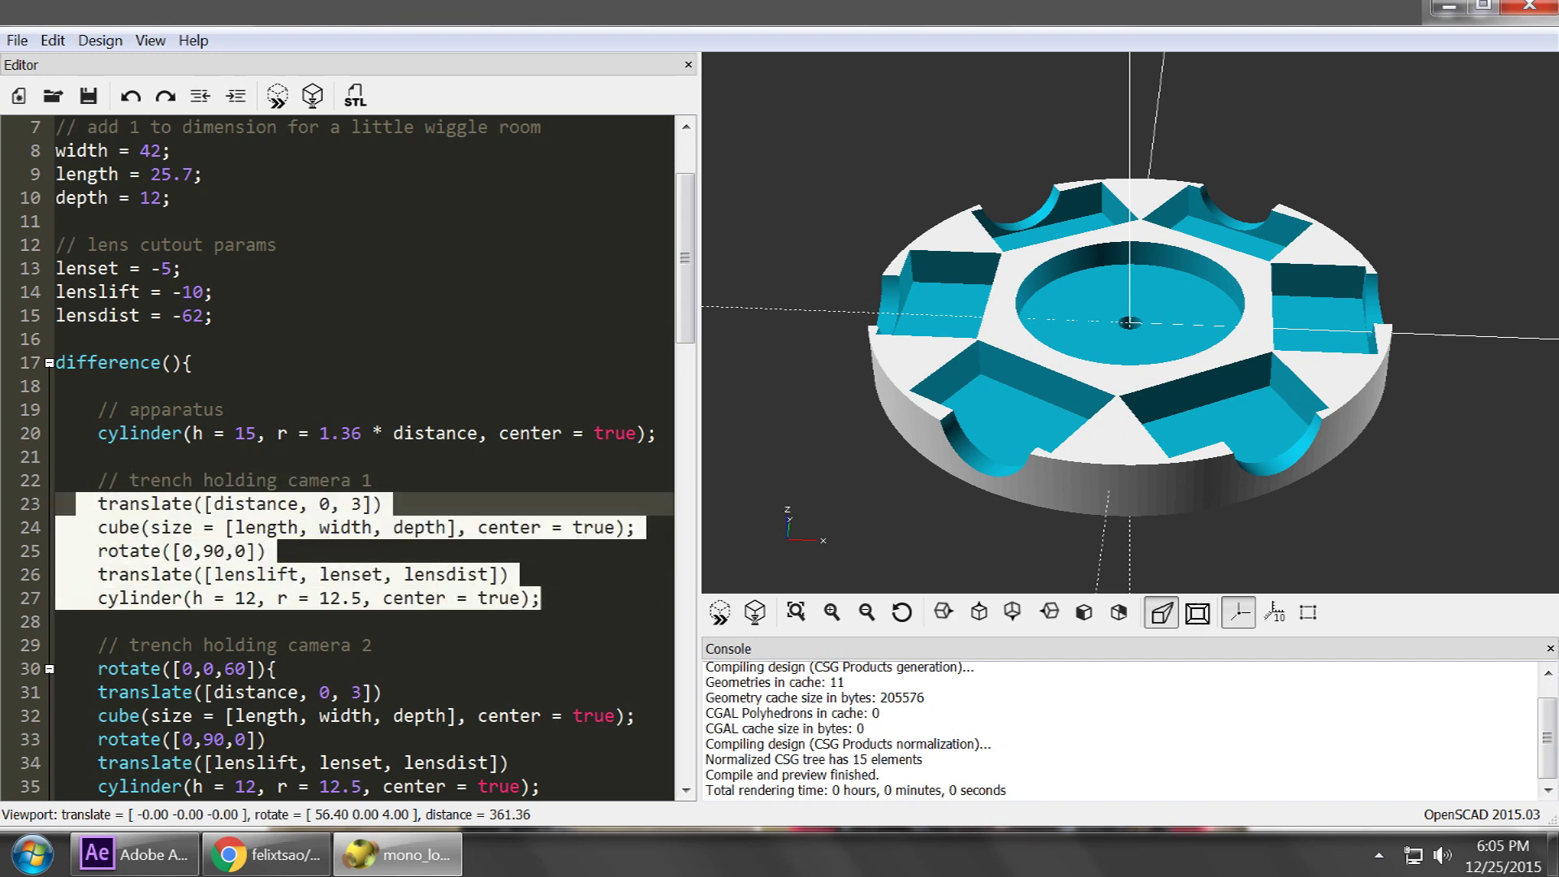
pyautogui.click(278, 574)
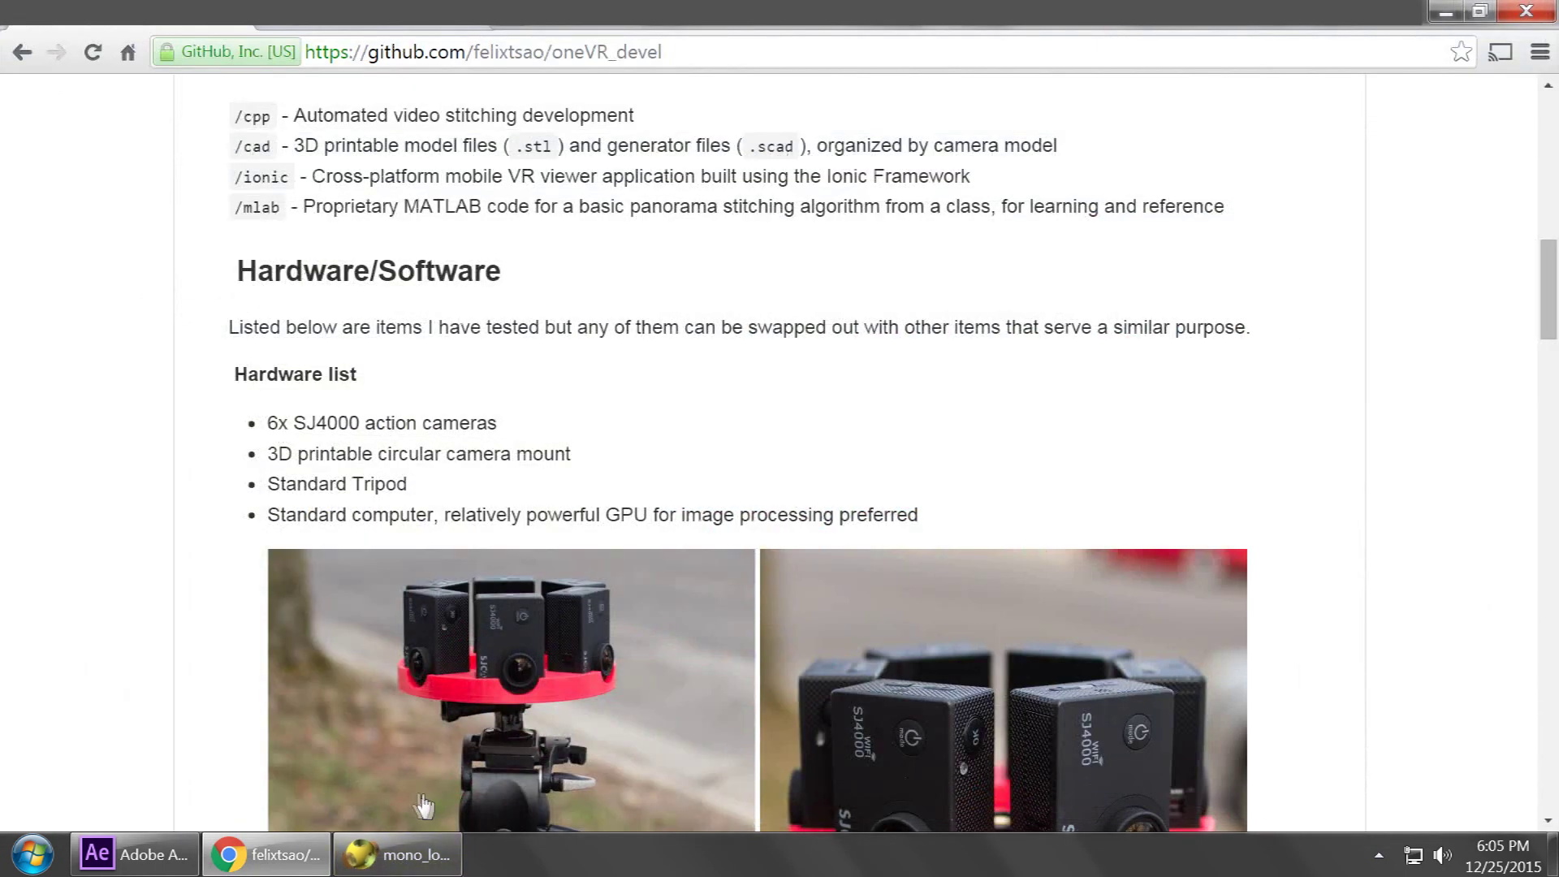
pyautogui.scroll(-3, 621, 558)
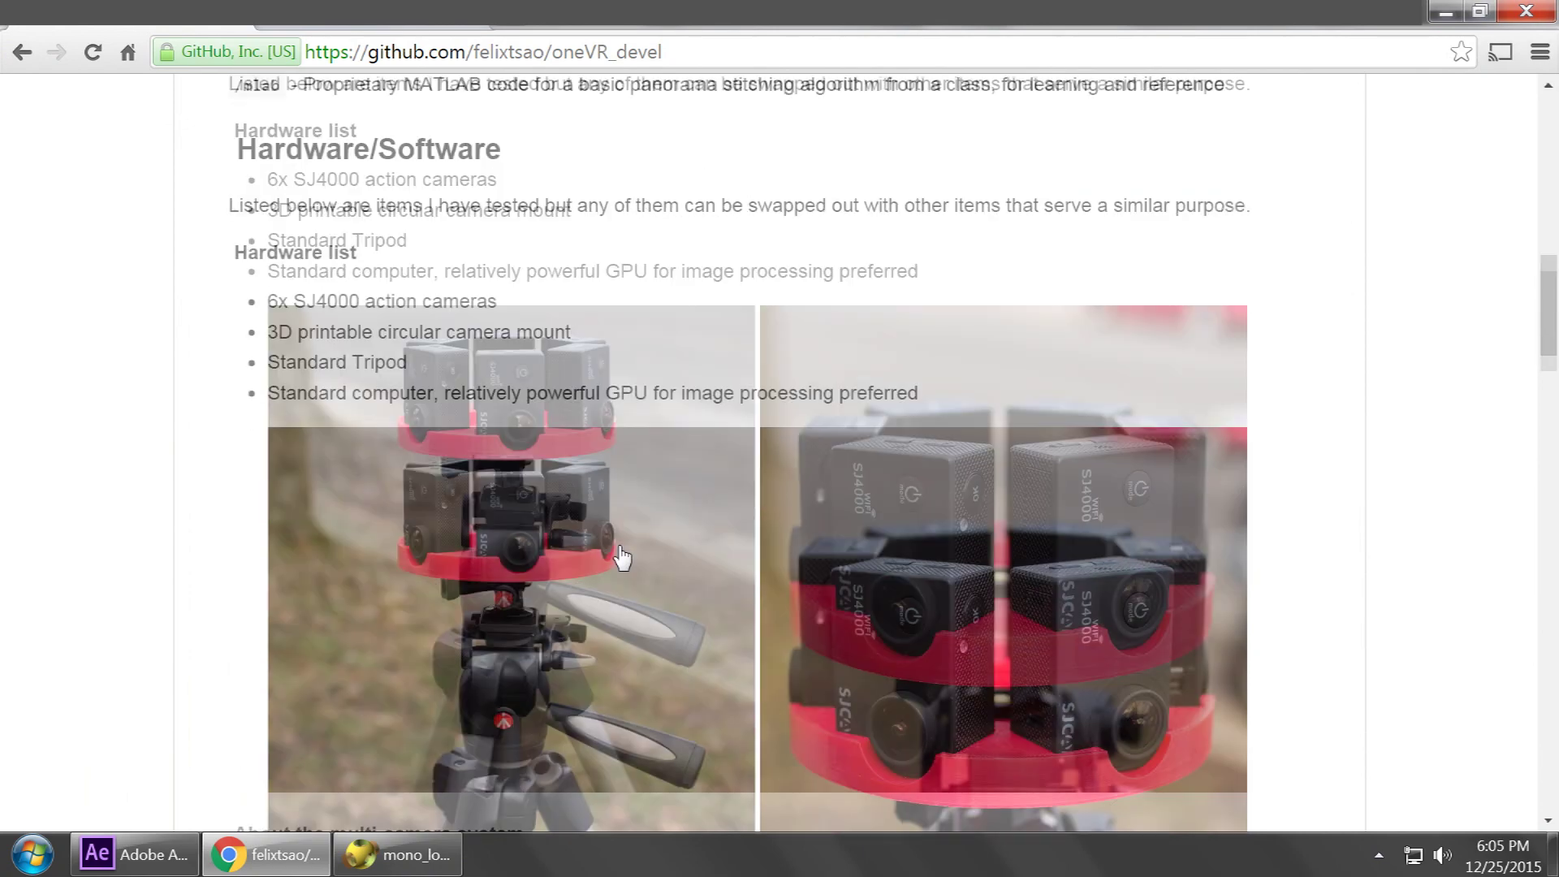
pyautogui.scroll(-3, 621, 559)
pyautogui.scroll(10, 730, 661)
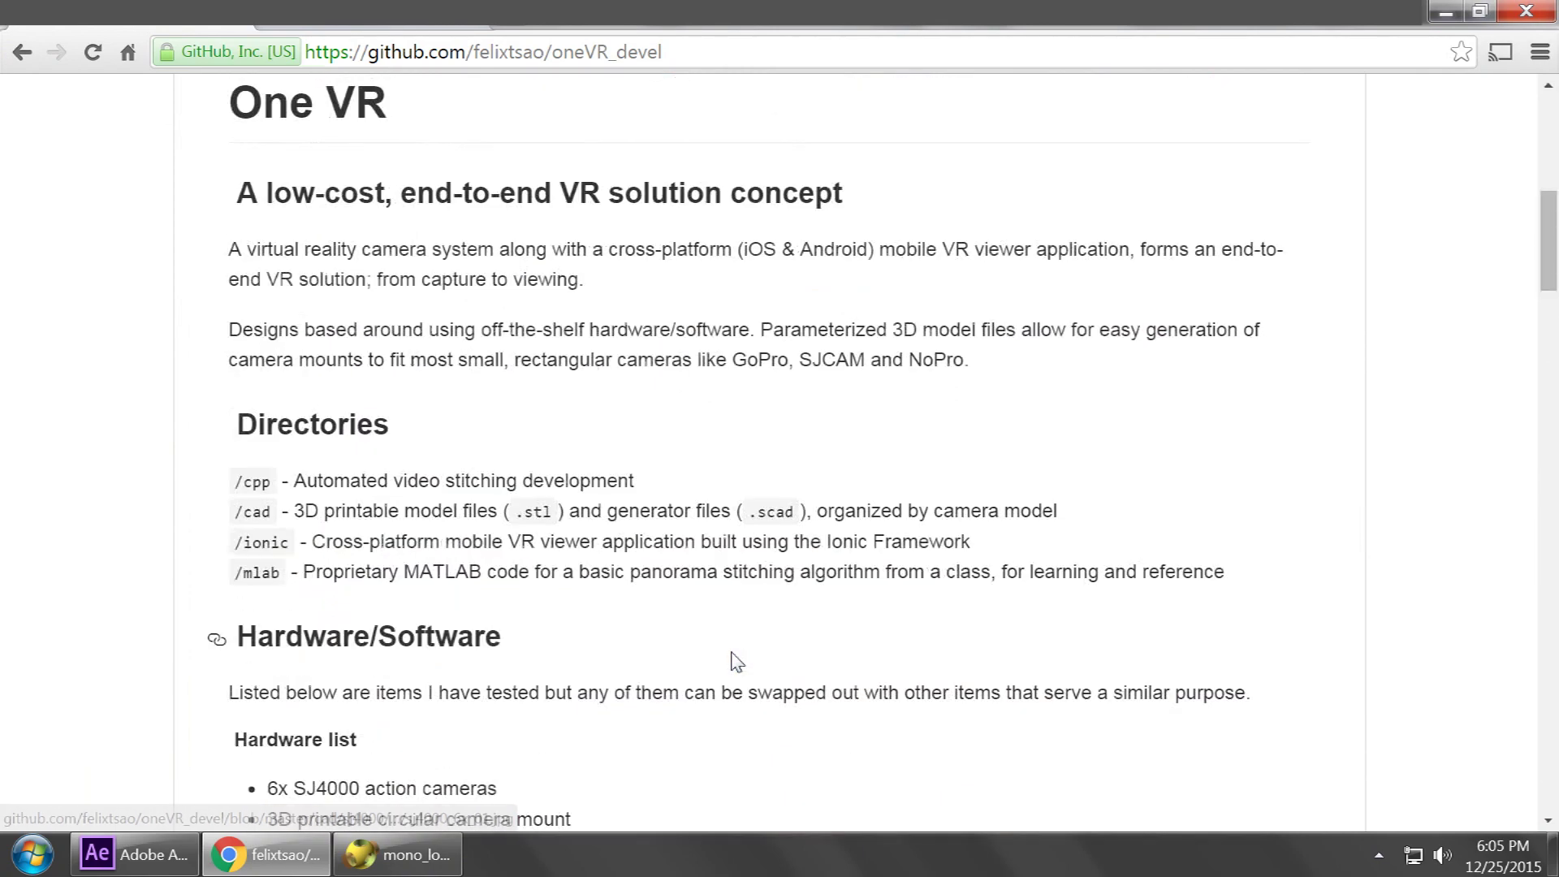
pyautogui.scroll(-10, 736, 661)
pyautogui.scroll(6, 742, 721)
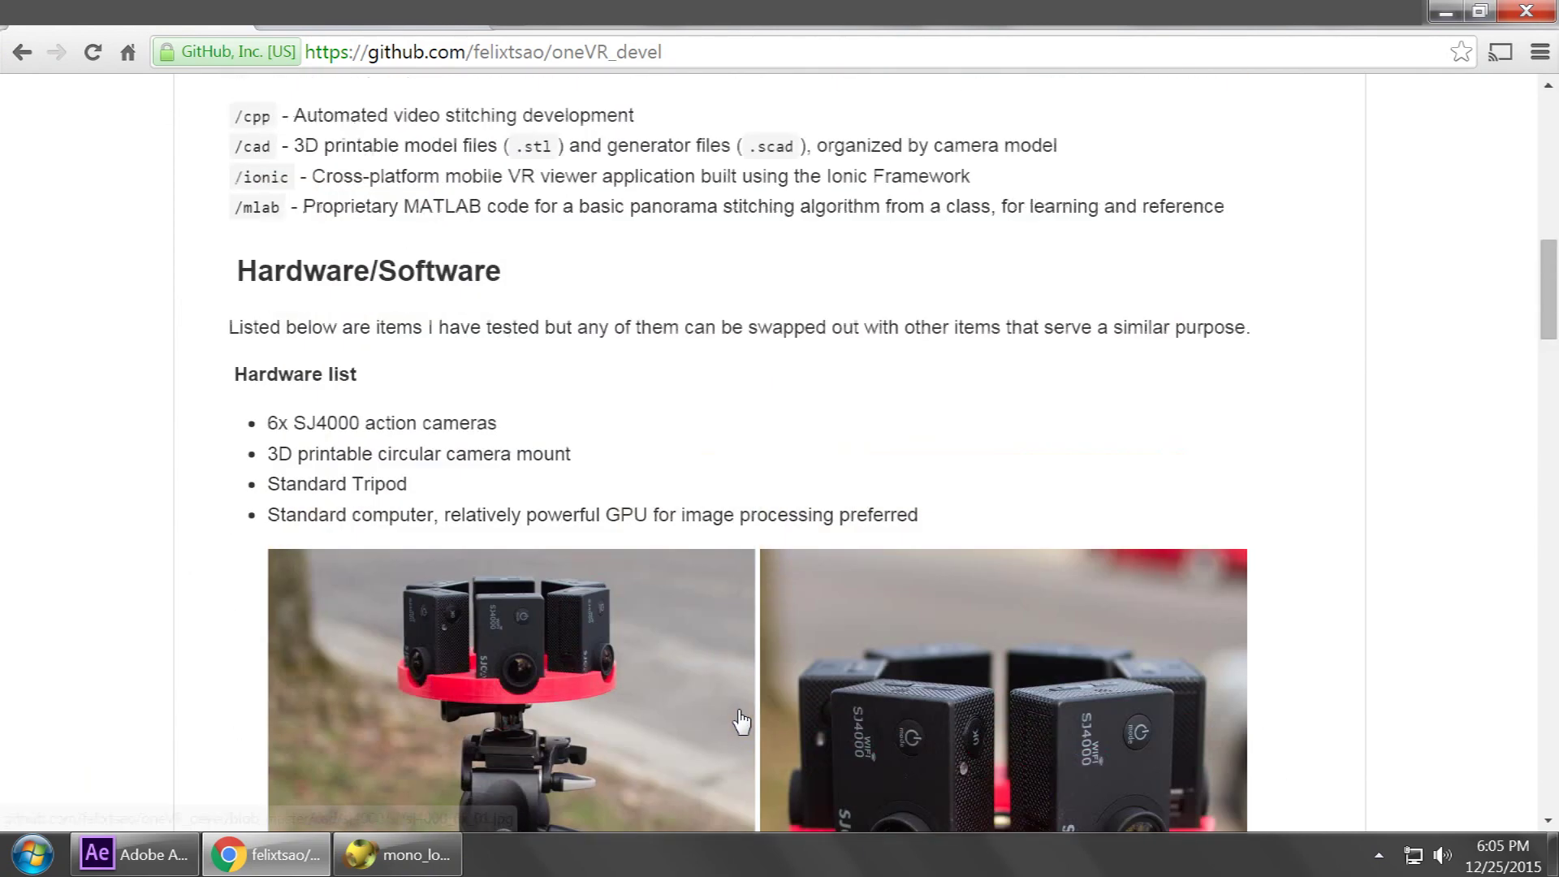
pyautogui.scroll(-8, 731, 682)
pyautogui.scroll(3, 614, 557)
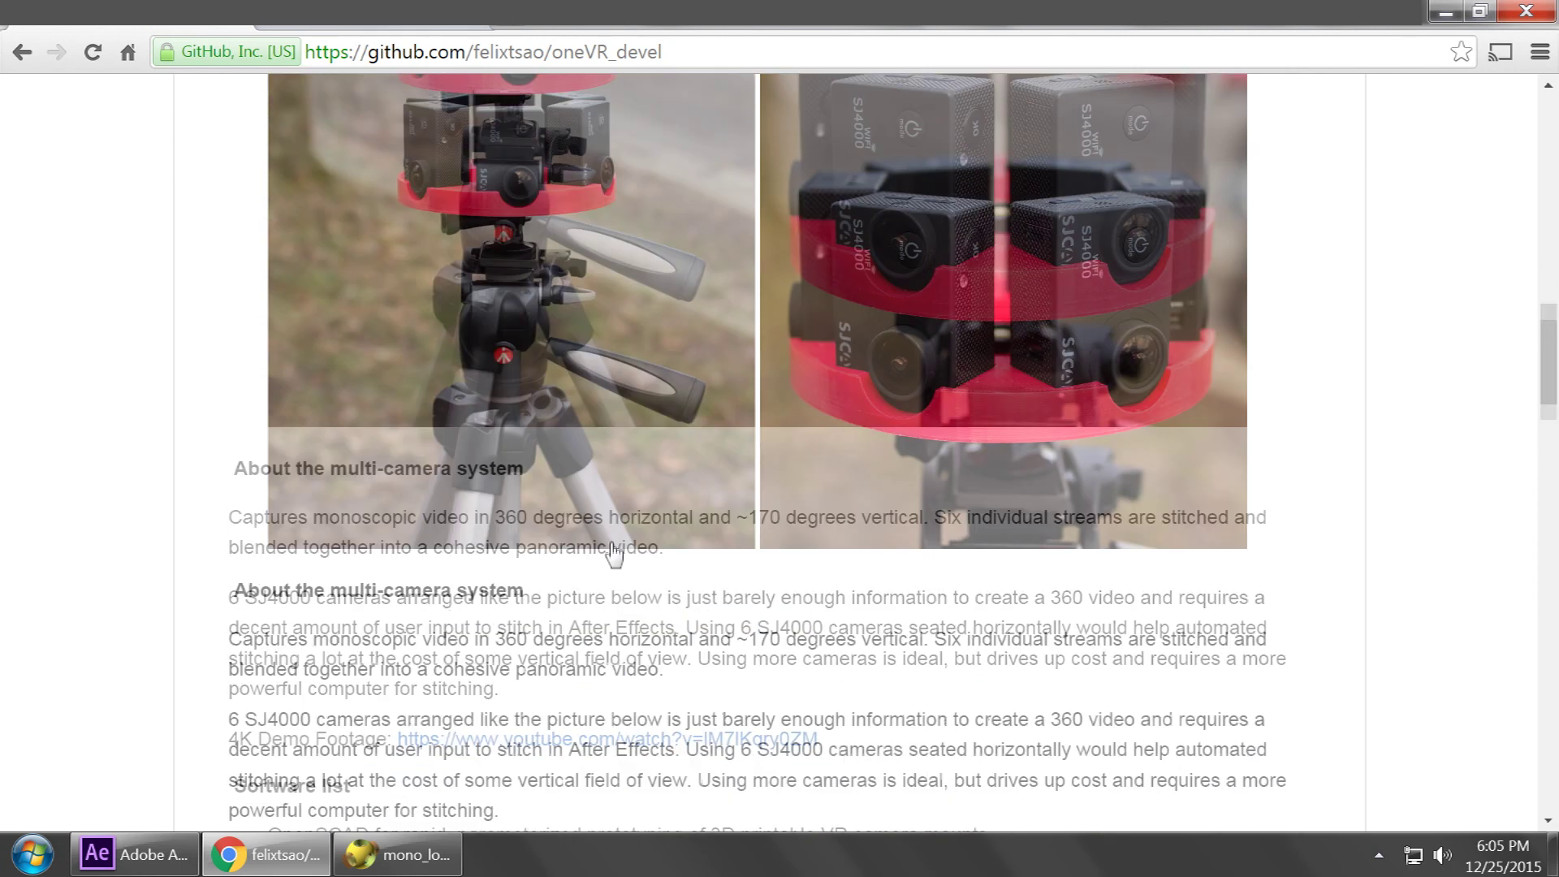
# Step: Return to After Effects and show the Comp 1 panorama of the stitched feeds
pyautogui.click(134, 854)
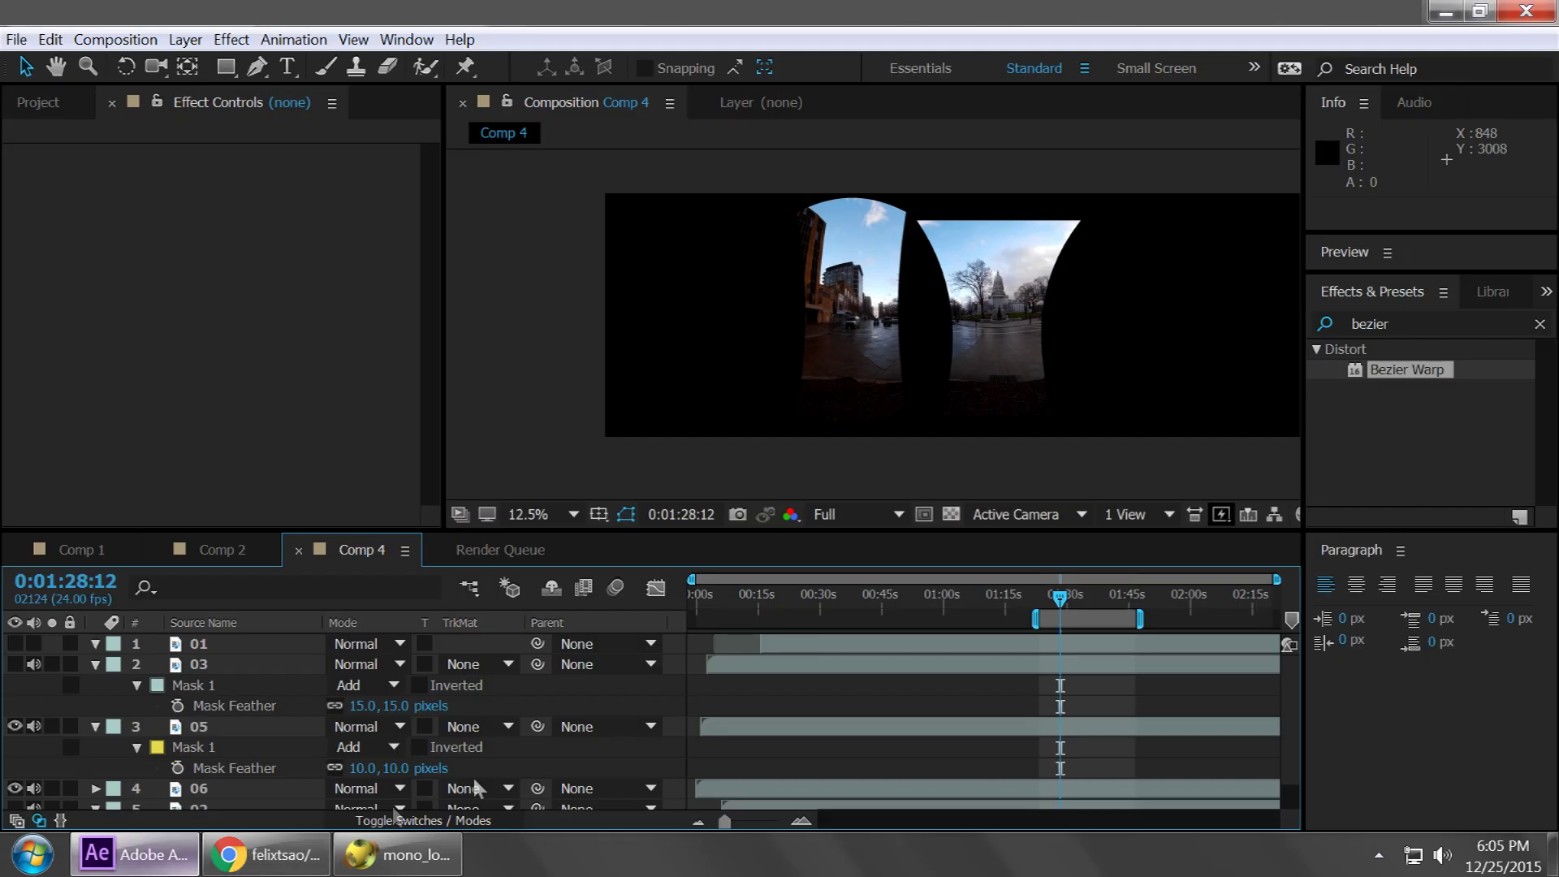
pyautogui.click(81, 550)
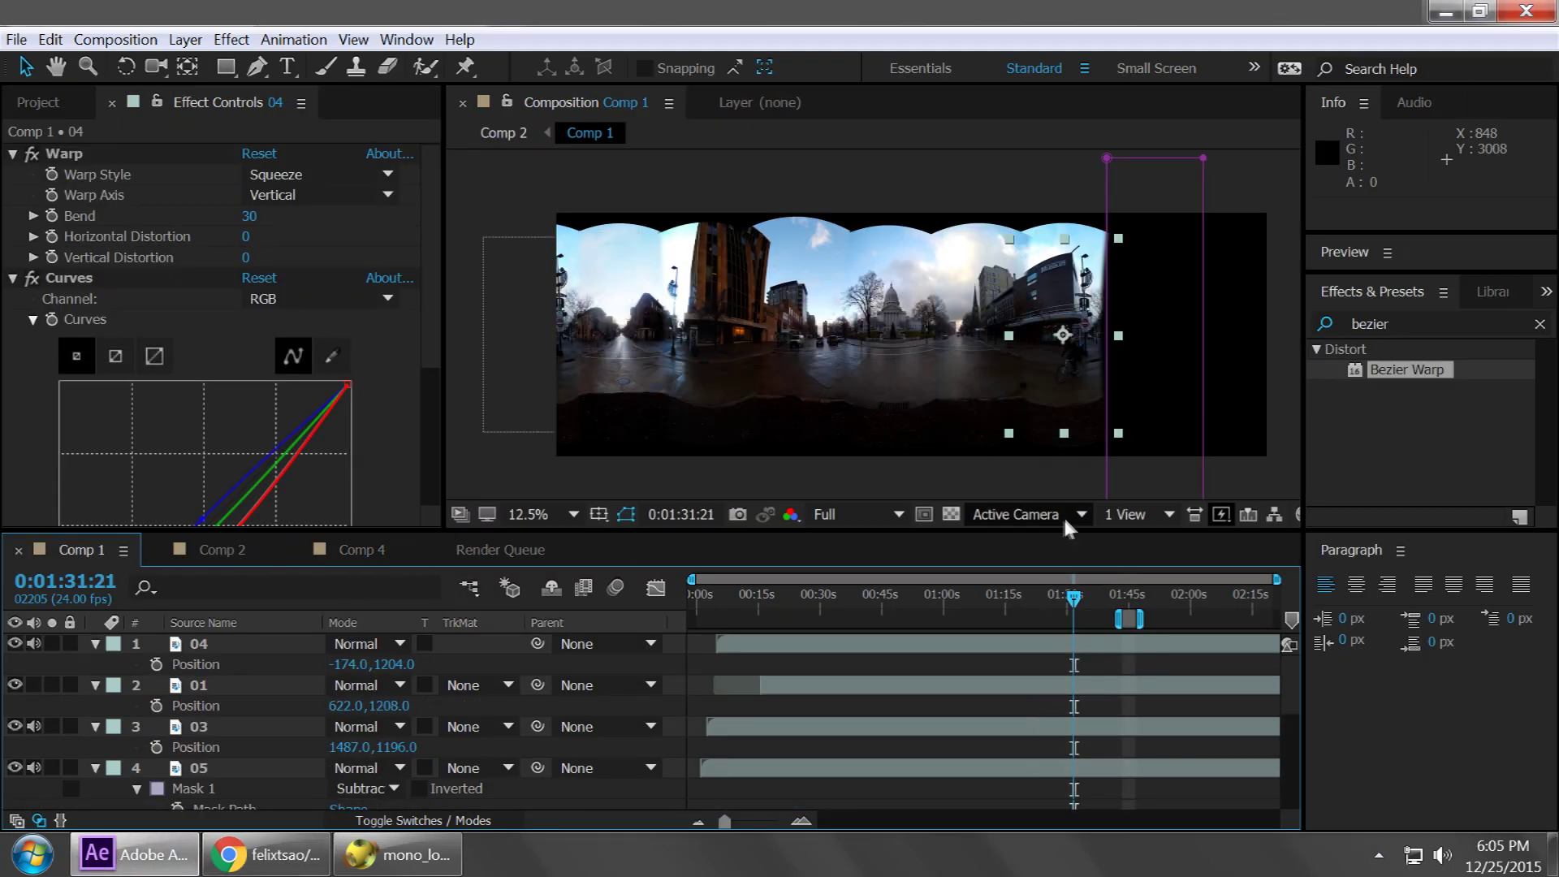